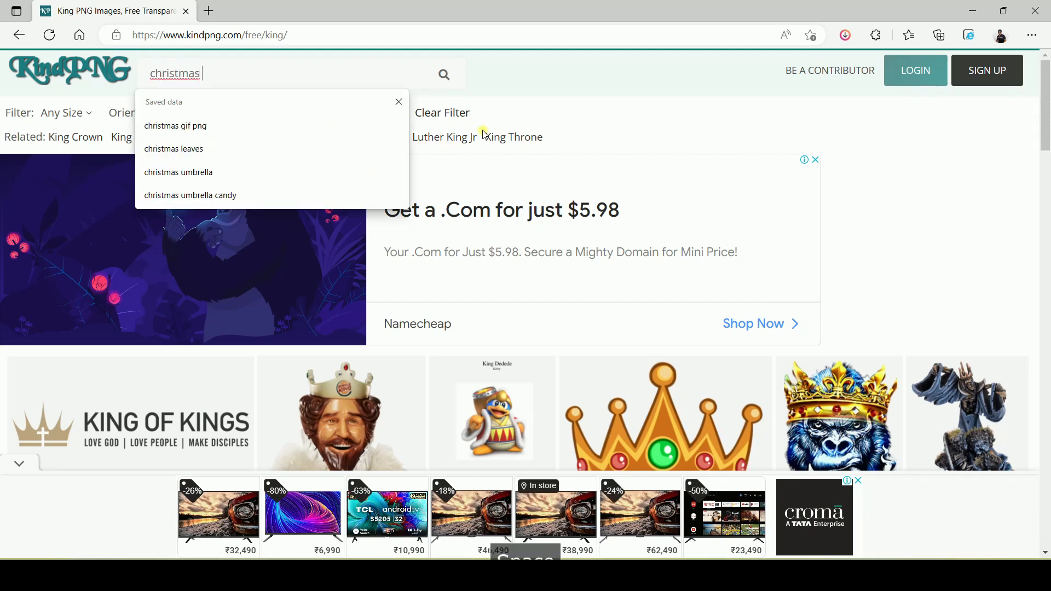
# Search KindPNG for "christmas leaves png" and download the 8000x3954 green pine branch image
pyautogui.write('ristmas leaves png')
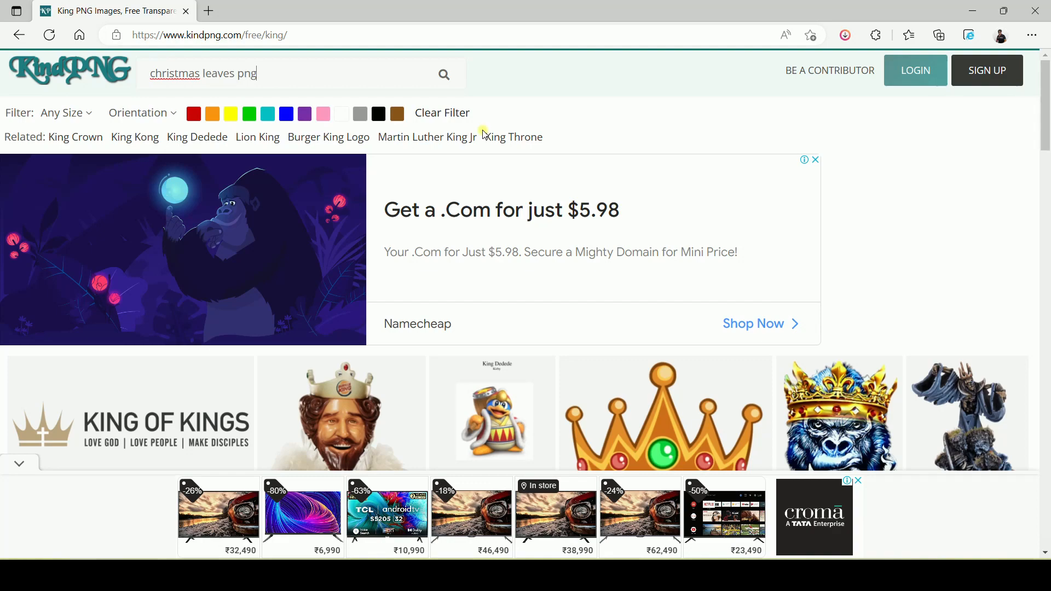
pyautogui.press('Return')
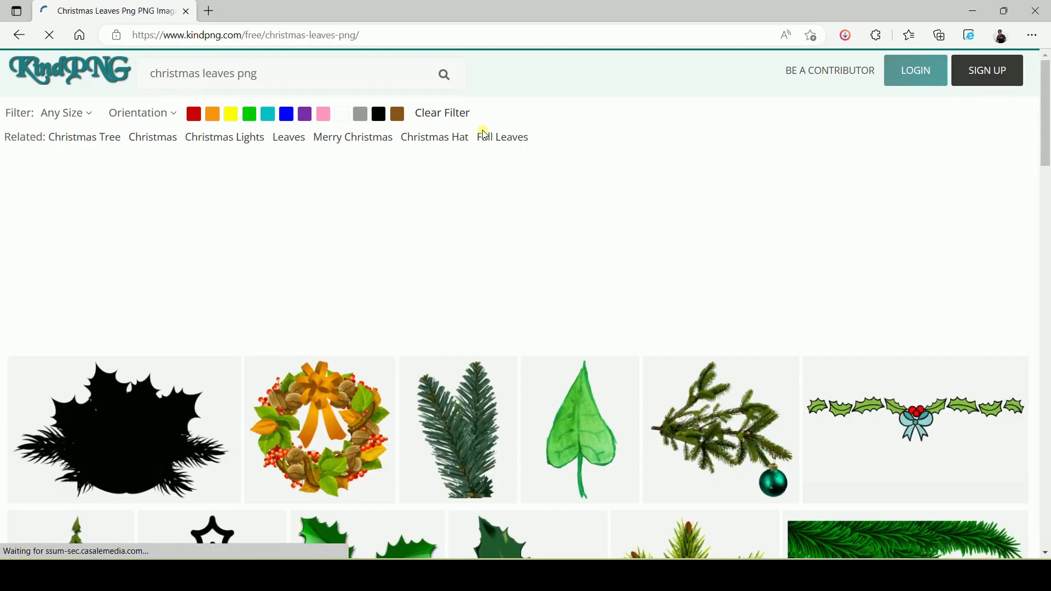
pyautogui.scroll(-5, 652, 244)
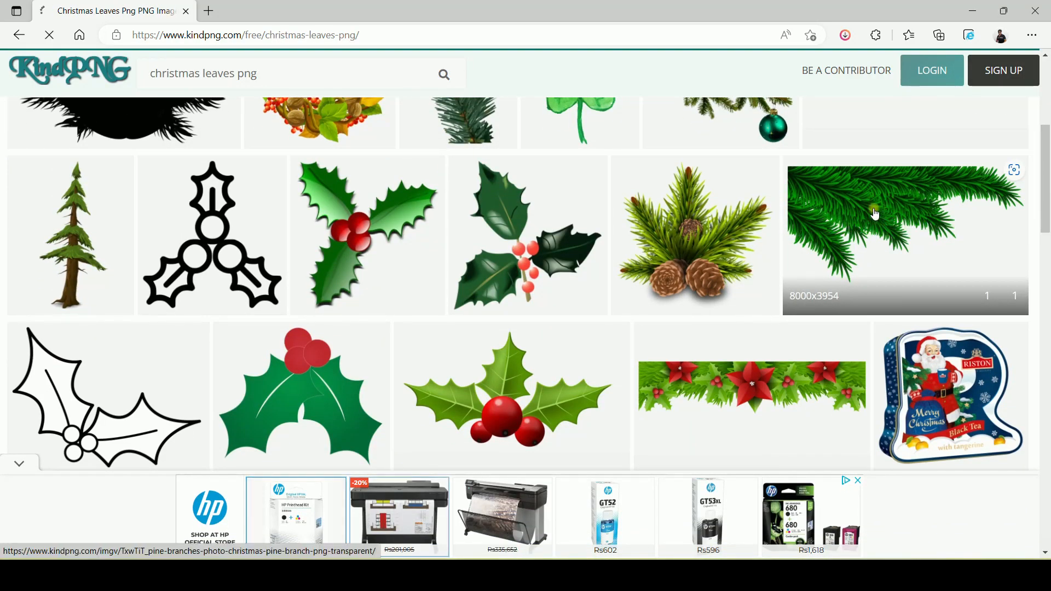
pyautogui.click(871, 212)
pyautogui.scroll(-5, 500, 347)
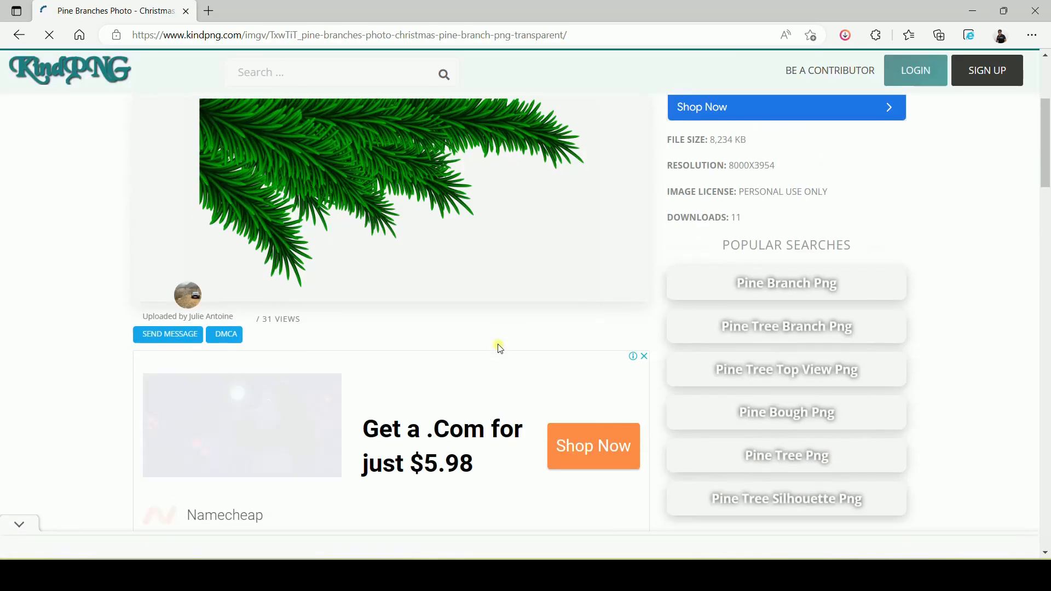
pyautogui.scroll(-8, 530, 314)
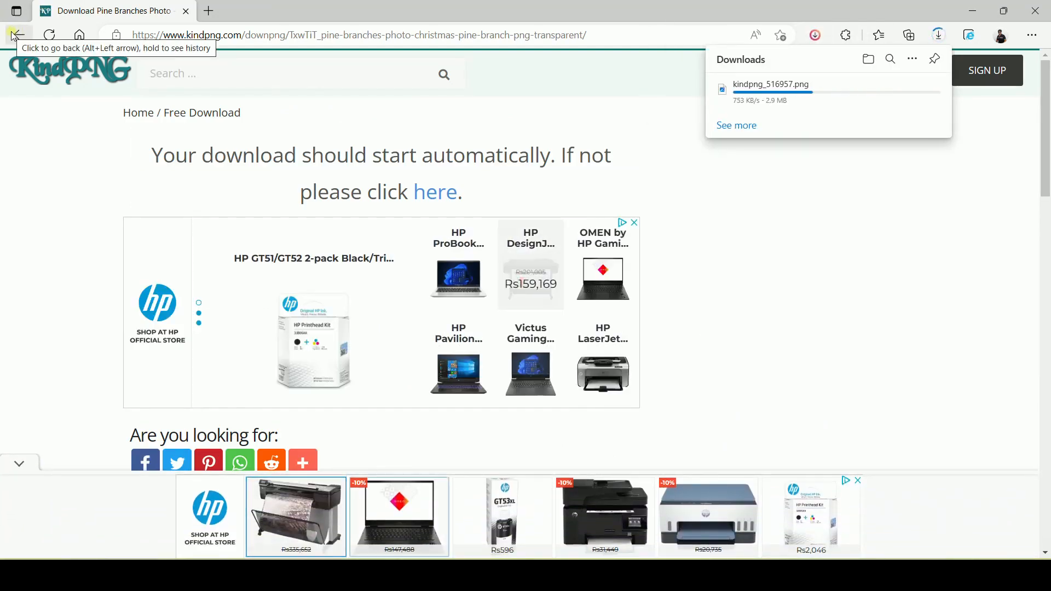
# Return to the pine branch's image page and examine the similar pine leaves images for other usable decorations
pyautogui.click(13, 36)
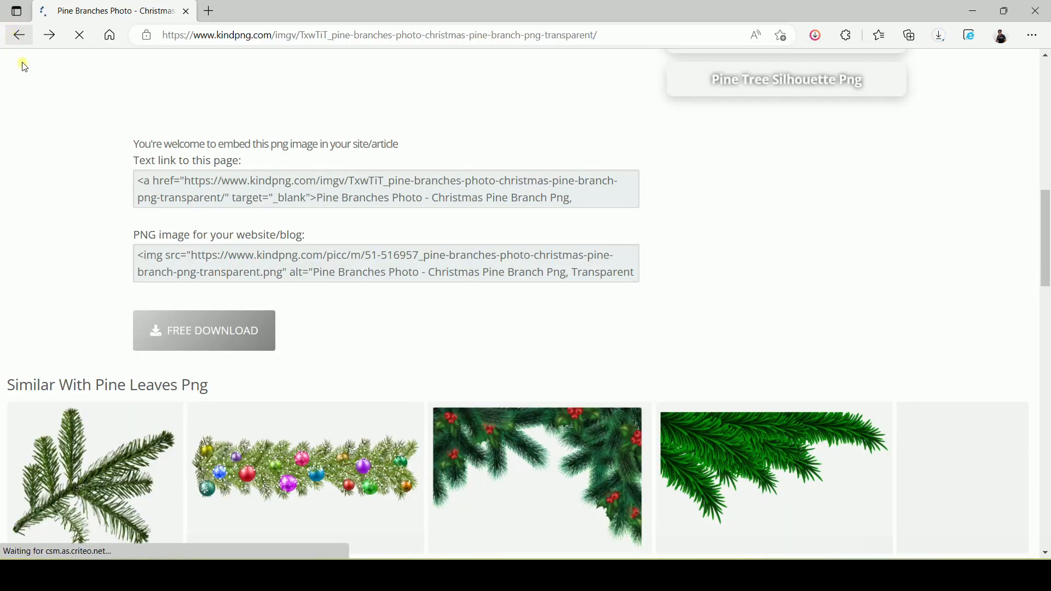
pyautogui.scroll(-10, 600, 327)
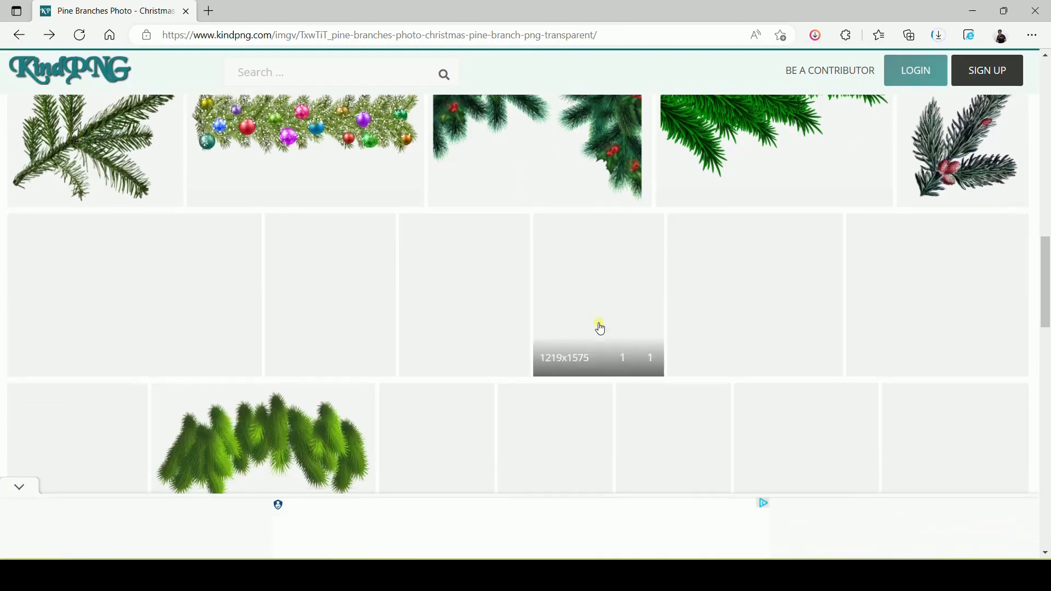
pyautogui.scroll(2, 601, 322)
pyautogui.scroll(-4, 601, 322)
pyautogui.scroll(4, 601, 322)
pyautogui.scroll(-5, 601, 322)
pyautogui.scroll(-7, 601, 322)
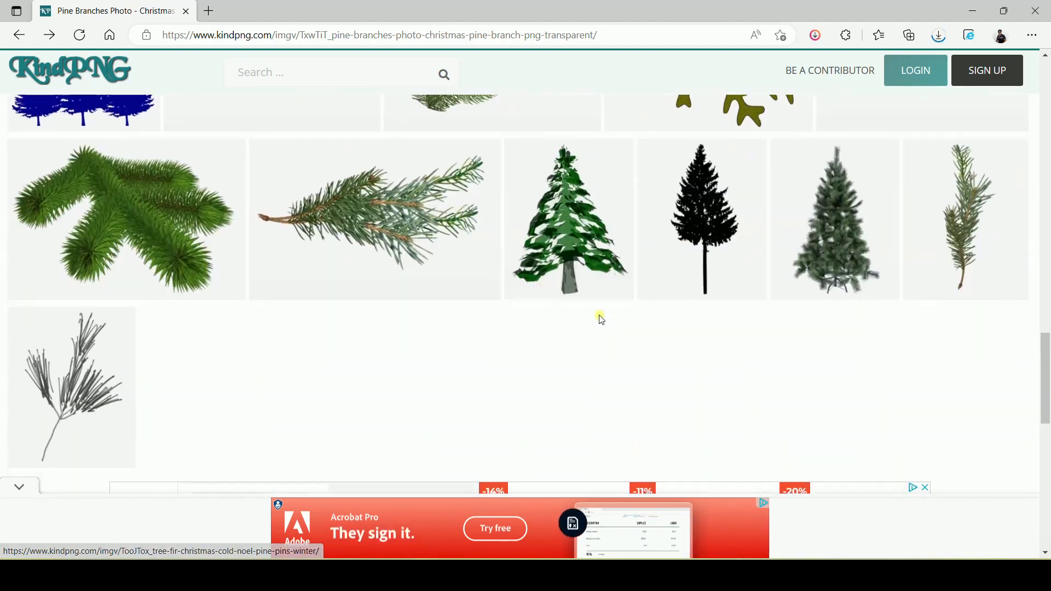
pyautogui.scroll(4, 602, 320)
pyautogui.scroll(8, 601, 320)
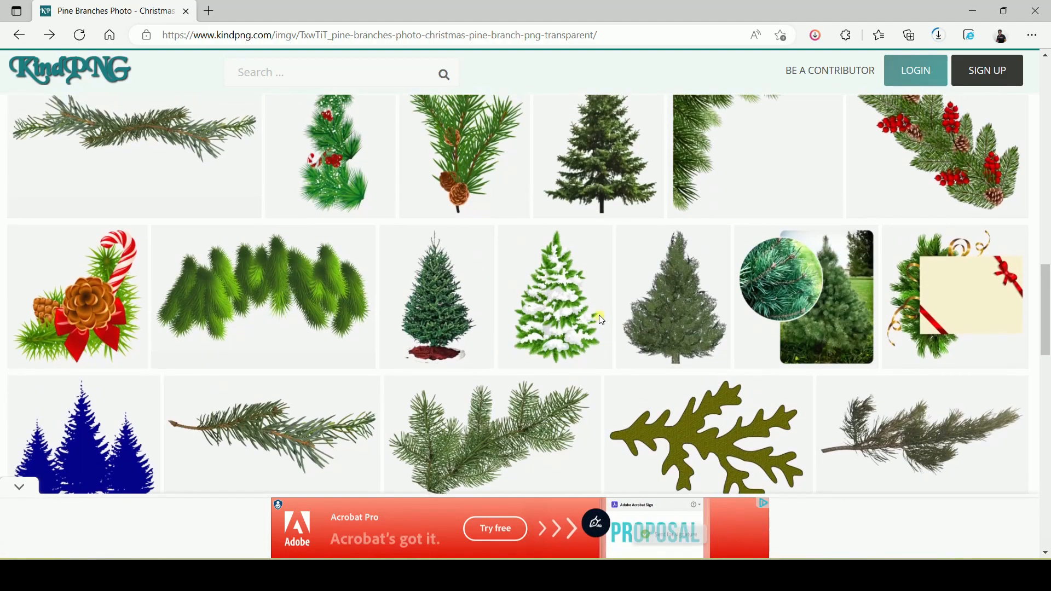
pyautogui.scroll(-3, 600, 320)
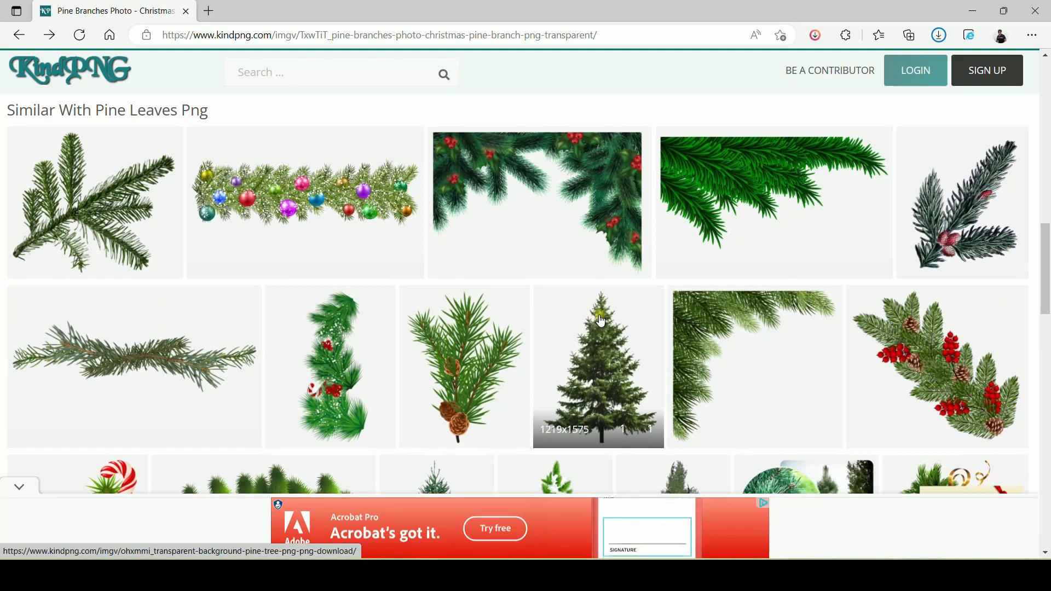
pyautogui.scroll(10, 600, 321)
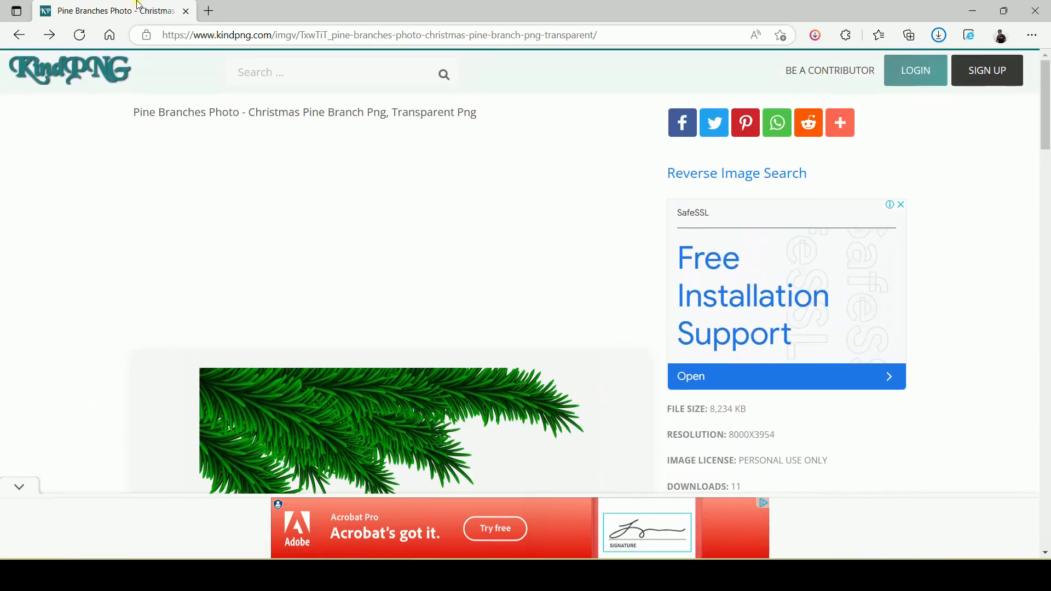
# Return to the "christmas leaves png" results and download the 715x715 Christmas tree leaves image
pyautogui.click(13, 32)
pyautogui.scroll(-4, 652, 274)
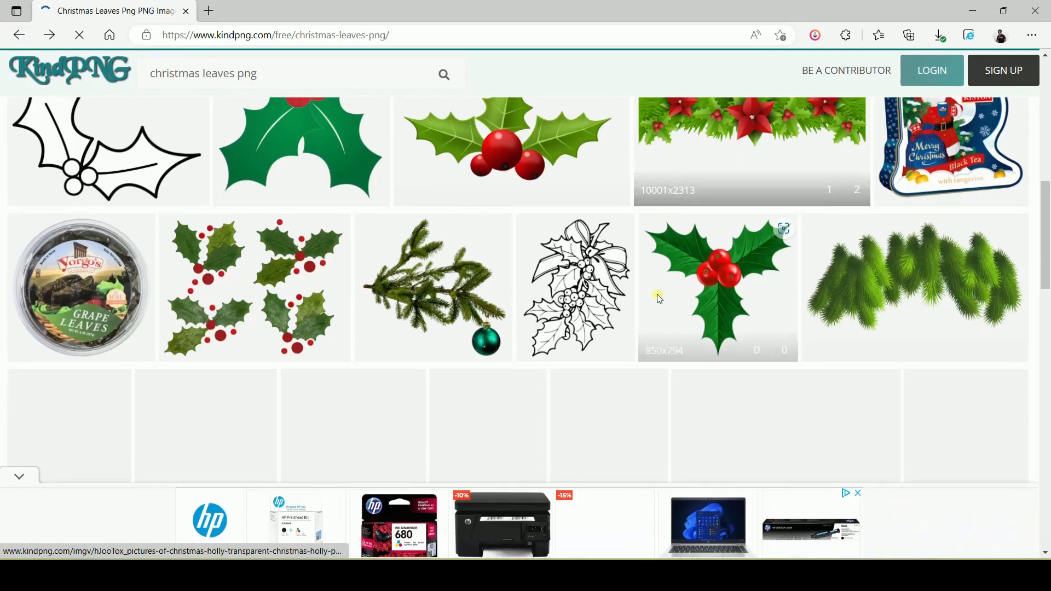
pyautogui.scroll(-5, 658, 299)
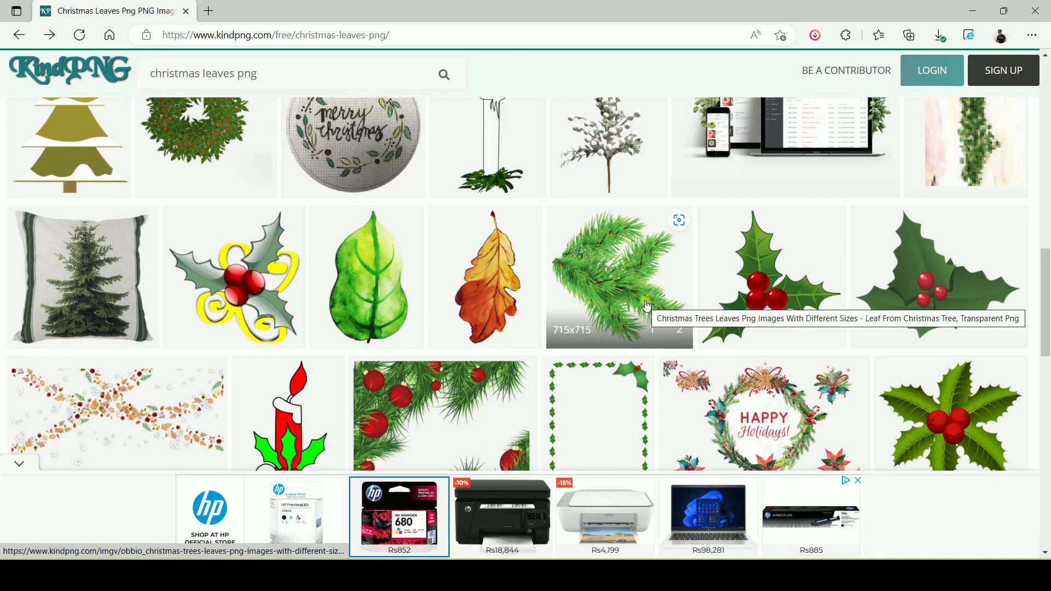
pyautogui.click(647, 305)
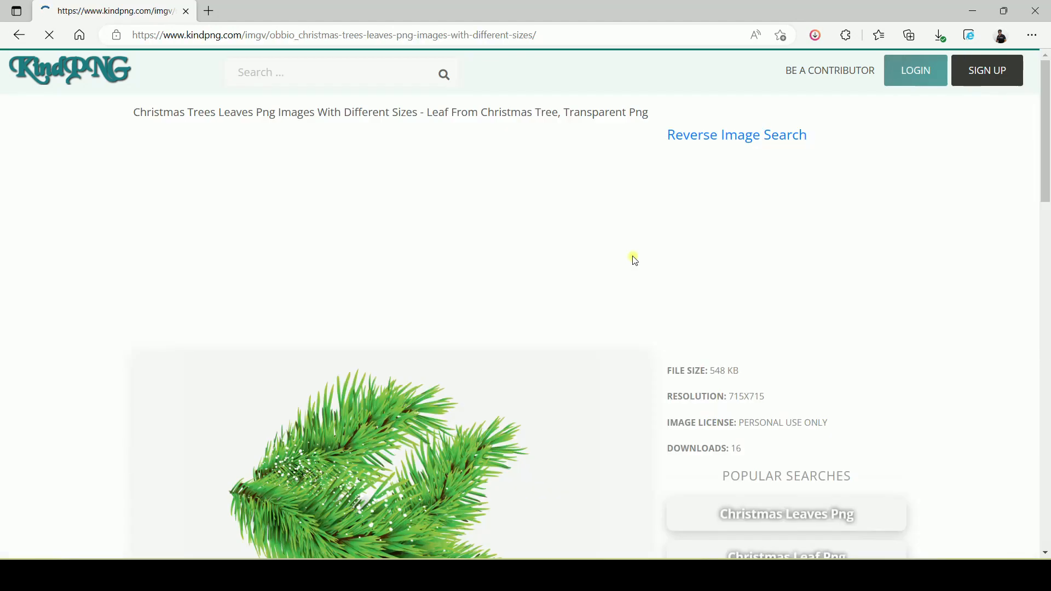
pyautogui.scroll(-8, 612, 254)
pyautogui.scroll(-5, 235, 306)
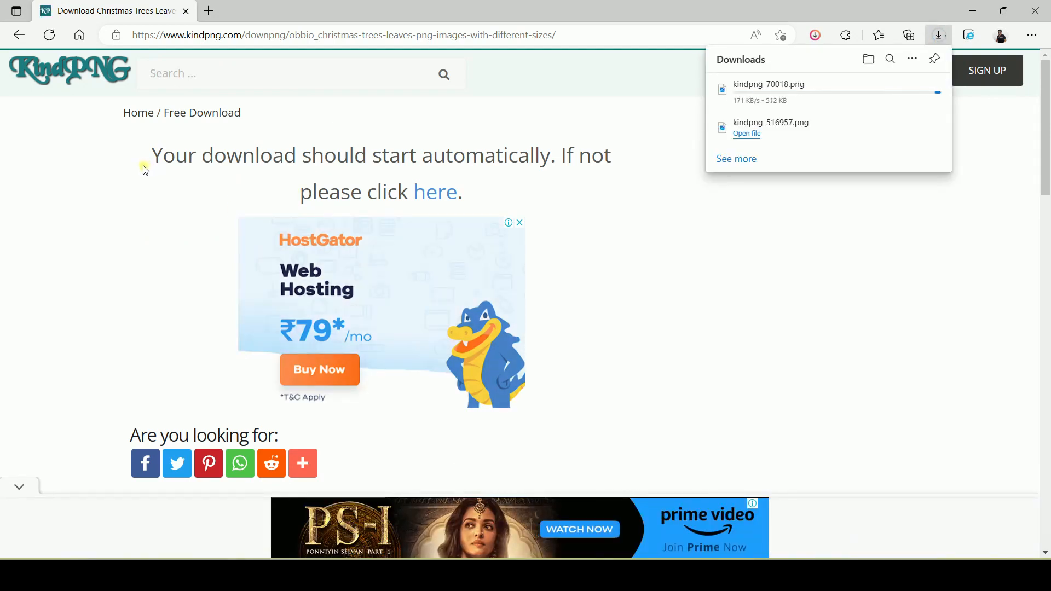
# Leave the download page and open the Google home page in the same tab
pyautogui.click(20, 34)
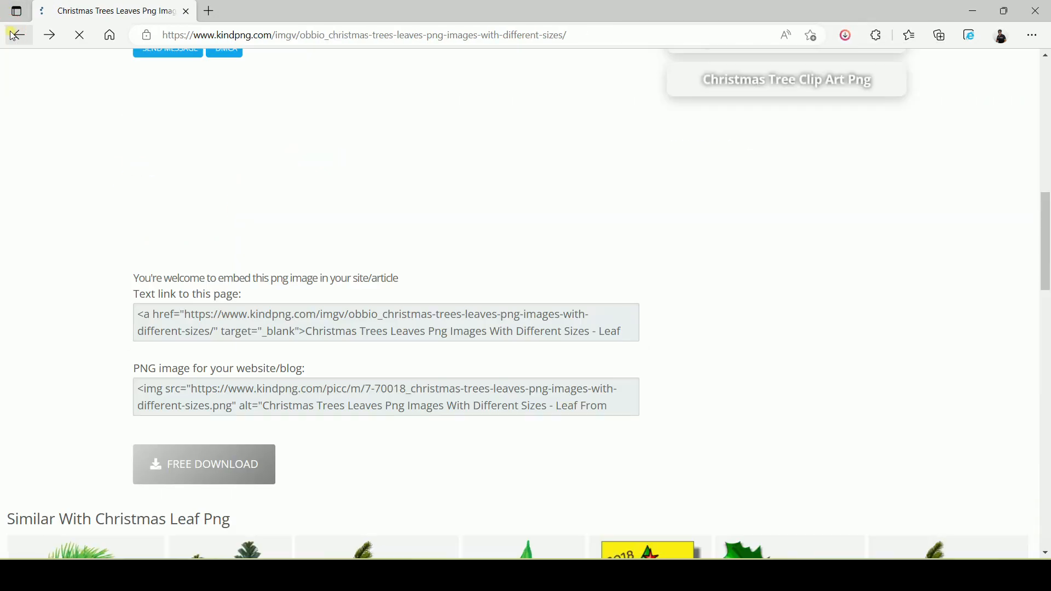
pyautogui.click(219, 36)
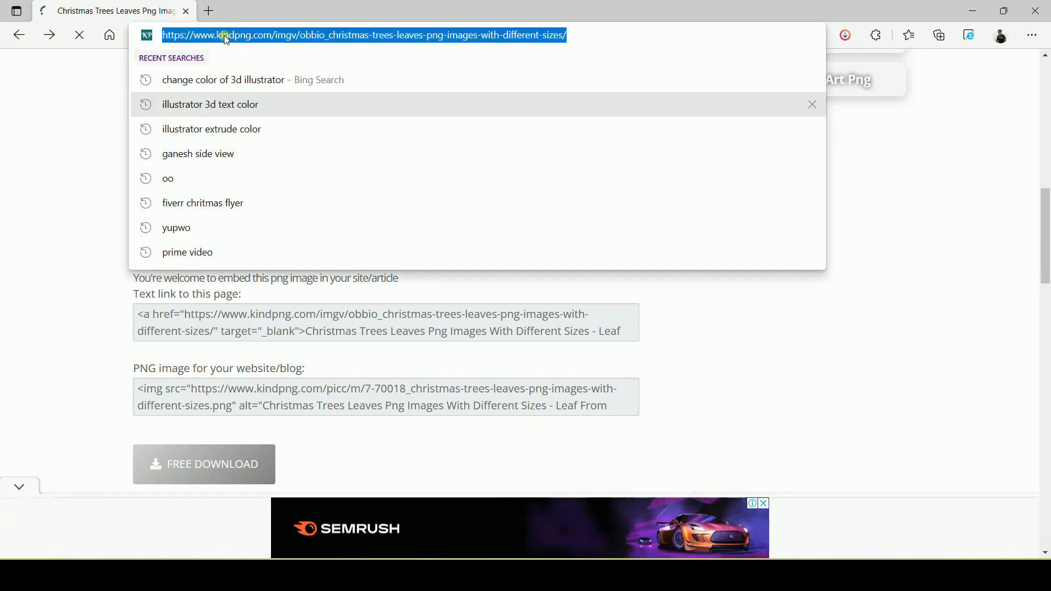
pyautogui.write('goo')
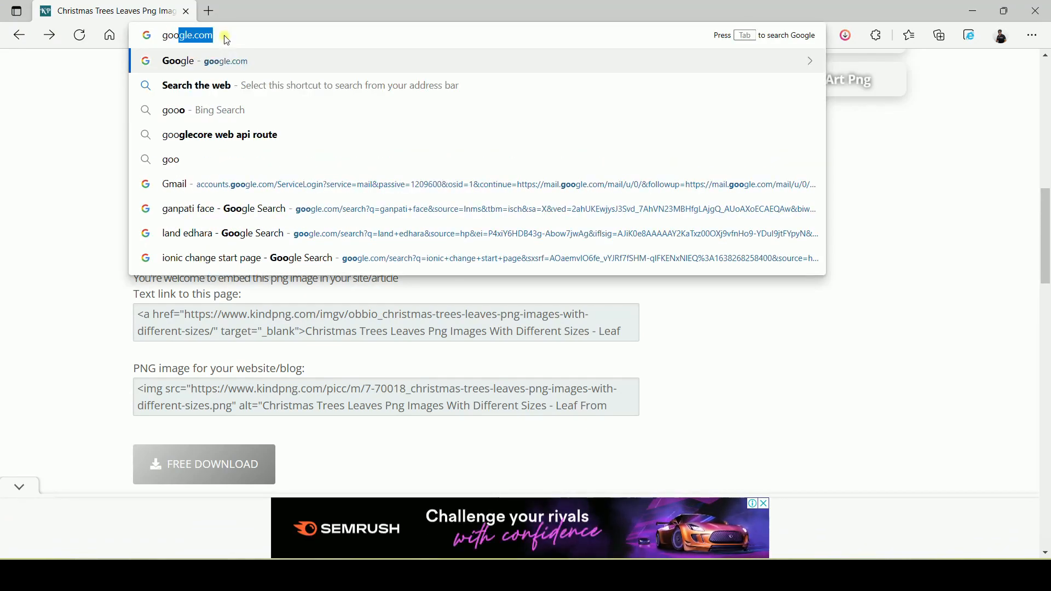
pyautogui.press('Return')
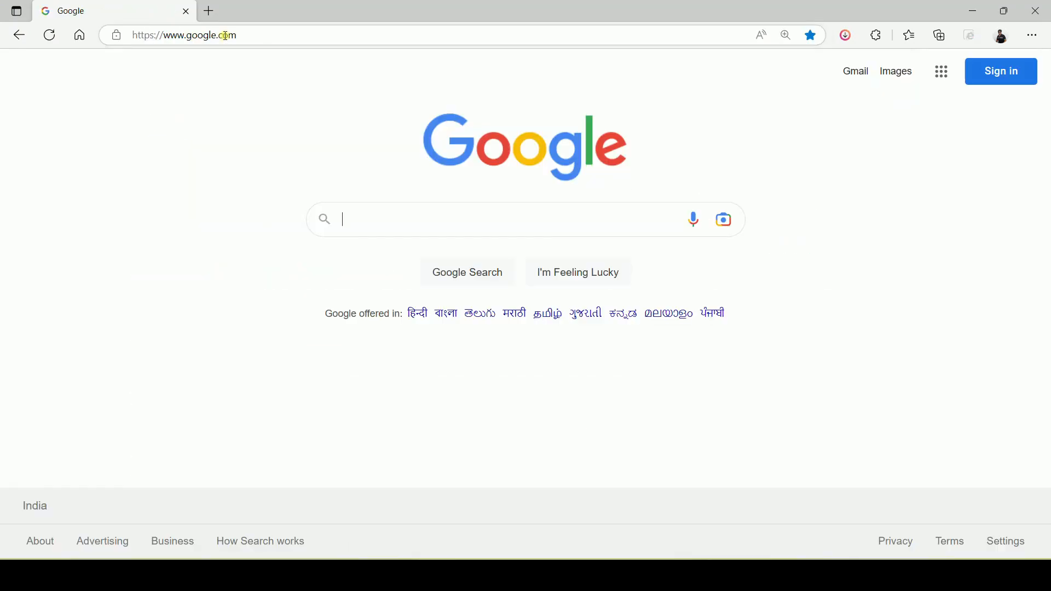
# Search Google for "christmas umbrella candy" and show the image results
pyautogui.write('ri')
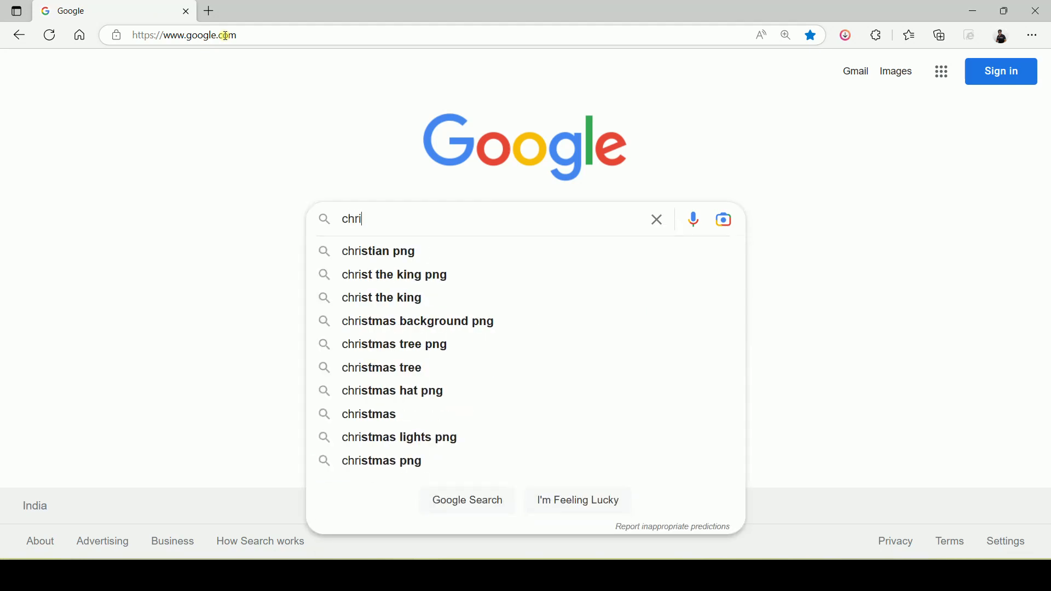
pyautogui.write('stmas ')
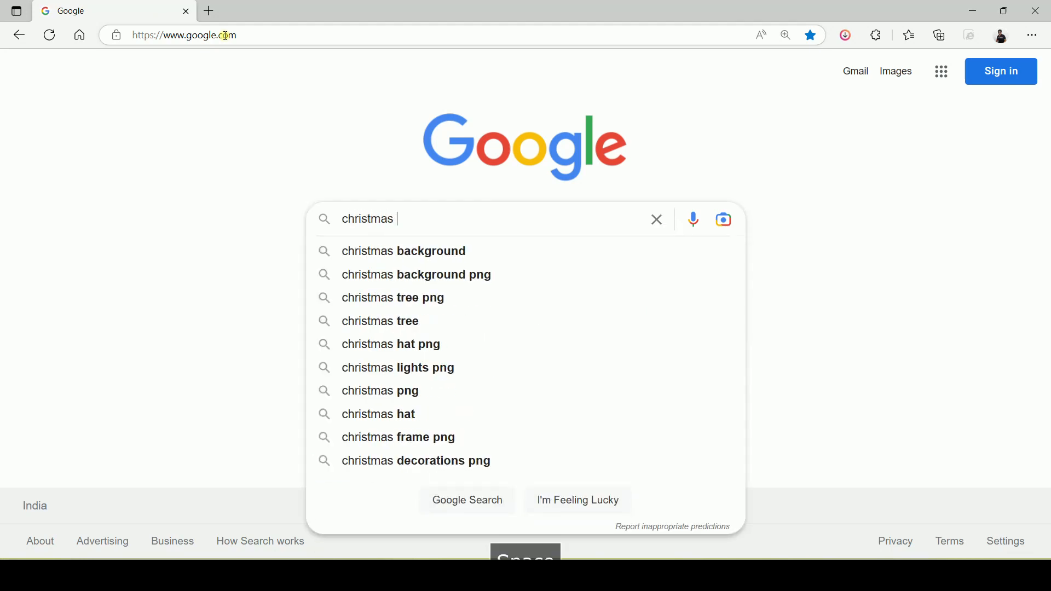
pyautogui.write('unb')
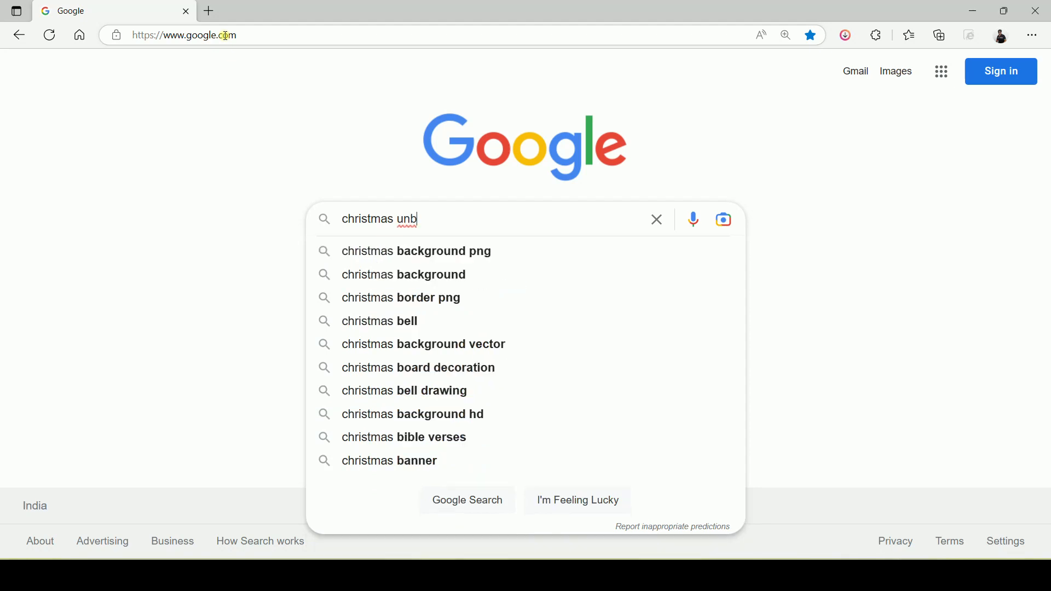
pyautogui.write('rell')
pyautogui.press('BackSpace')
pyautogui.press('BackSpace')
pyautogui.press('BackSpace')
pyautogui.press('BackSpace')
pyautogui.press('BackSpace')
pyautogui.press('BackSpace')
pyautogui.write('mbre')
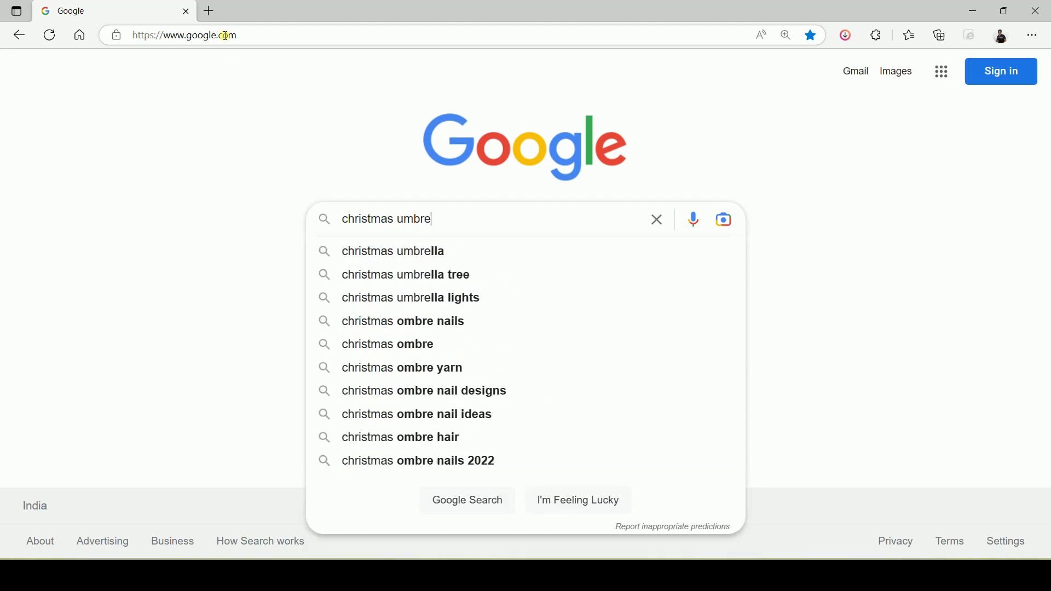
pyautogui.write('lla candy')
pyautogui.press('Return')
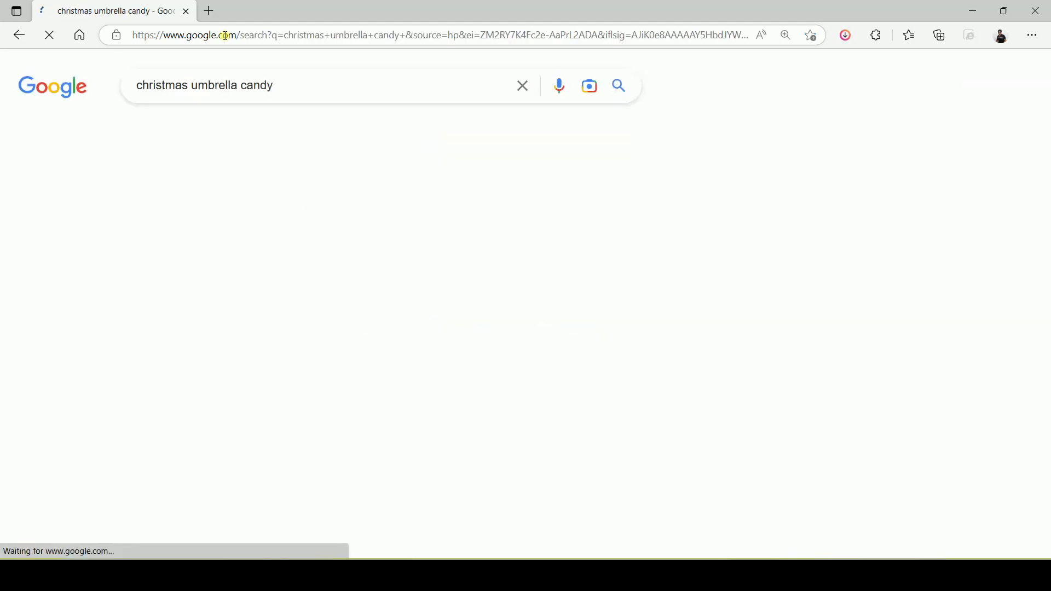
pyautogui.click(211, 138)
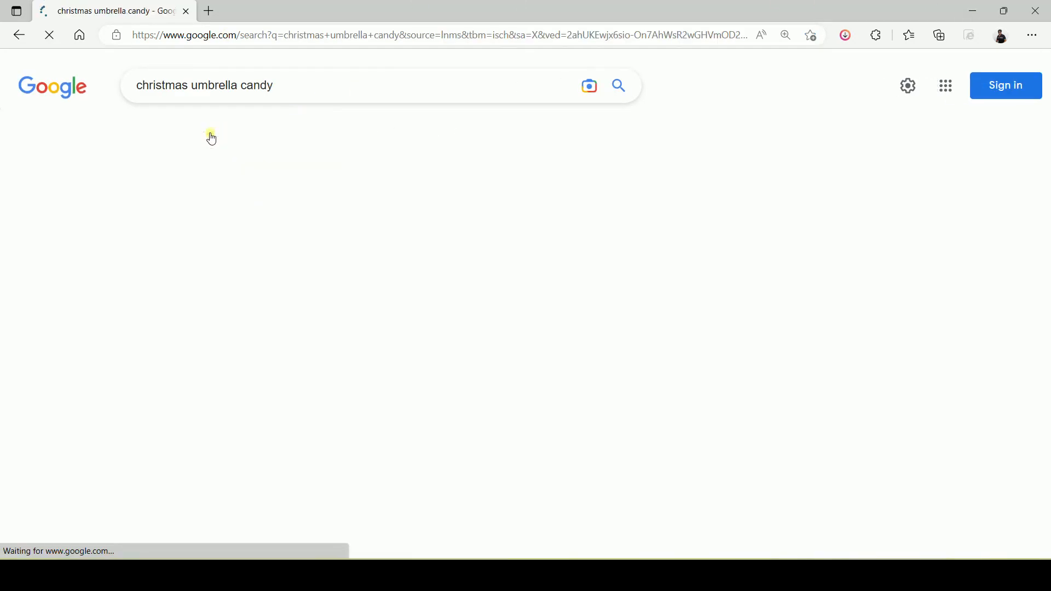
# Download the candy cane PNG with the red bow and holly from PNGWing, and close its page
pyautogui.scroll(-3, 649, 293)
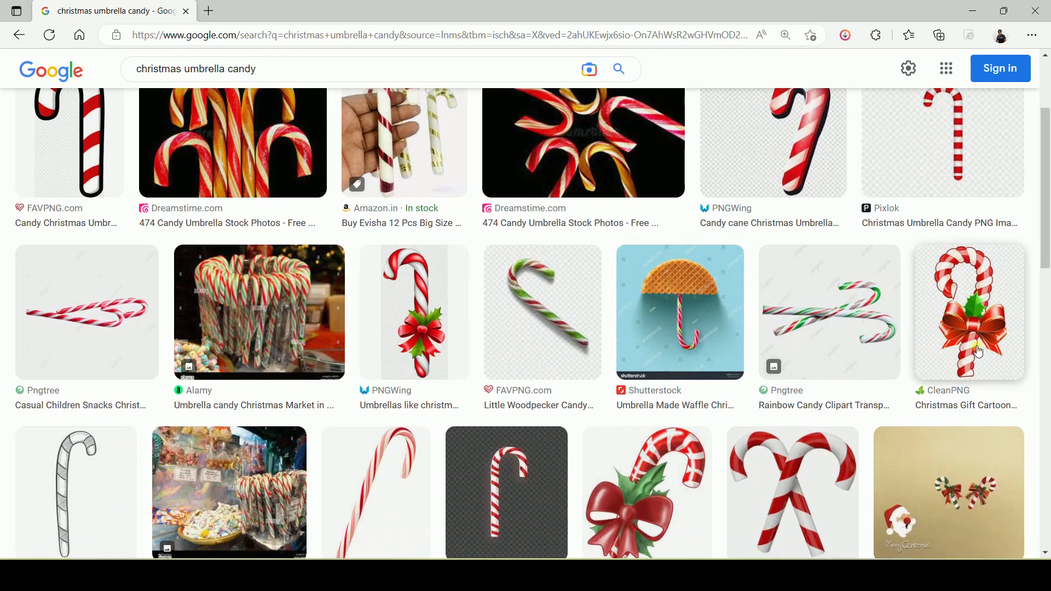
pyautogui.click(416, 315)
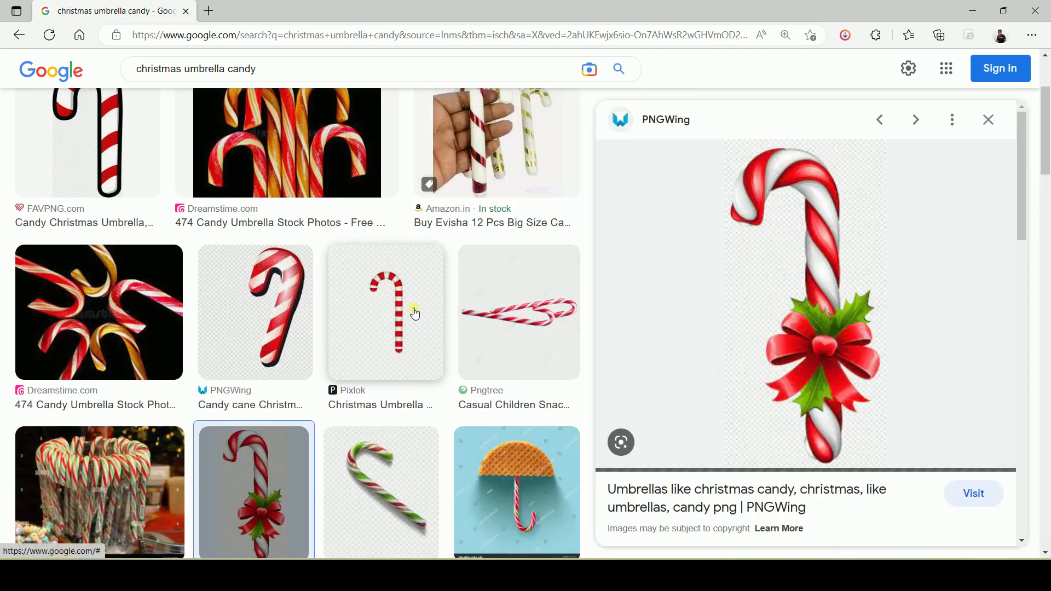
pyautogui.click(976, 432)
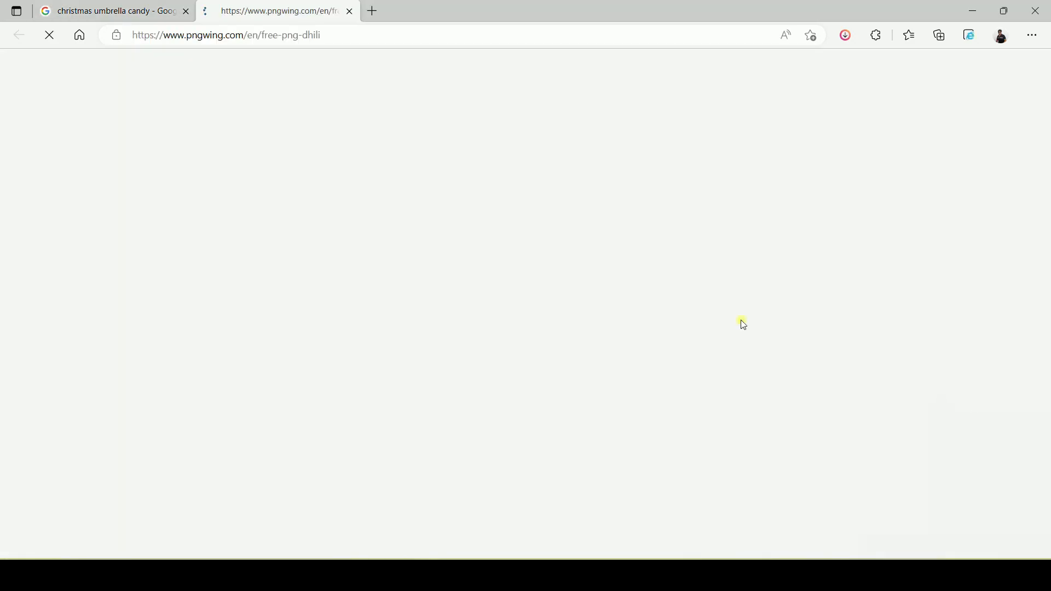
pyautogui.scroll(-10, 504, 352)
pyautogui.scroll(-15, 504, 353)
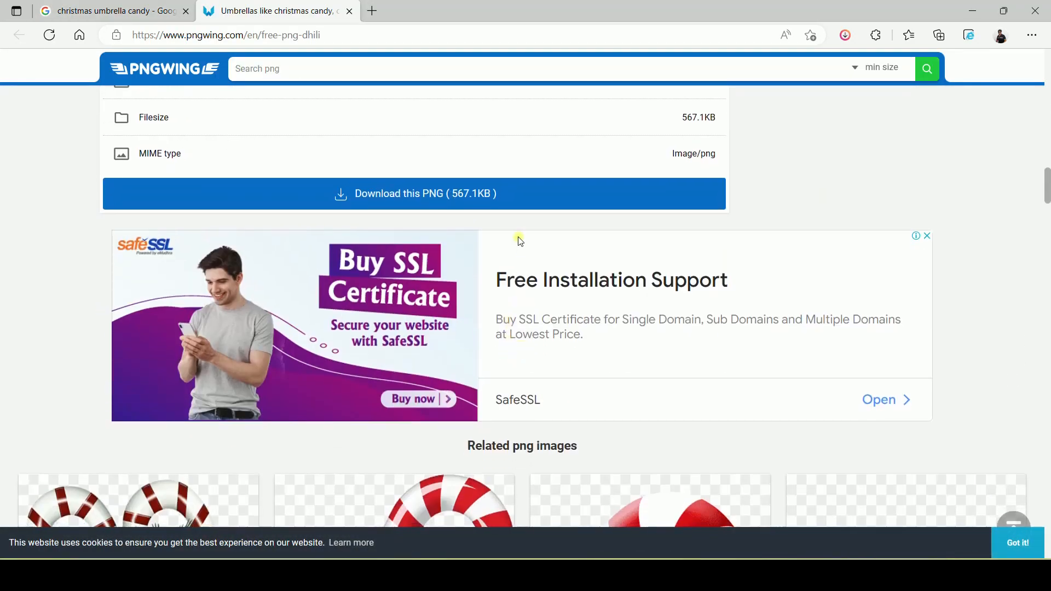
pyautogui.click(508, 195)
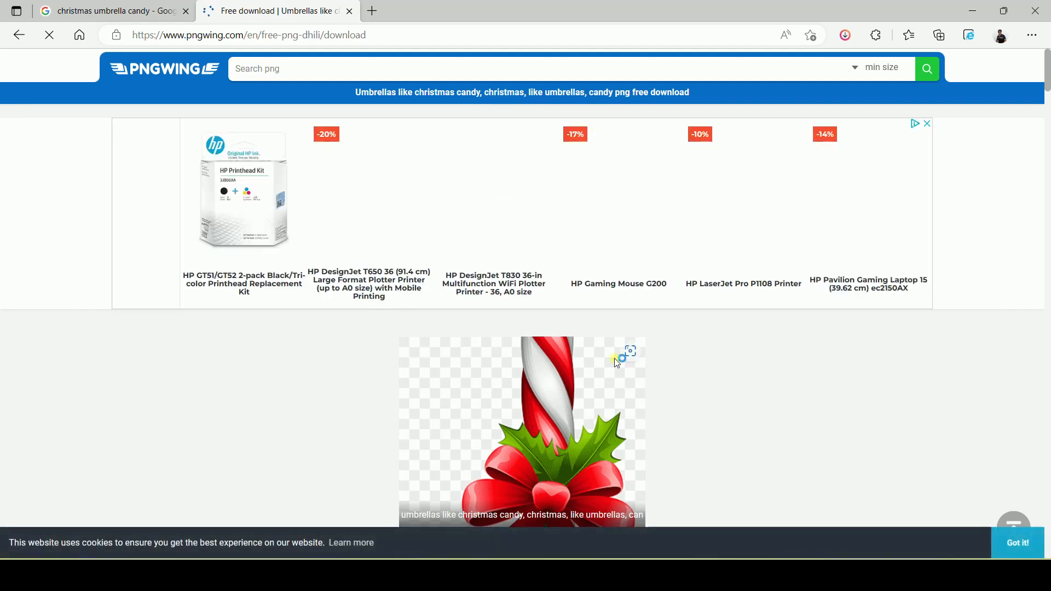
pyautogui.click(15, 35)
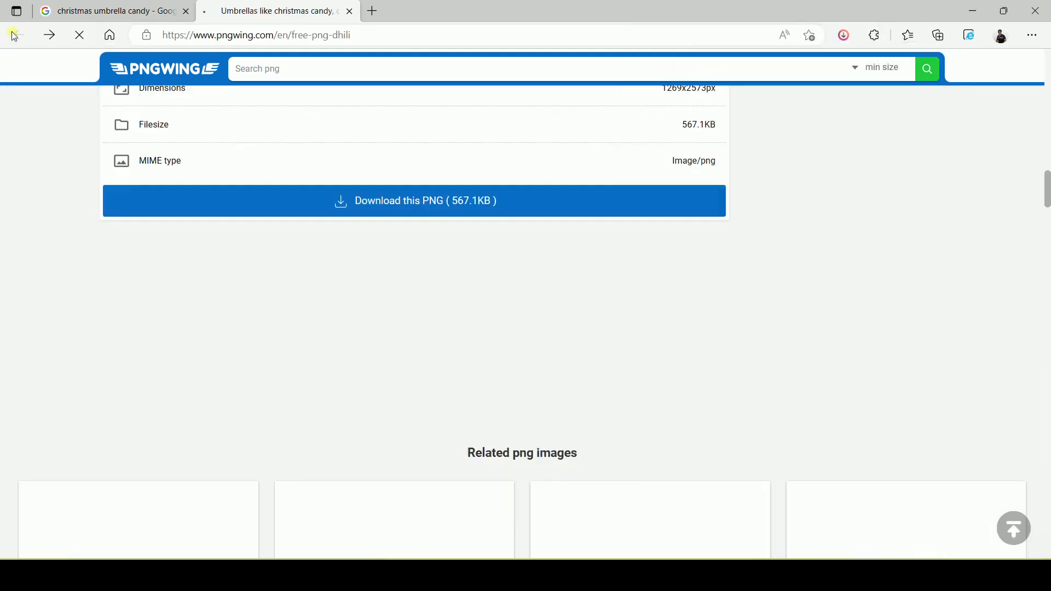
pyautogui.click(353, 13)
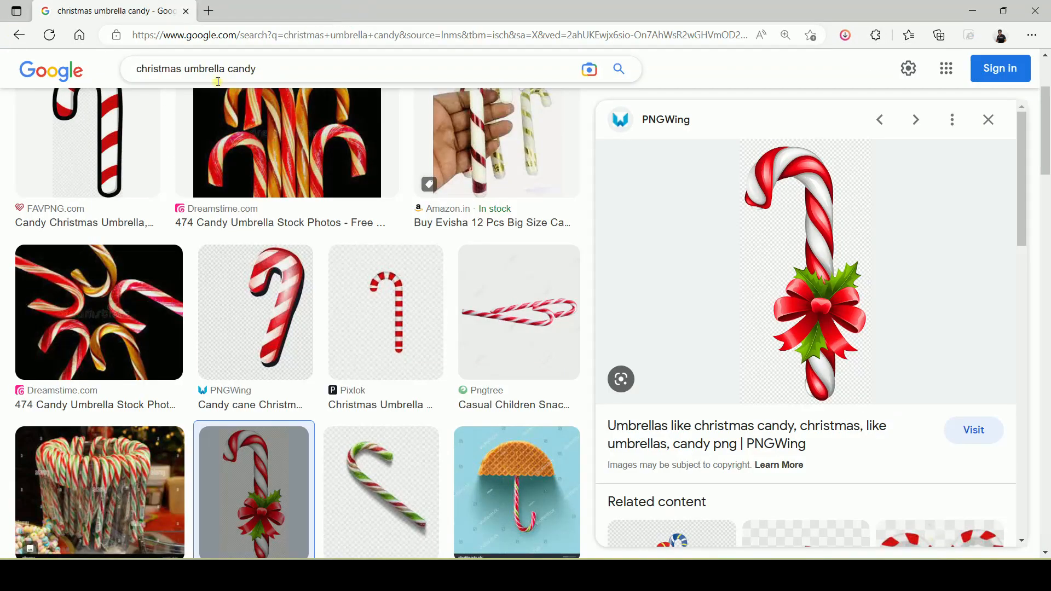
# Search Google Images for "gift box top png"
pyautogui.tripleClick(286, 71)
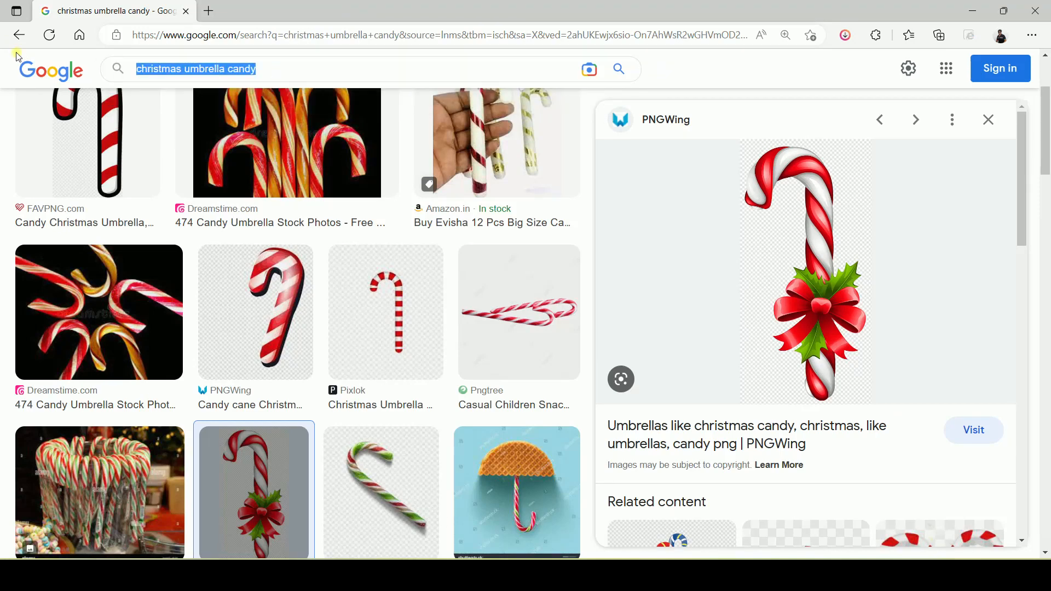
pyautogui.write('gift box')
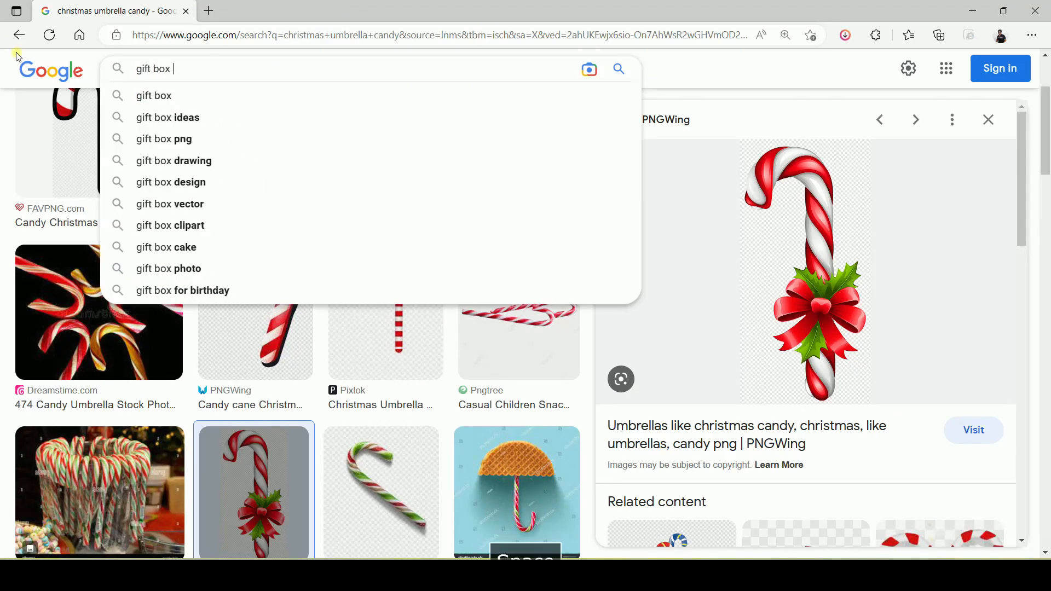
pyautogui.write(' top png')
pyautogui.press('Return')
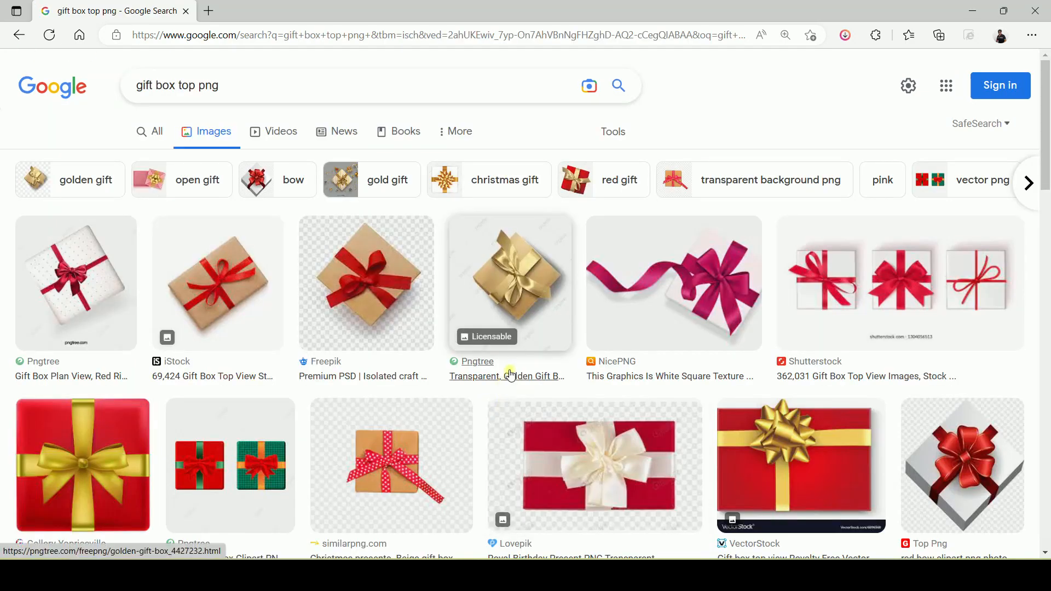
# Find the picture of two gift boxes with red ribbons in the image results and download its PNG from PNGKey
pyautogui.scroll(-7, 648, 305)
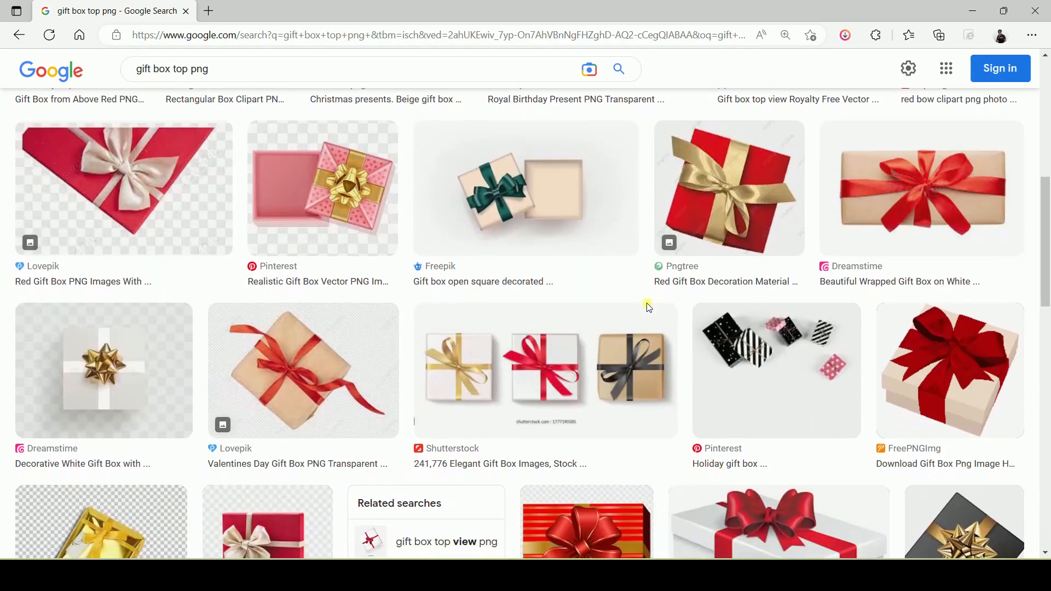
pyautogui.scroll(-11, 648, 308)
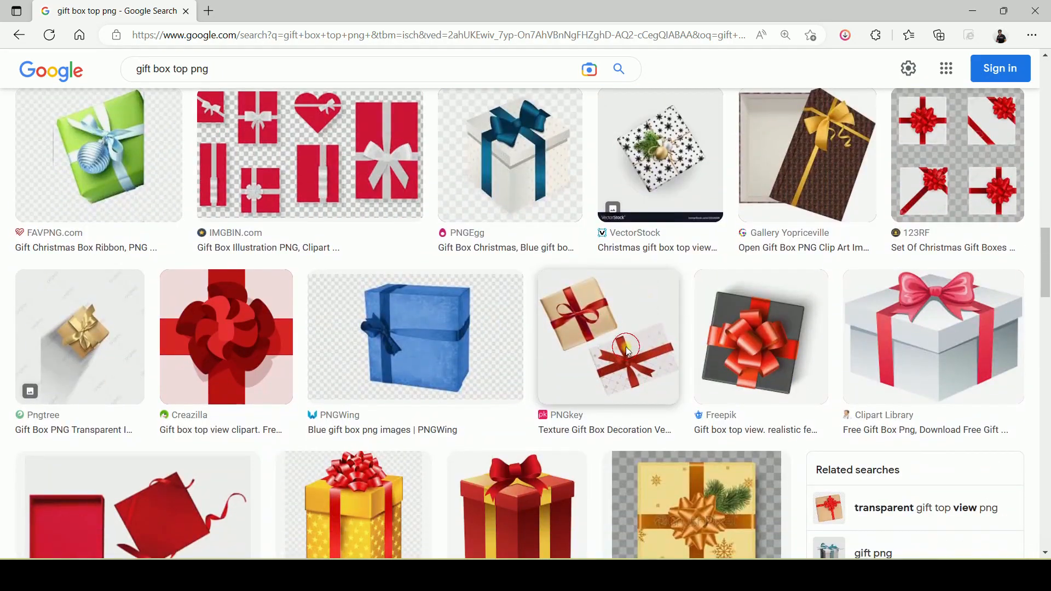
pyautogui.click(629, 351)
pyautogui.click(974, 430)
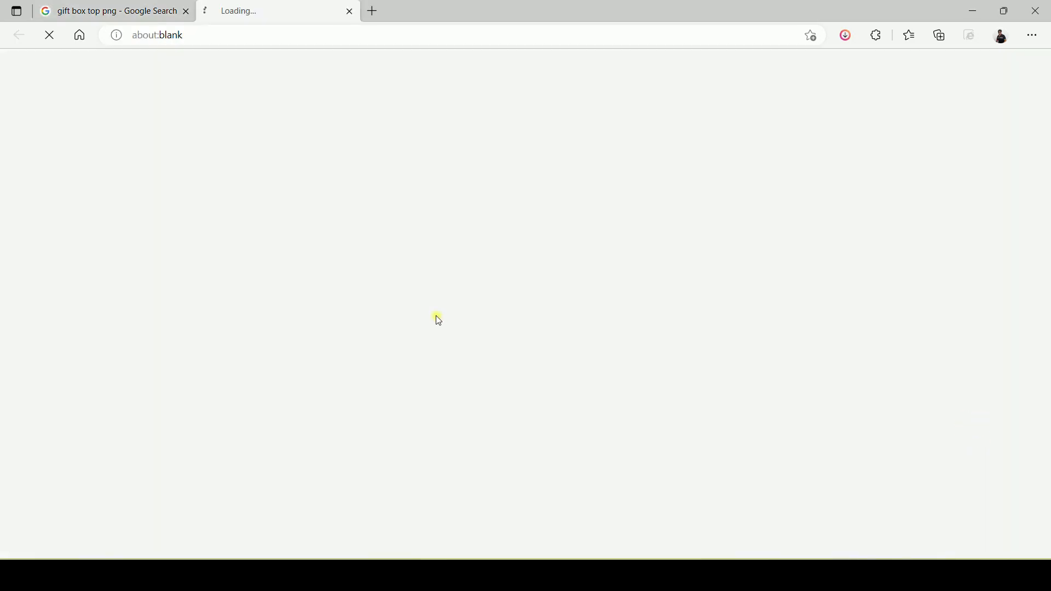
pyautogui.scroll(-10, 435, 277)
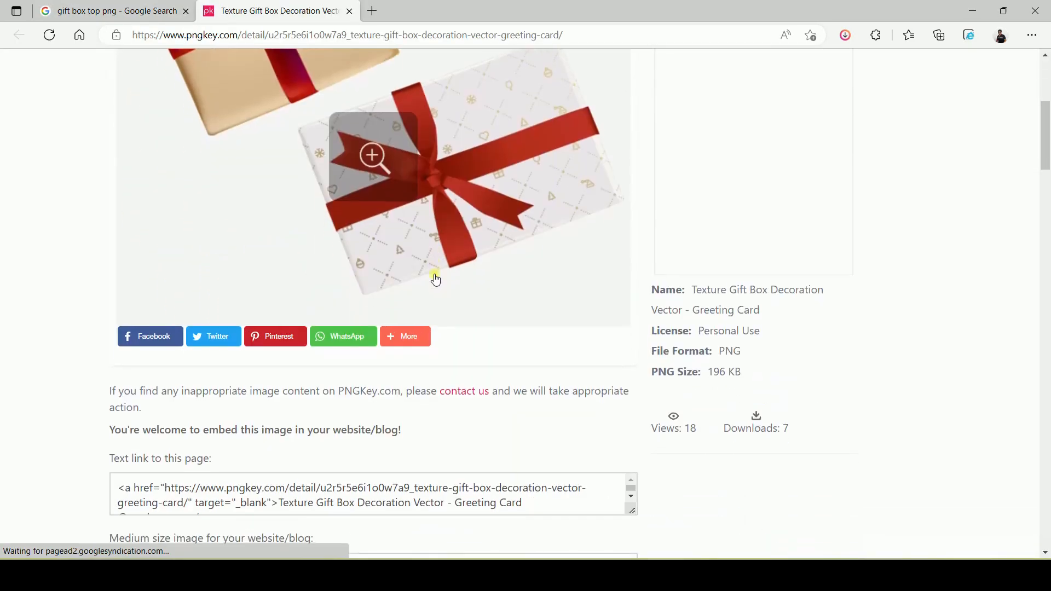
pyautogui.click(209, 340)
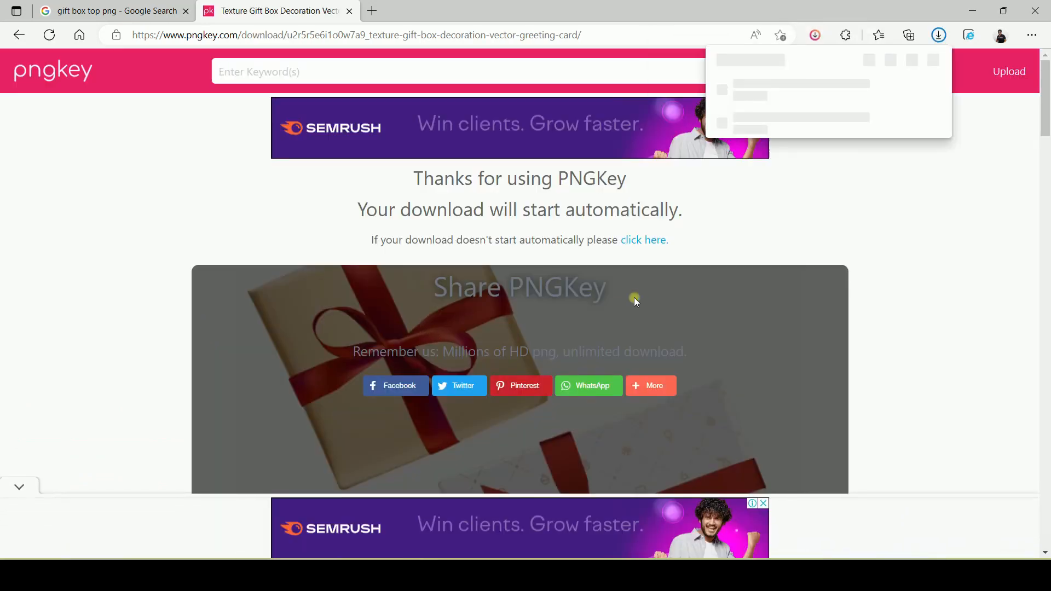
# Search PNGKey for "christmas decoration"
pyautogui.click(585, 35)
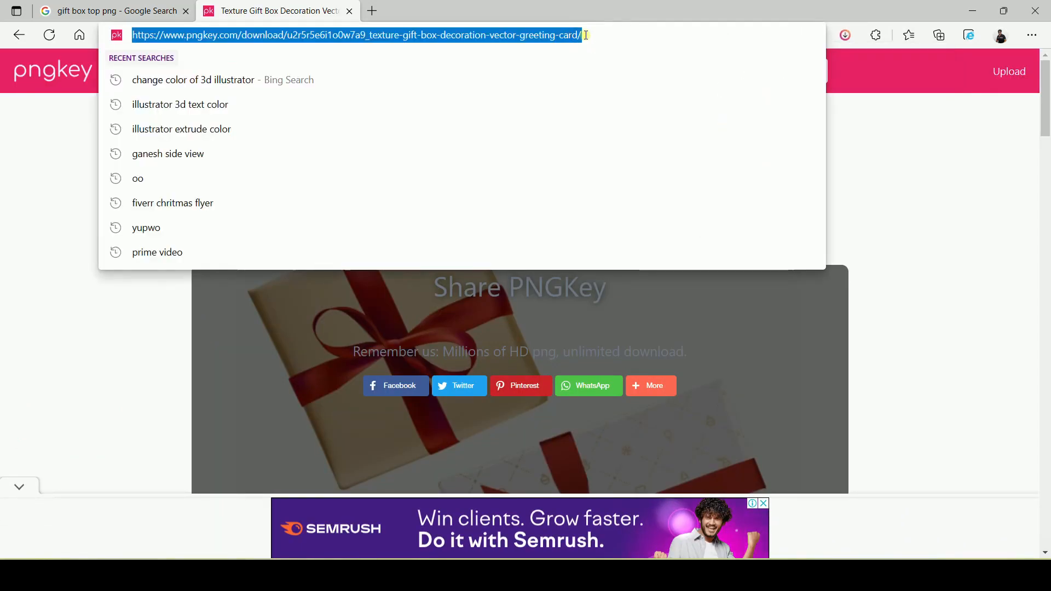
pyautogui.click(905, 218)
pyautogui.click(382, 76)
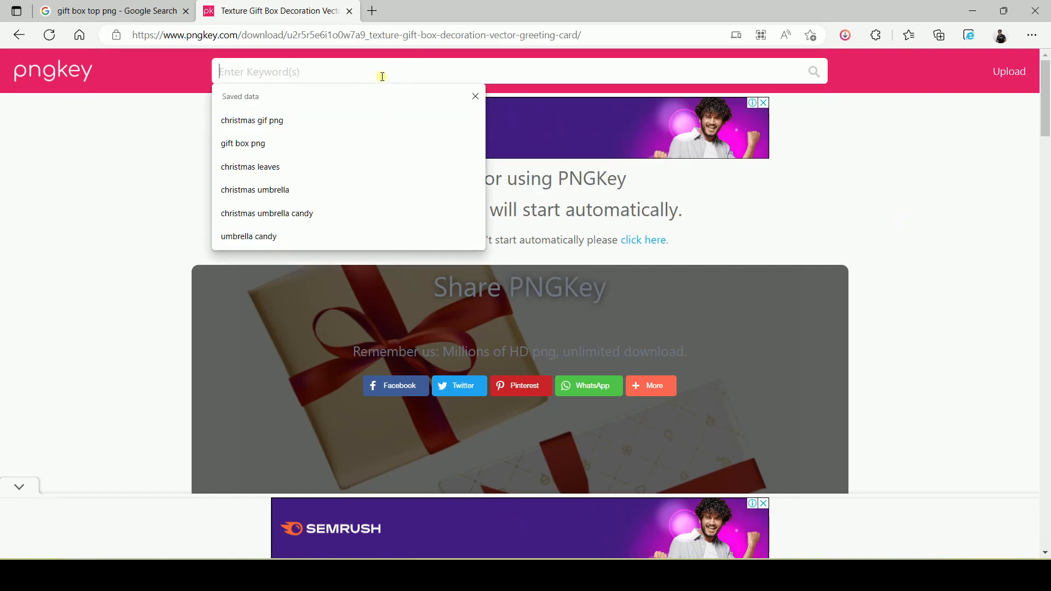
pyautogui.write('ch')
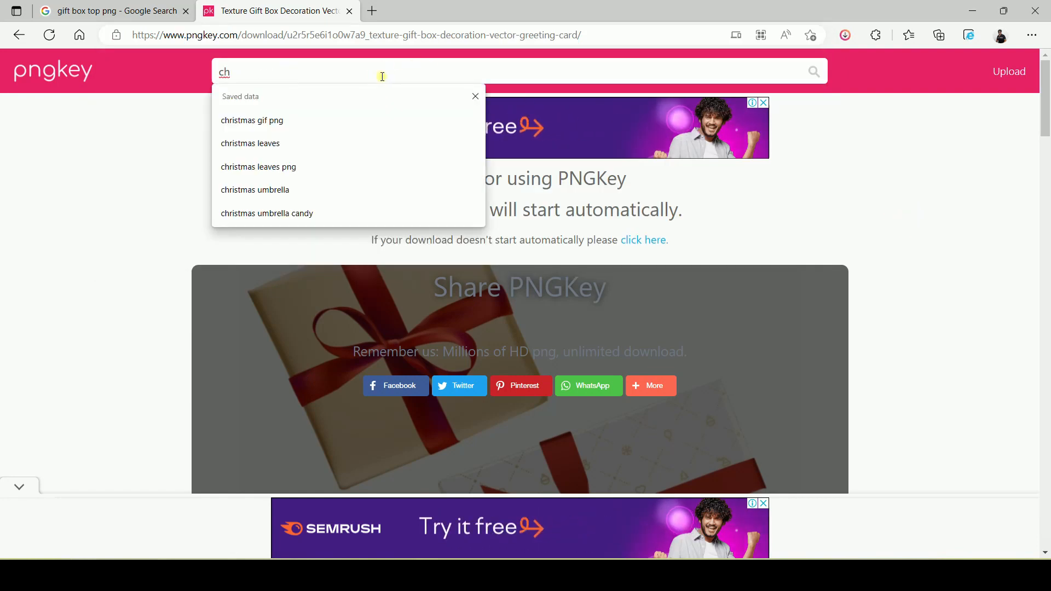
pyautogui.write('r')
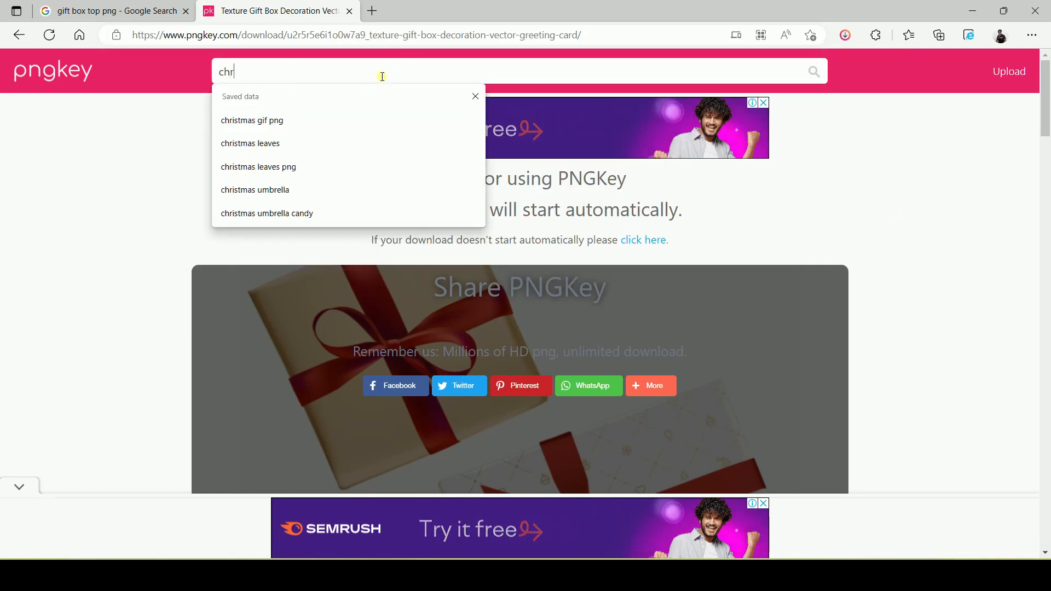
pyautogui.write('istmas ')
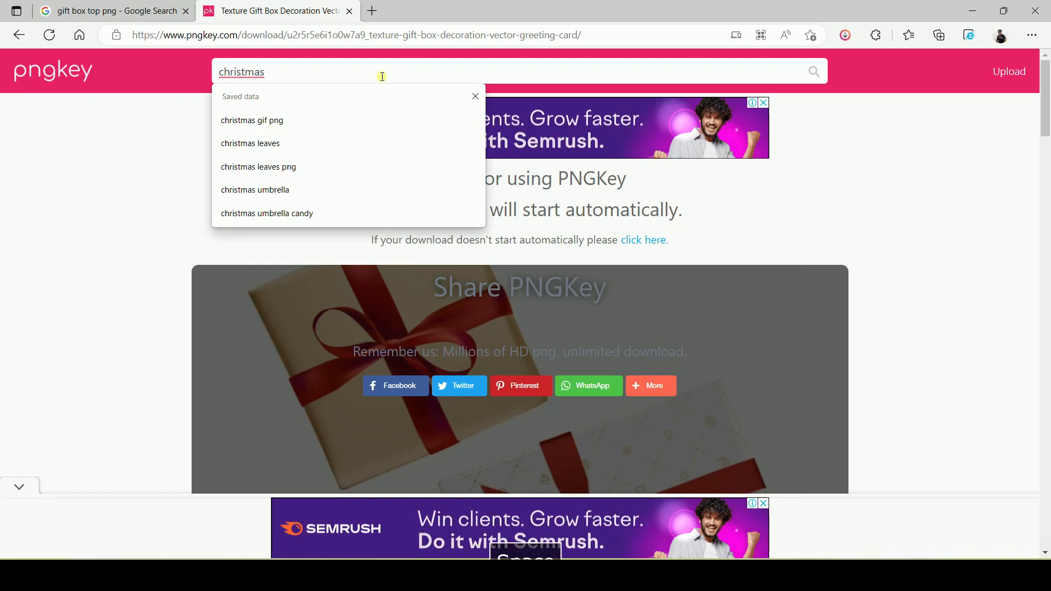
pyautogui.write('dec')
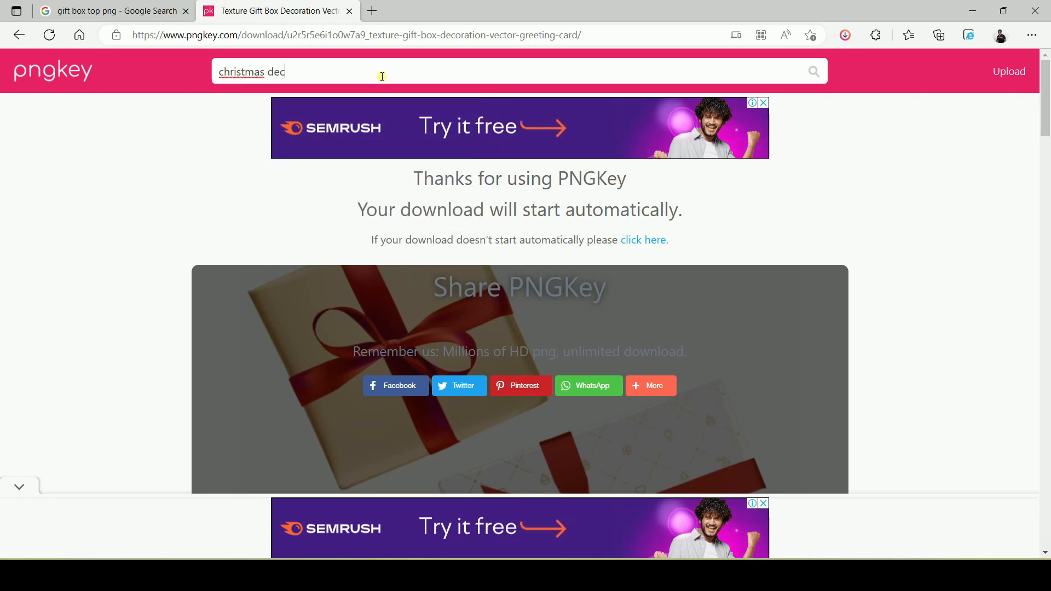
pyautogui.write('oration')
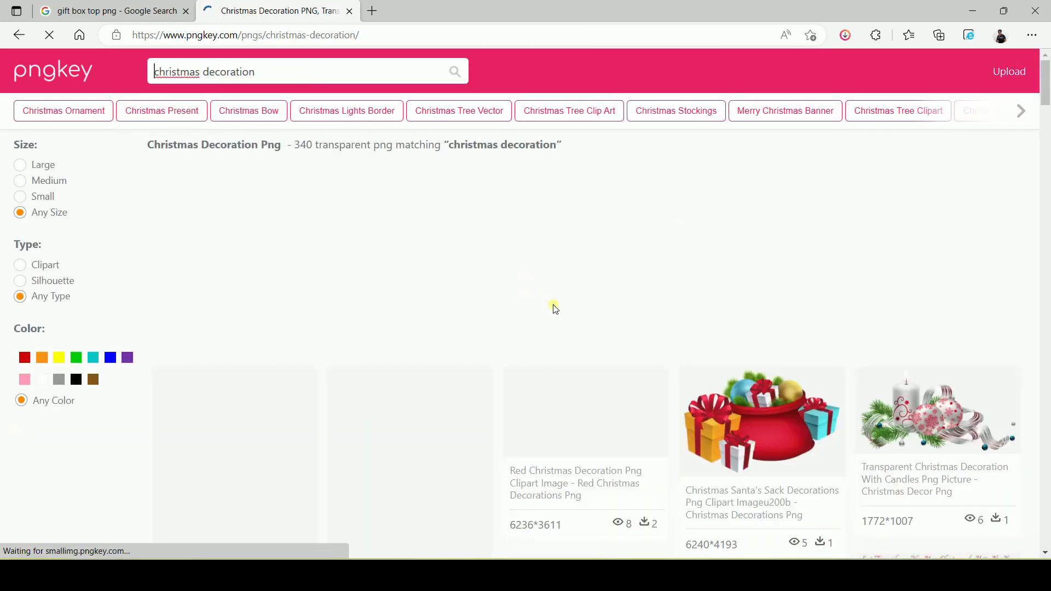
# Look through the Christmas decoration images and search PNGKey for "christmas balls" instead
pyautogui.scroll(-4, 596, 409)
pyautogui.scroll(-12, 597, 409)
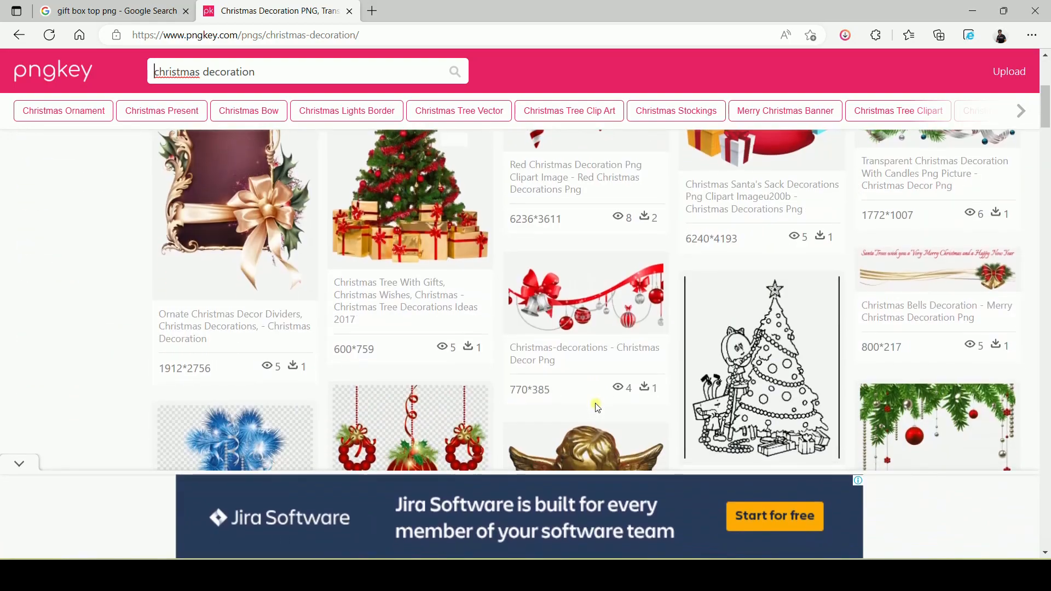
pyautogui.scroll(-12, 597, 409)
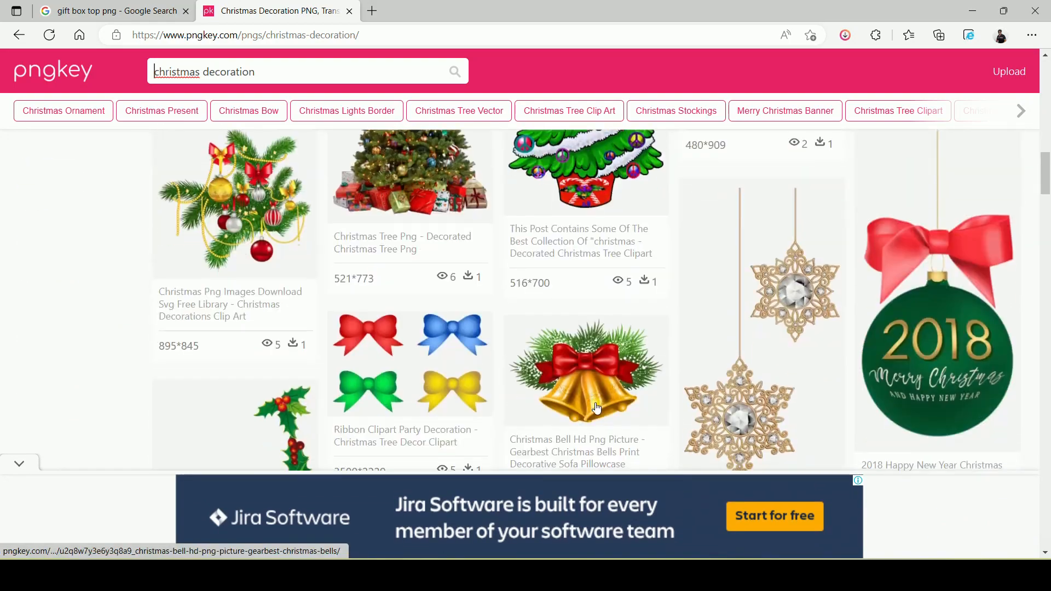
pyautogui.scroll(-3, 597, 408)
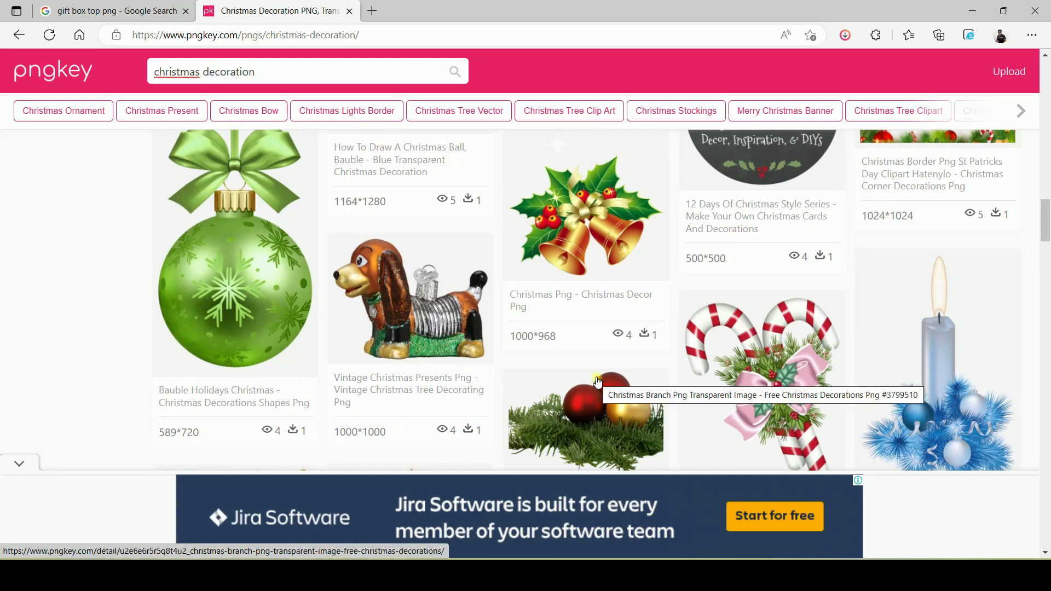
pyautogui.scroll(-7, 599, 383)
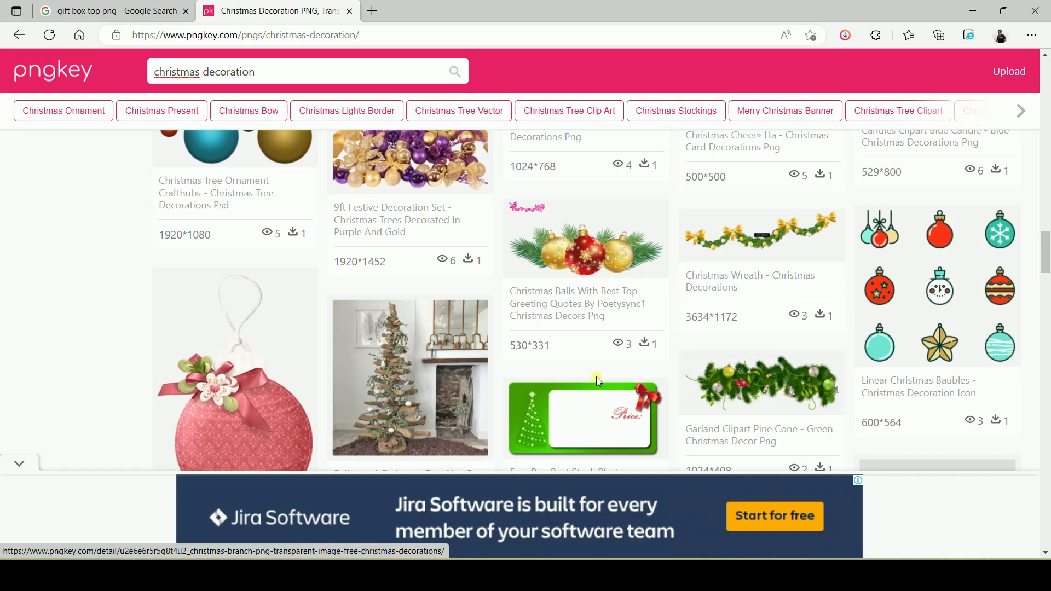
pyautogui.scroll(6, 596, 377)
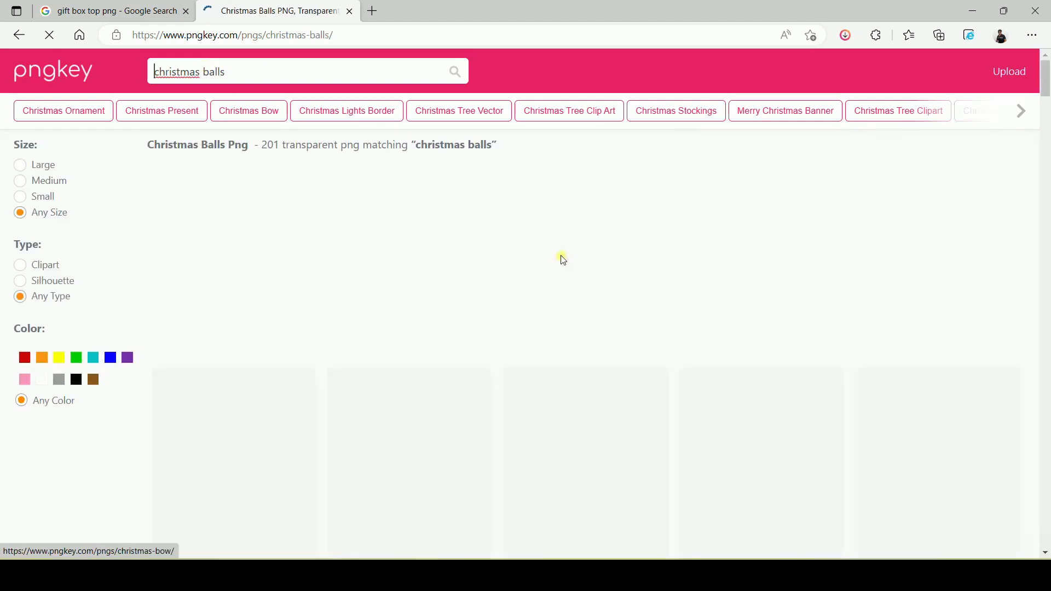
# Find the clear glass Christmas ball with silver snowflakes among the Christmas balls results and open its page
pyautogui.scroll(-3, 585, 348)
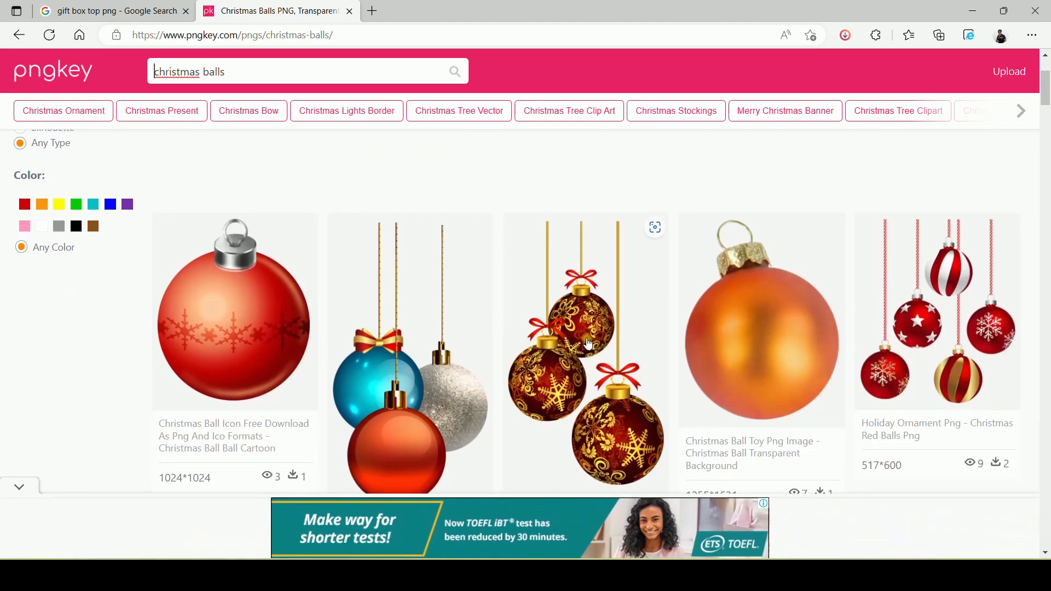
pyautogui.scroll(-2, 588, 344)
pyautogui.scroll(-5, 589, 343)
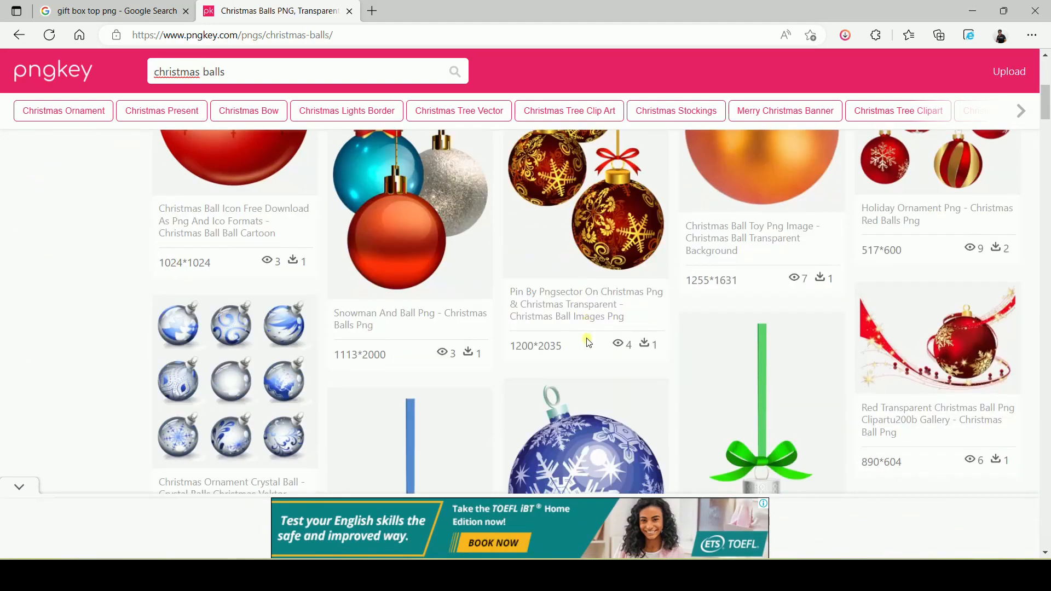
pyautogui.scroll(-10, 589, 343)
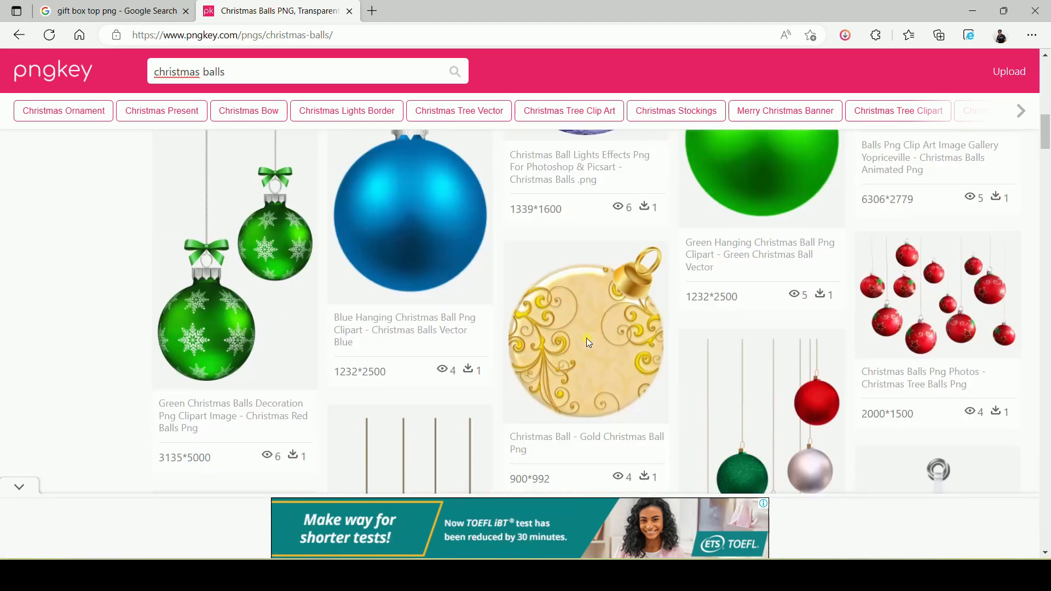
pyautogui.scroll(-3, 589, 343)
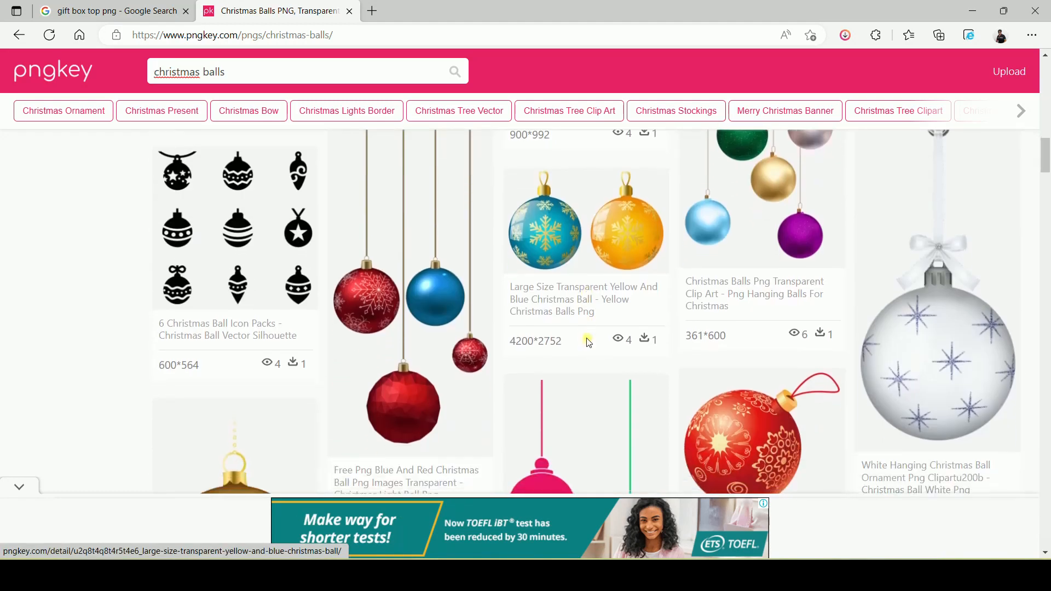
pyautogui.scroll(-1, 589, 344)
pyautogui.scroll(-5, 589, 343)
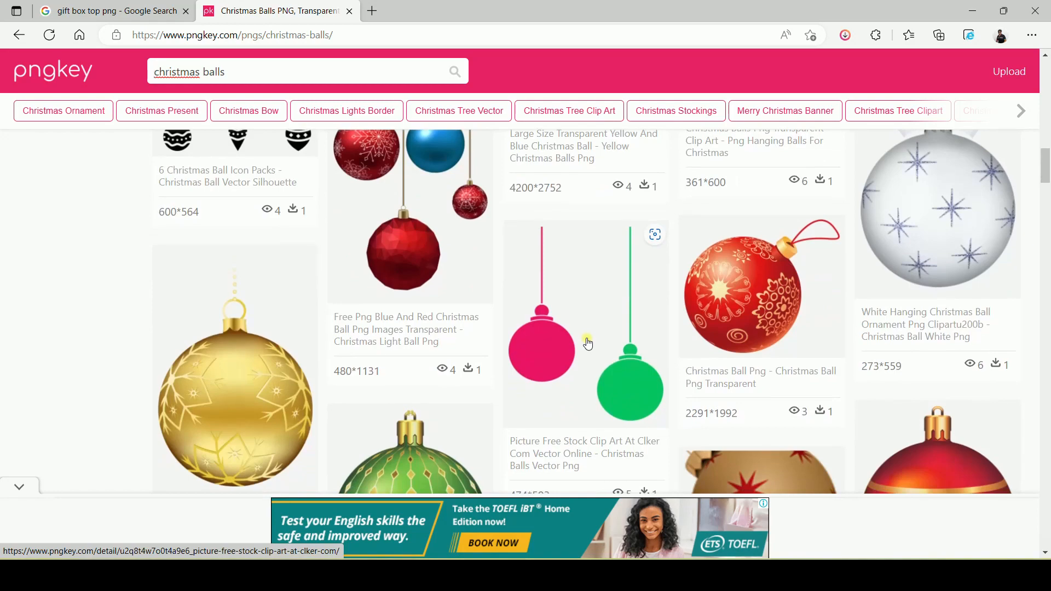
pyautogui.scroll(-2, 589, 343)
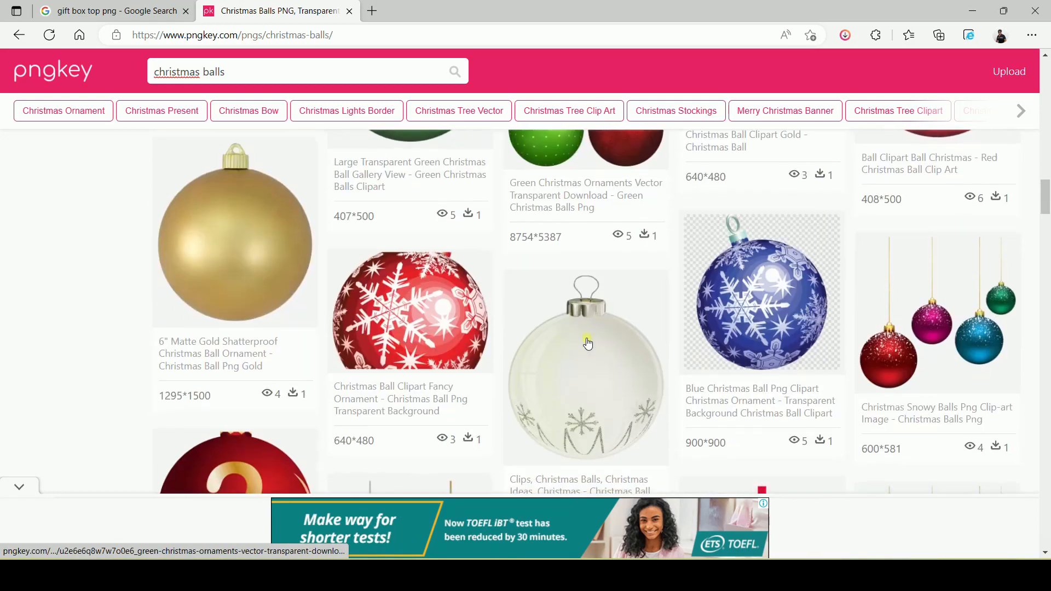
pyautogui.scroll(-2, 588, 344)
pyautogui.click(590, 281)
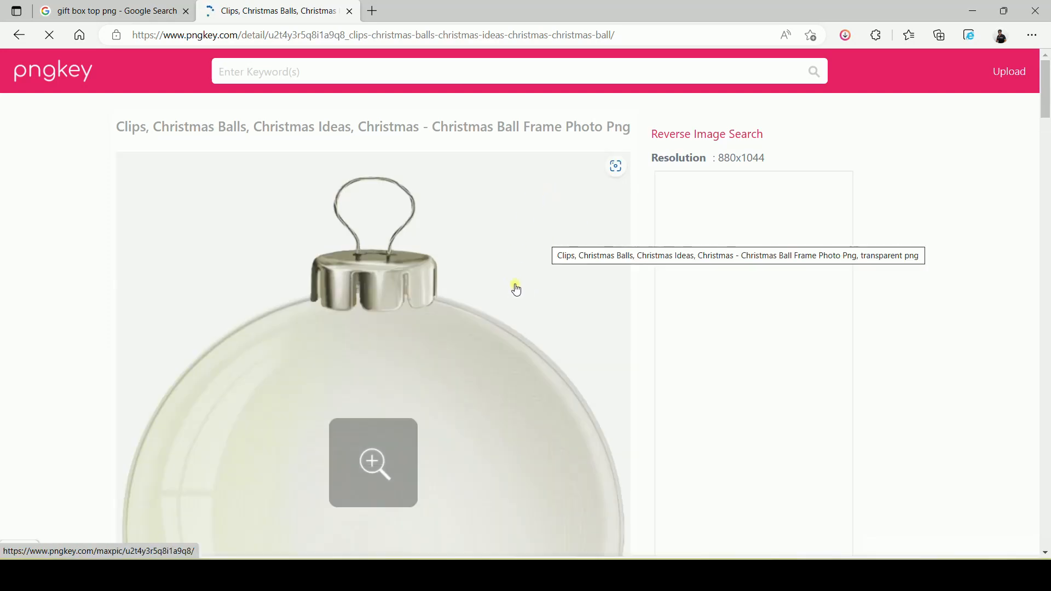
# Download the clear Christmas ball PNG from its PNGKey page, close the page and return to the Google home page
pyautogui.scroll(-10, 517, 290)
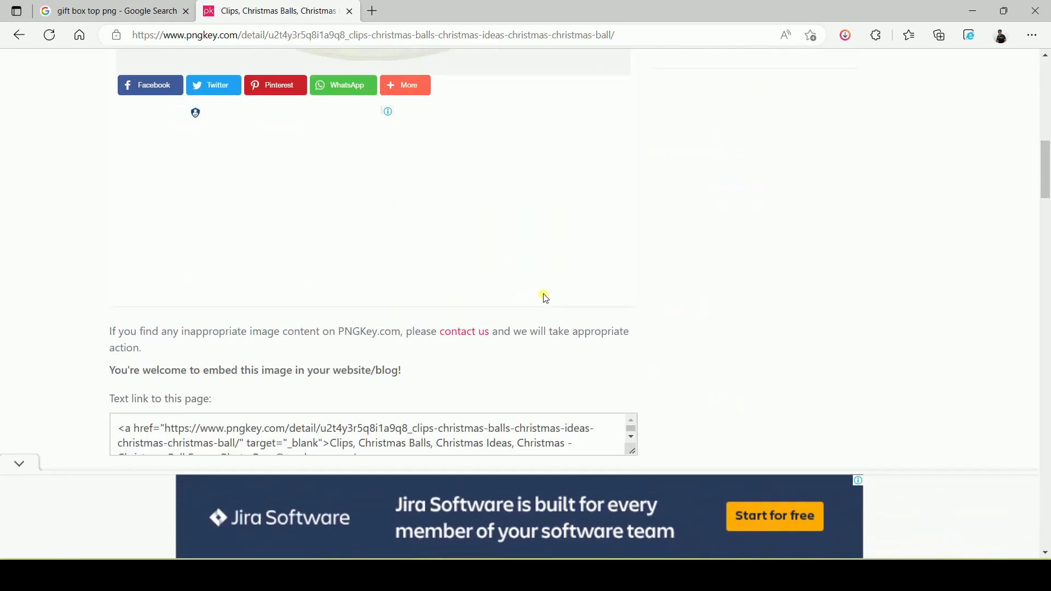
pyautogui.scroll(-6, 545, 297)
pyautogui.click(248, 215)
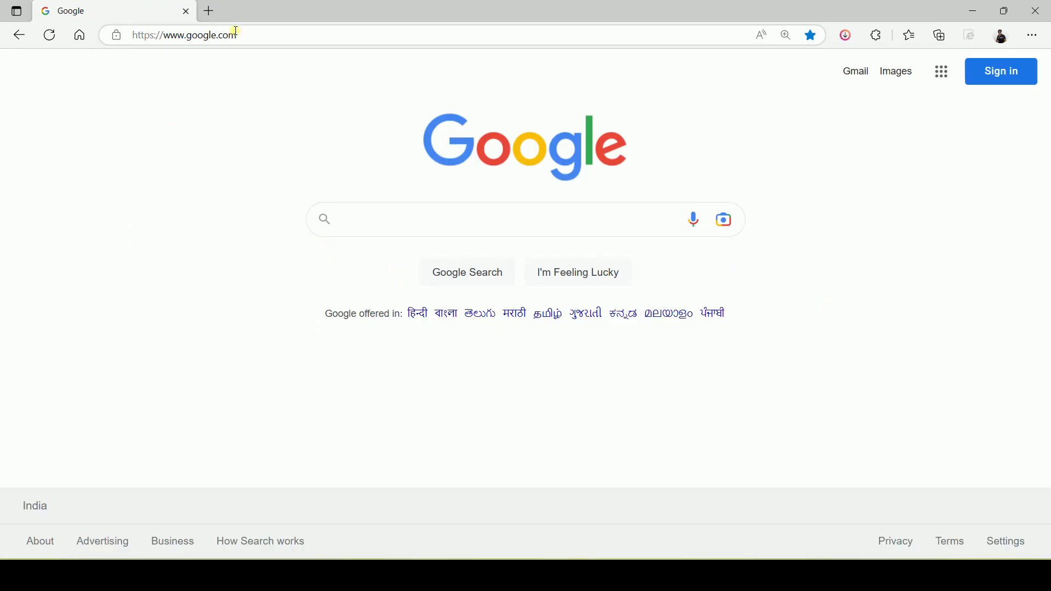
# Search Google for "golden snow flakes free", switch to the corrected query "golden snowflakes free" and show the image results
pyautogui.write('golden ')
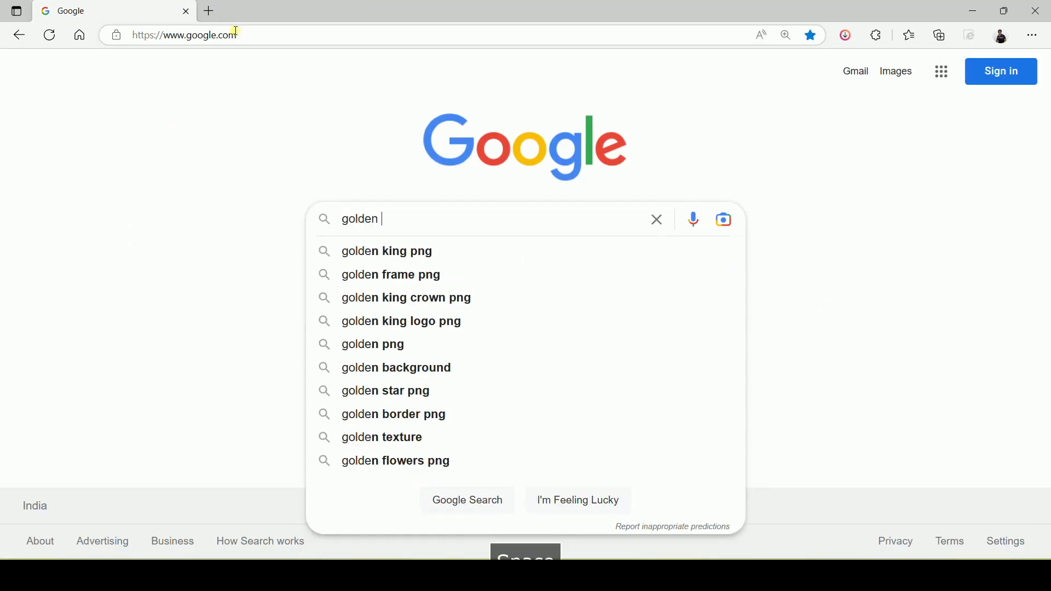
pyautogui.write('snow')
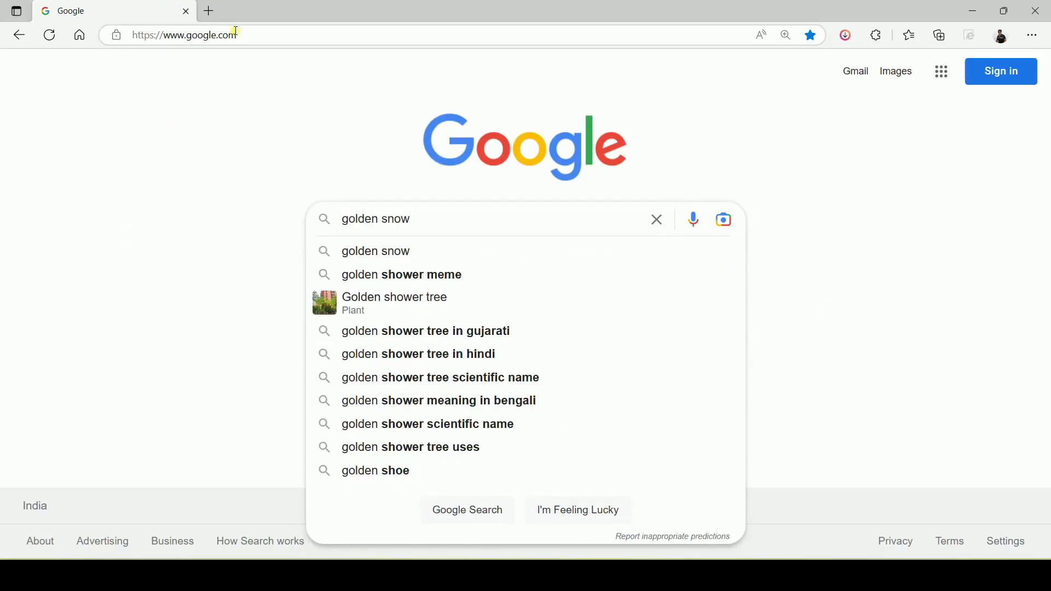
pyautogui.write(' flakes free')
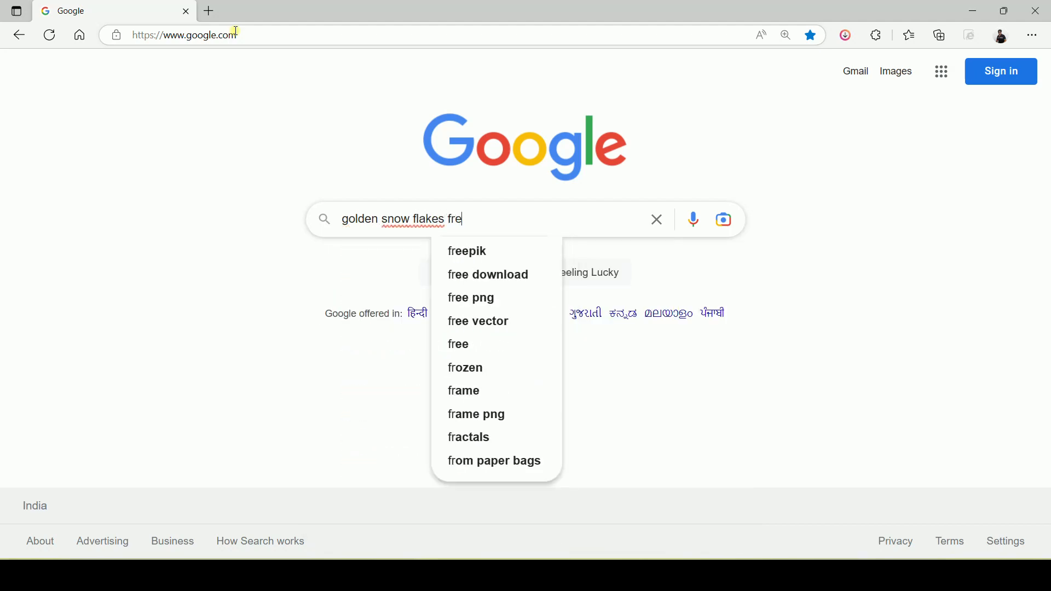
pyautogui.press('Return')
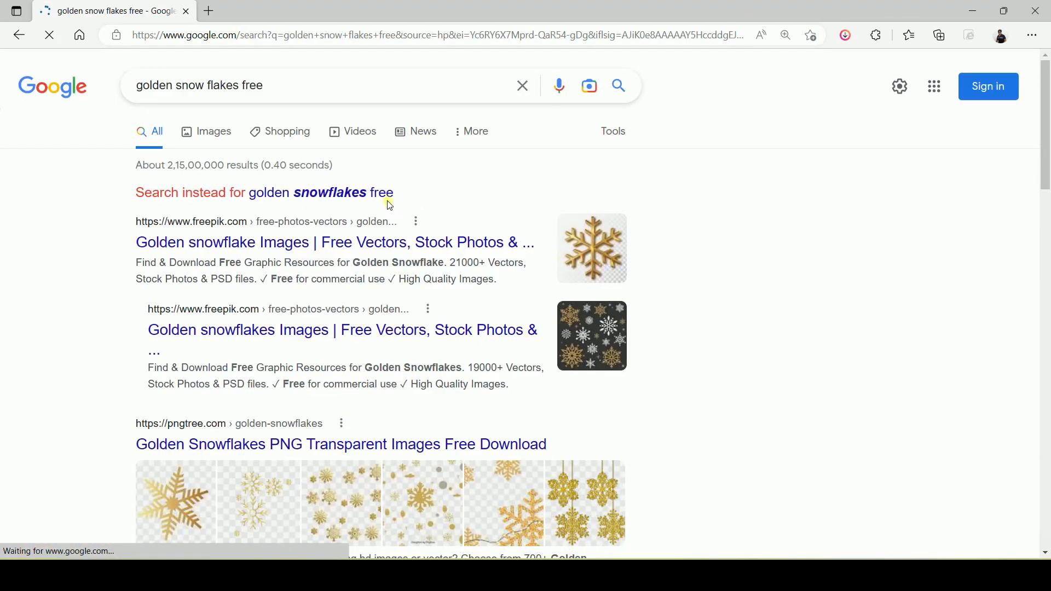
pyautogui.click(381, 193)
pyautogui.click(217, 134)
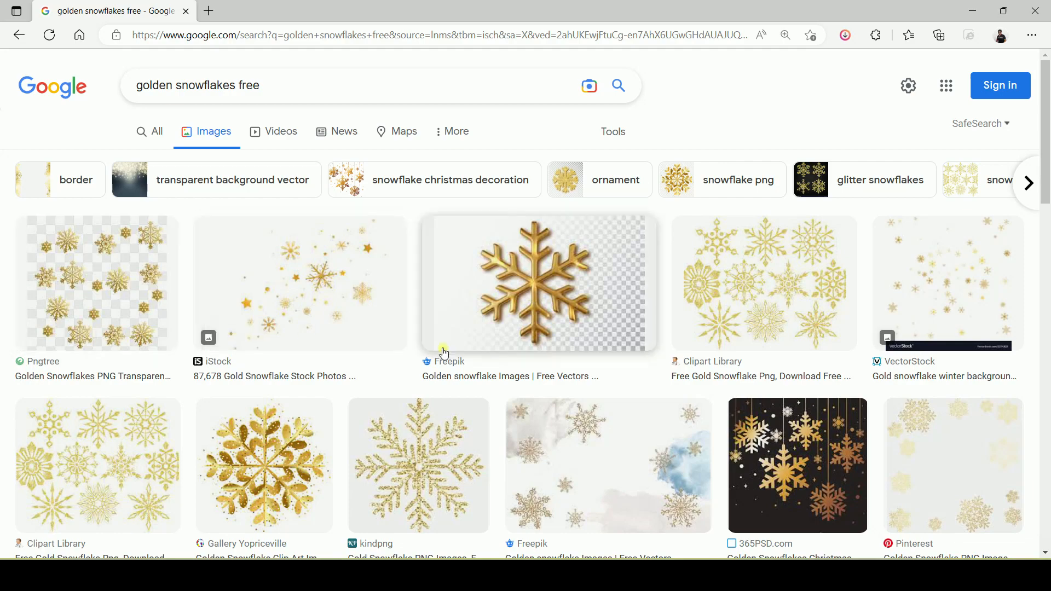
# Find the single golden snowflake from kindpng among the golden snowflakes results and open its page
pyautogui.scroll(-5, 445, 353)
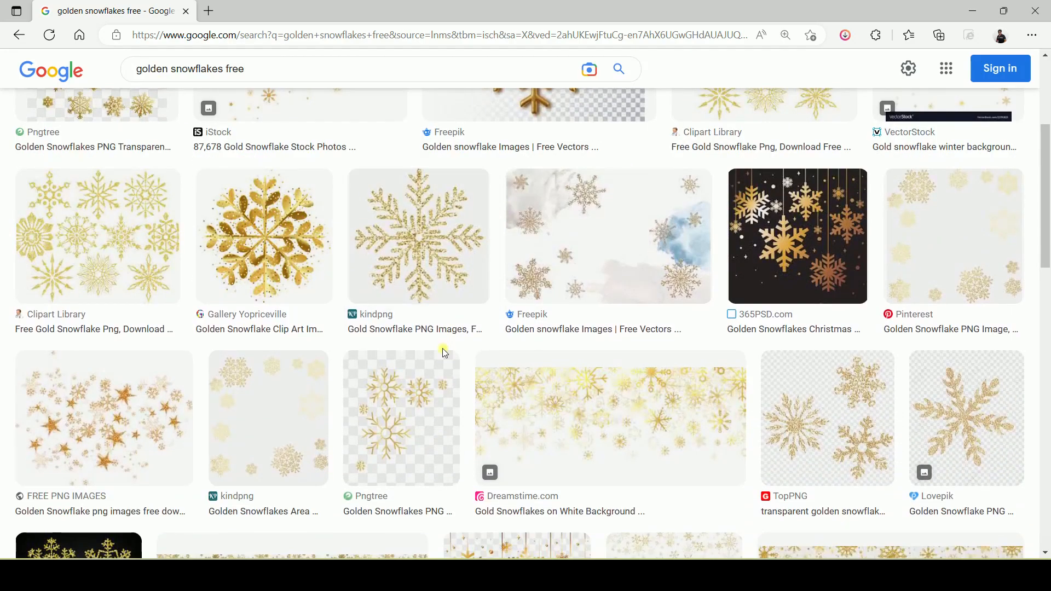
pyautogui.scroll(-1, 445, 361)
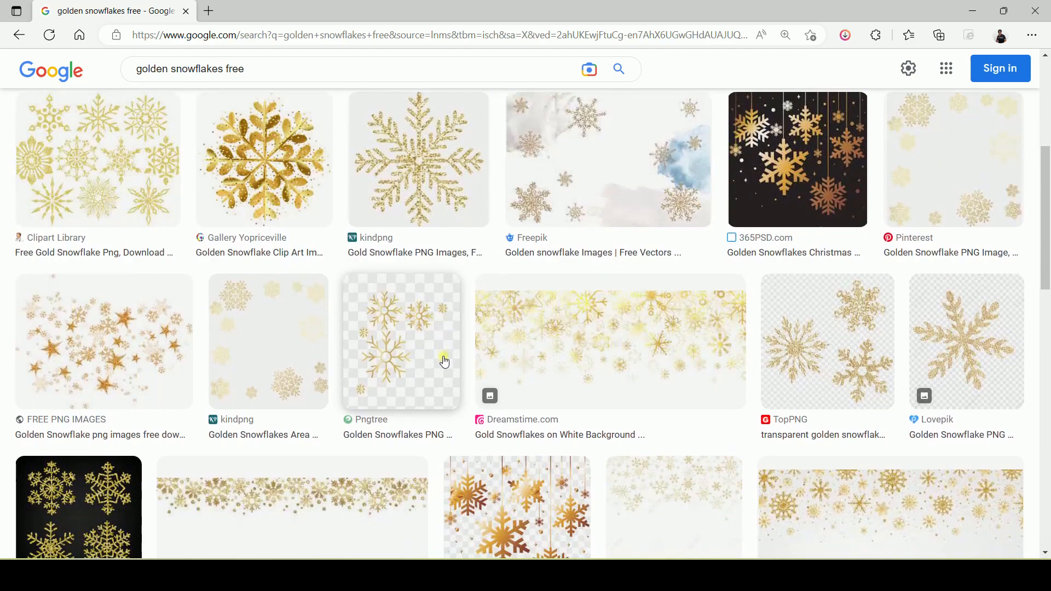
pyautogui.scroll(-5, 445, 364)
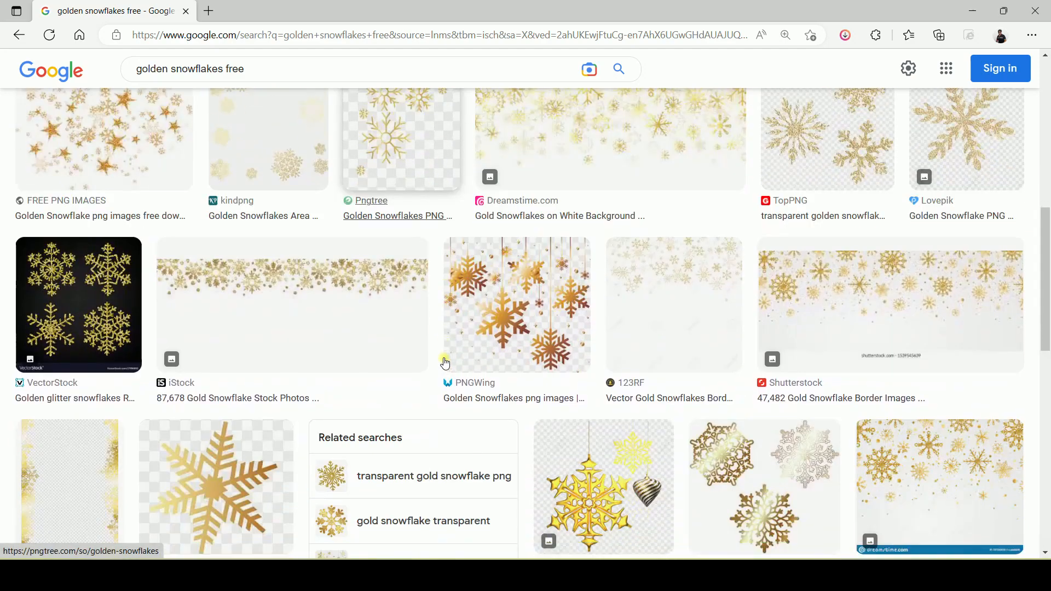
pyautogui.scroll(-5, 446, 363)
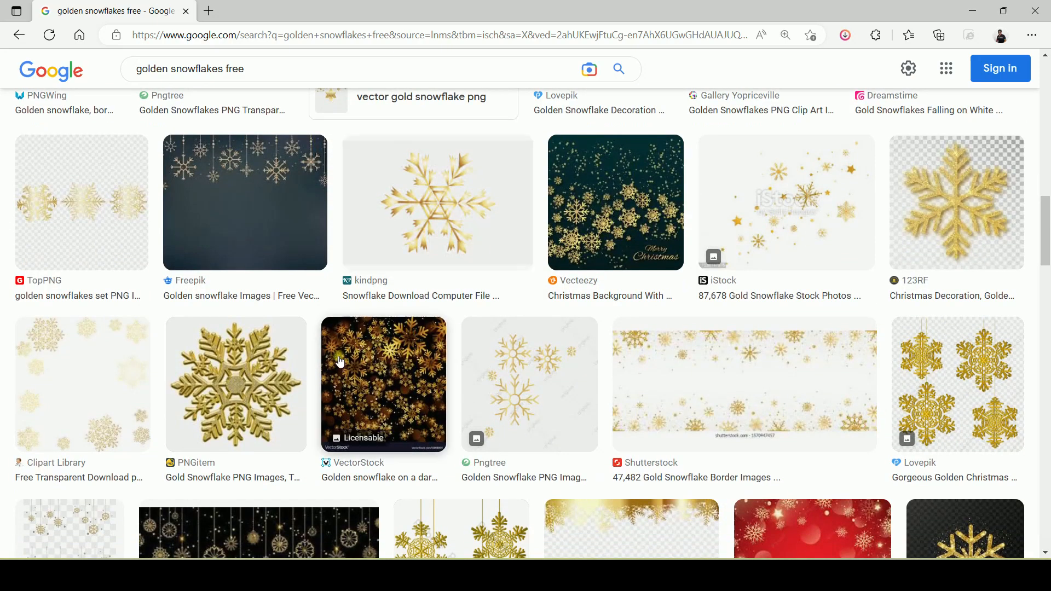
pyautogui.click(494, 230)
pyautogui.click(977, 389)
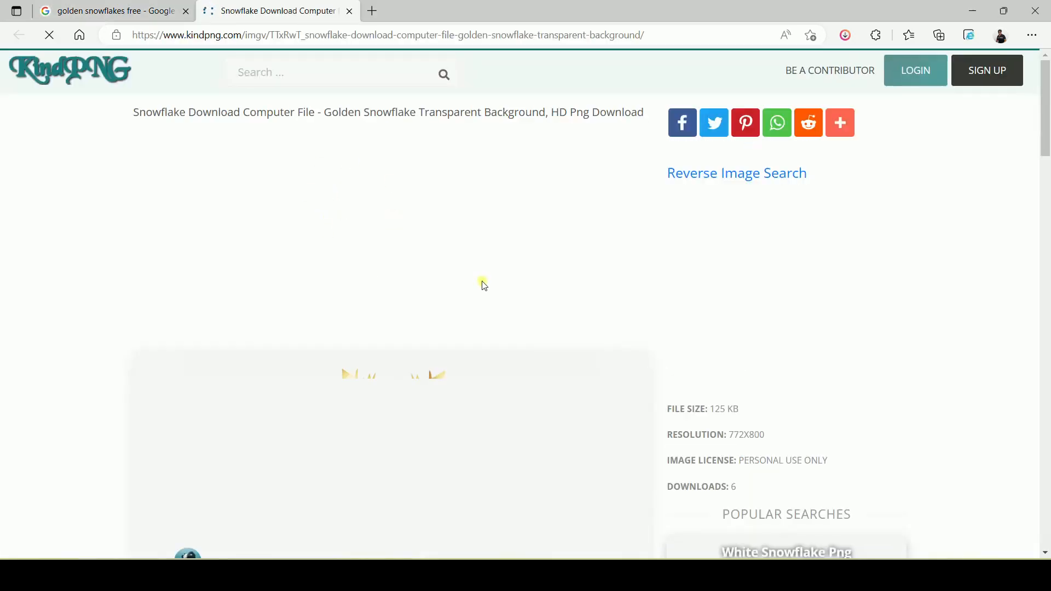
# Download the golden snowflake PNG from its KindPNG page, close the page and close the browser
pyautogui.scroll(-5, 483, 296)
pyautogui.scroll(-8, 482, 298)
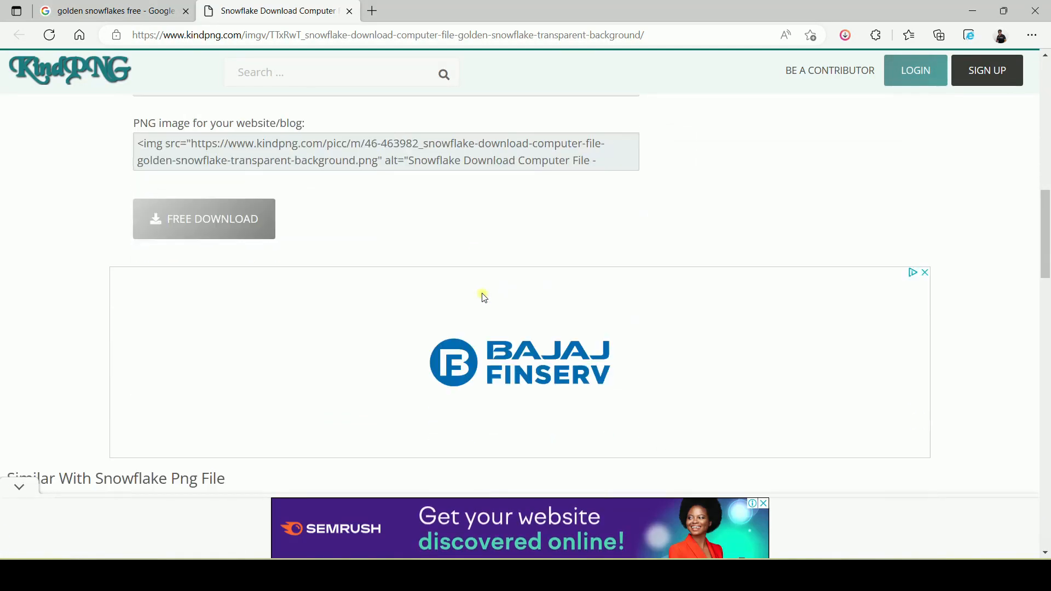
pyautogui.click(277, 224)
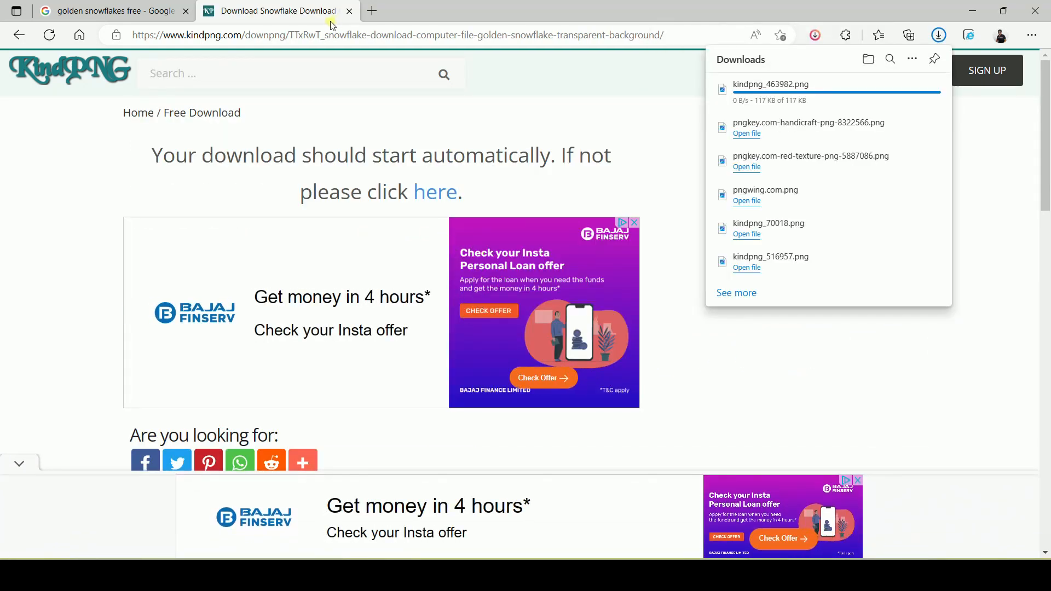
pyautogui.click(349, 12)
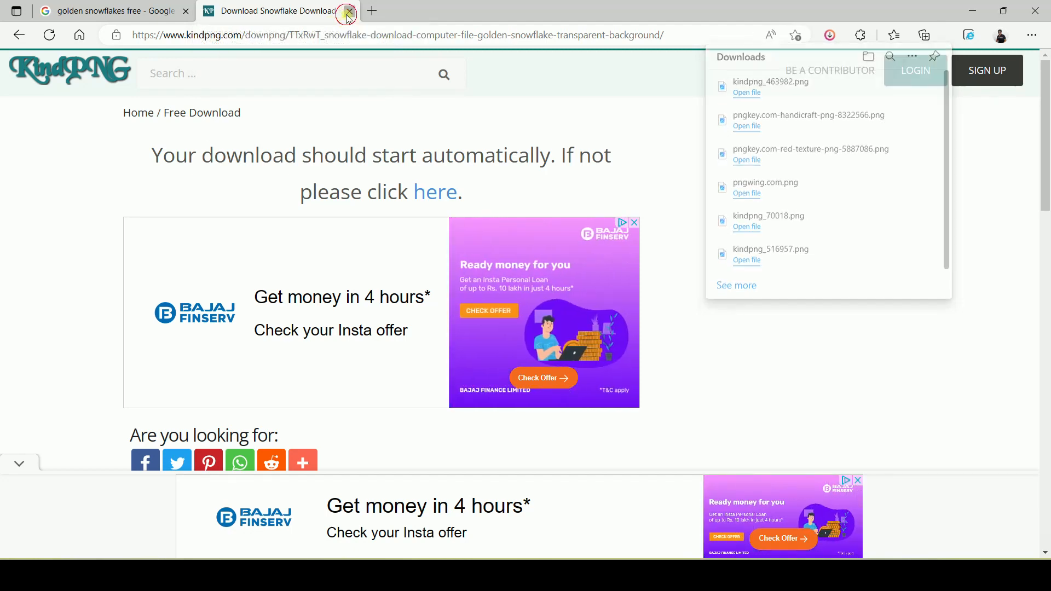
pyautogui.click(348, 12)
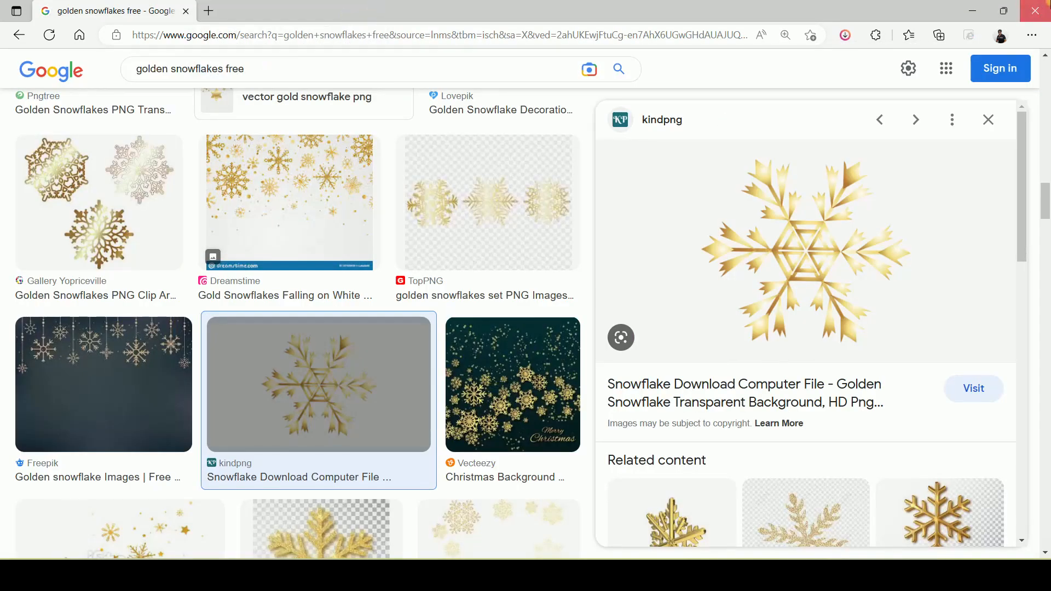
pyautogui.click(1035, 11)
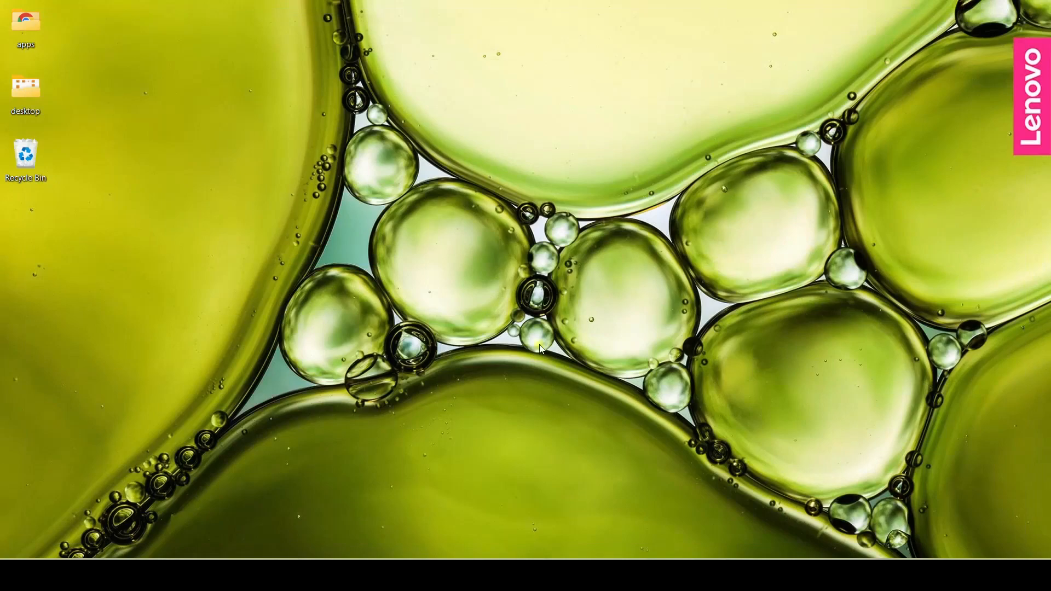
# Switch to File Explorer and open the downloads folder on New Volume (D:)
pyautogui.click(419, 575)
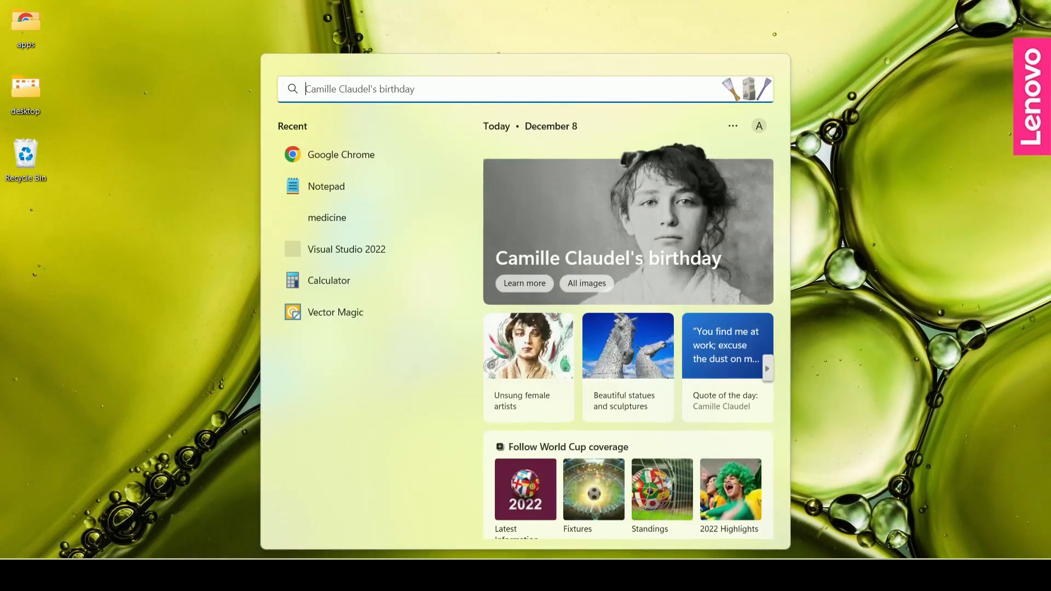
pyautogui.click(466, 575)
pyautogui.click(95, 378)
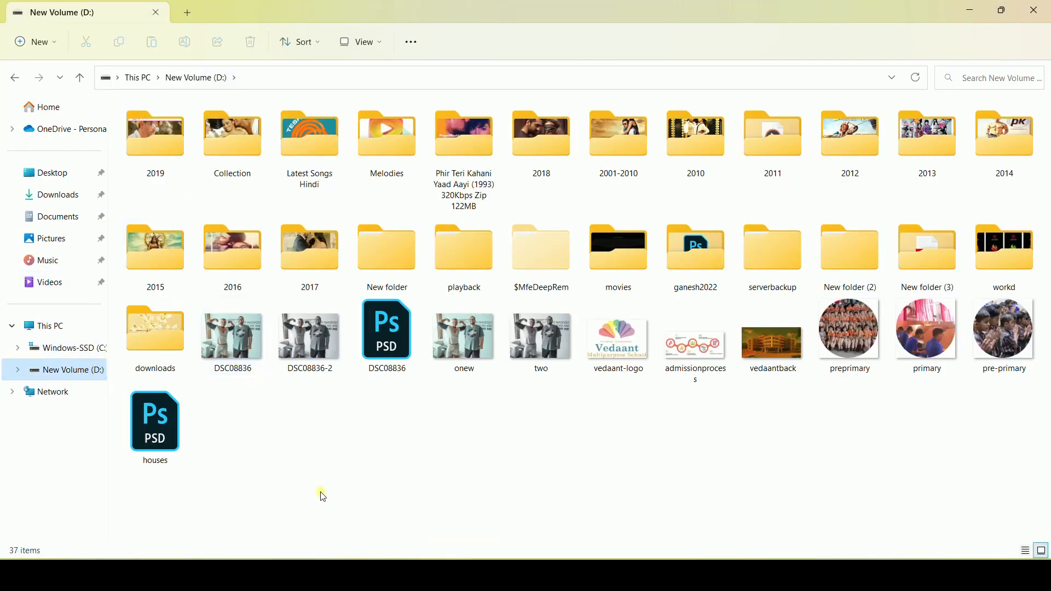
pyautogui.doubleClick(181, 354)
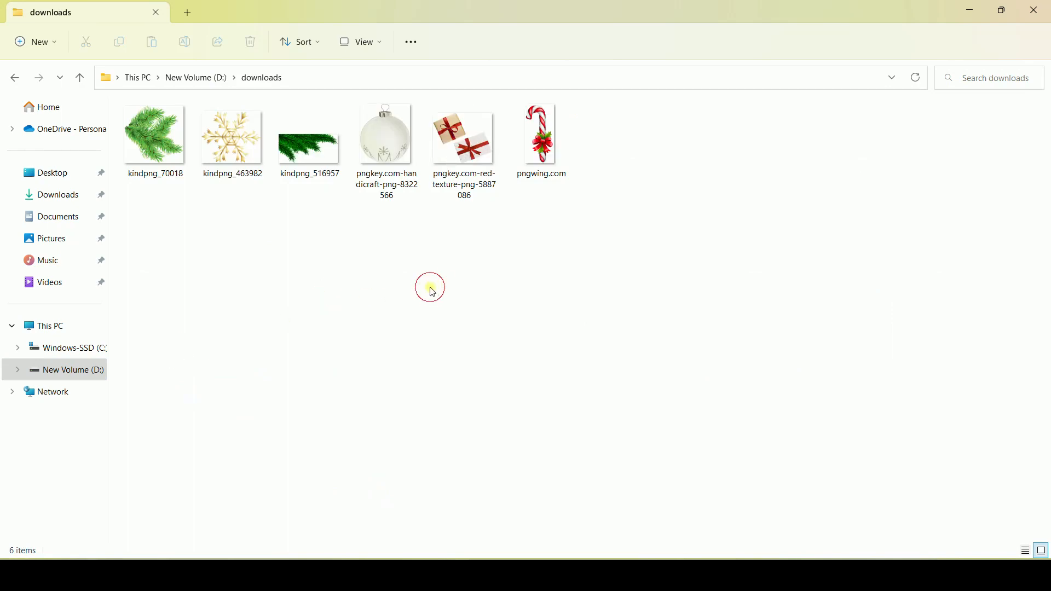
# Review the downloaded candy cane, gift boxes, Christmas ball, snowflake and pine branch images in the downloads folder
pyautogui.moveTo(722, 152); pyautogui.dragTo(184, 230)
pyautogui.click(500, 274)
pyautogui.moveTo(630, 151); pyautogui.dragTo(132, 216)
pyautogui.click(446, 271)
pyautogui.click(545, 156)
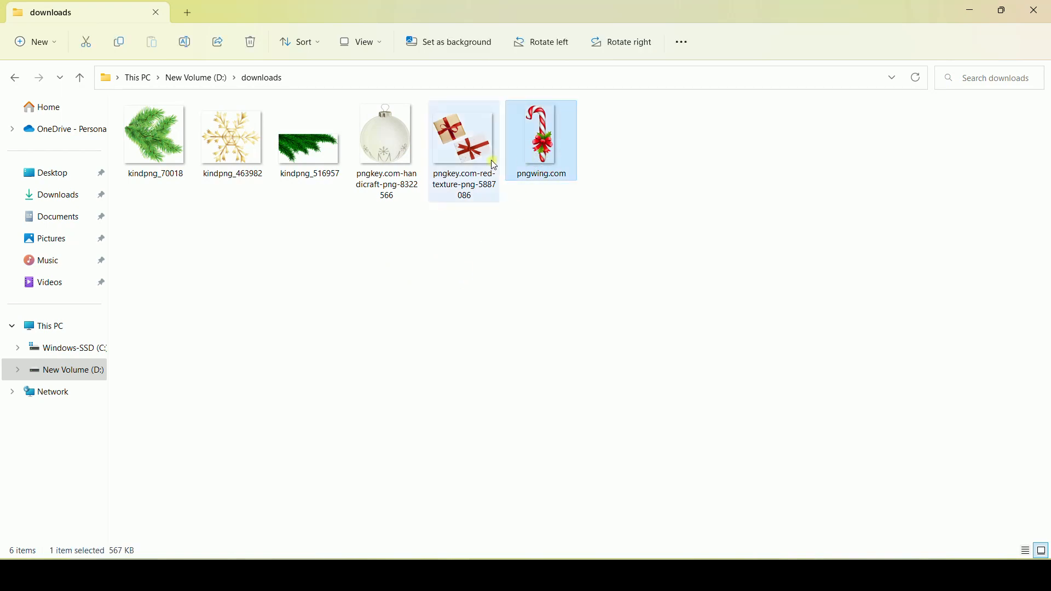
pyautogui.click(471, 159)
pyautogui.click(379, 147)
pyautogui.click(296, 147)
pyautogui.click(253, 143)
pyautogui.click(171, 155)
pyautogui.click(701, 296)
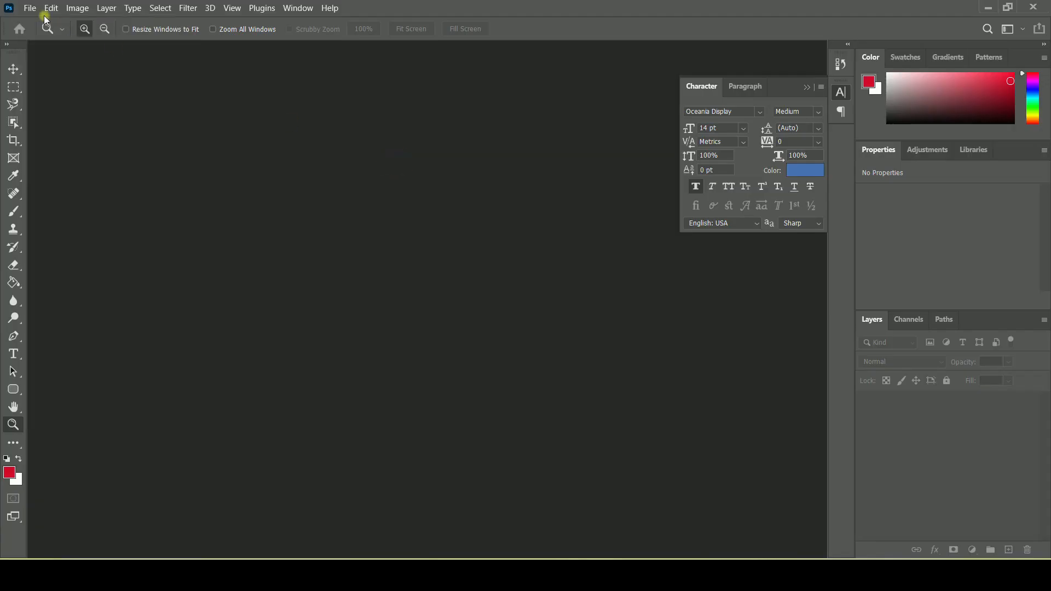
# In Photoshop, create a new 1080 x 1080 pixel RGB document with a white background and a resolution of 72 pixels/centimeter
pyautogui.click(30, 8)
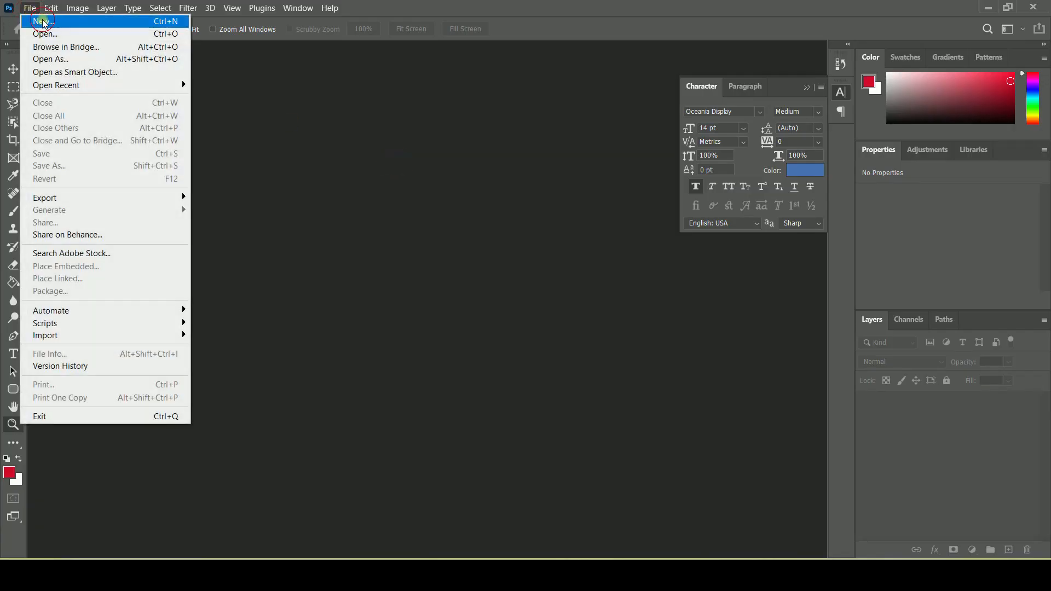
pyautogui.click(42, 21)
pyautogui.click(486, 165)
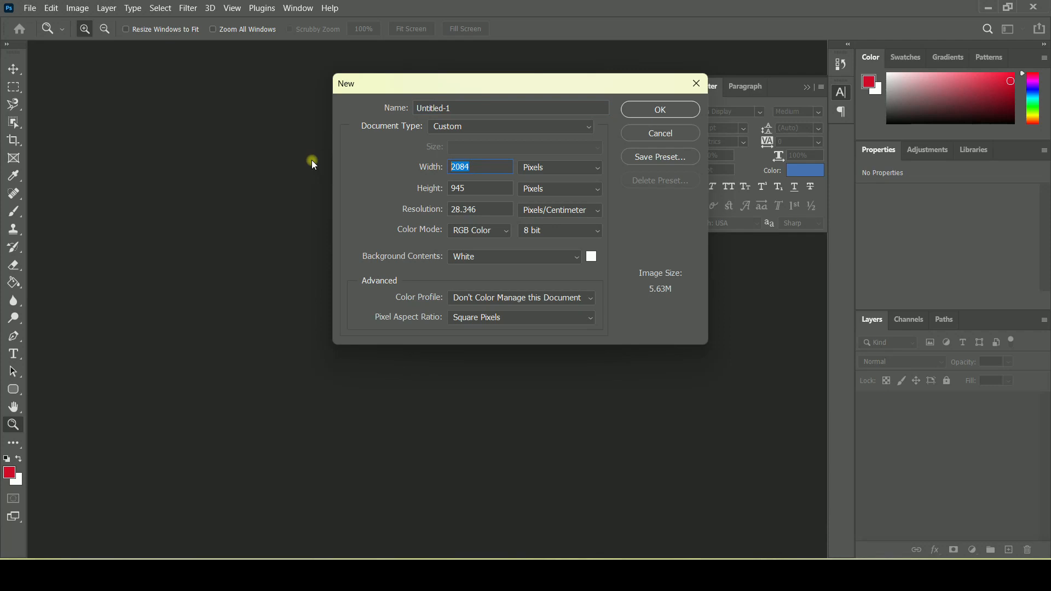
pyautogui.write('1080')
pyautogui.press('Tab')
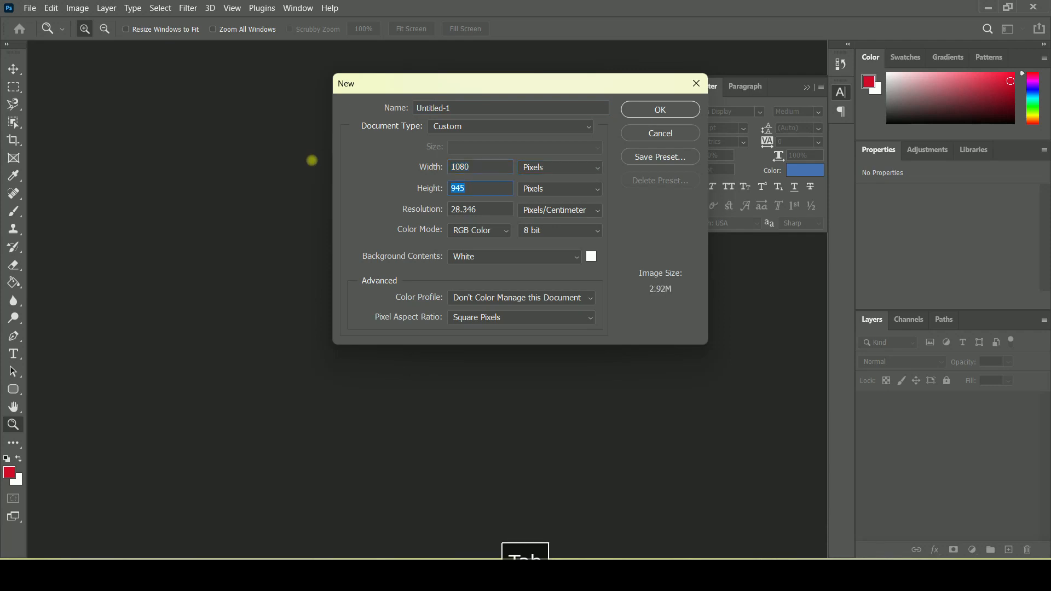
pyautogui.write('1080')
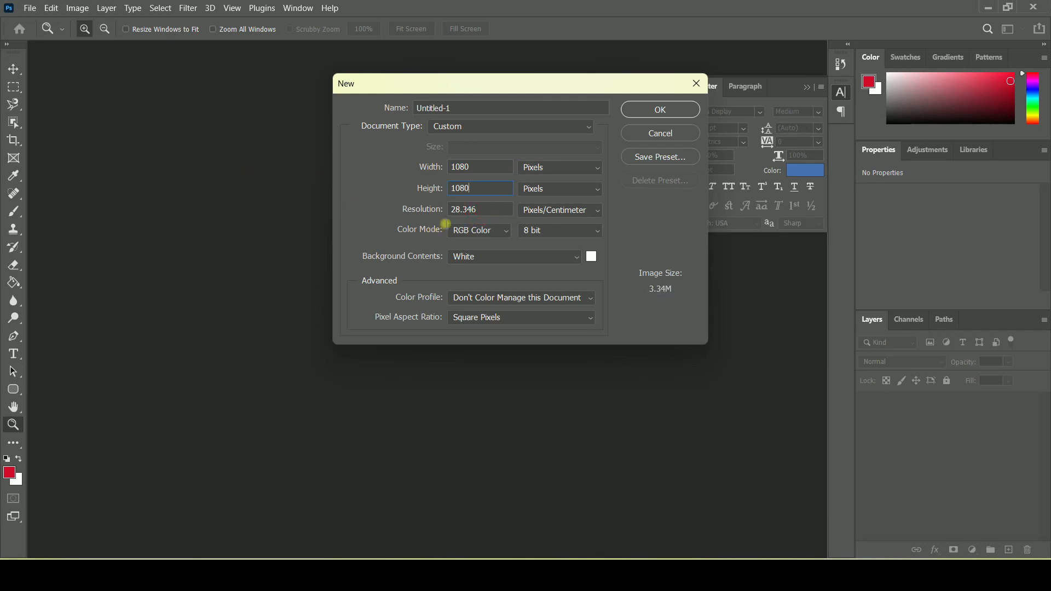
pyautogui.doubleClick(464, 208)
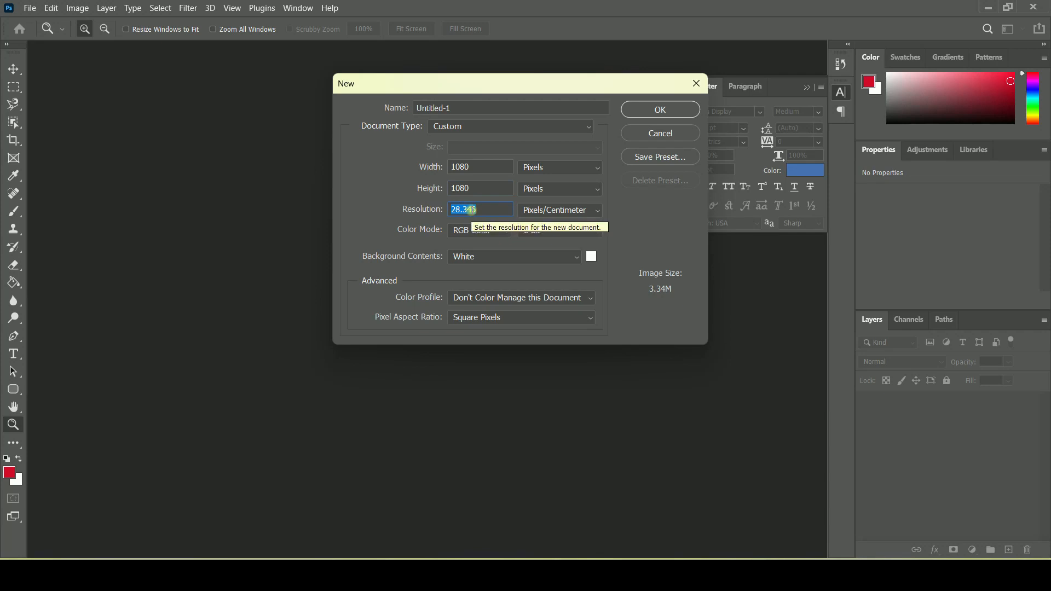
pyautogui.write('72')
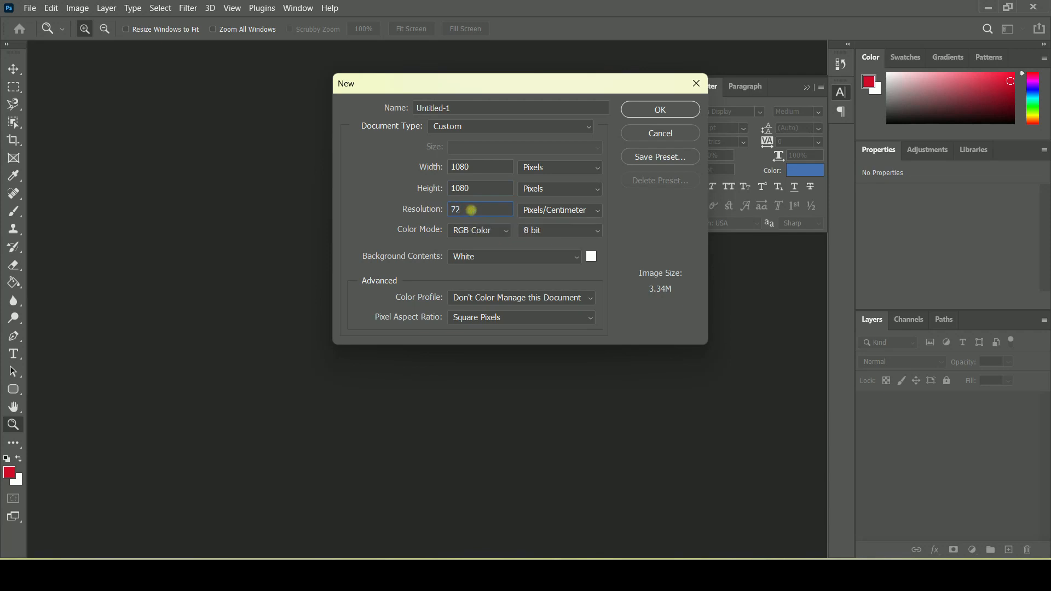
pyautogui.click(658, 111)
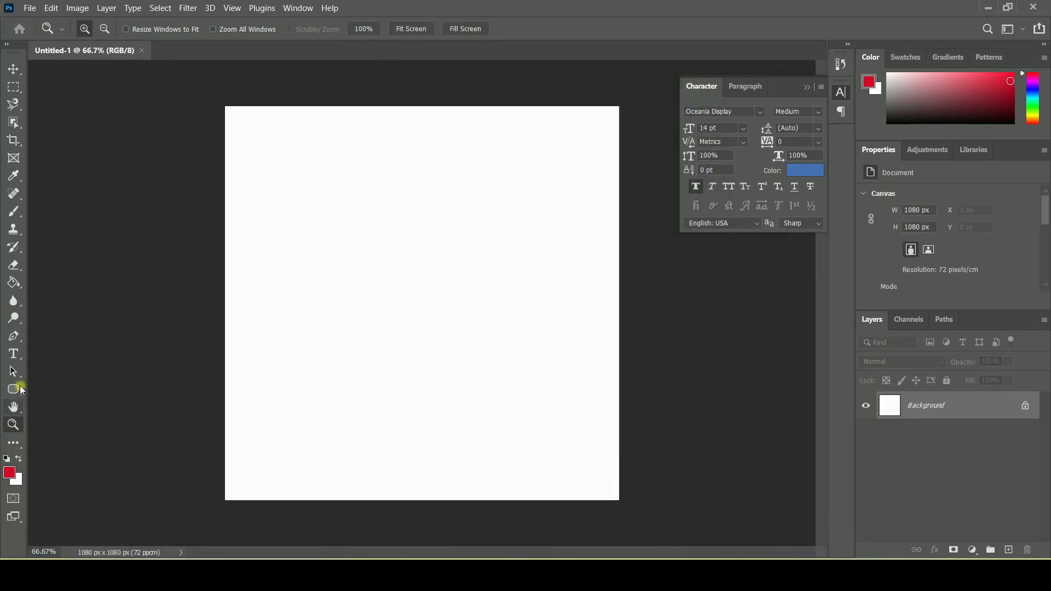
# Choose the Gradient tool and set the gradient's white end stop to pure red, ff0000
pyautogui.moveTo(14, 283); pyautogui.dragTo(58, 286)
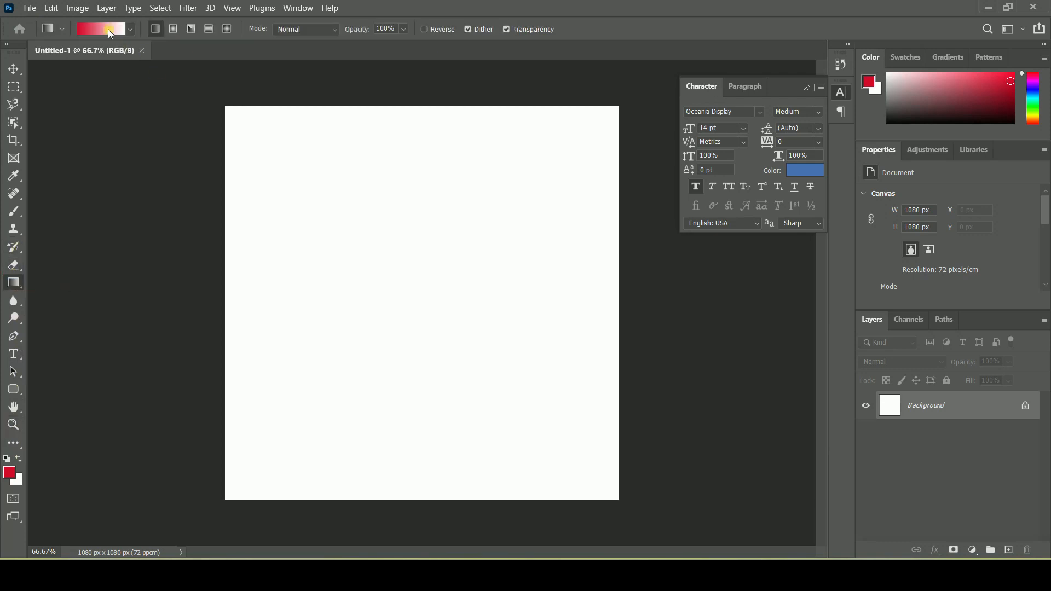
pyautogui.click(101, 29)
pyautogui.click(657, 310)
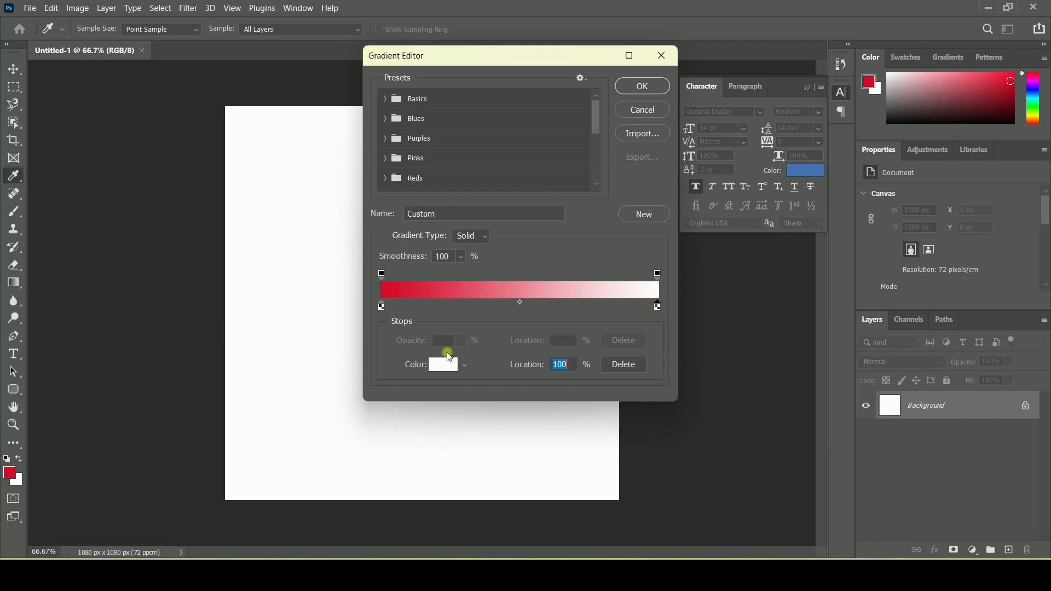
pyautogui.click(444, 365)
pyautogui.moveTo(740, 345); pyautogui.dragTo(761, 276)
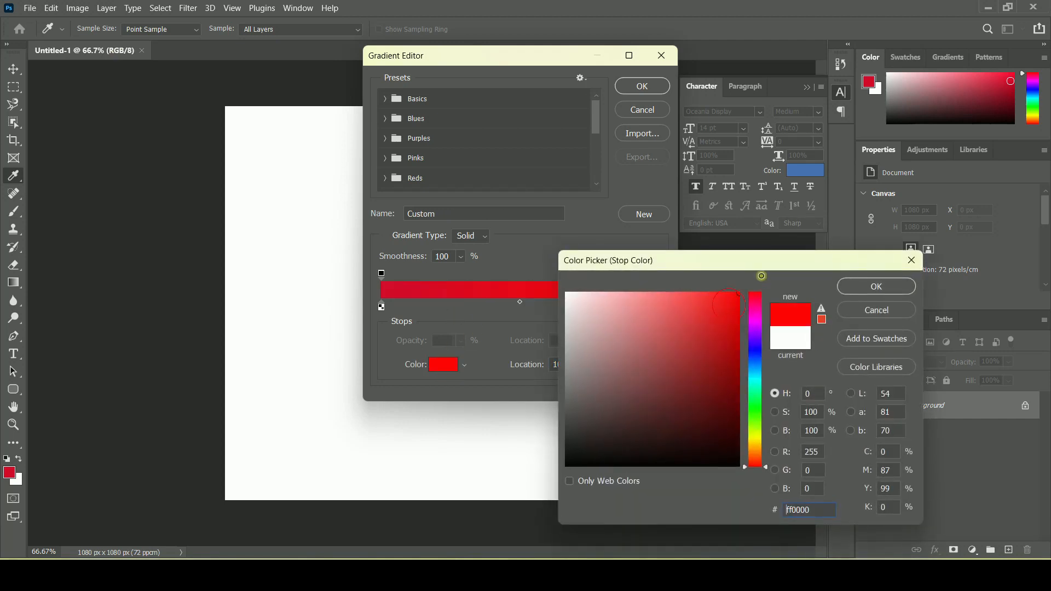
pyautogui.click(908, 291)
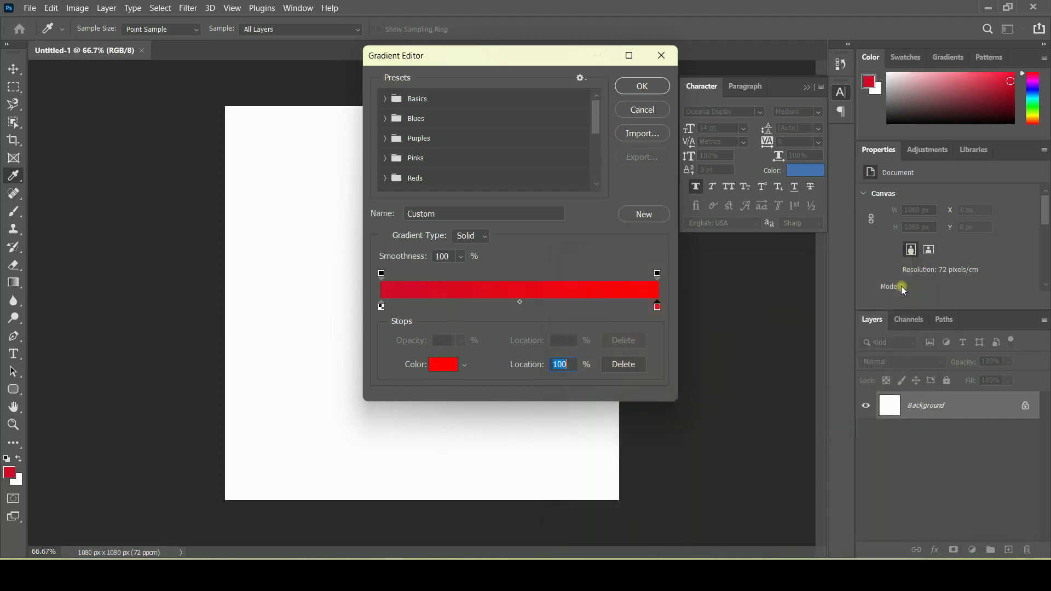
pyautogui.click(625, 87)
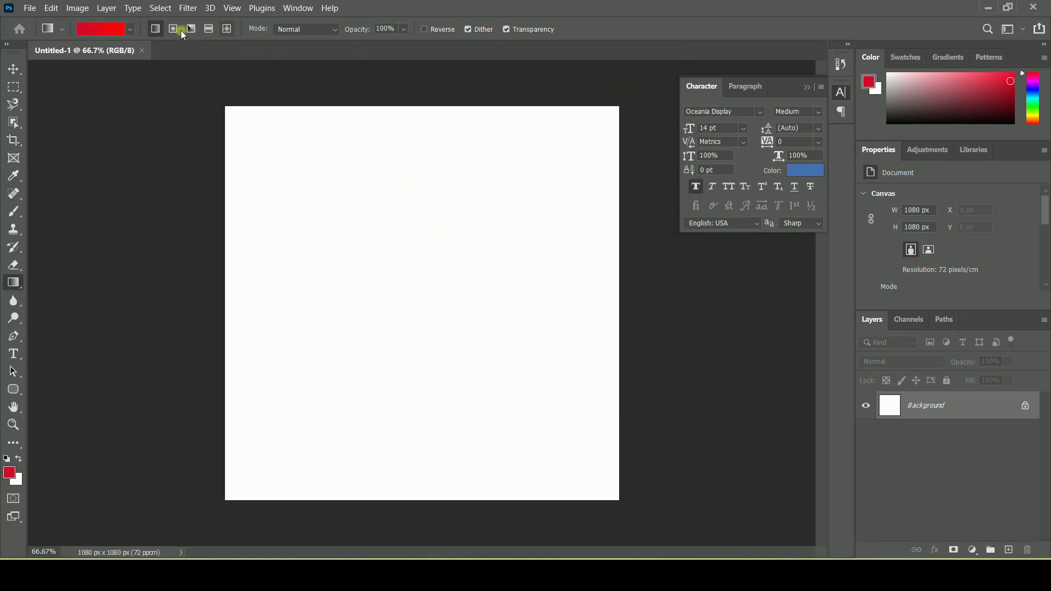
# Add a new empty layer above the white background
pyautogui.click(106, 8)
pyautogui.moveTo(117, 23)
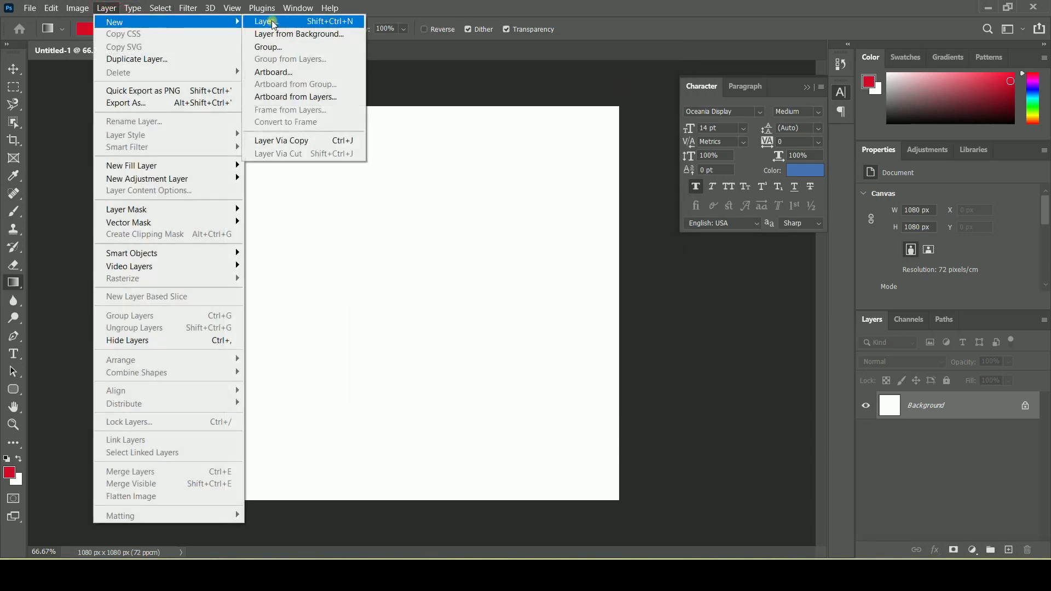
pyautogui.click(264, 20)
pyautogui.click(636, 157)
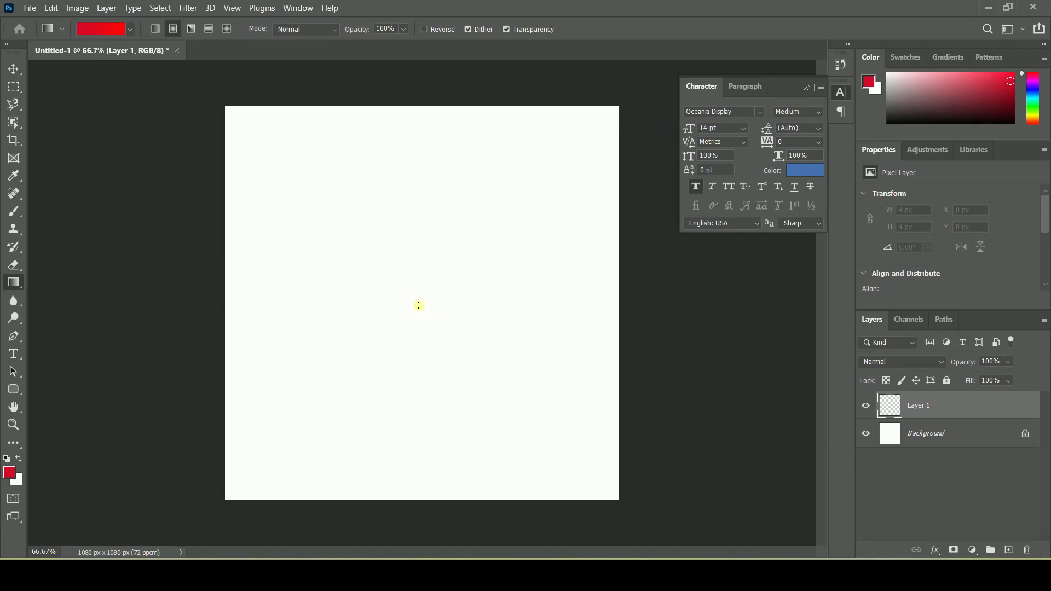
# Try a radial red gradient from the canvas centre past its lower-right corner, and undo it
pyautogui.moveTo(419, 305); pyautogui.dragTo(634, 509)
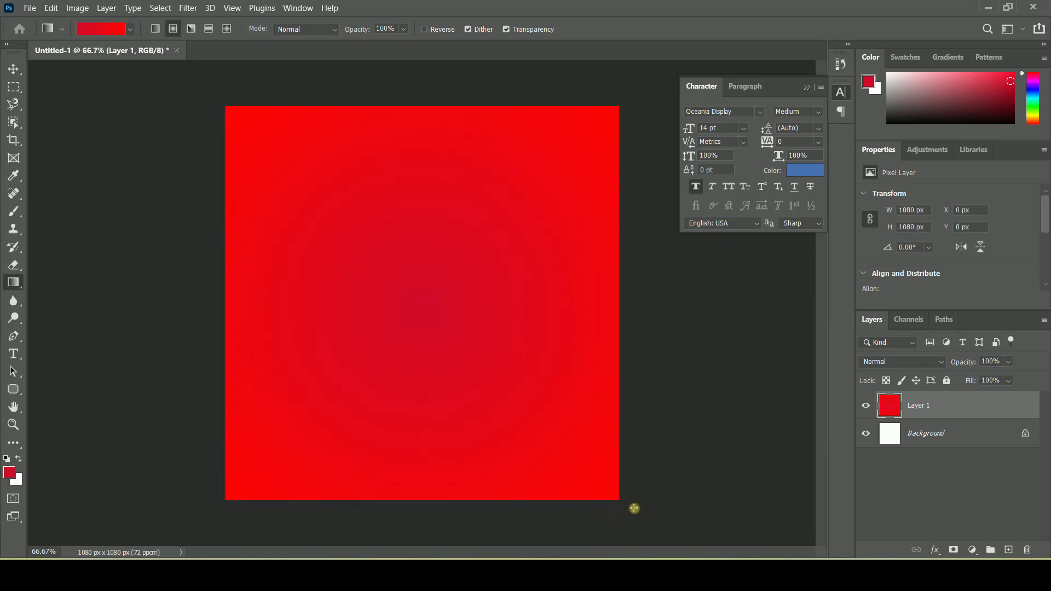
pyautogui.hotkey('ctrl', 'z')
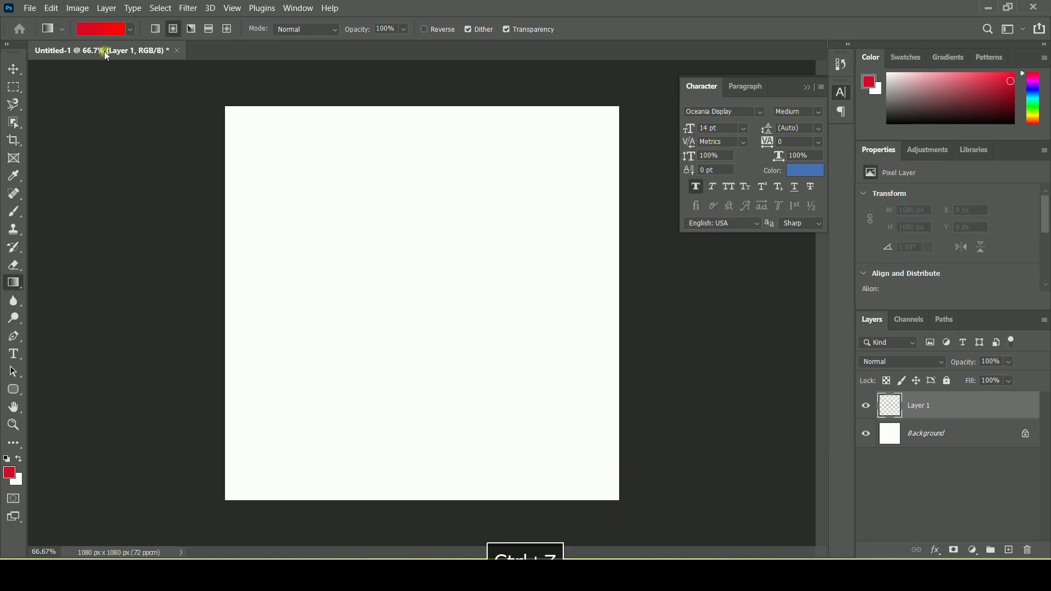
# Recolour the gradient from bright red to dark red and fill Layer 1 radially from the canvas centre past its lower-right corner
pyautogui.click(104, 33)
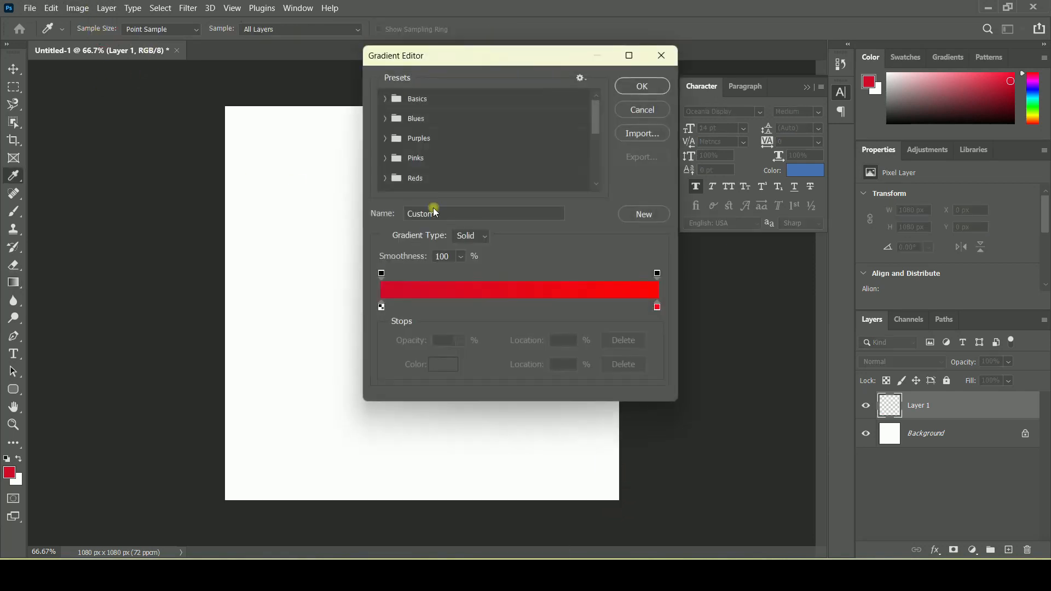
pyautogui.click(382, 308)
pyautogui.click(447, 365)
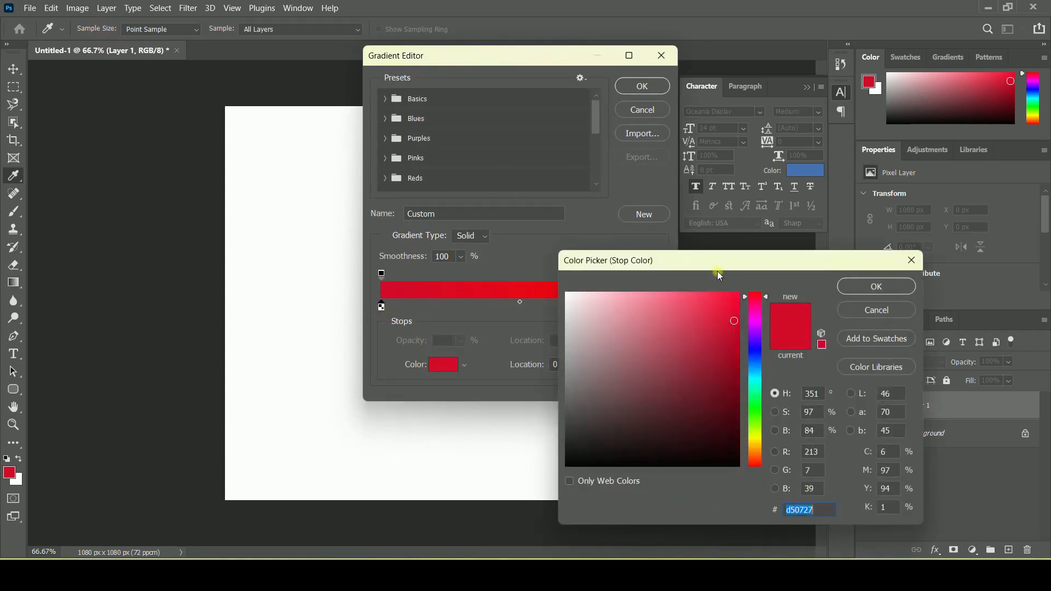
pyautogui.moveTo(730, 322); pyautogui.dragTo(767, 258)
pyautogui.click(867, 287)
pyautogui.click(657, 307)
pyautogui.click(445, 365)
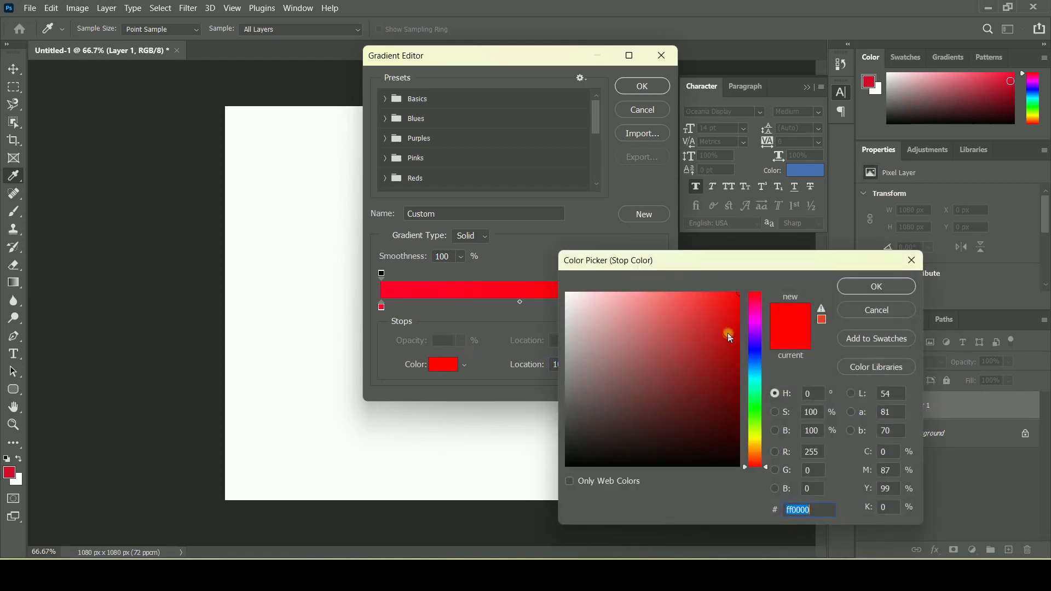
pyautogui.moveTo(727, 356)
pyautogui.mouseDown()
pyautogui.moveTo(730, 332)
pyautogui.moveTo(733, 355)
pyautogui.moveTo(731, 345)
pyautogui.mouseUp()
pyautogui.click(878, 286)
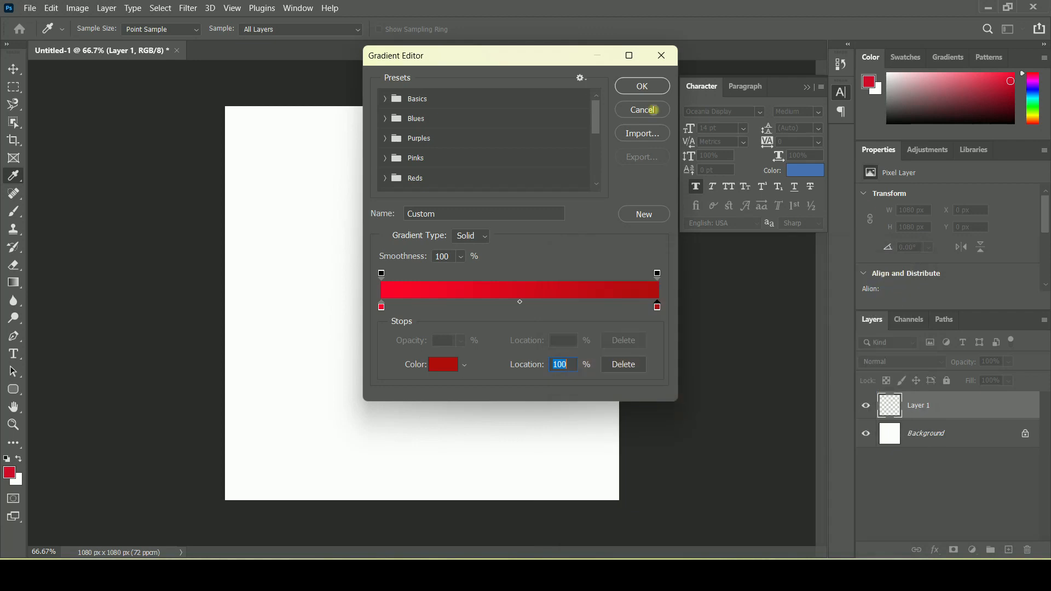
pyautogui.click(641, 88)
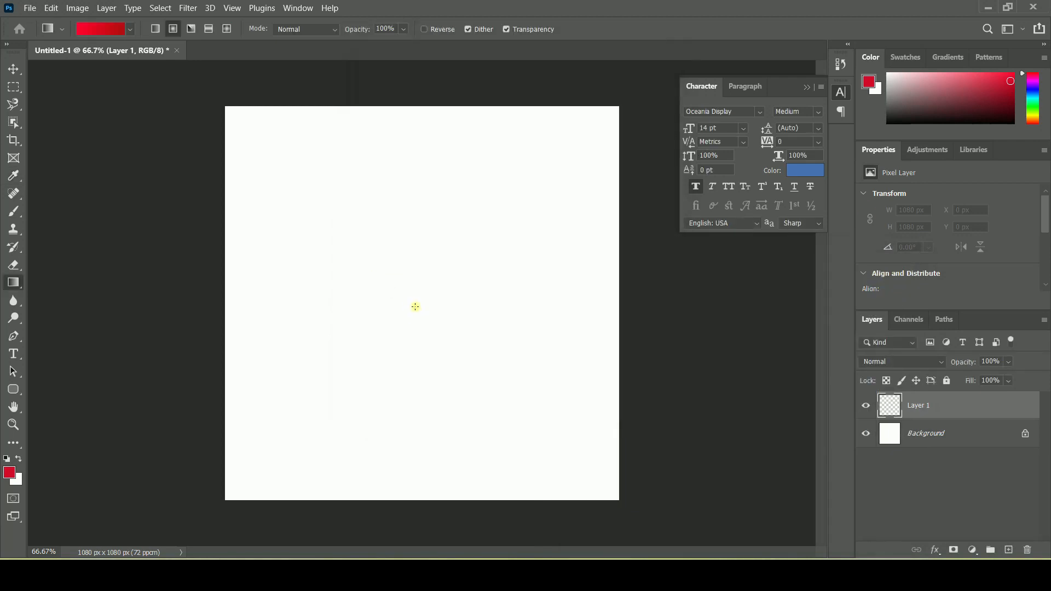
pyautogui.moveTo(412, 305); pyautogui.dragTo(653, 511)
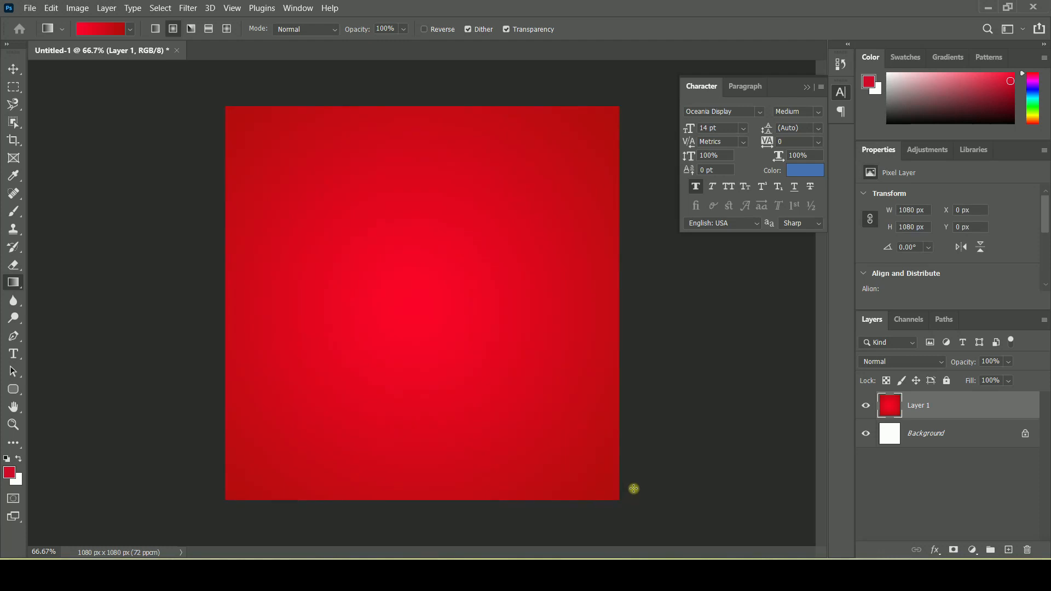
# Open all six Christmas PNG images from the downloads folder and return to the Untitled-1 document
pyautogui.click(29, 9)
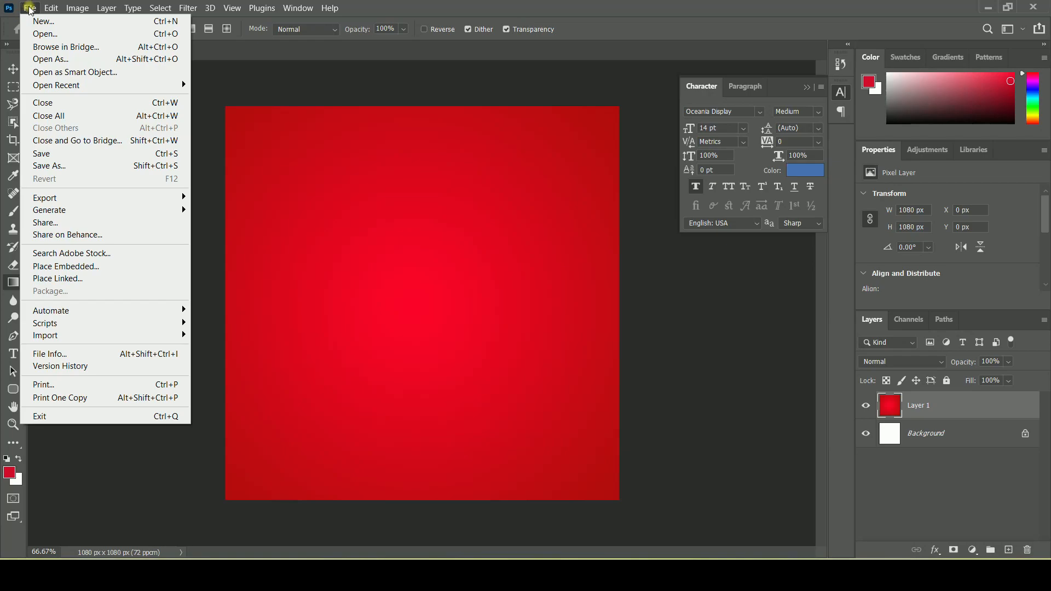
pyautogui.click(45, 34)
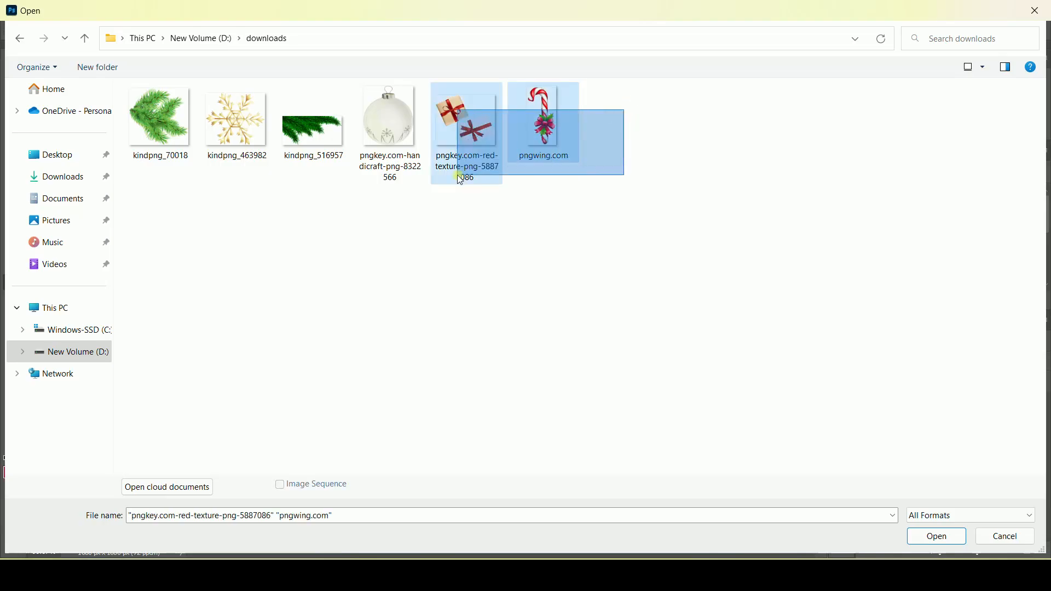
pyautogui.click(626, 230)
pyautogui.moveTo(669, 137); pyautogui.dragTo(178, 203)
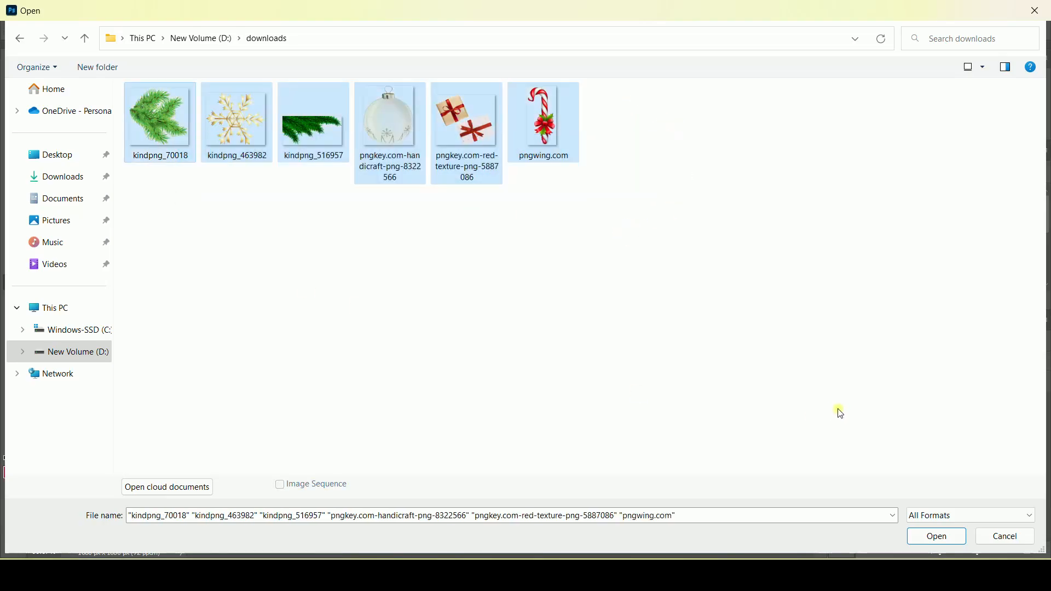
pyautogui.click(931, 536)
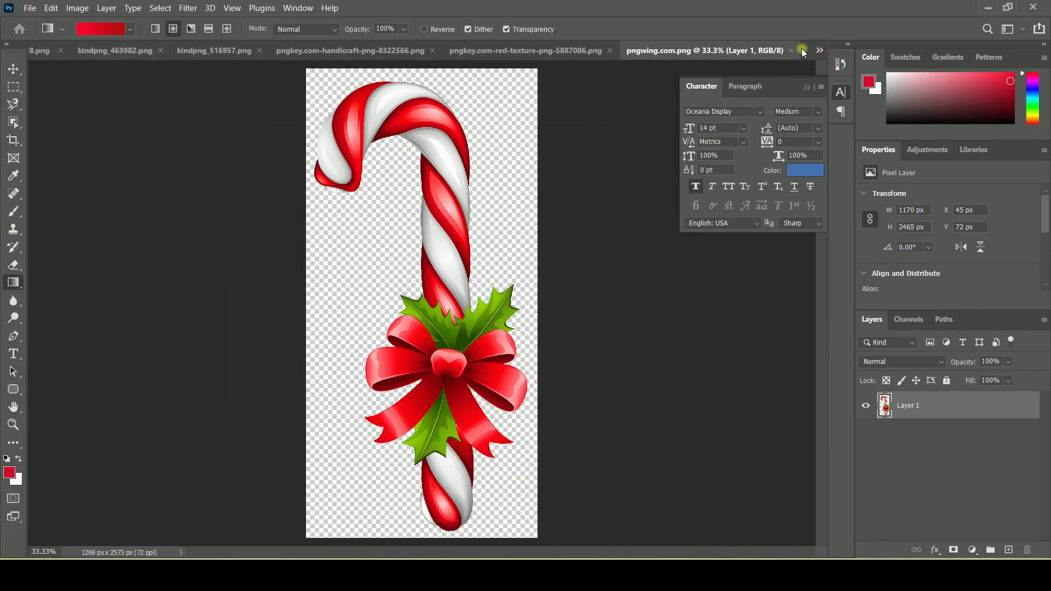
pyautogui.click(819, 50)
pyautogui.click(872, 51)
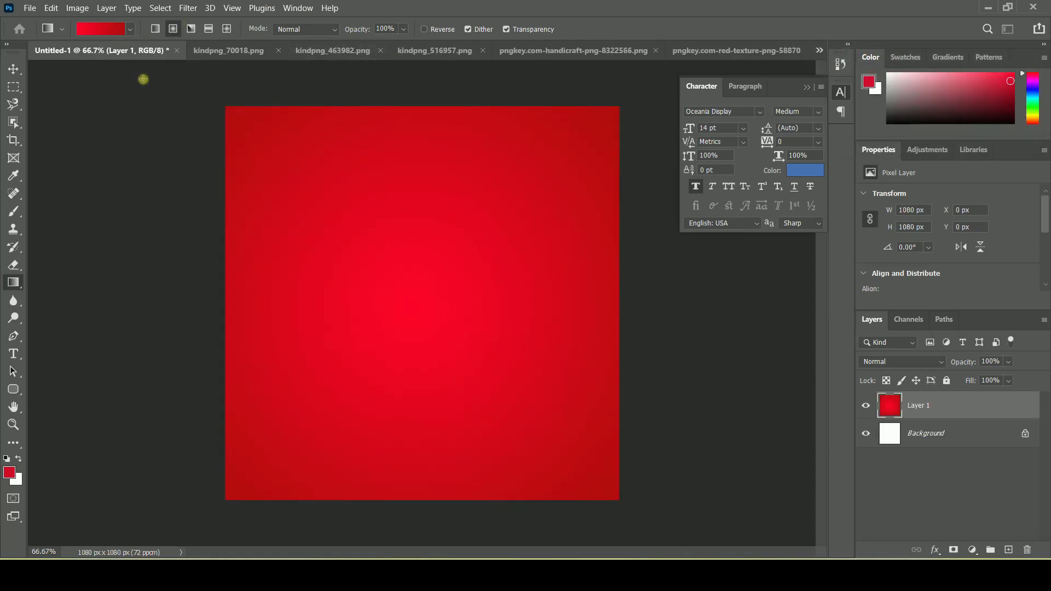
pyautogui.click(27, 8)
pyautogui.click(26, 9)
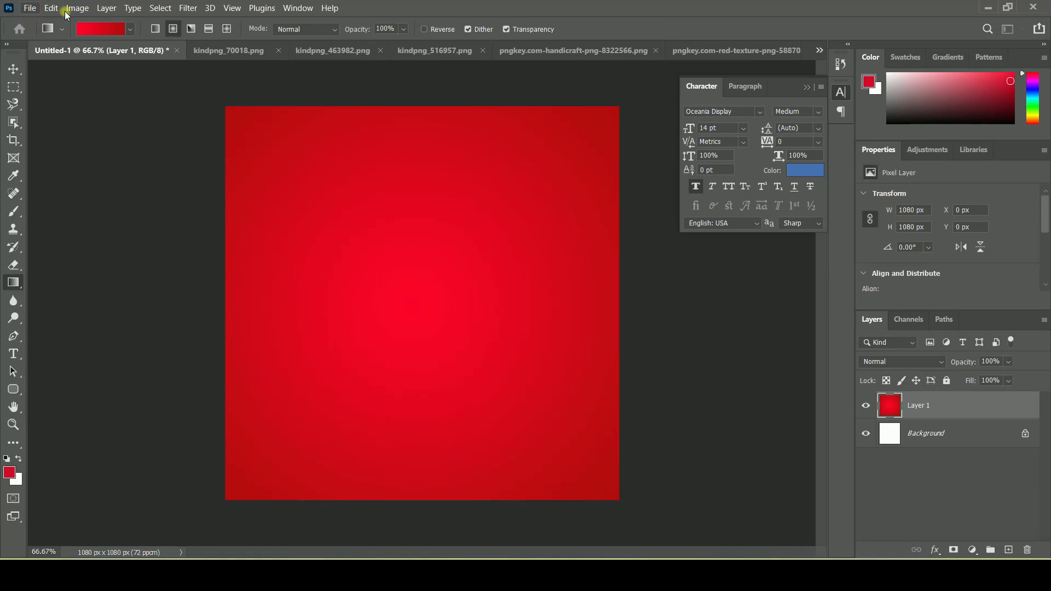
# Copy the whole light green fir branch image, kindpng_70018.png, and paste it into the Untitled-1 design
pyautogui.click(221, 50)
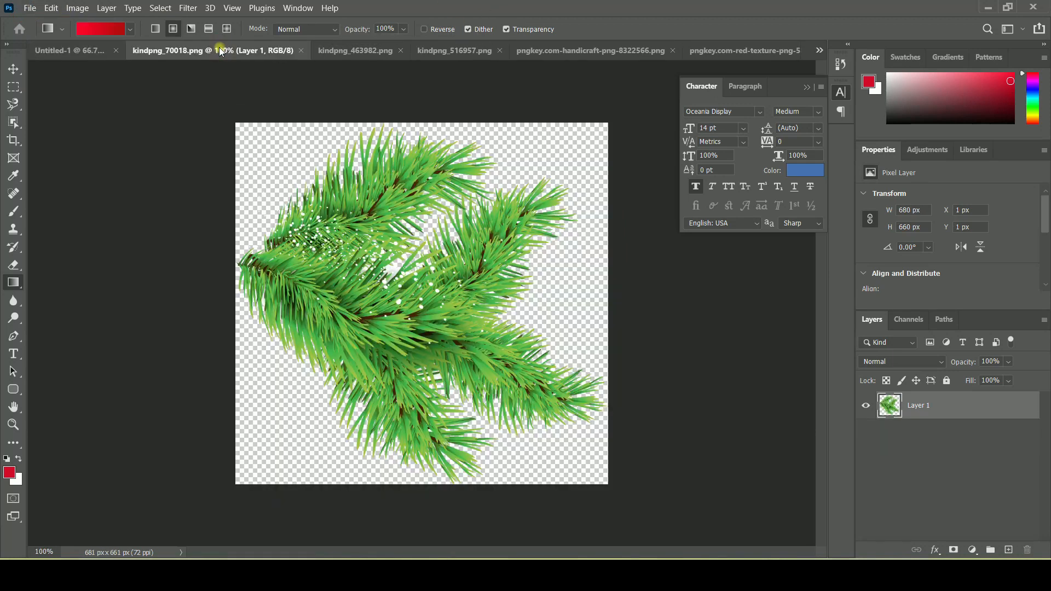
pyautogui.click(343, 49)
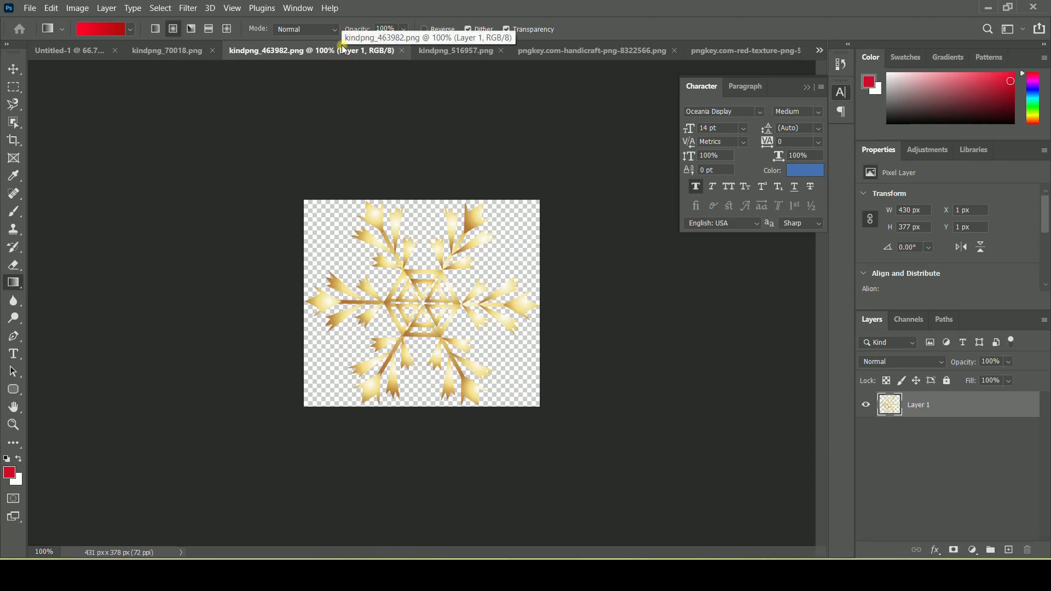
pyautogui.click(185, 53)
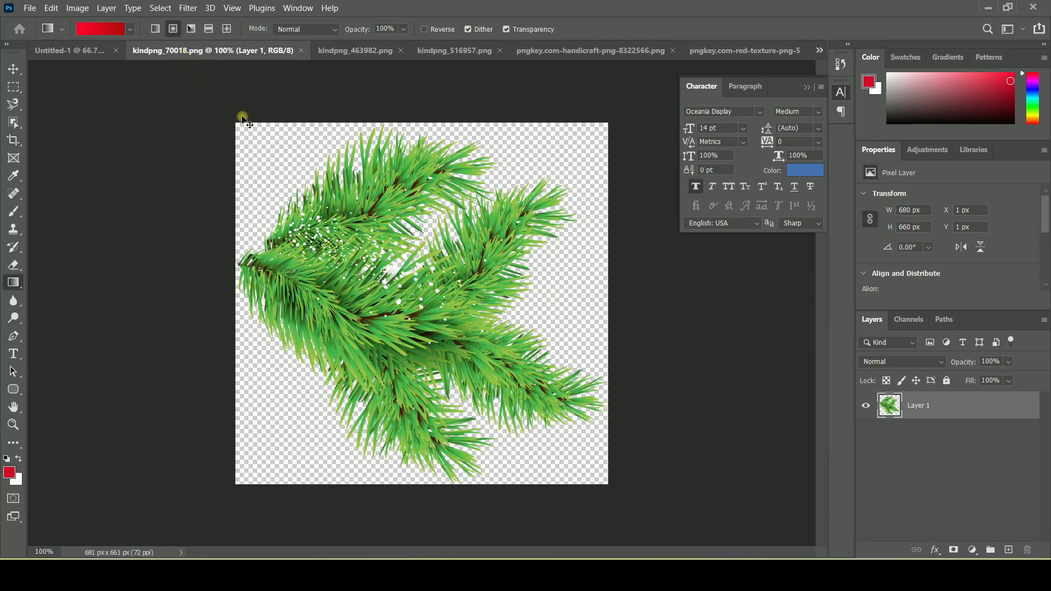
pyautogui.hotkey('ctrl', 'a')
pyautogui.hotkey('ctrl', 'c')
pyautogui.click(100, 51)
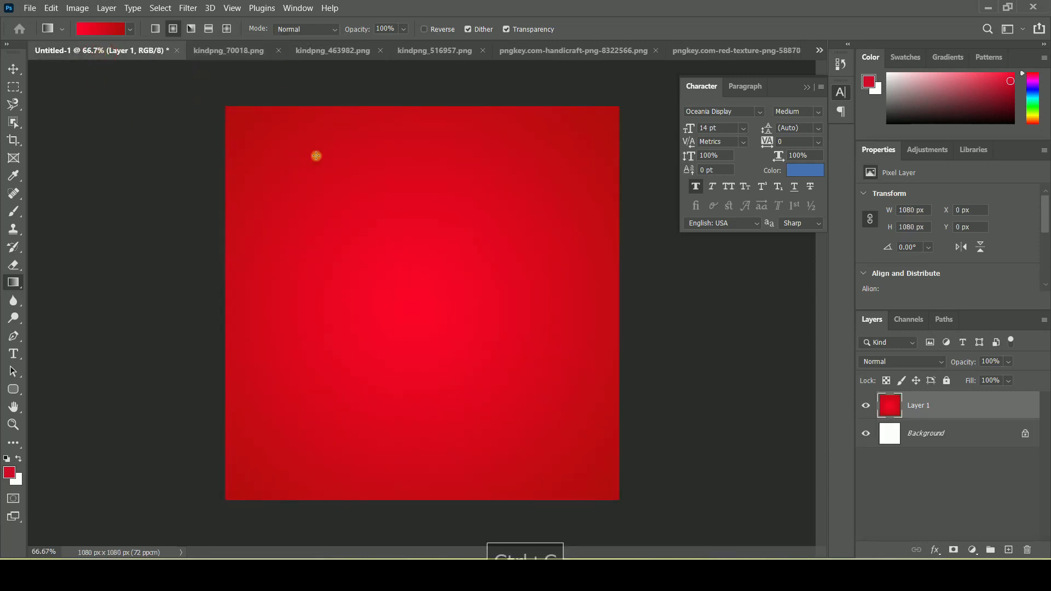
pyautogui.hotkey('ctrl', 'v')
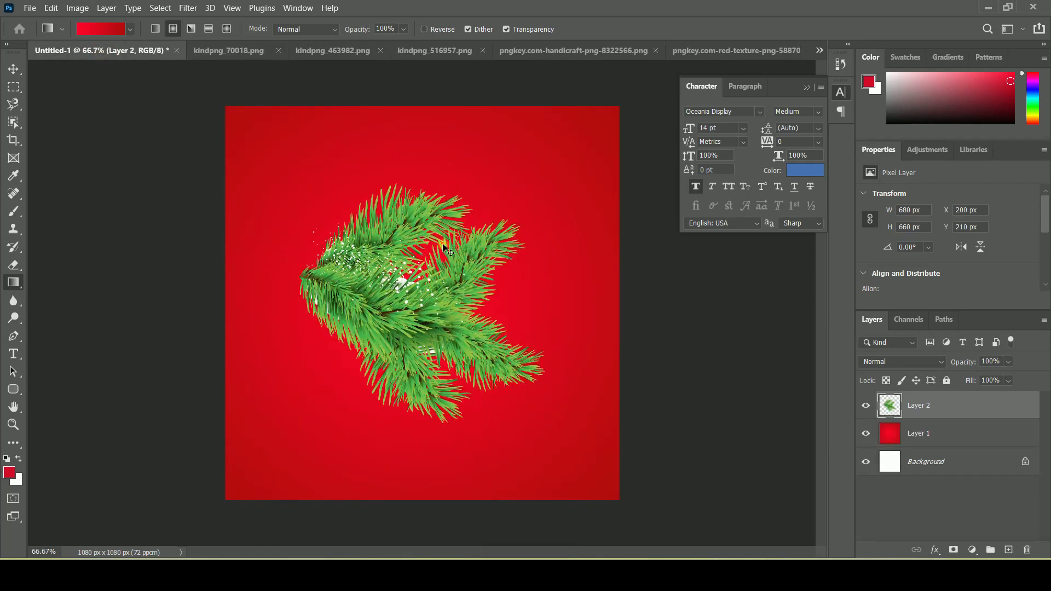
# Rotate the pasted light green branch about 9° clockwise and place it partly beyond the canvas's upper-left corner
pyautogui.hotkey('ctrl', 't')
pyautogui.moveTo(452, 274); pyautogui.dragTo(319, 103)
pyautogui.moveTo(464, 202); pyautogui.dragTo(439, 227)
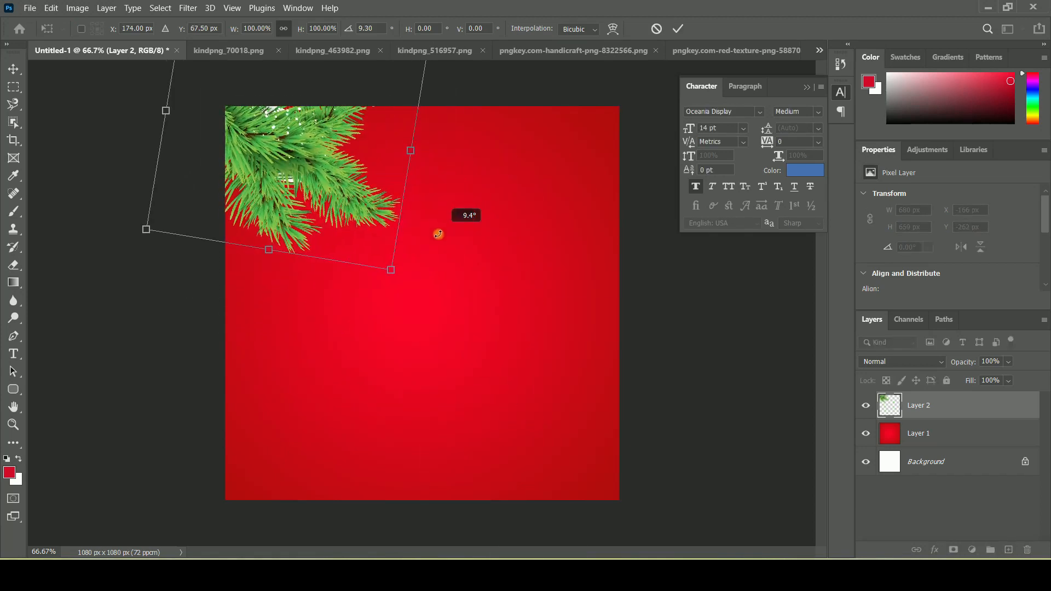
pyautogui.moveTo(329, 156); pyautogui.dragTo(328, 131)
pyautogui.click(13, 69)
# Copy the whole dark green branch image, kindpng_516957.png, and paste it into the Untitled-1 design above Layer 2
pyautogui.click(348, 51)
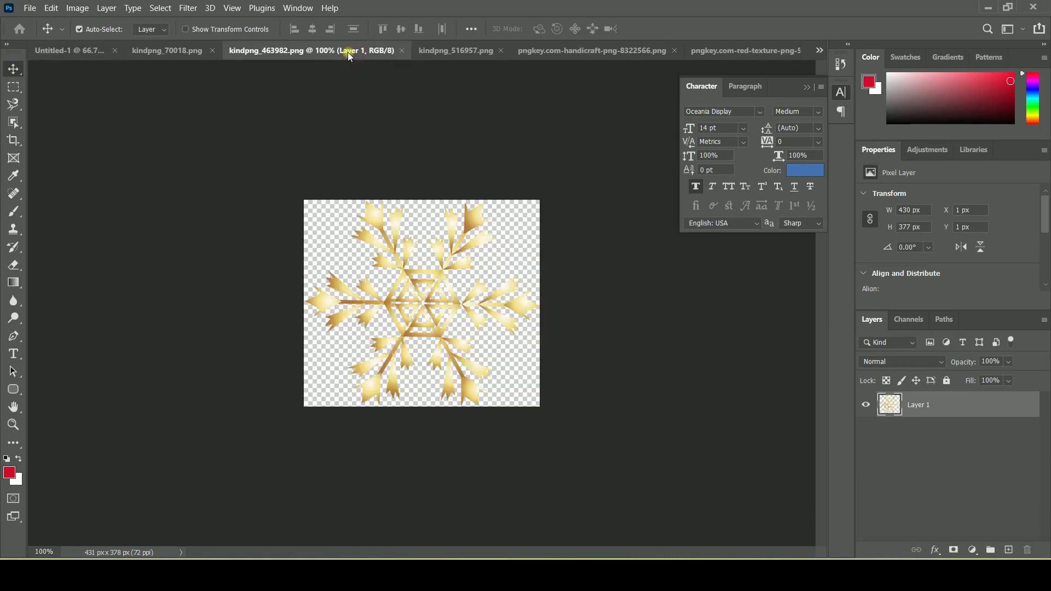
pyautogui.click(443, 51)
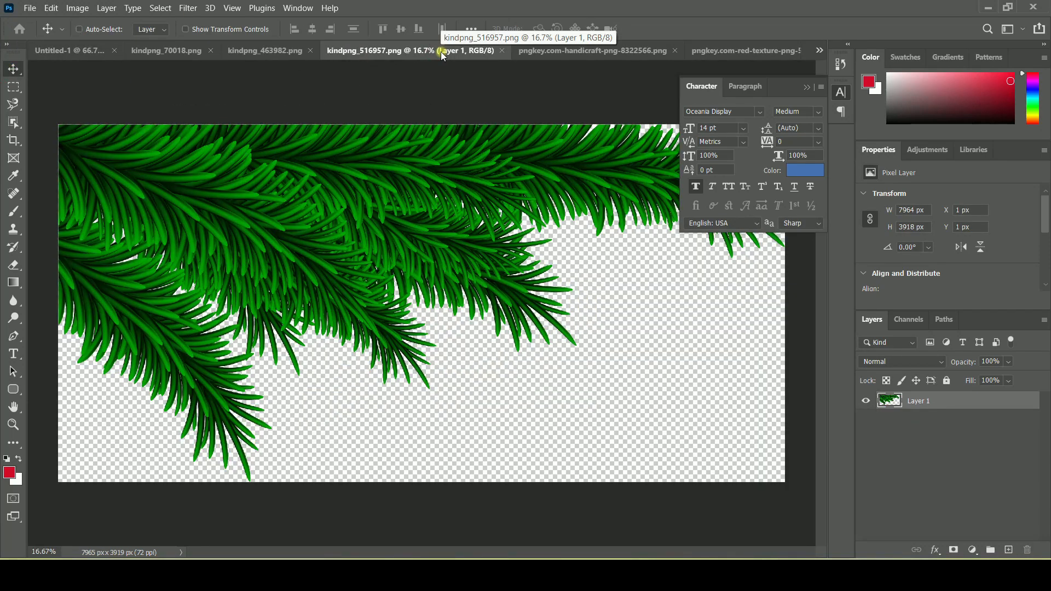
pyautogui.hotkey('ctrl', 'a')
pyautogui.hotkey('ctrl', 'c')
pyautogui.click(84, 51)
pyautogui.hotkey('ctrl', 'v')
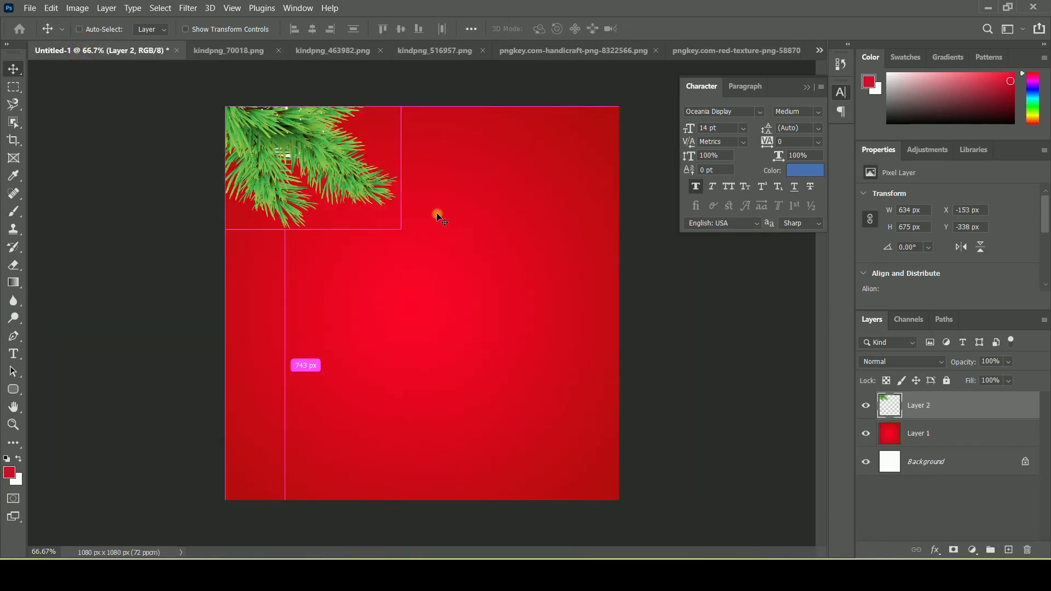
pyautogui.hotkey('ctrl', 'v')
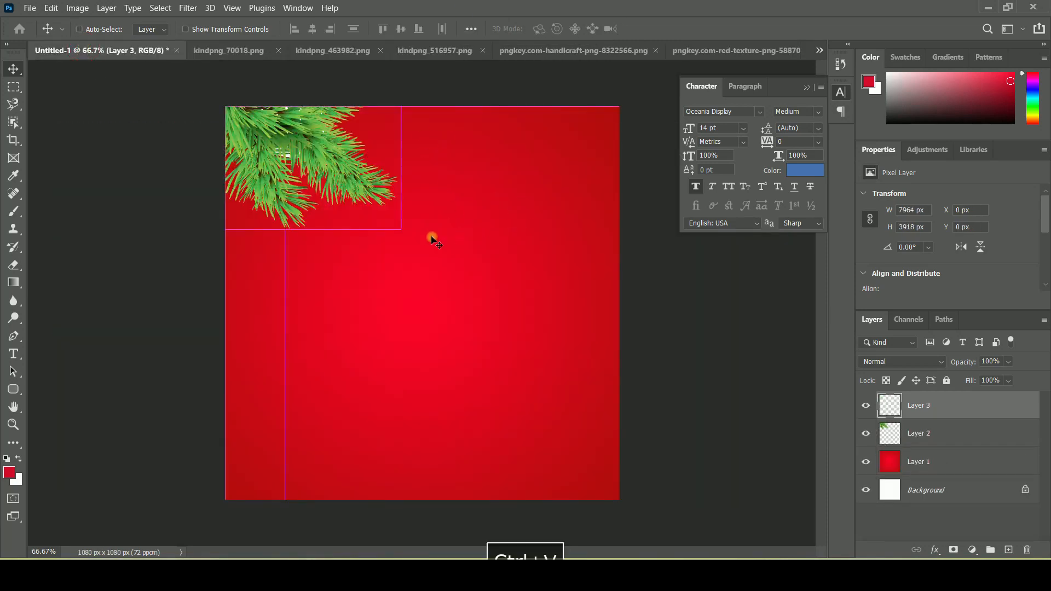
# Scale the dark green branch proportionally to about 7.6% and rotate it about 102° counter-clockwise
pyautogui.hotkey('ctrl', 't')
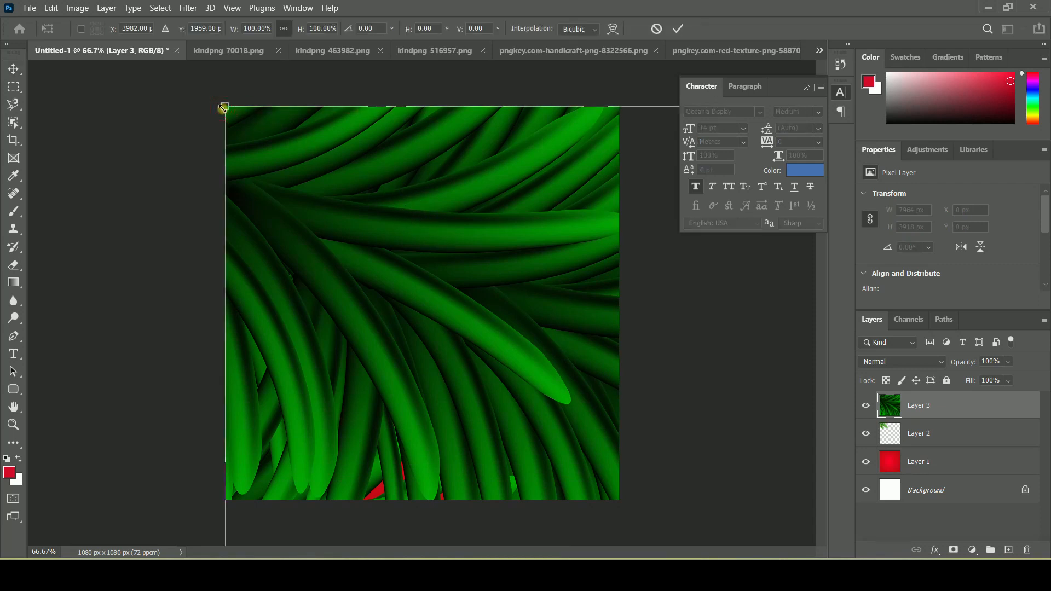
pyautogui.moveTo(224, 107); pyautogui.dragTo(530, 336)
pyautogui.hotkey('ctrl', 'z')
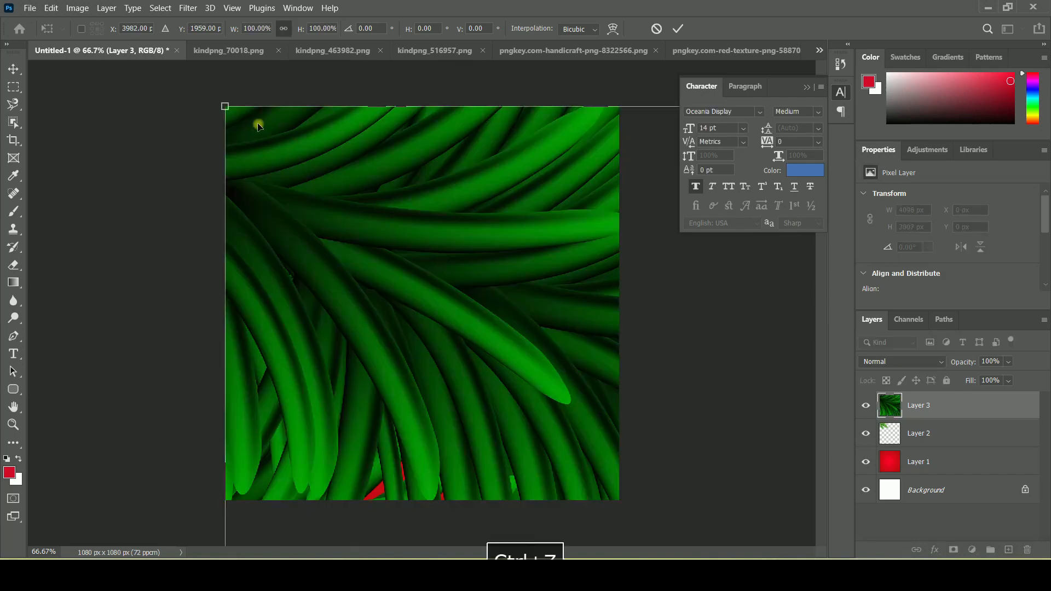
pyautogui.moveTo(229, 111); pyautogui.dragTo(639, 311)
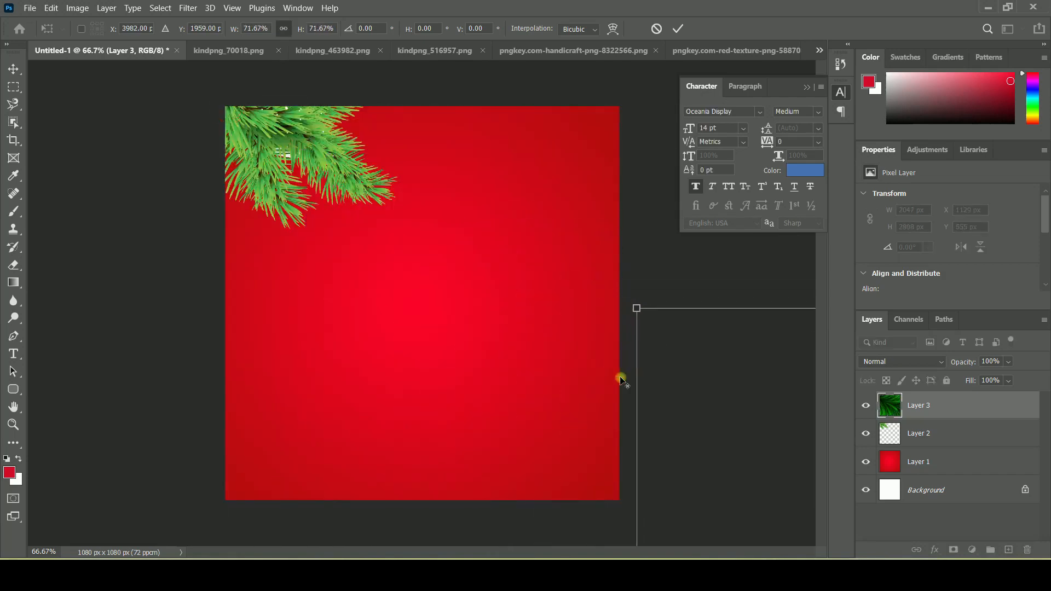
pyautogui.moveTo(707, 377); pyautogui.dragTo(461, 322)
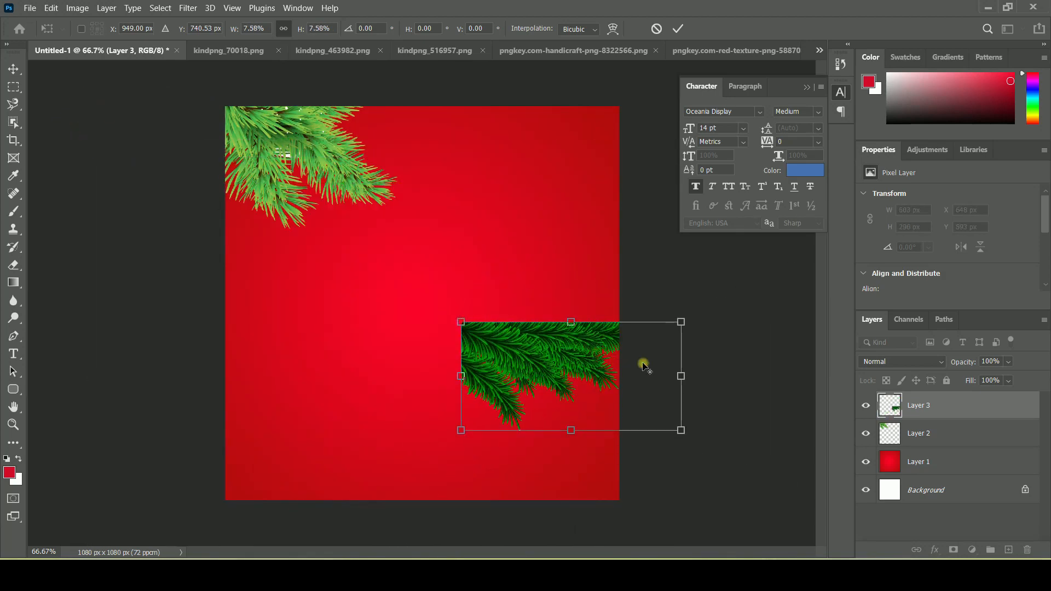
pyautogui.moveTo(696, 317); pyautogui.dragTo(460, 233)
# Flip the dark green branch horizontally and fit it into the canvas's lower-right corner
pyautogui.rightClick(530, 332)
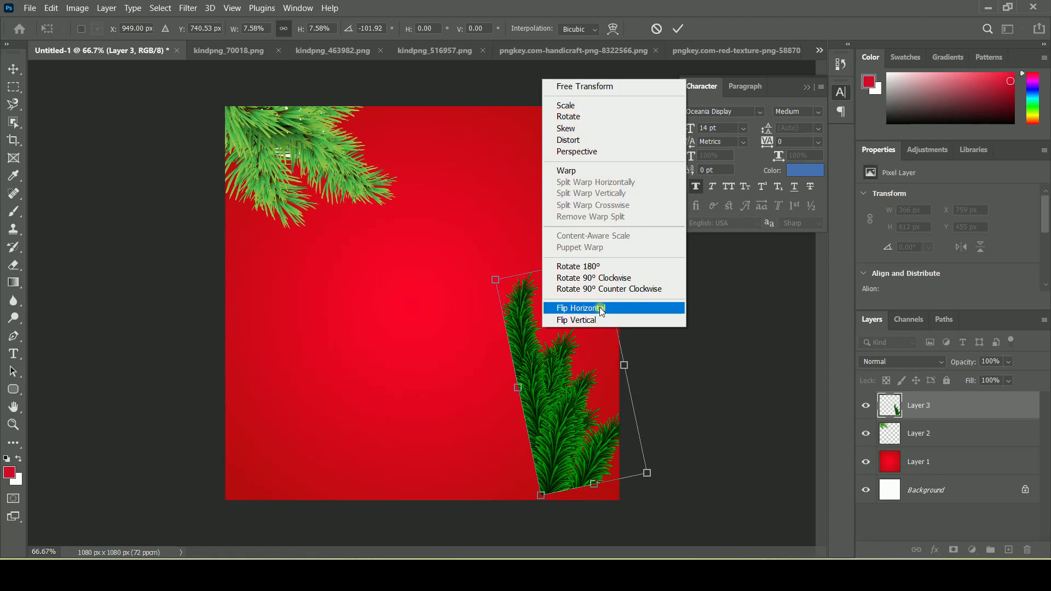
pyautogui.click(582, 306)
pyautogui.moveTo(593, 364); pyautogui.dragTo(611, 391)
pyautogui.click(13, 69)
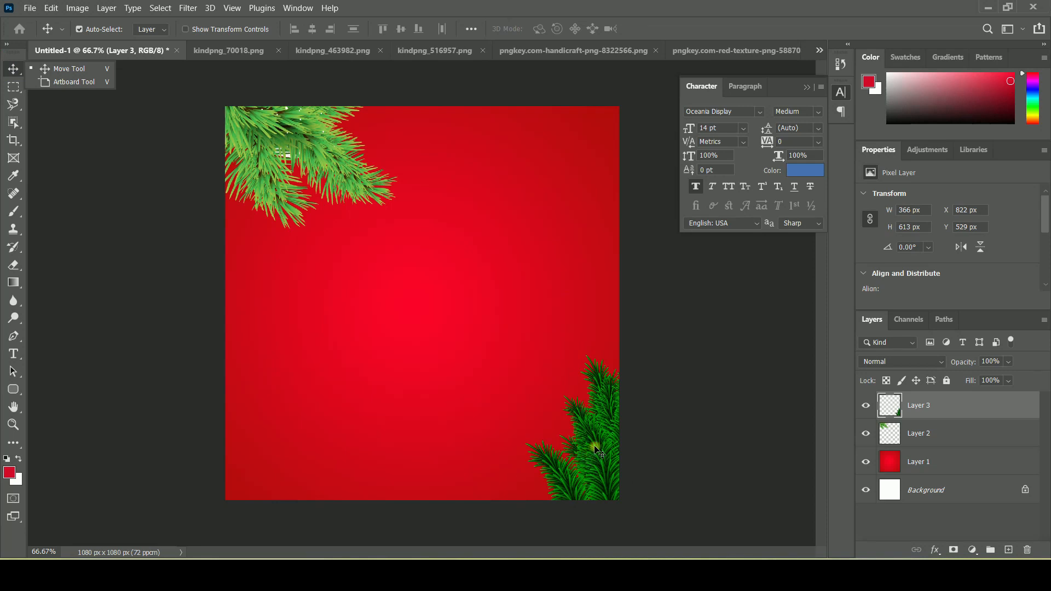
pyautogui.click(609, 453)
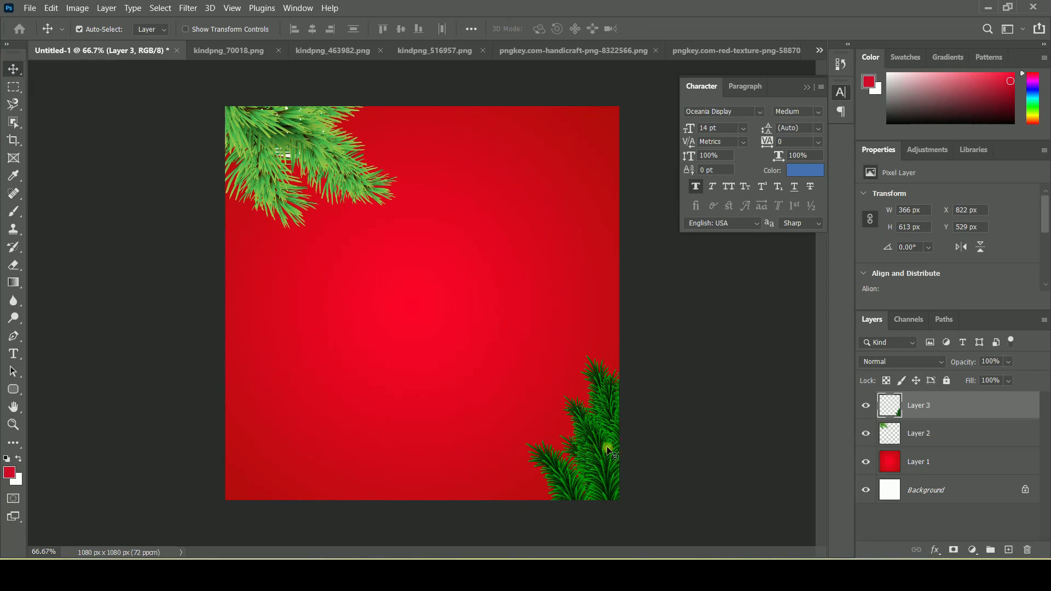
# Duplicate Layer 2, the light green branch, as Layer 2 copy within the same document
pyautogui.click(1023, 434)
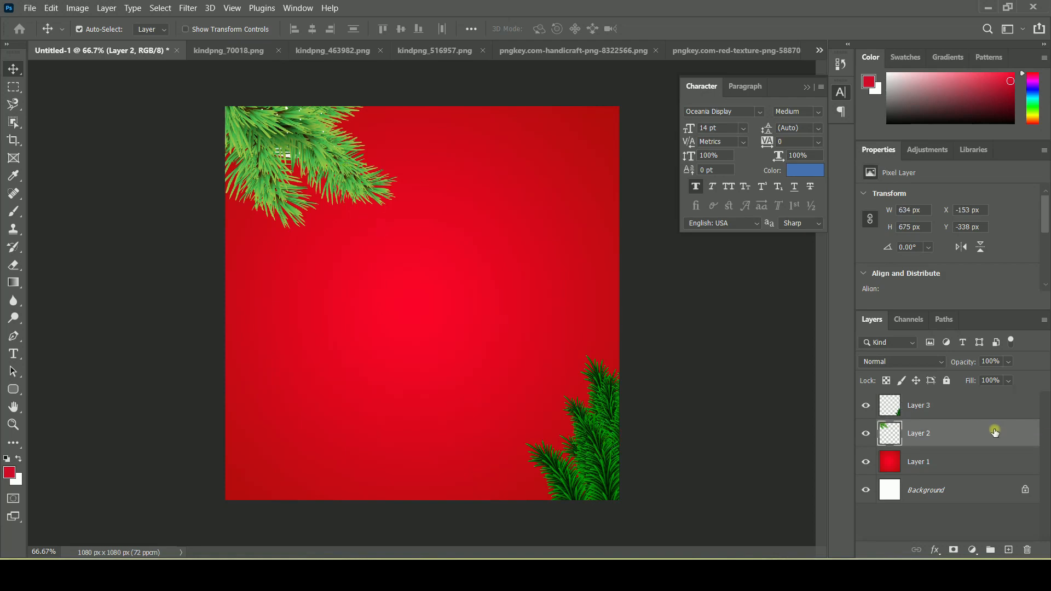
pyautogui.rightClick(994, 433)
pyautogui.click(870, 61)
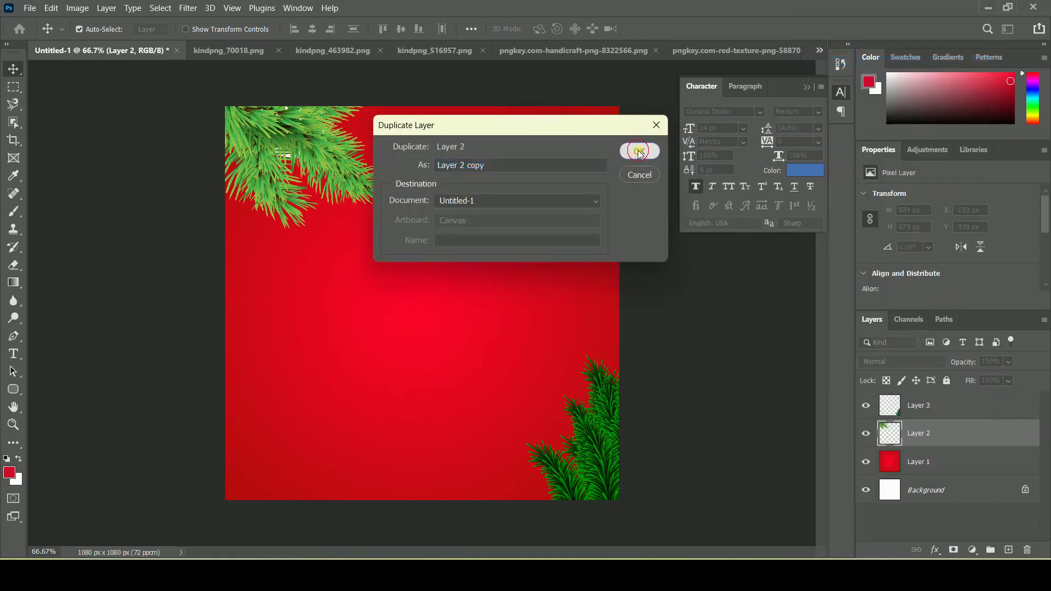
pyautogui.click(637, 150)
pyautogui.press('ctrl')
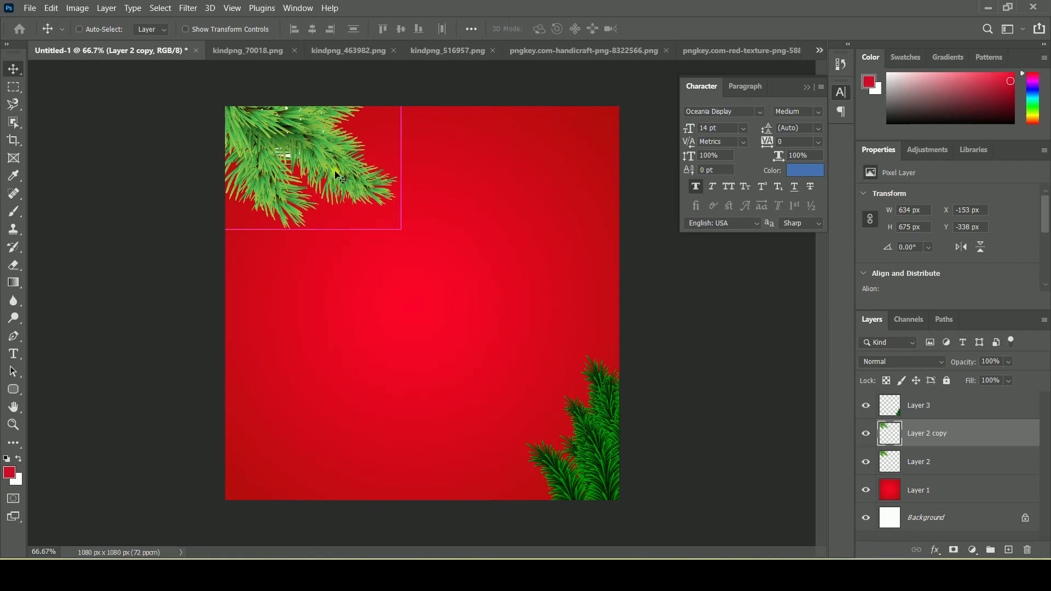
# Move the copied light green branch into the canvas's lower-left corner, rotated upward and reduced to about 531 by 443 px
pyautogui.hotkey('ctrl', 't')
pyautogui.moveTo(439, 225); pyautogui.dragTo(293, 82)
pyautogui.moveTo(318, 139); pyautogui.dragTo(281, 516)
pyautogui.moveTo(400, 382); pyautogui.dragTo(455, 544)
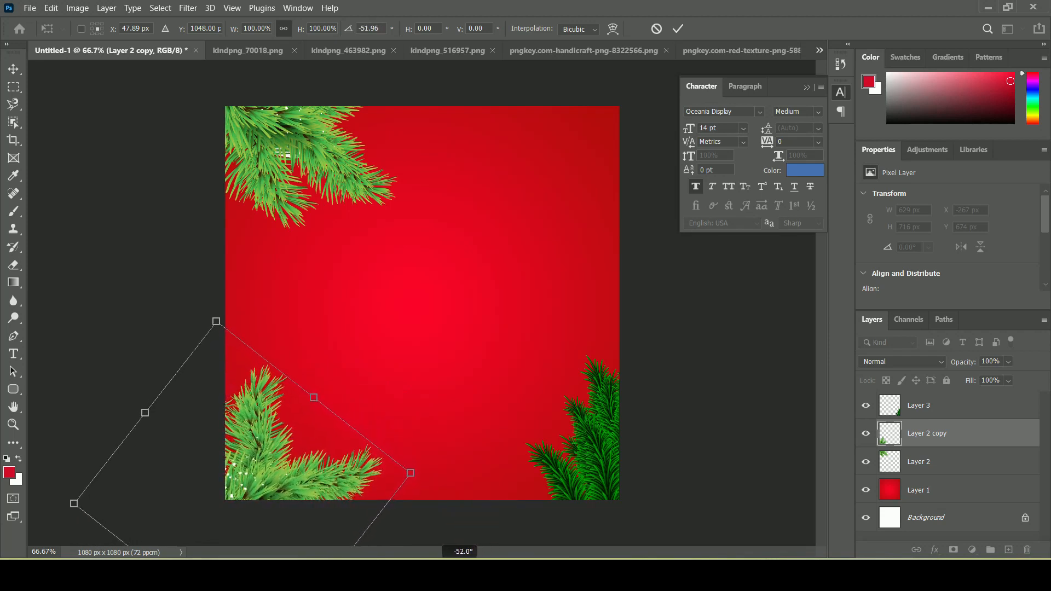
pyautogui.moveTo(360, 481); pyautogui.dragTo(377, 508)
pyautogui.moveTo(437, 449); pyautogui.dragTo(454, 464)
pyautogui.moveTo(254, 349); pyautogui.dragTo(249, 397)
pyautogui.moveTo(263, 471); pyautogui.dragTo(293, 449)
pyautogui.click(14, 74)
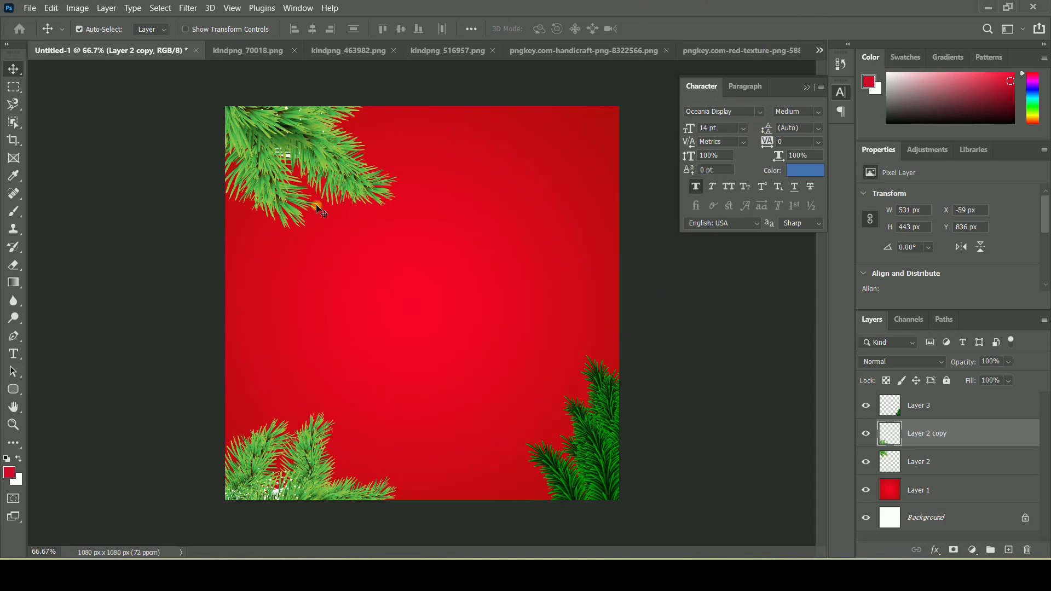
# Duplicate the upper-left light green branch, Layer 2, as Layer 2 copy 2 within the same document
pyautogui.click(320, 164)
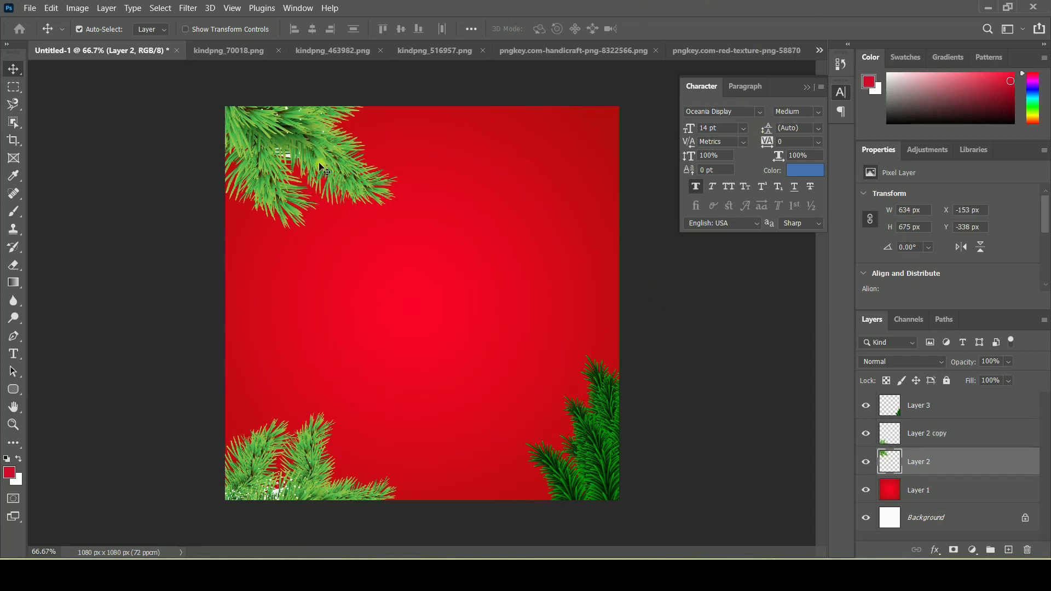
pyautogui.rightClick(953, 468)
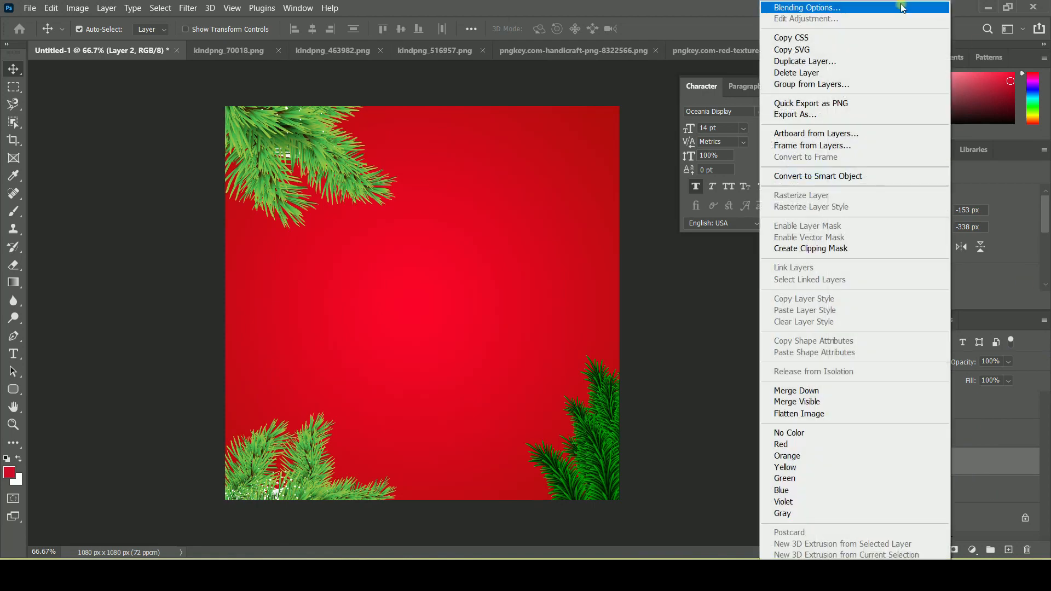
pyautogui.click(854, 61)
pyautogui.click(637, 155)
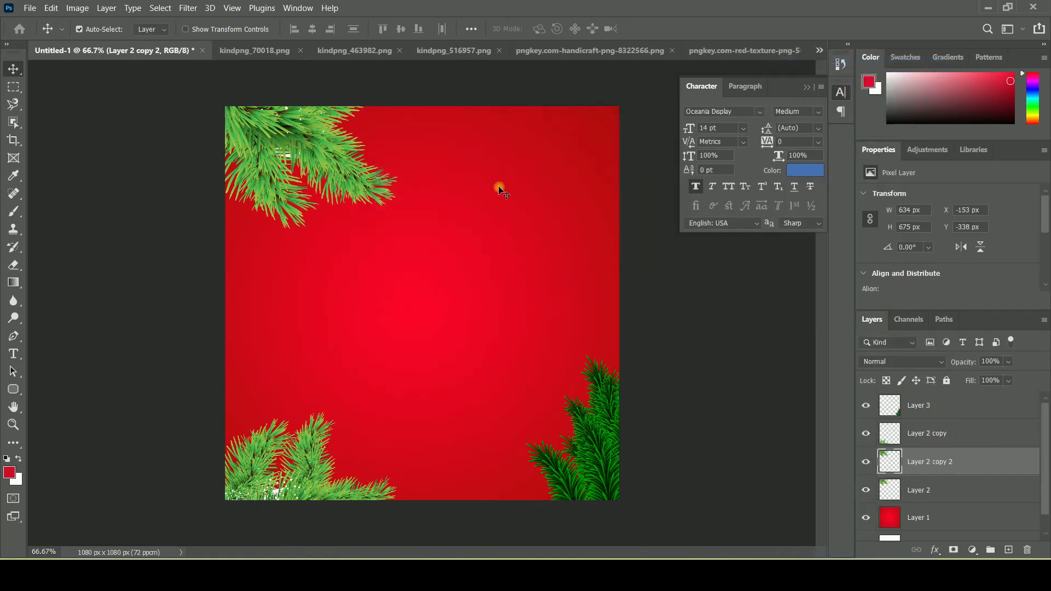
# Flip the new branch copy horizontally, rotate it about 25° counter-clockwise and fit it into the canvas's upper-right corner
pyautogui.hotkey('ctrl', 't')
pyautogui.rightClick(368, 114)
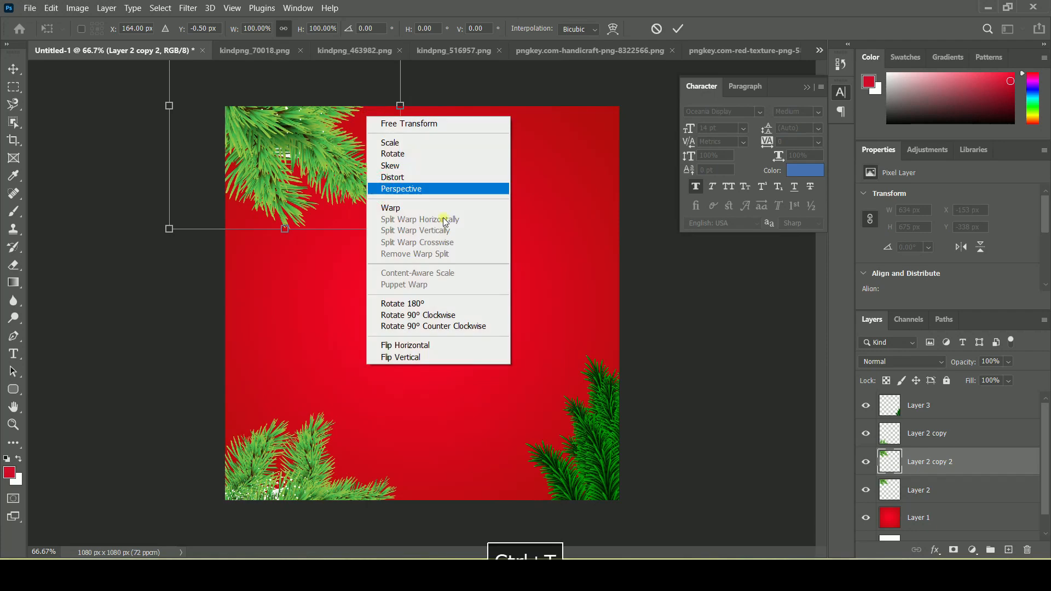
pyautogui.click(462, 344)
pyautogui.moveTo(386, 161); pyautogui.dragTo(693, 130)
pyautogui.moveTo(693, 253); pyautogui.dragTo(798, 228)
pyautogui.moveTo(571, 113); pyautogui.dragTo(627, 168)
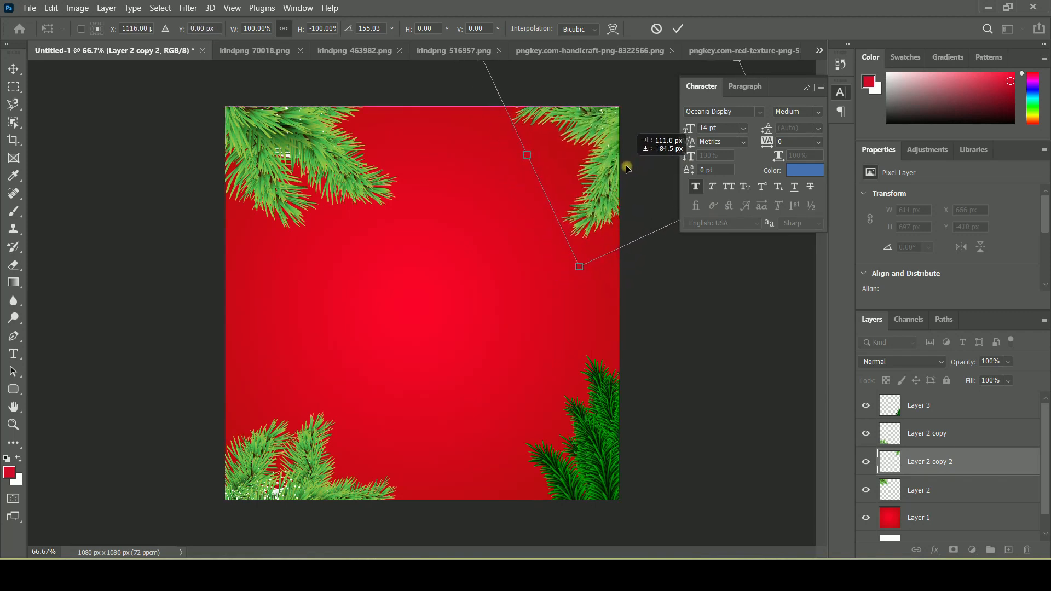
pyautogui.click(13, 68)
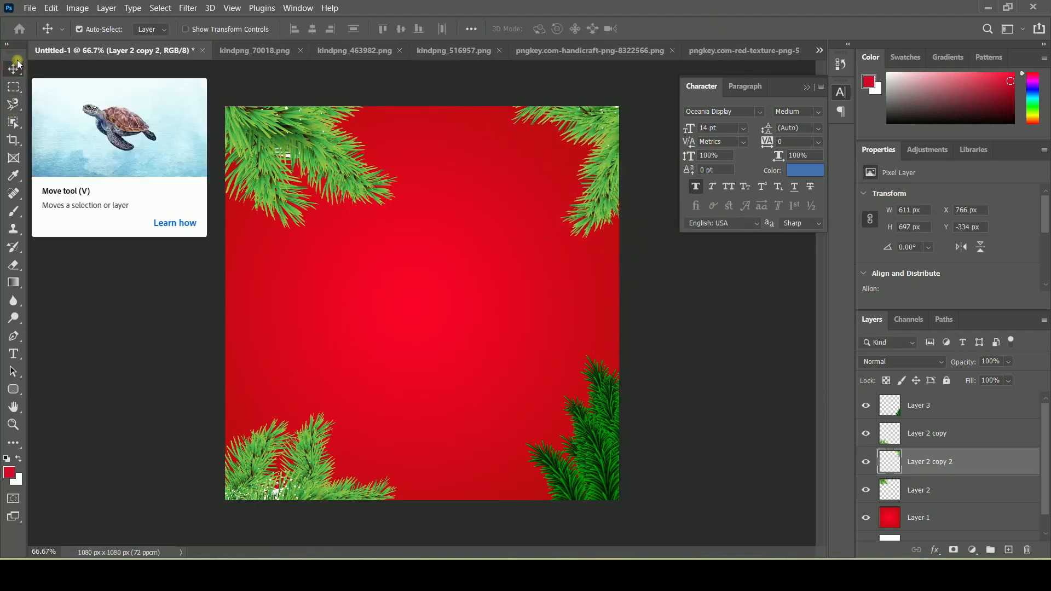
# Close the used branch images kindpng_70018.png and kindpng_516957.png
pyautogui.click(229, 50)
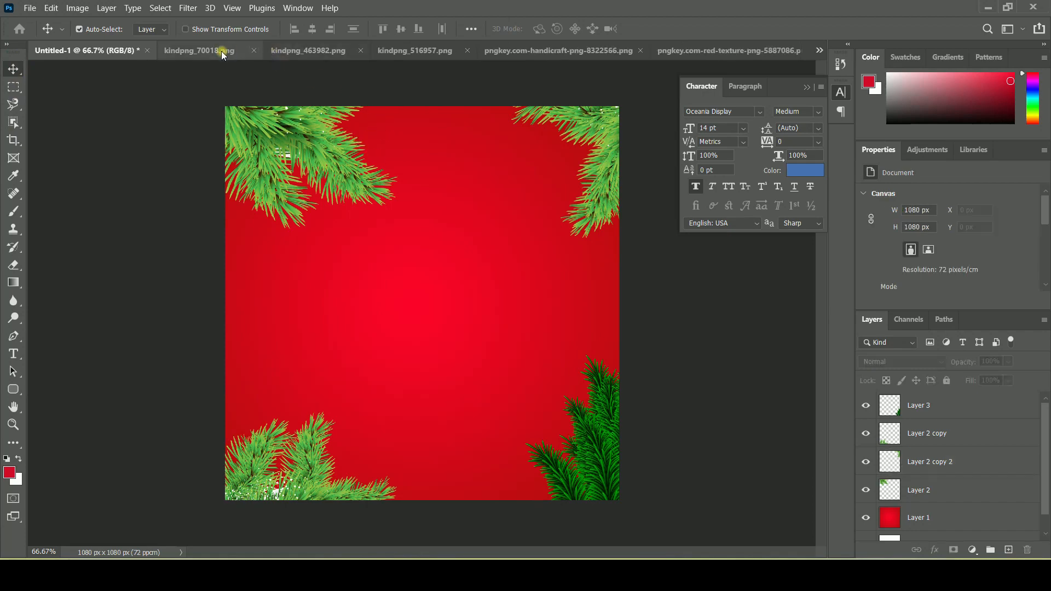
pyautogui.click(301, 50)
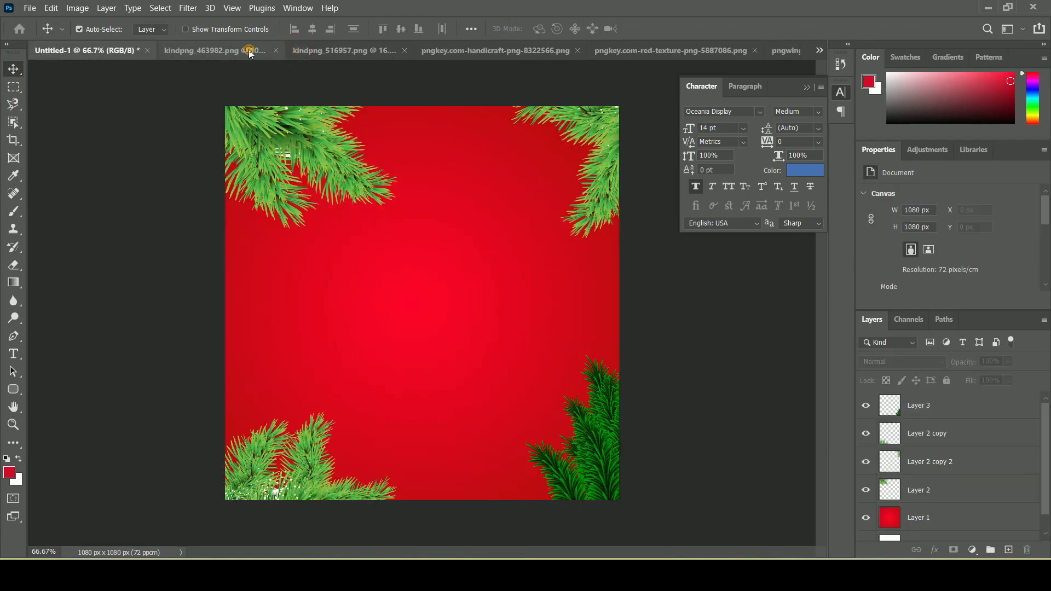
pyautogui.click(281, 51)
pyautogui.click(339, 52)
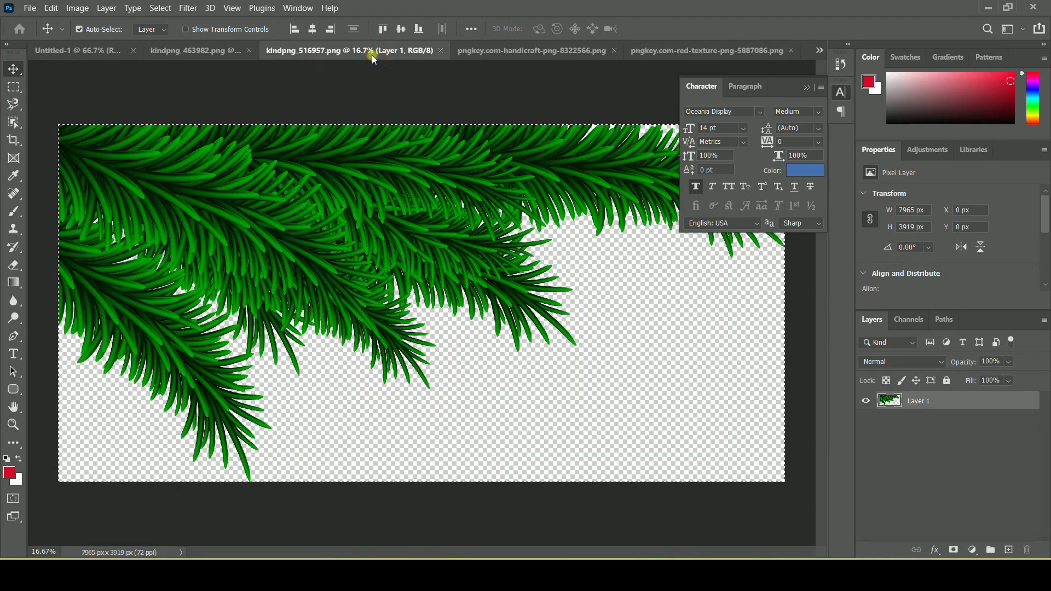
pyautogui.click(440, 51)
pyautogui.click(424, 50)
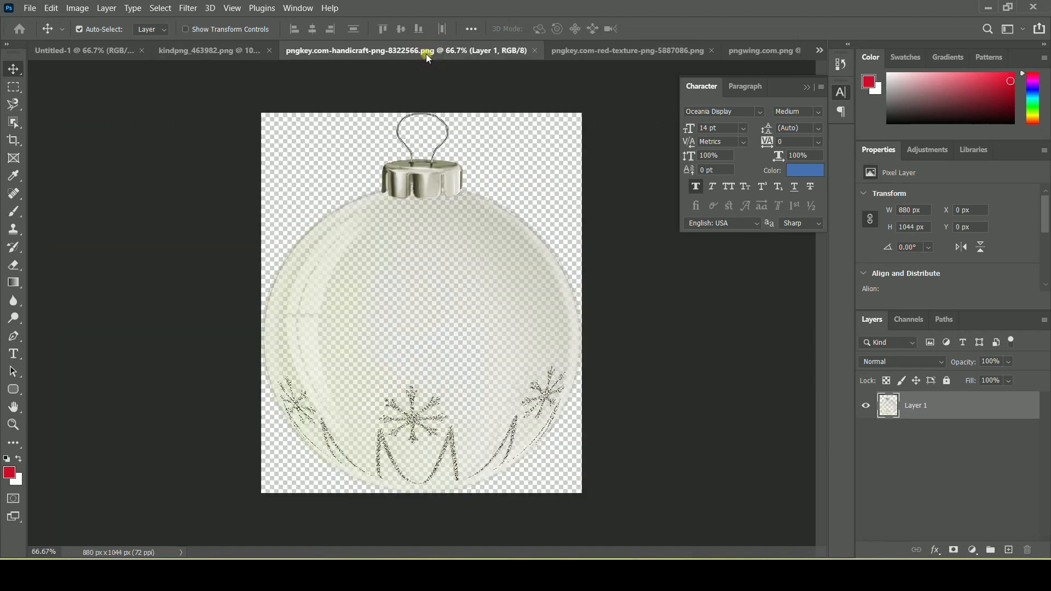
# Outline the white gift box in pngkey.com-red-texture-png-5887086.png with the Polygonal Lasso to select it alone
pyautogui.click(588, 54)
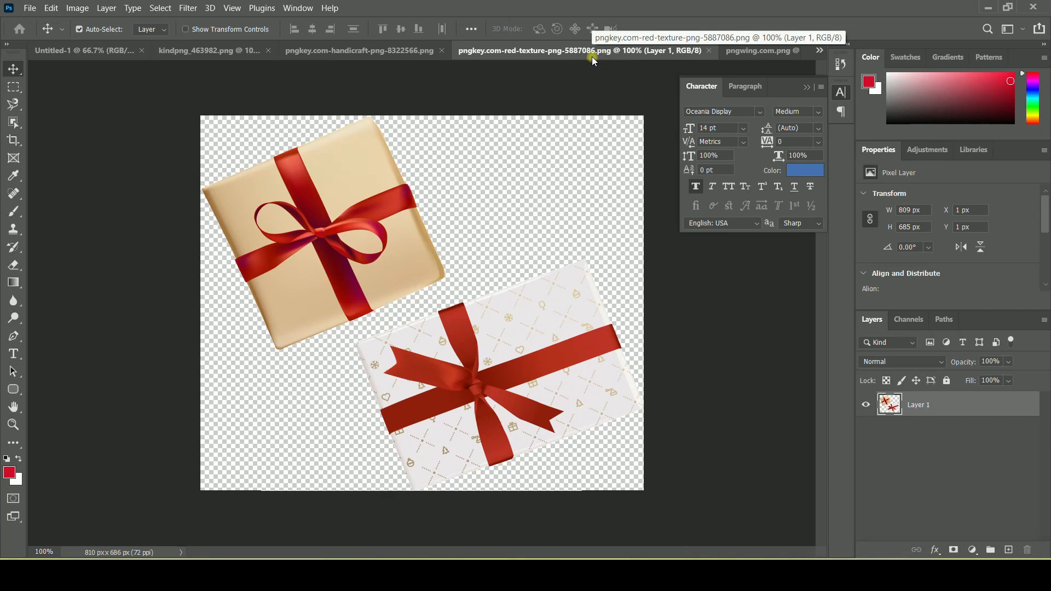
pyautogui.rightClick(13, 107)
pyautogui.click(85, 118)
pyautogui.click(595, 220)
pyautogui.click(345, 339)
pyautogui.click(310, 438)
pyautogui.click(394, 506)
pyautogui.click(610, 509)
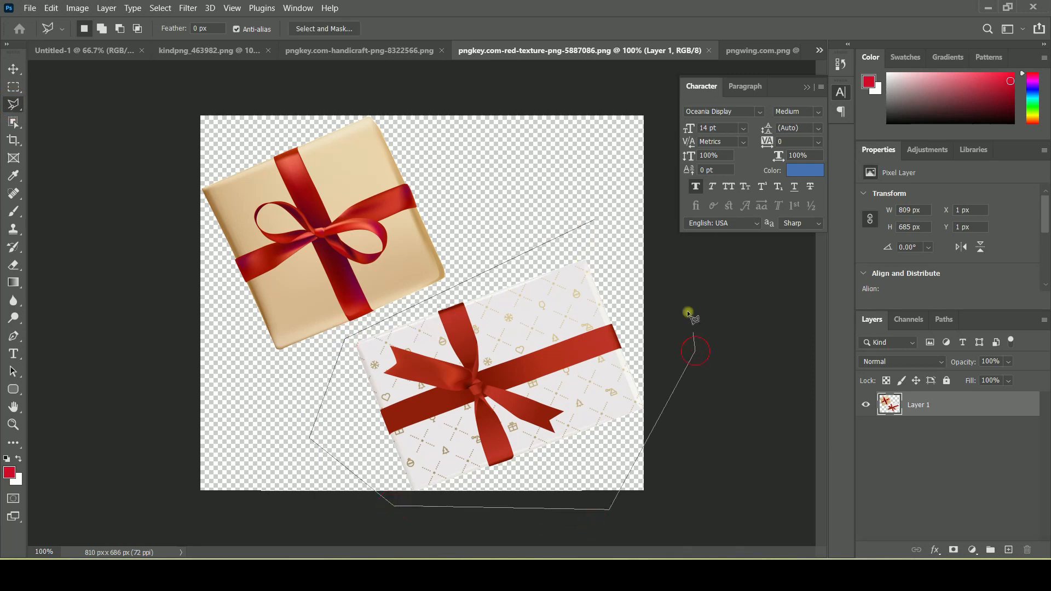
pyautogui.click(593, 221)
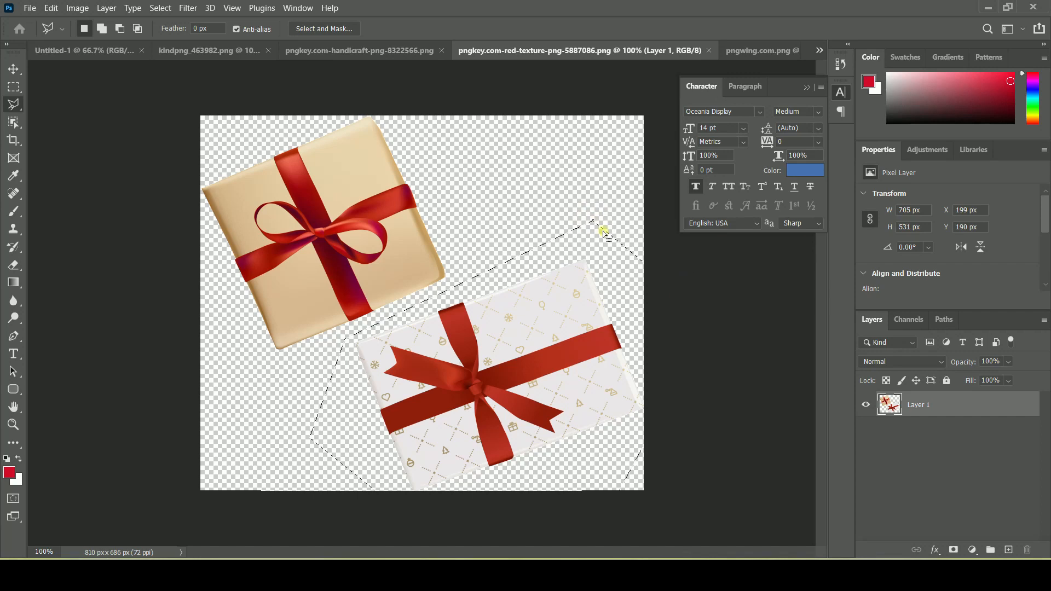
# Copy the white gift into Untitled-1, scale it to about 315 by 253 px and place it over the canvas's right edge
pyautogui.hotkey('ctrl', 'c')
pyautogui.click(97, 52)
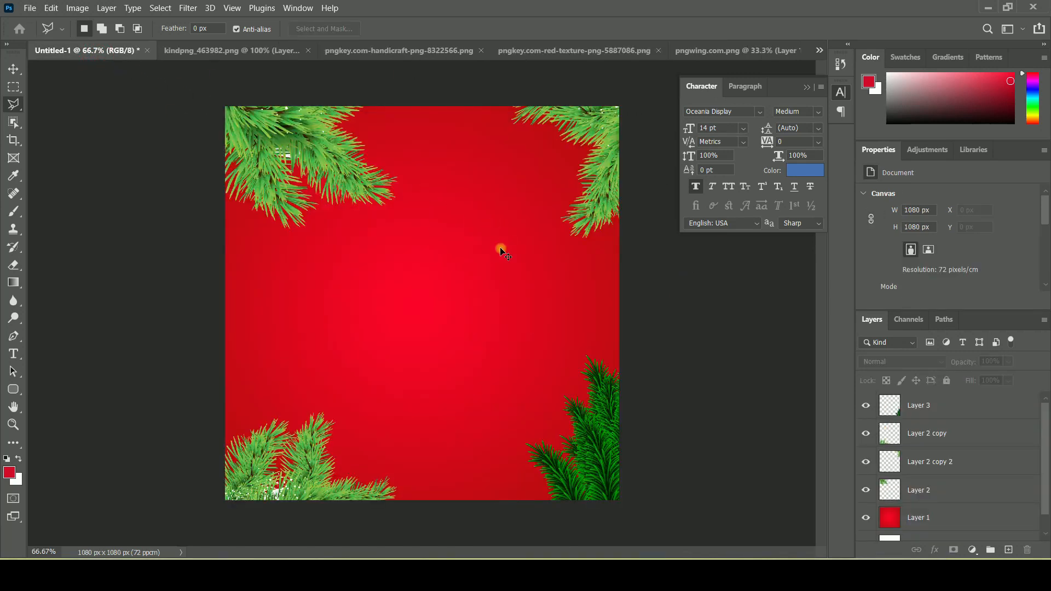
pyautogui.hotkey('ctrl', 'v')
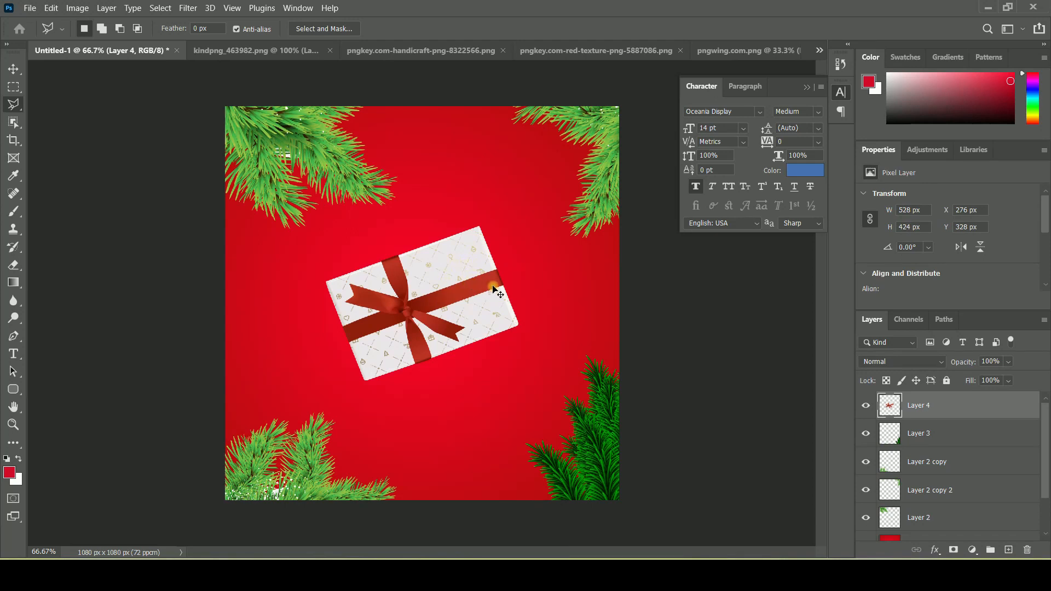
pyautogui.hotkey('ctrl', 't')
pyautogui.moveTo(515, 379); pyautogui.dragTo(479, 349)
pyautogui.moveTo(462, 299); pyautogui.dragTo(637, 241)
pyautogui.press('Return')
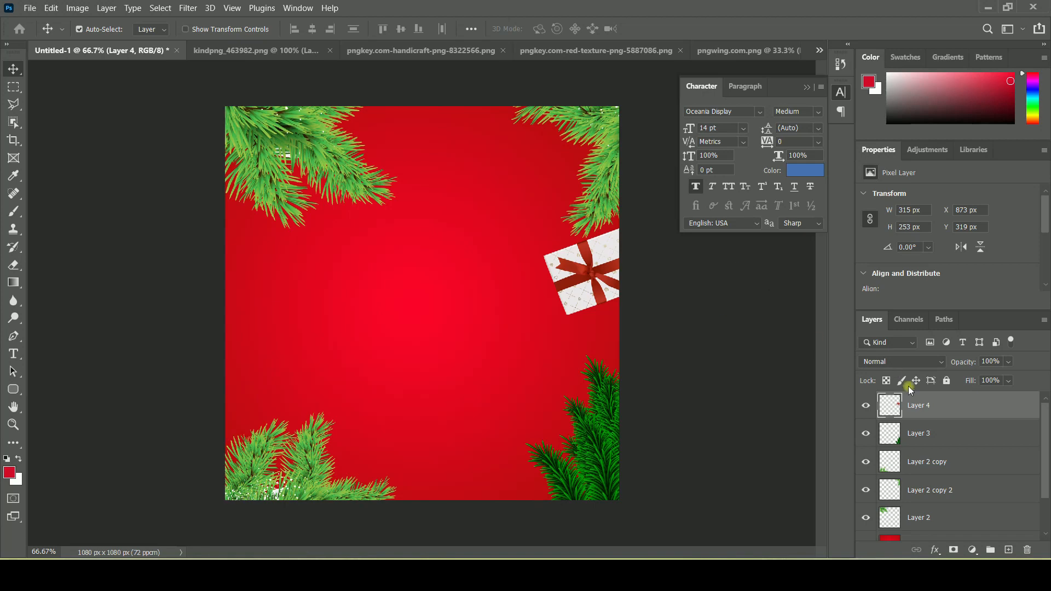
# Duplicate the white gift as Layer 4 copy and place the copy, rotated, over the canvas's left edge below the branch
pyautogui.rightClick(921, 406)
pyautogui.click(826, 61)
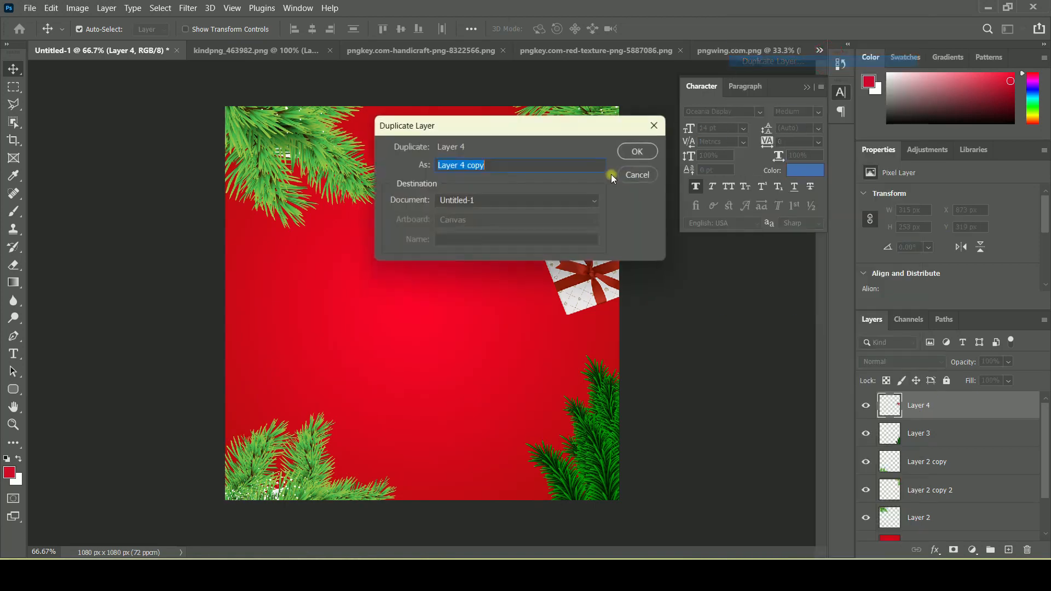
pyautogui.click(635, 151)
pyautogui.moveTo(711, 284); pyautogui.dragTo(272, 298)
pyautogui.hotkey('ctrl', 't')
pyautogui.moveTo(258, 252); pyautogui.dragTo(257, 280)
pyautogui.press('Return')
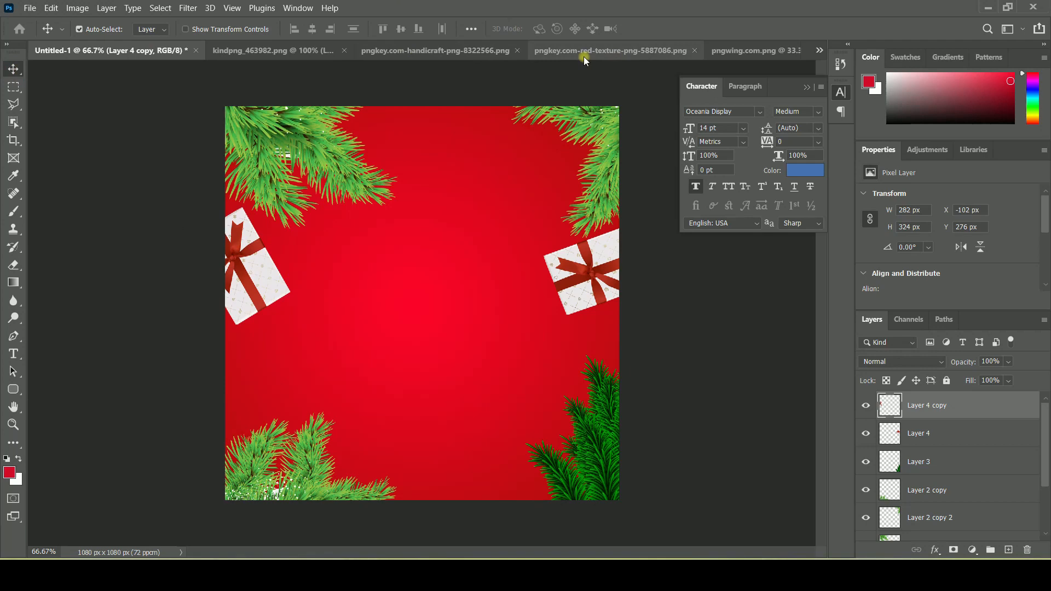
# Invert the selection in the gift boxes image and copy the beige gift into Untitled-1
pyautogui.click(409, 55)
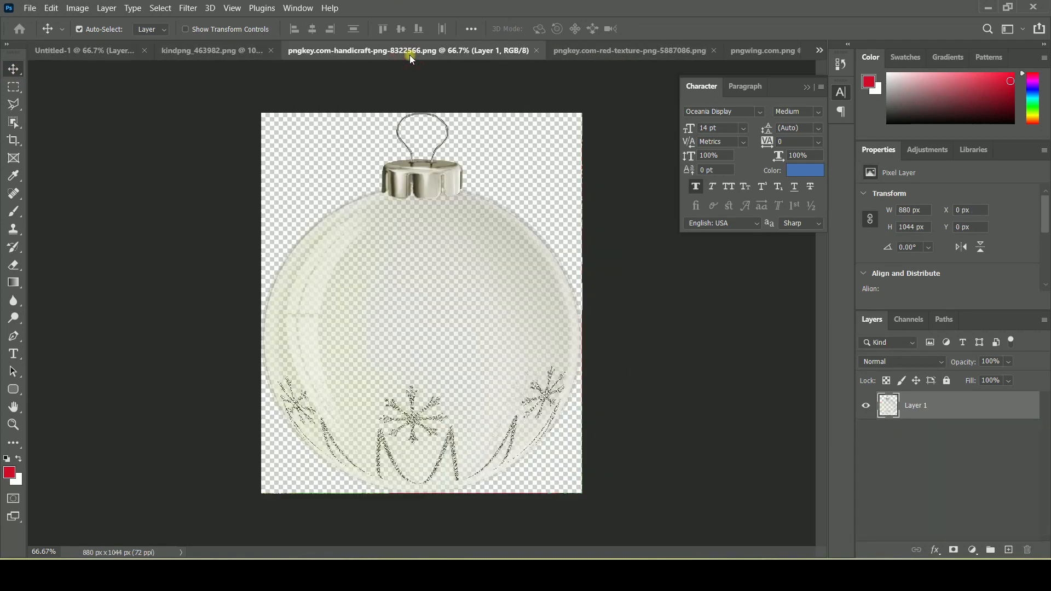
pyautogui.click(583, 55)
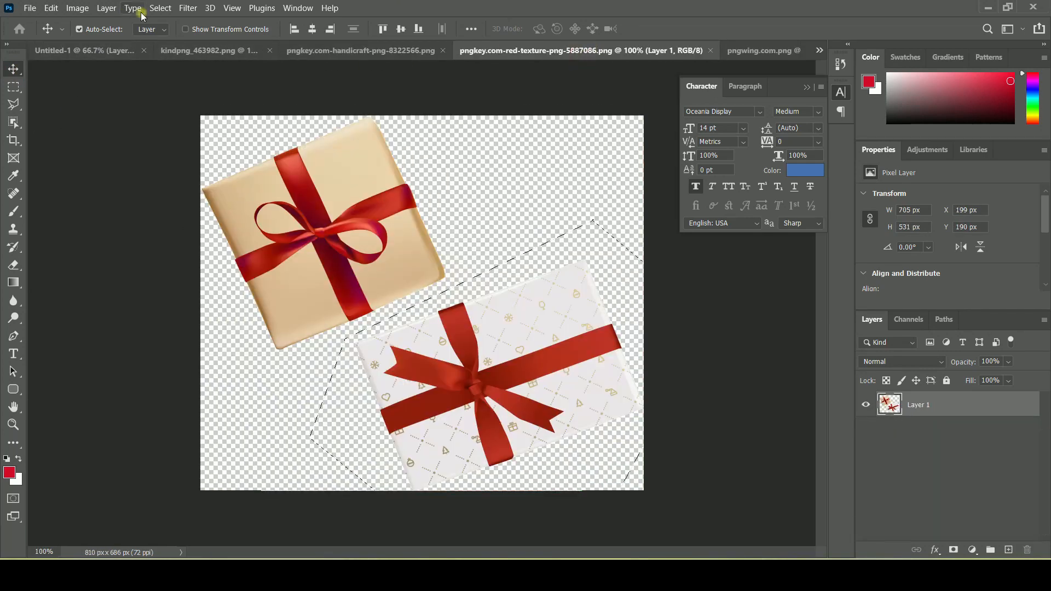
pyautogui.click(160, 7)
pyautogui.click(188, 58)
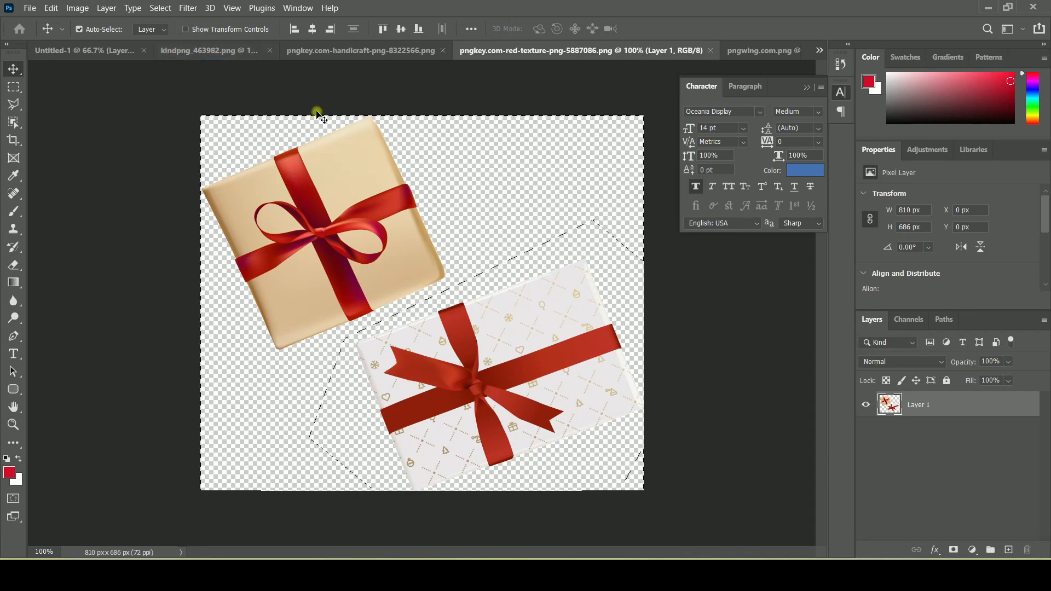
pyautogui.hotkey('ctrl', 'c')
pyautogui.click(102, 55)
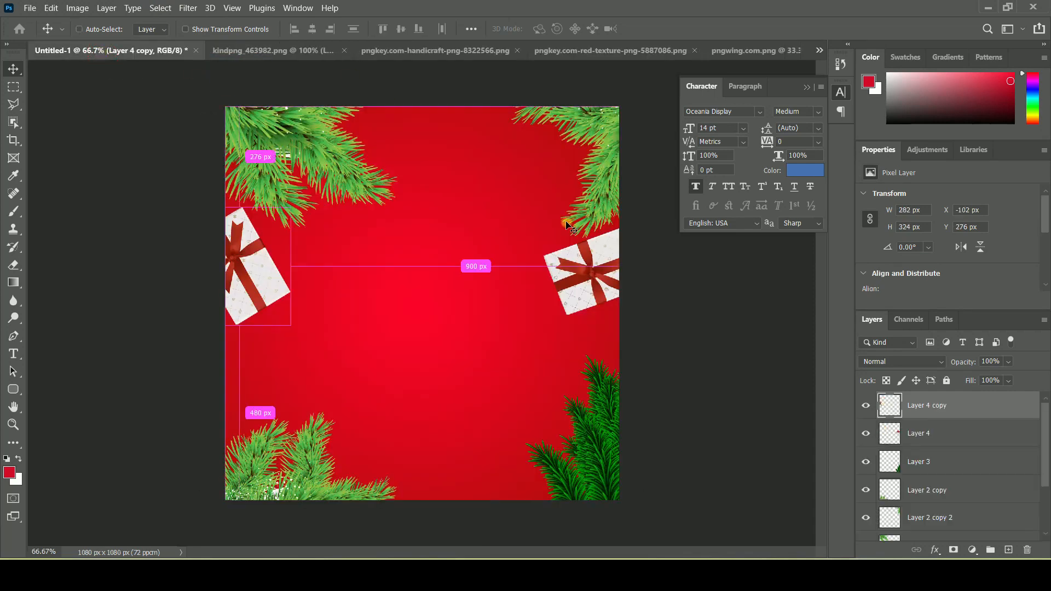
pyautogui.hotkey('ctrl', 'v')
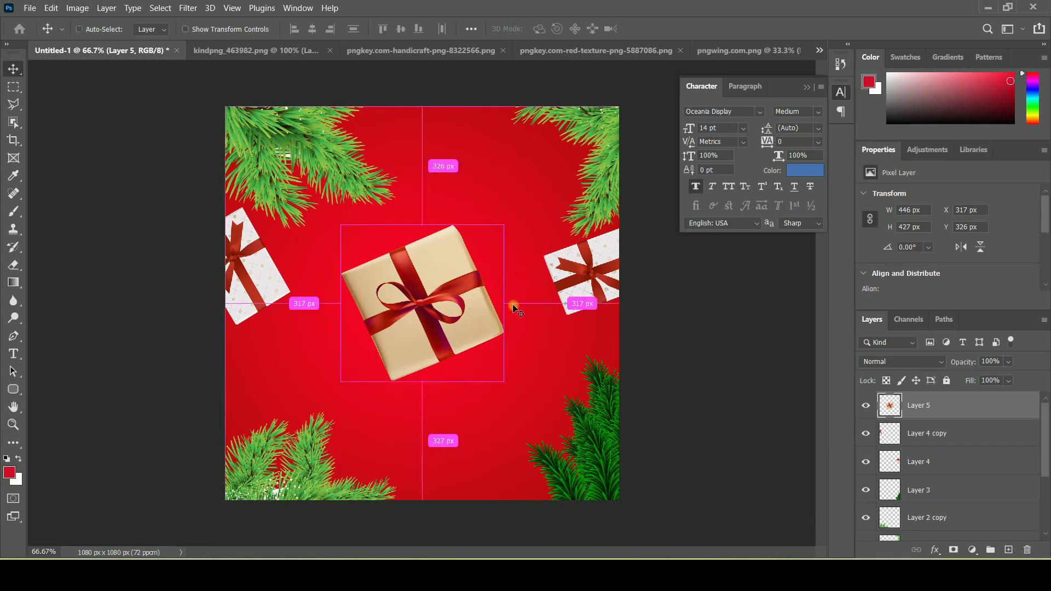
# Scale the beige gift to about 57.4% and place it in the upper-right corner above the white gift
pyautogui.hotkey('ctrl', 't')
pyautogui.moveTo(502, 381); pyautogui.dragTo(469, 347)
pyautogui.moveTo(433, 290); pyautogui.dragTo(604, 160)
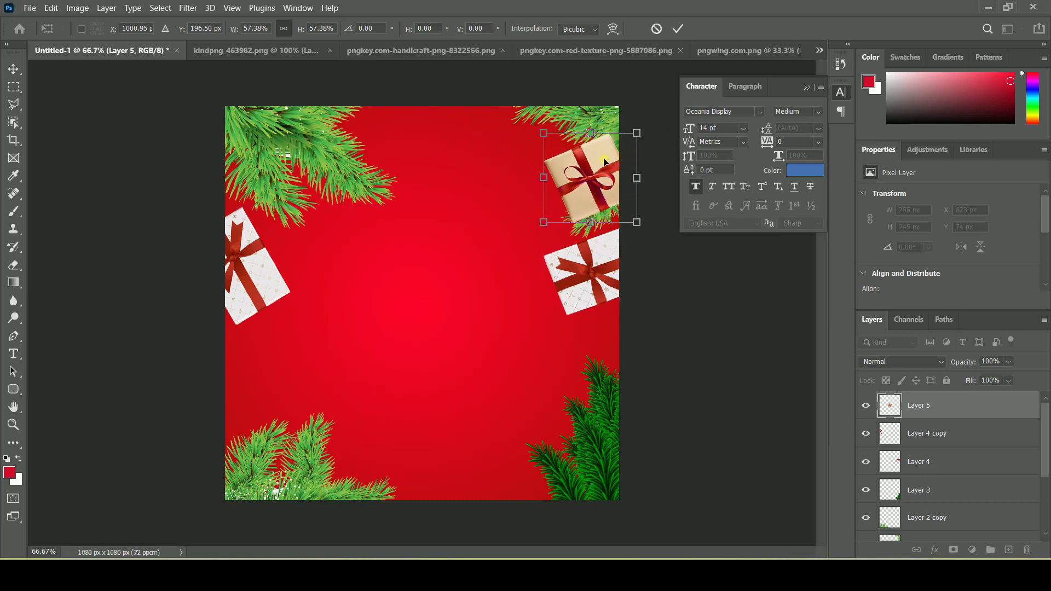
pyautogui.click(6, 72)
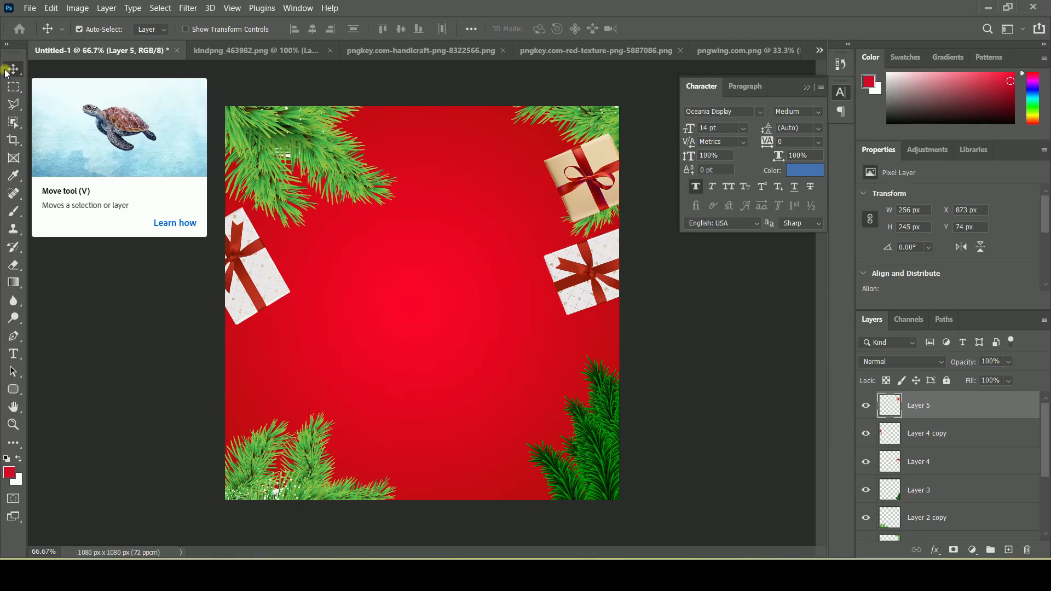
# Copy the candy cane from pngwing.com.png into Untitled-1
pyautogui.click(285, 51)
pyautogui.click(392, 51)
pyautogui.click(580, 50)
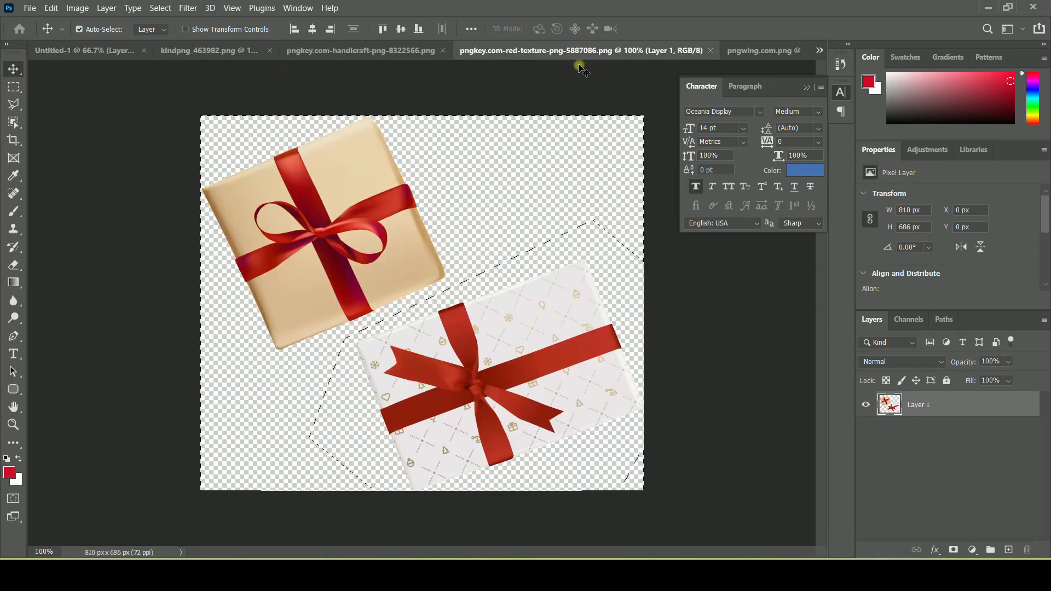
pyautogui.click(763, 48)
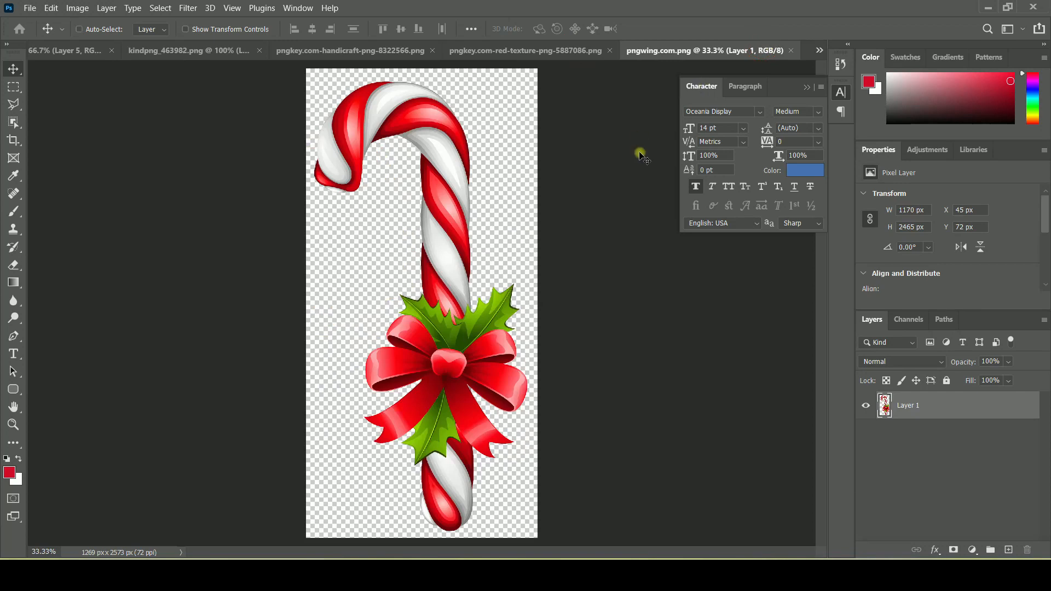
pyautogui.hotkey('ctrl', 'c')
pyautogui.click(66, 51)
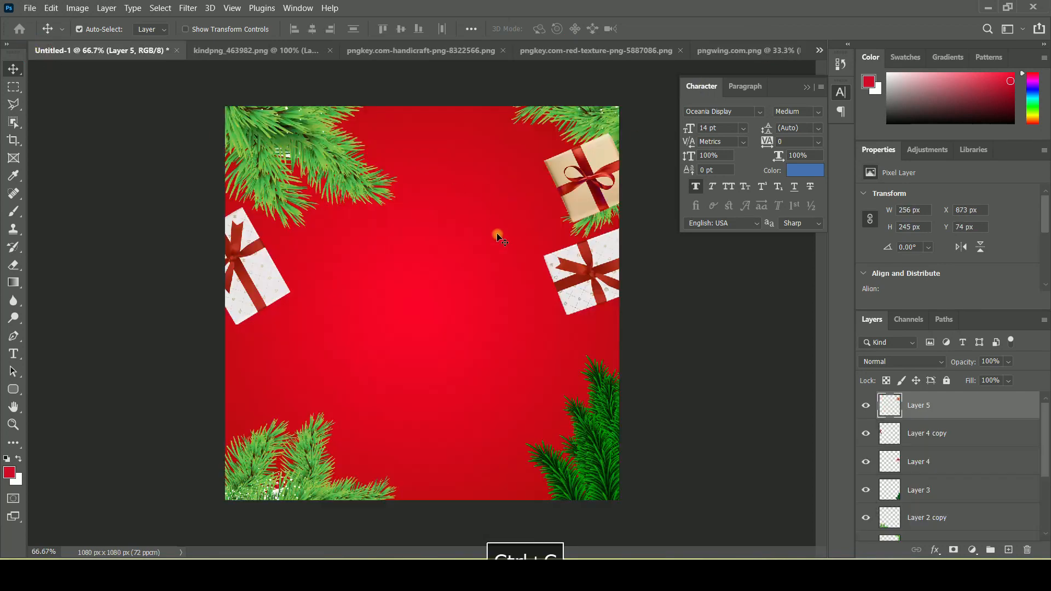
pyautogui.press('ctrl')
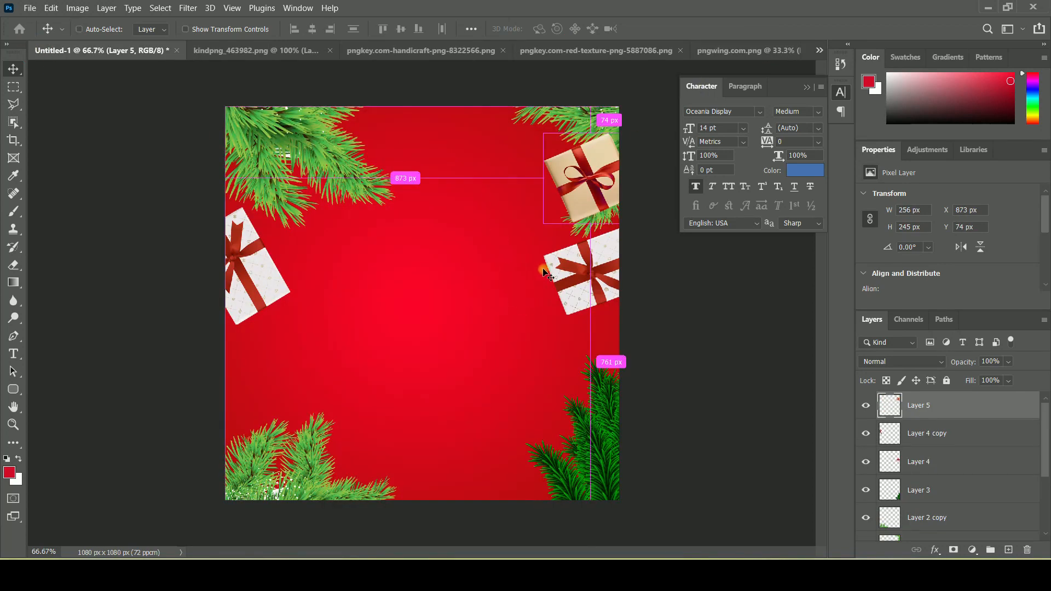
pyautogui.hotkey('ctrl', 'v')
# Scale the candy cane to about 14%, flip it horizontally and place it tilted about 9° clockwise over the lower-left branch
pyautogui.hotkey('ctrl', 't')
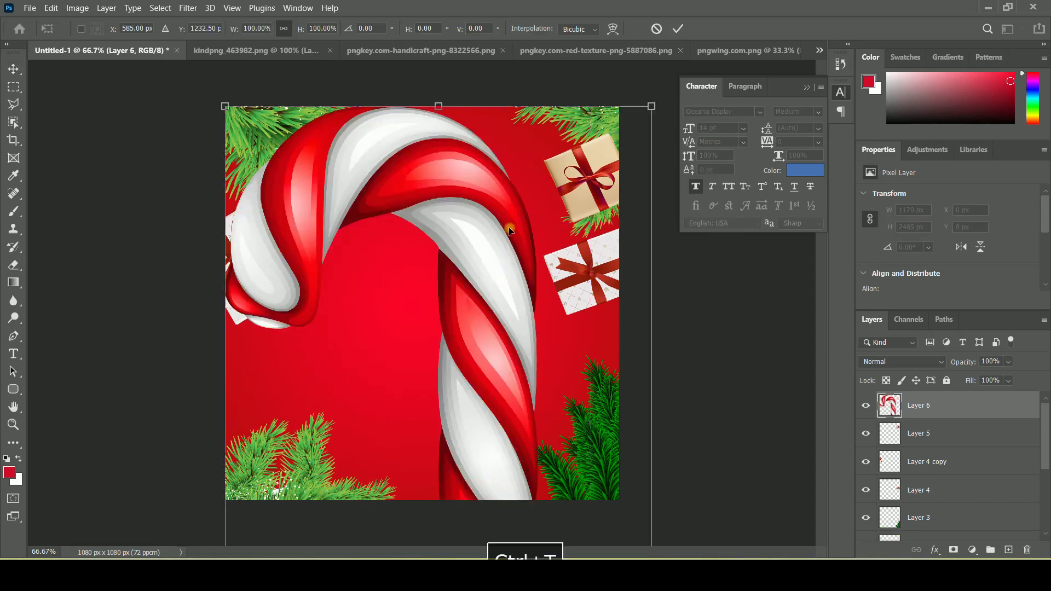
pyautogui.moveTo(241, 96); pyautogui.dragTo(402, 244)
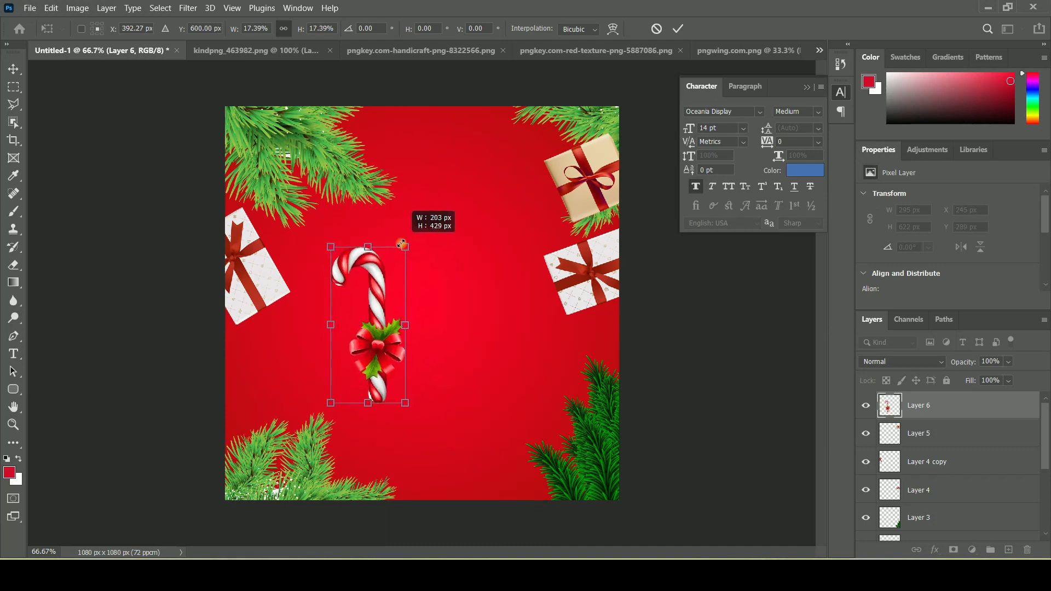
pyautogui.rightClick(373, 281)
pyautogui.click(416, 506)
pyautogui.moveTo(435, 232); pyautogui.dragTo(294, 393)
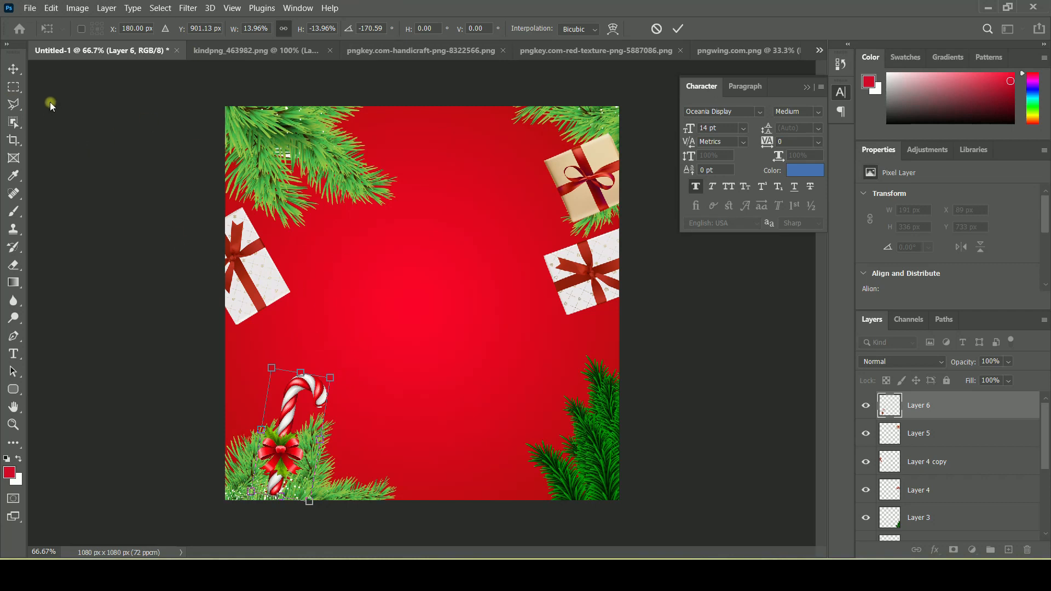
# Flip the candy cane horizontally again and move it over the dark green branch in the lower-right corner, tilted to the left
pyautogui.rightClick(305, 402)
pyautogui.click(368, 369)
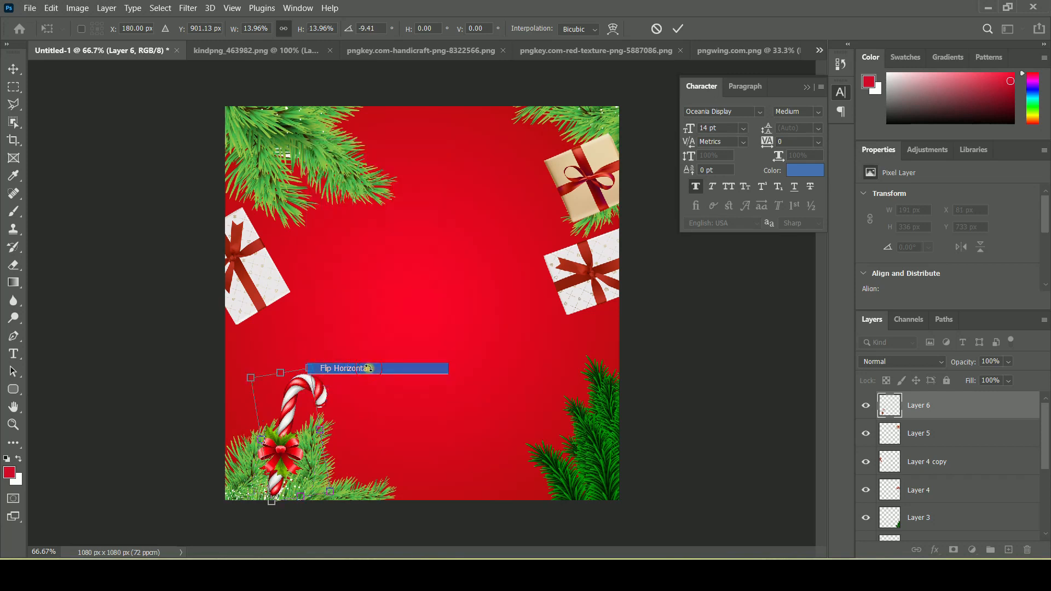
pyautogui.moveTo(294, 428); pyautogui.dragTo(576, 407)
pyautogui.moveTo(633, 495); pyautogui.dragTo(642, 467)
pyautogui.moveTo(587, 412); pyautogui.dragTo(579, 445)
pyautogui.click(13, 69)
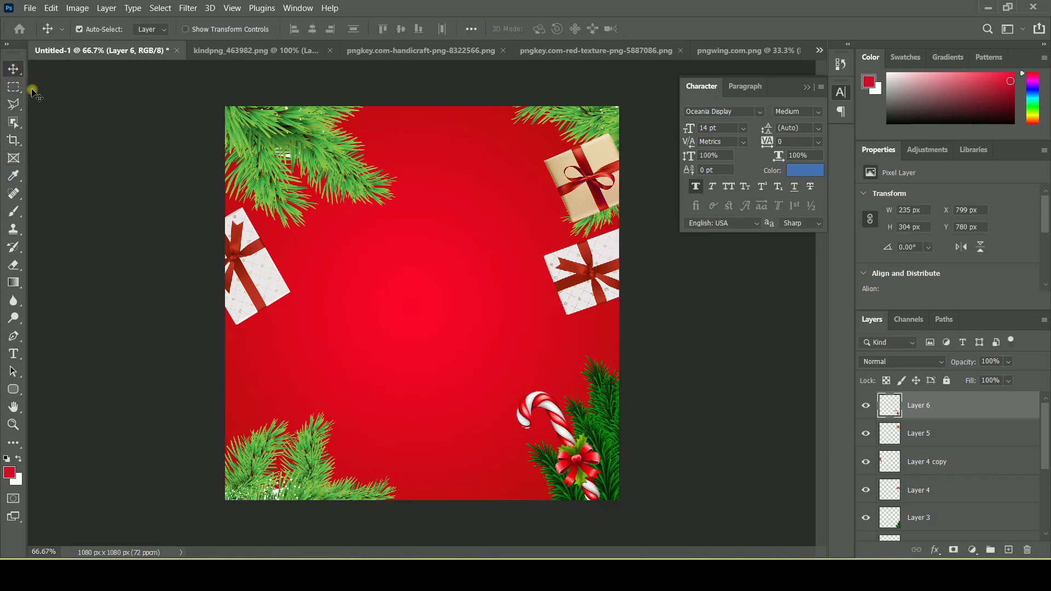
# Bring the dark green branch to the front of the layer stack and shift the lower-right candy cane slightly up and left
pyautogui.click(610, 427)
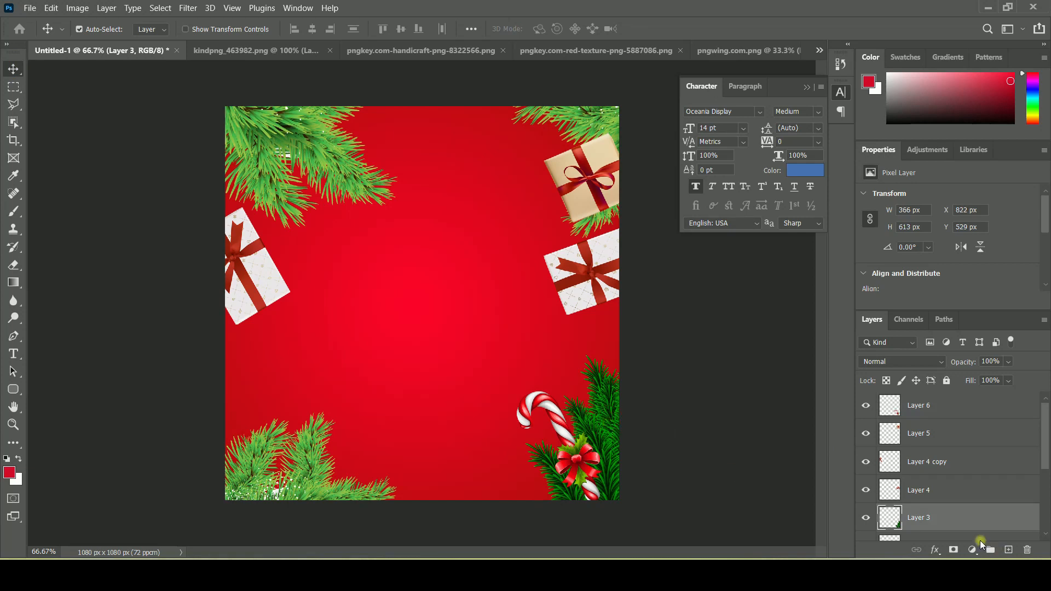
pyautogui.moveTo(971, 522); pyautogui.dragTo(971, 404)
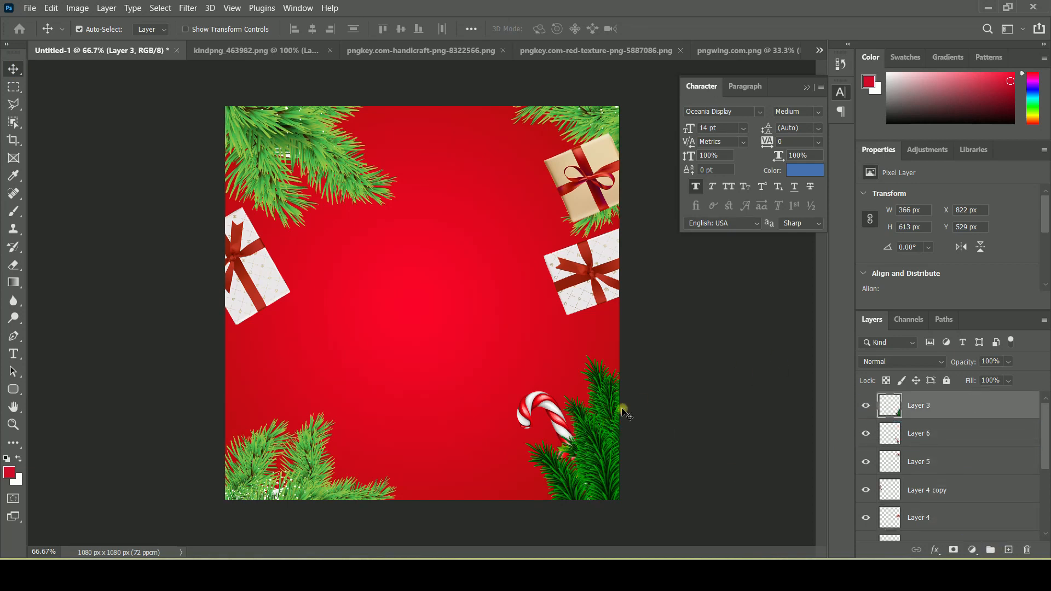
pyautogui.moveTo(567, 419)
pyautogui.mouseDown()
pyautogui.moveTo(557, 389)
pyautogui.moveTo(542, 396)
pyautogui.moveTo(556, 403)
pyautogui.mouseUp()
# Duplicate the candy cane layer and move the copy over the lower-left branch
pyautogui.rightClick(975, 441)
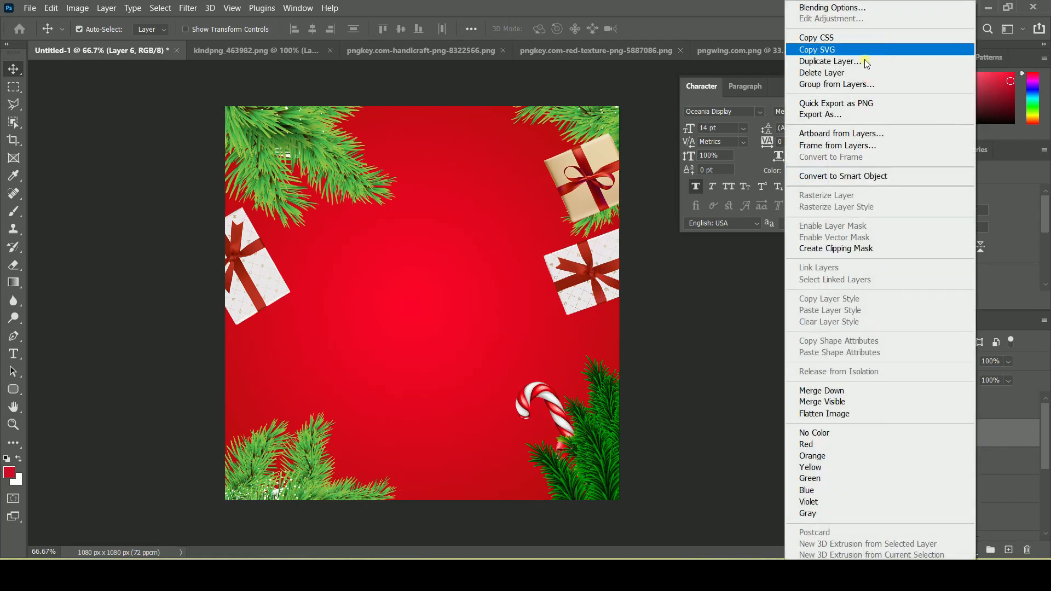
pyautogui.click(873, 45)
pyautogui.click(640, 152)
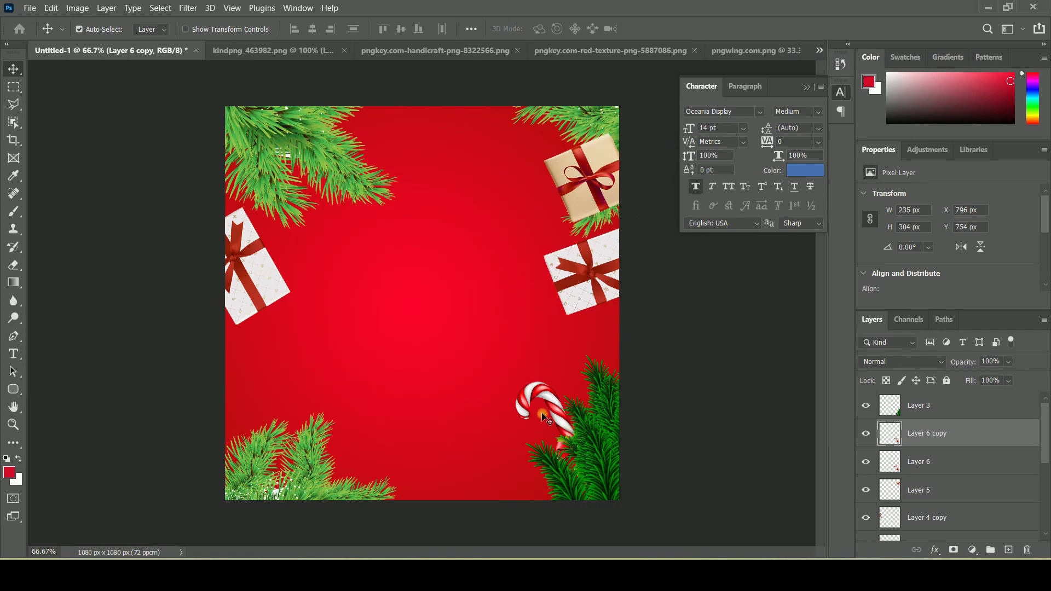
pyautogui.moveTo(552, 403); pyautogui.dragTo(327, 422)
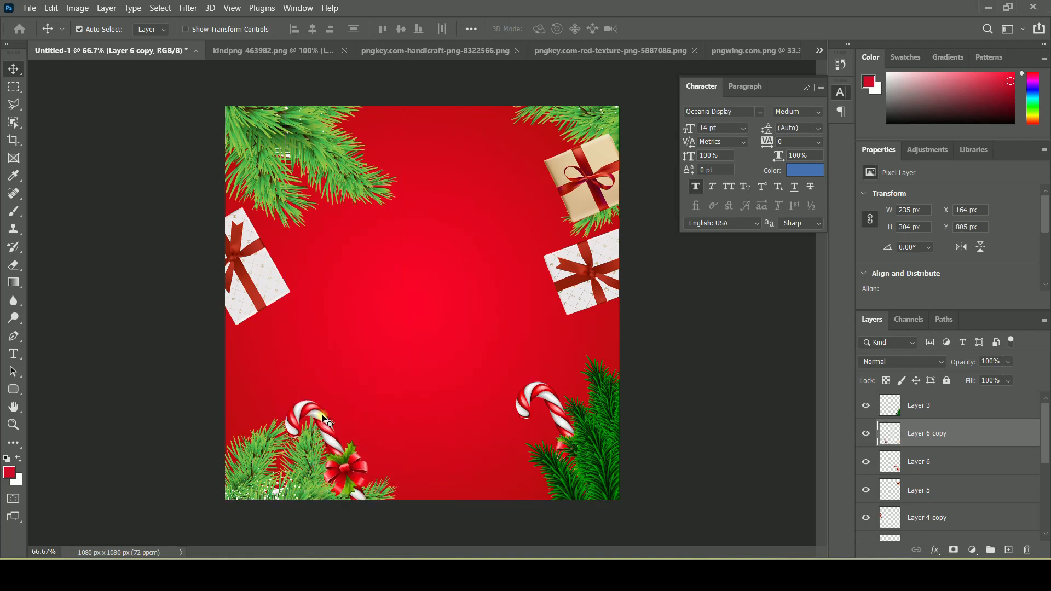
# Flip the lower-left candy cane horizontally, scale it to about 82% and tilt it about 13° counterclockwise at the branch's right side
pyautogui.hotkey('ctrl', 't')
pyautogui.rightClick(327, 421)
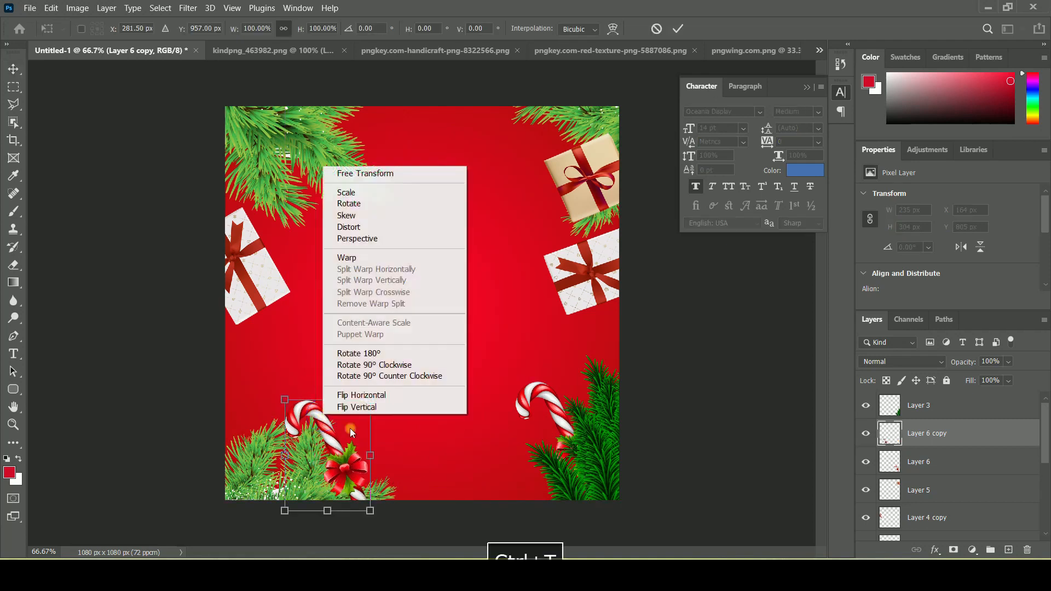
pyautogui.click(384, 395)
pyautogui.moveTo(385, 422); pyautogui.dragTo(370, 445)
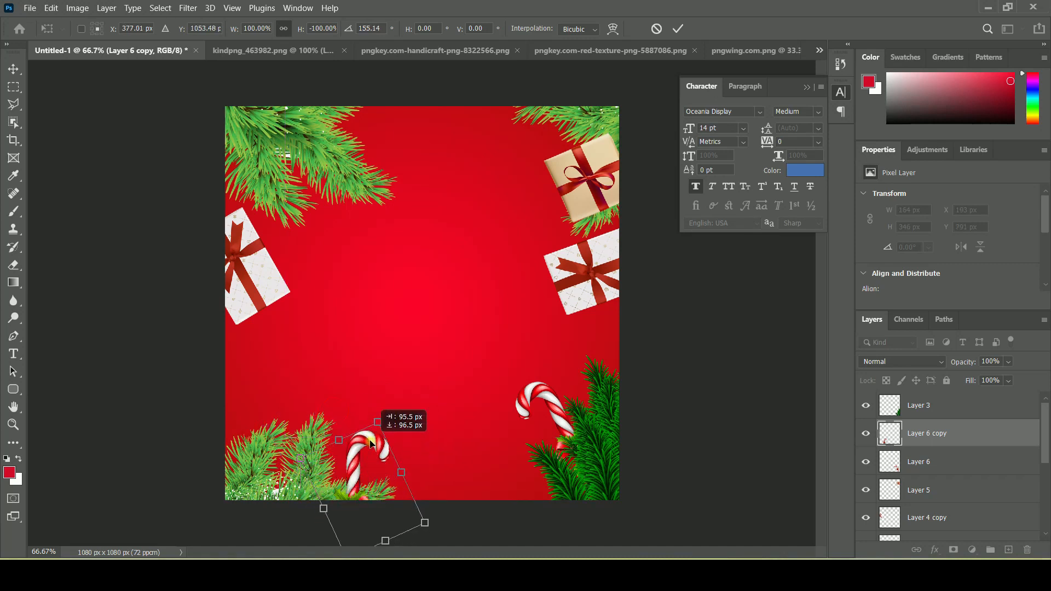
pyautogui.moveTo(489, 449); pyautogui.dragTo(489, 483)
pyautogui.moveTo(382, 418); pyautogui.dragTo(360, 446)
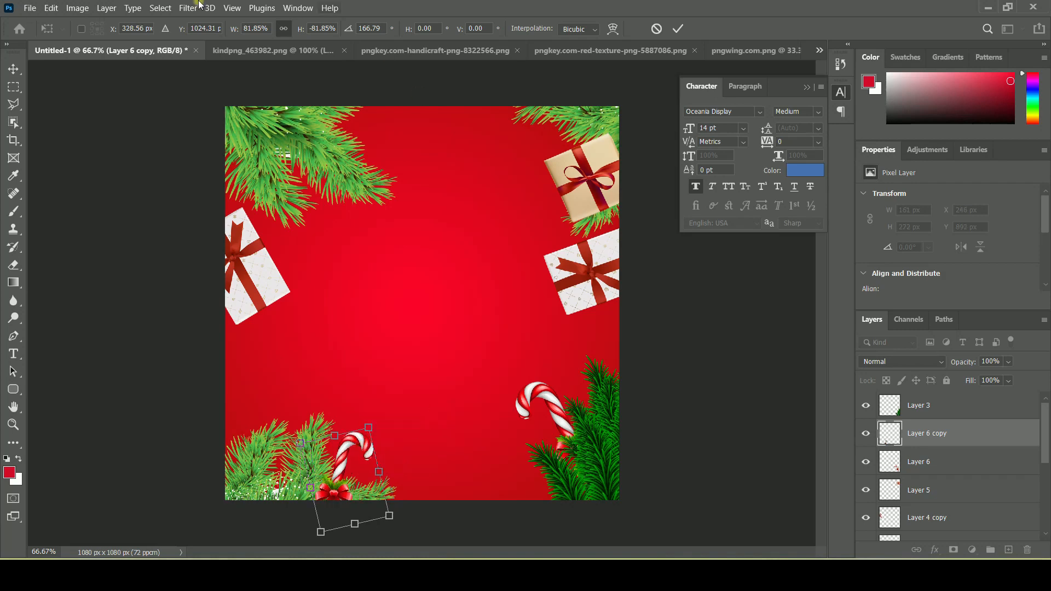
pyautogui.click(17, 73)
# Duplicate the lower-right candy cane and move the copy onto the upper-left branch
pyautogui.click(562, 418)
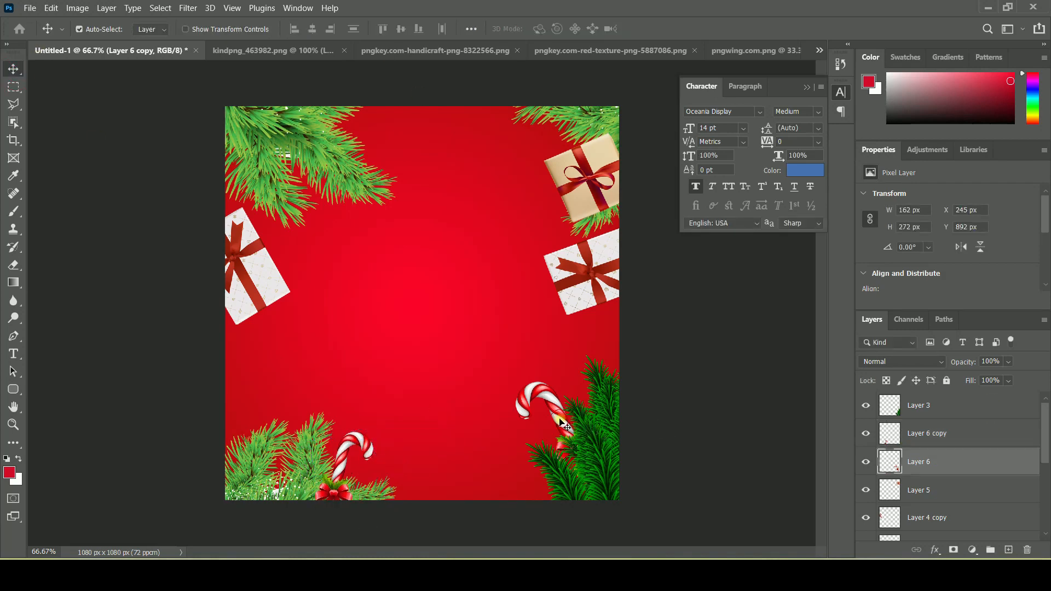
pyautogui.rightClick(994, 465)
pyautogui.click(860, 60)
pyautogui.click(629, 150)
pyautogui.hotkey('ctrl', 't')
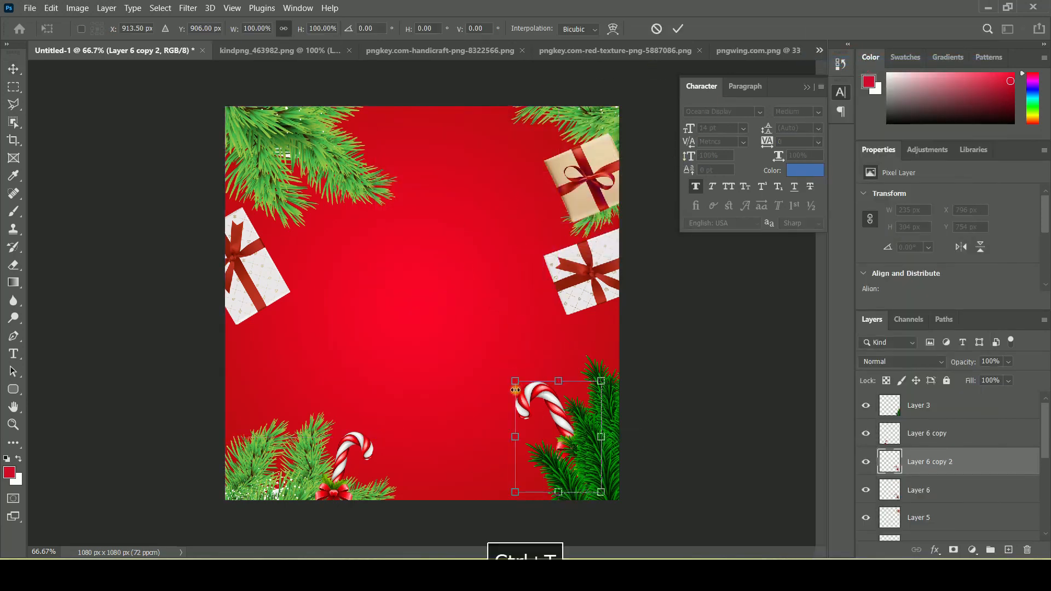
pyautogui.moveTo(597, 423); pyautogui.dragTo(372, 198)
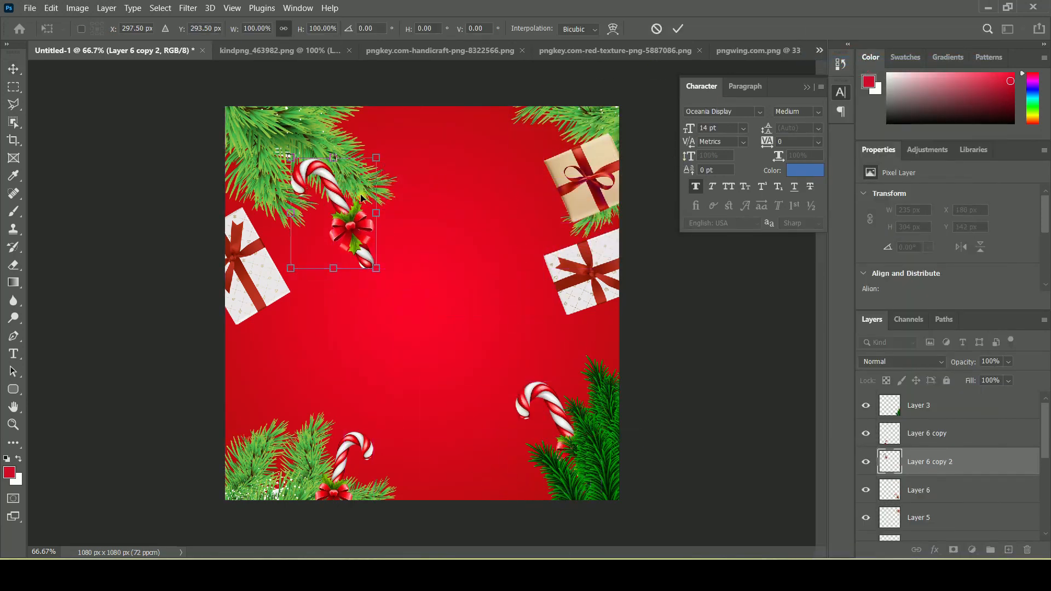
# Flip the upper-left candy cane vertically, rotate it about 75° counterclockwise and place it across the branch near the corner
pyautogui.rightClick(342, 192)
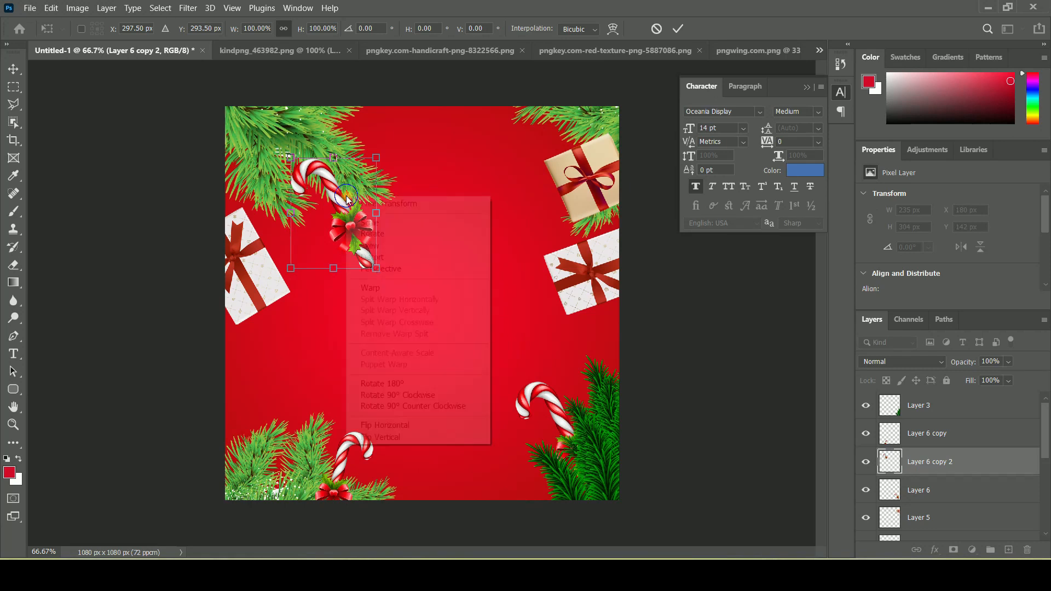
pyautogui.click(414, 438)
pyautogui.moveTo(416, 212); pyautogui.dragTo(347, 149)
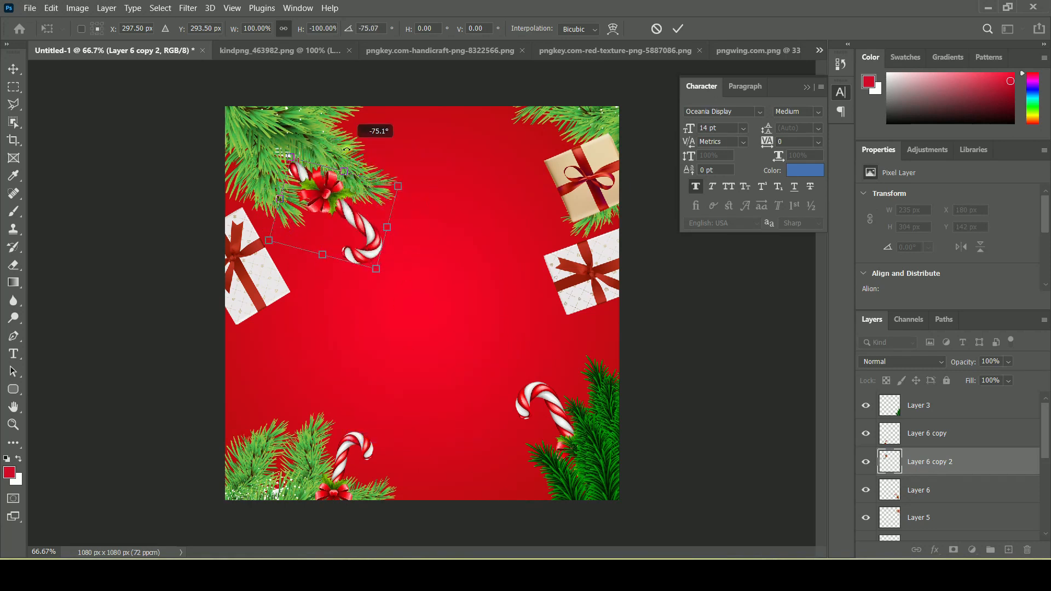
pyautogui.moveTo(340, 192); pyautogui.dragTo(295, 156)
pyautogui.click(12, 69)
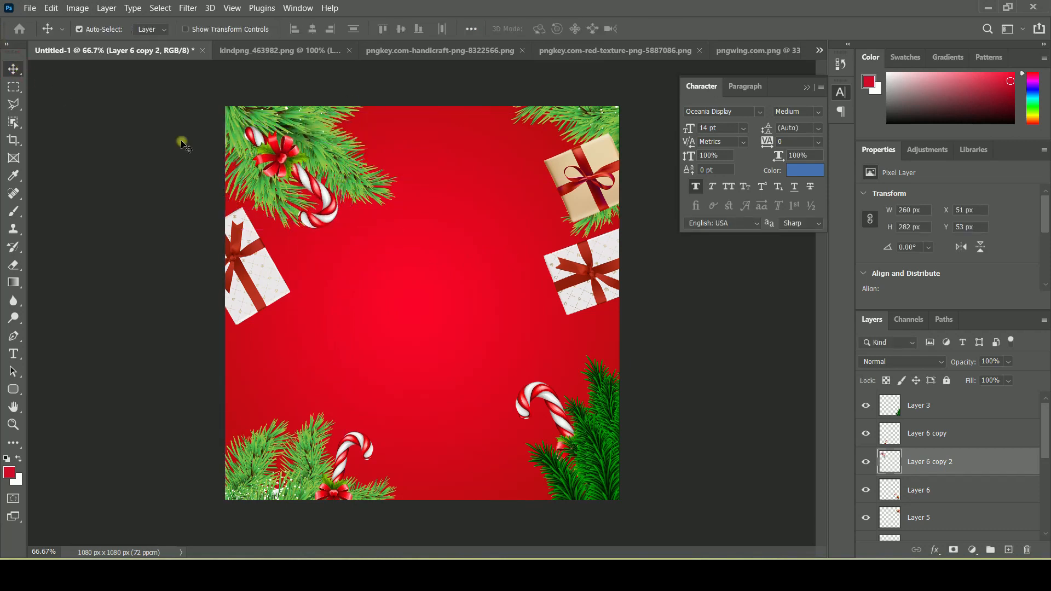
# Move the upper-left branch layer directly above the candy cane copy lying over it
pyautogui.click(322, 160)
pyautogui.moveTo(938, 526); pyautogui.dragTo(938, 409)
pyautogui.scroll(3, 938, 416)
pyautogui.moveTo(965, 495); pyautogui.dragTo(969, 407)
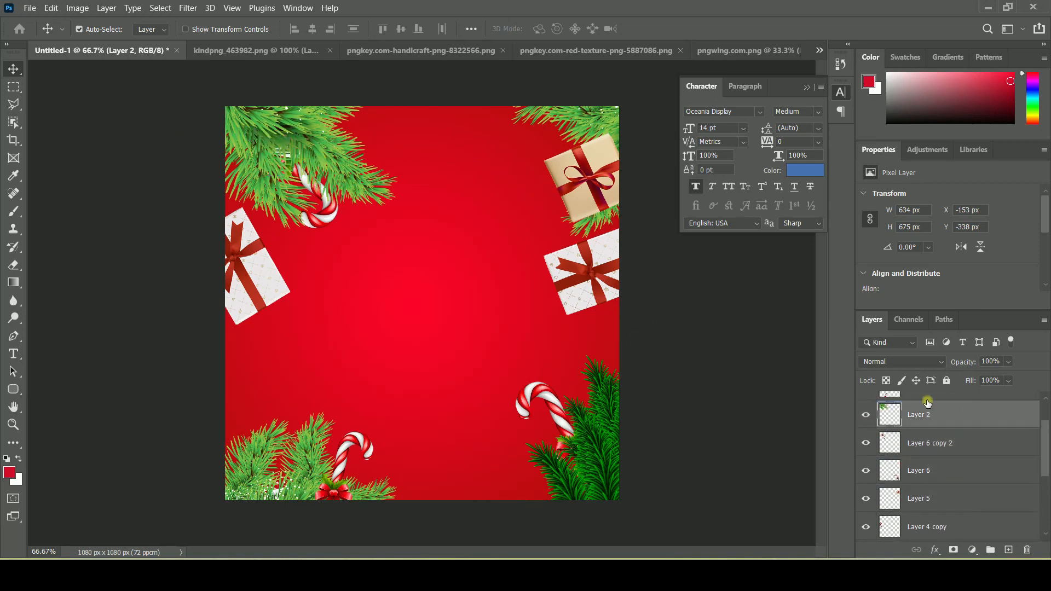
# Copy the gold snowflake from kindpng_463982.png into Untitled-1
pyautogui.click(258, 49)
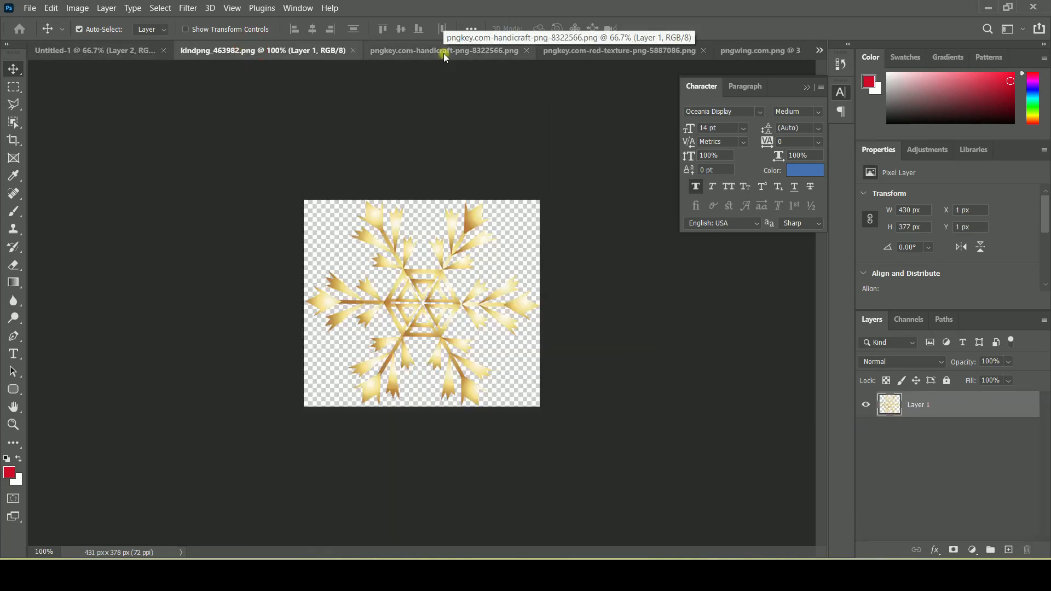
pyautogui.hotkey('ctrl', 'a')
pyautogui.hotkey('ctrl', 'c')
pyautogui.click(103, 49)
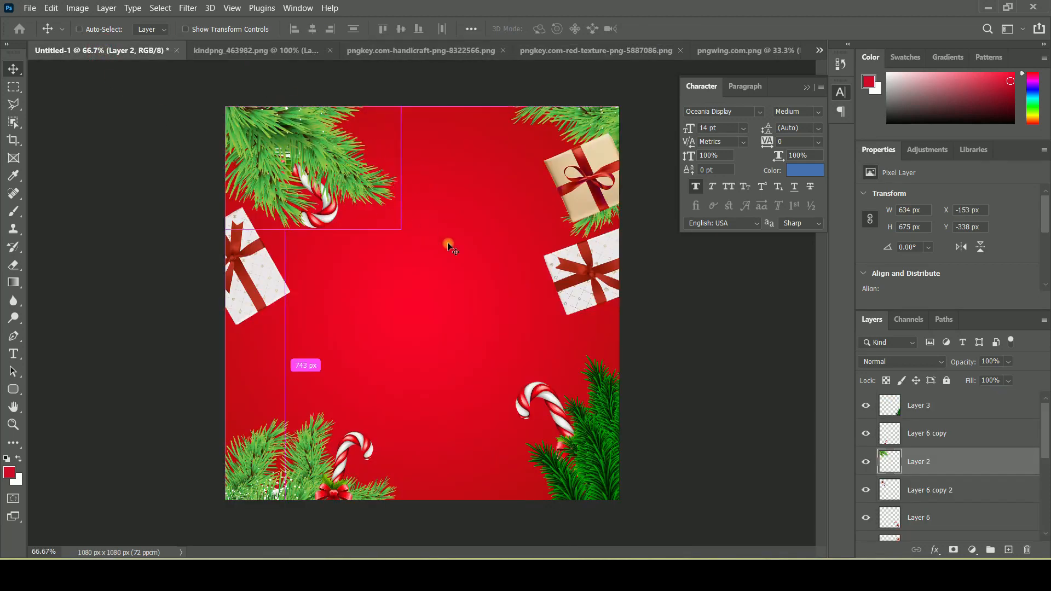
pyautogui.hotkey('ctrl', 'v')
# Scale the snowflake to about 40.4% and place it on the right part of the upper-left branch
pyautogui.hotkey('ctrl', 't')
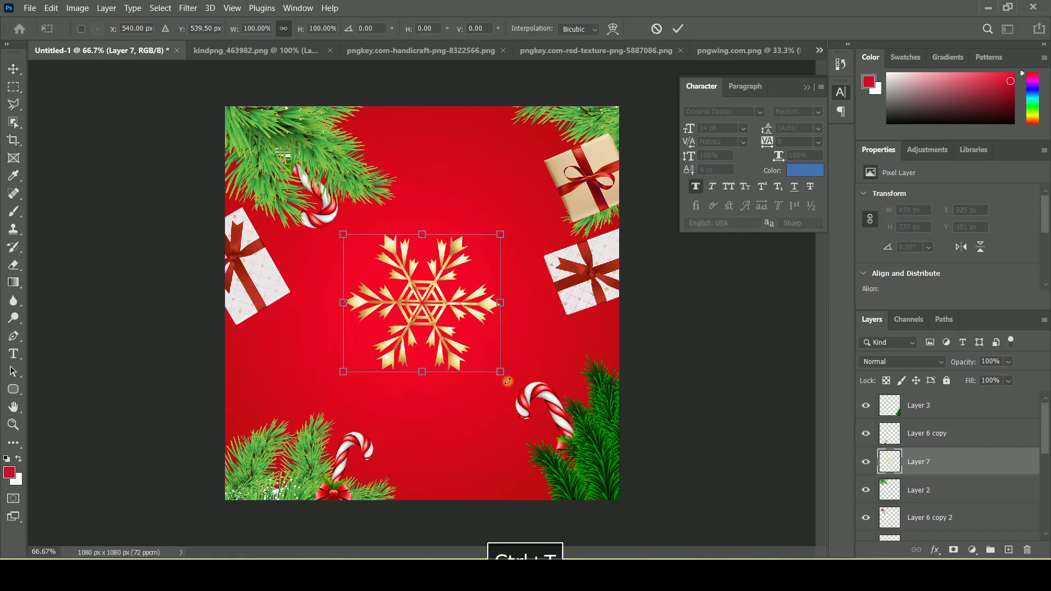
pyautogui.moveTo(502, 376); pyautogui.dragTo(454, 330)
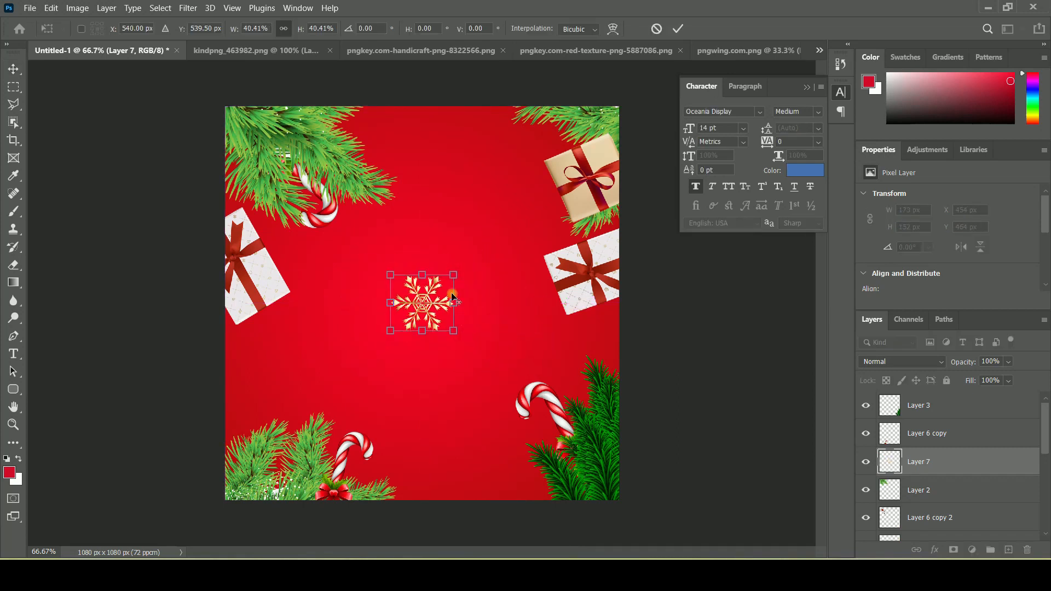
pyautogui.moveTo(440, 287); pyautogui.dragTo(357, 124)
pyautogui.press('Return')
# Duplicate the snowflake, shrink the copy to about 114 x 101 px and place it at the bottom edge beside the dark green branch
pyautogui.rightClick(936, 461)
pyautogui.click(858, 59)
pyautogui.click(637, 153)
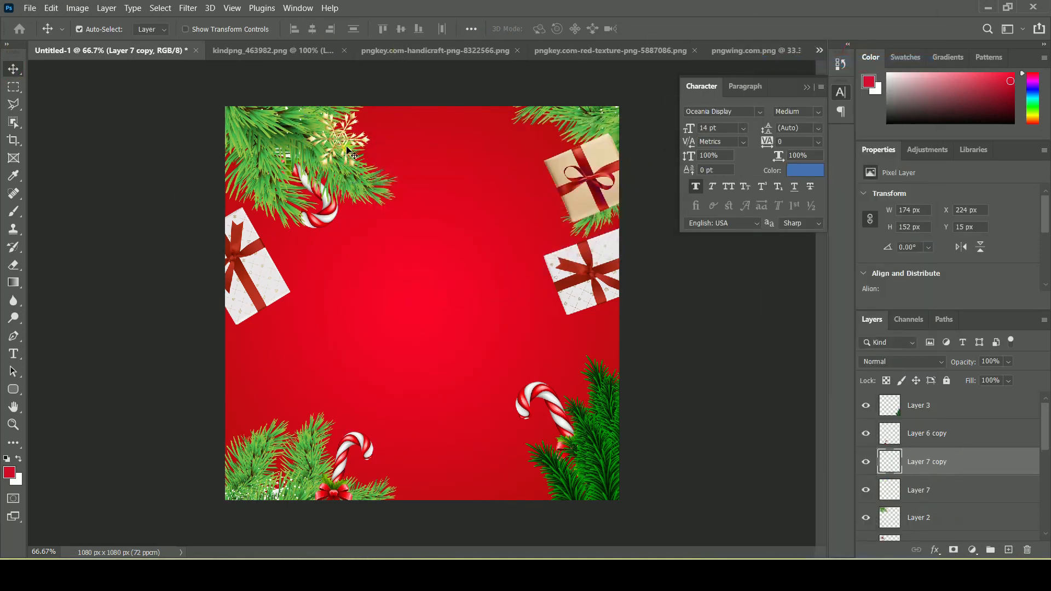
pyautogui.moveTo(345, 146); pyautogui.dragTo(517, 490)
pyautogui.hotkey('ctrl', 't')
pyautogui.moveTo(554, 445); pyautogui.dragTo(530, 484)
pyautogui.click(16, 67)
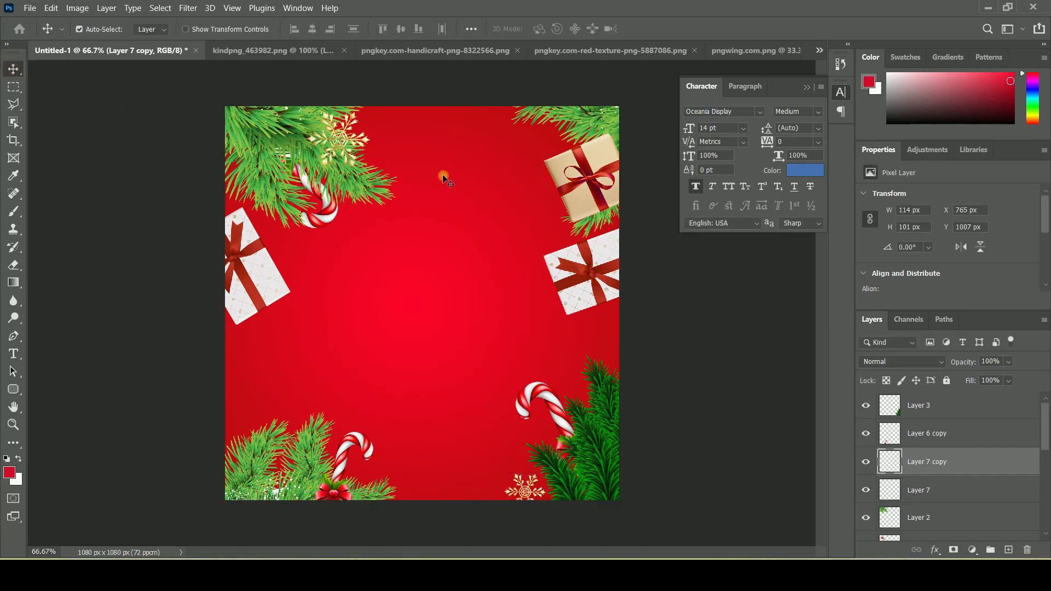
# Copy the glass bauble from pngkey.com-handicraft-png-8322566.png into Untitled-1
pyautogui.click(307, 50)
pyautogui.click(402, 51)
pyautogui.hotkey('ctrl', 'a')
pyautogui.hotkey('ctrl', 'c')
pyautogui.click(126, 50)
pyautogui.hotkey('ctrl', 'v')
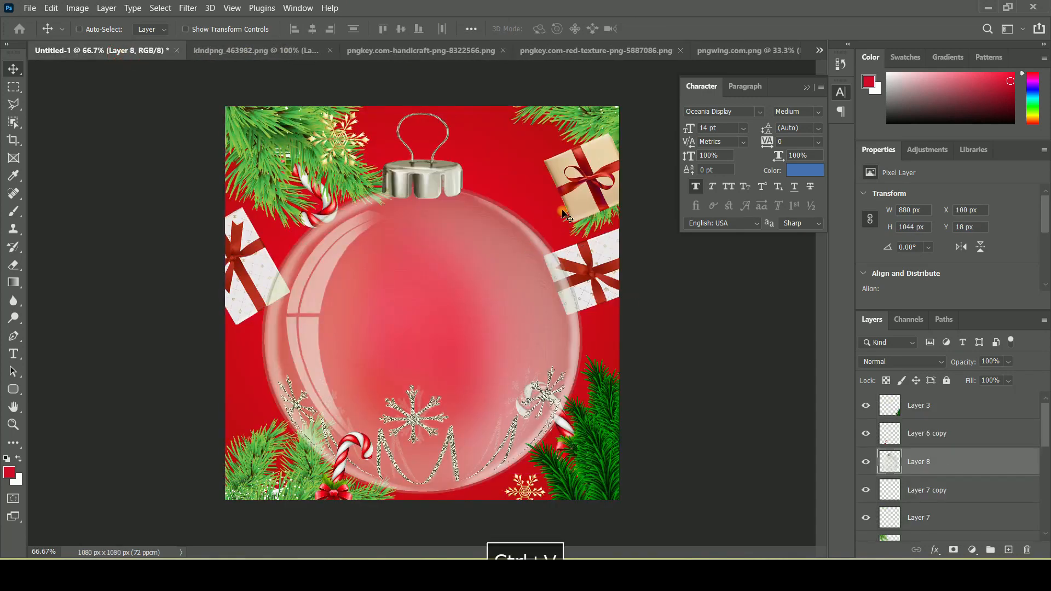
# Shrink the bauble to about 139 x 159 px, tilt it clockwise and place it to the upper left of the beige gift
pyautogui.hotkey('ctrl', 't')
pyautogui.moveTo(584, 112); pyautogui.dragTo(458, 274)
pyautogui.moveTo(482, 329); pyautogui.dragTo(564, 131)
pyautogui.moveTo(625, 143); pyautogui.dragTo(614, 158)
pyautogui.moveTo(552, 145); pyautogui.dragTo(540, 153)
pyautogui.moveTo(609, 170); pyautogui.dragTo(548, 176)
pyautogui.moveTo(566, 129); pyautogui.dragTo(562, 128)
pyautogui.click(13, 68)
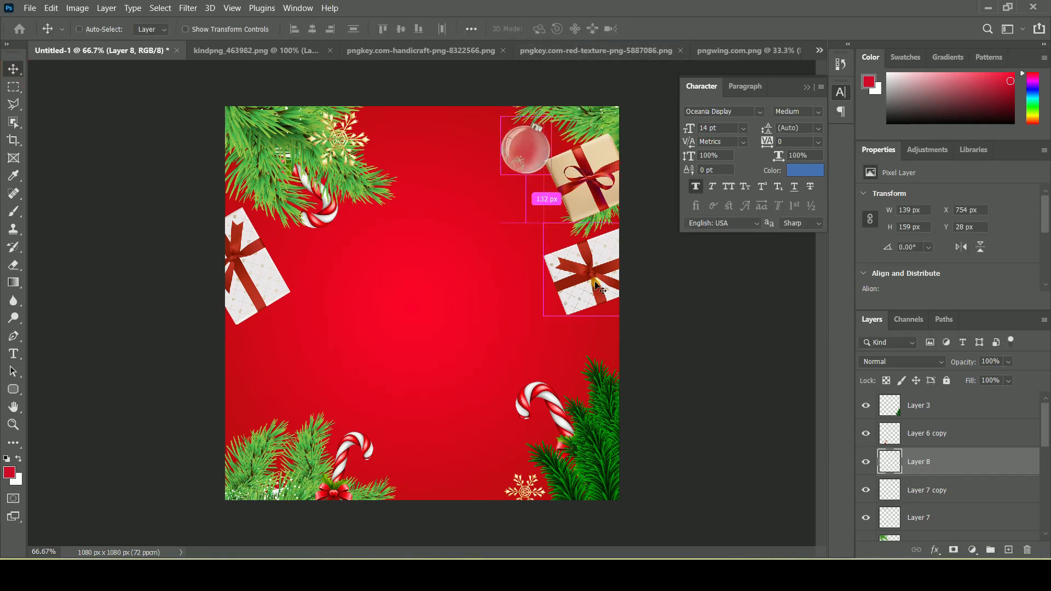
# Paste a second glass bauble, shrink it to about 147 x 168 px and place it at the left edge above the lower-left branch
pyautogui.hotkey('ctrl', 'v')
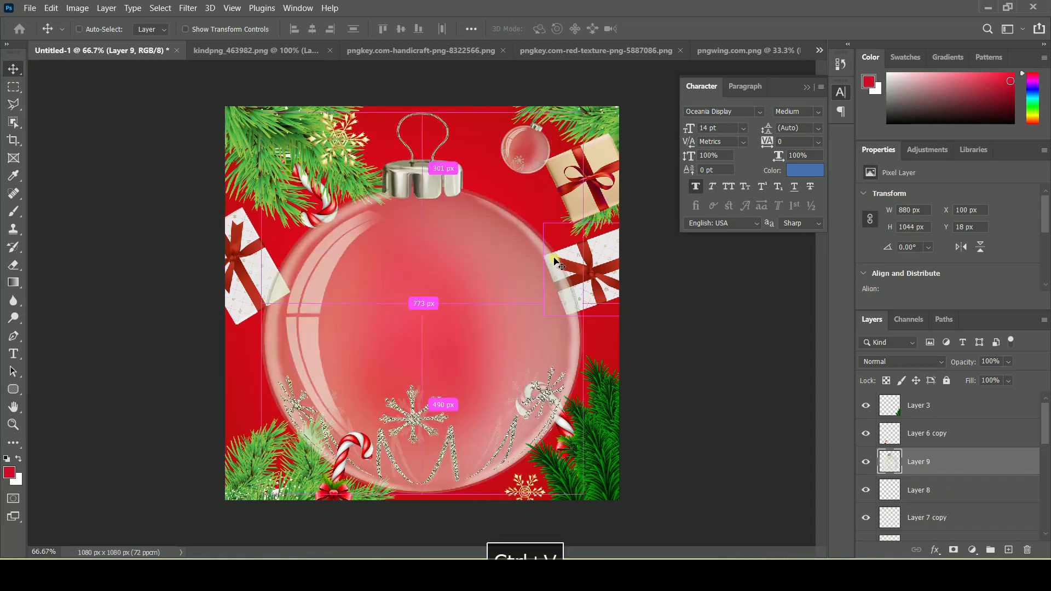
pyautogui.hotkey('ctrl', 't')
pyautogui.moveTo(583, 116); pyautogui.dragTo(329, 380)
pyautogui.click(13, 72)
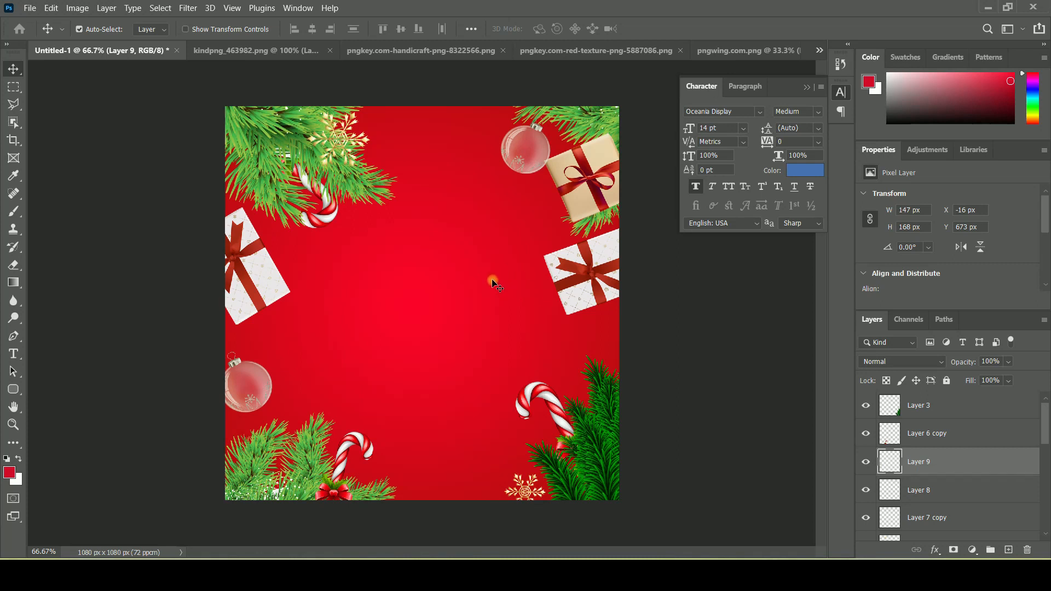
# Scale the upper-left branch to about 82% and shift it left toward the corner
pyautogui.click(362, 185)
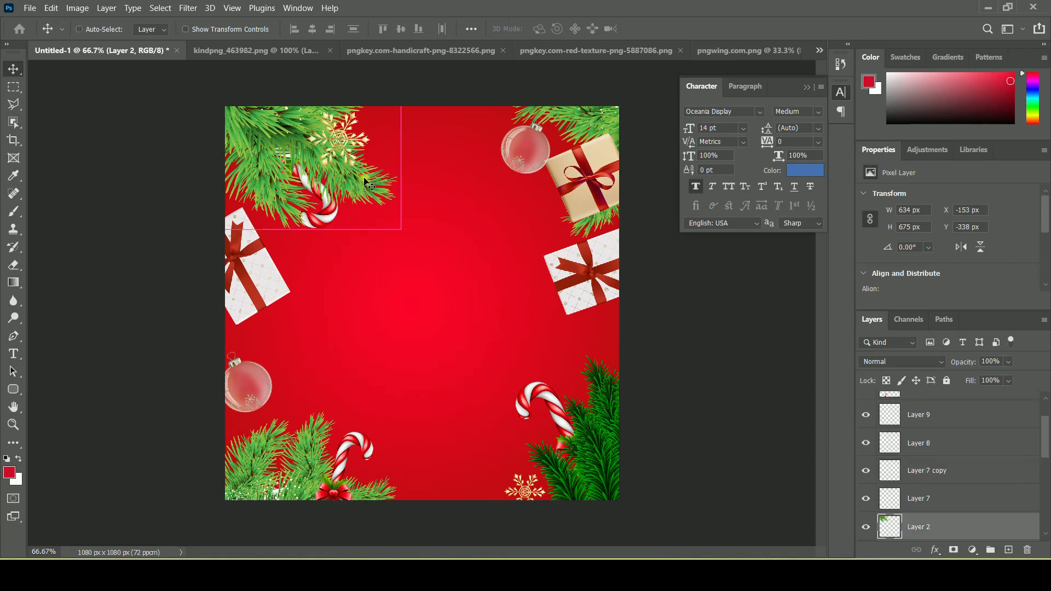
pyautogui.hotkey('ctrl', 't')
pyautogui.moveTo(400, 229); pyautogui.dragTo(380, 207)
pyautogui.moveTo(280, 136); pyautogui.dragTo(267, 138)
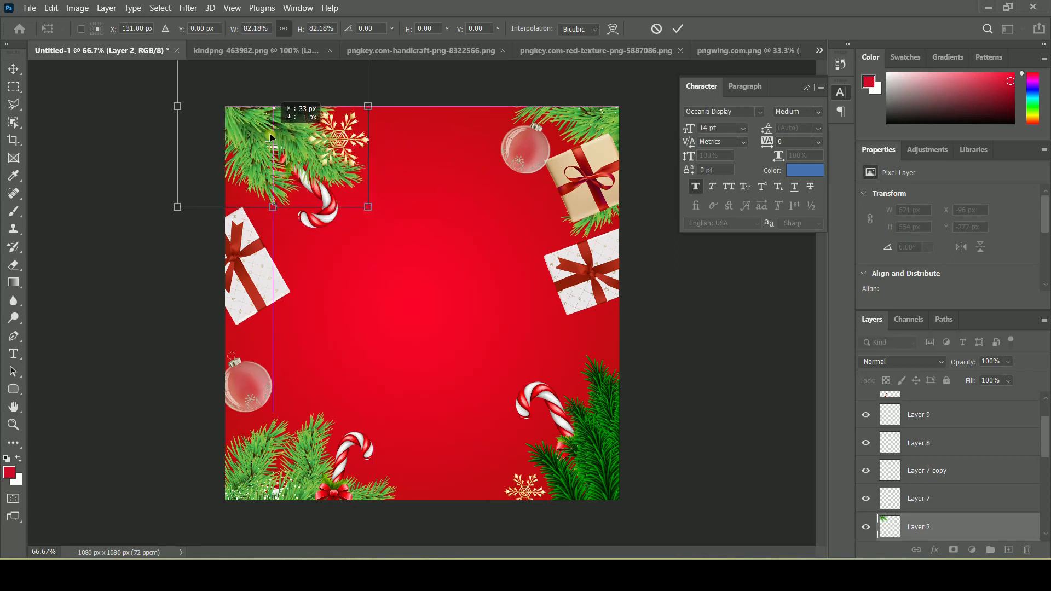
pyautogui.press('Return')
# Shift the upper-left candy cane up and left, and nudge the adjacent snowflake slightly left
pyautogui.moveTo(331, 204); pyautogui.dragTo(315, 198)
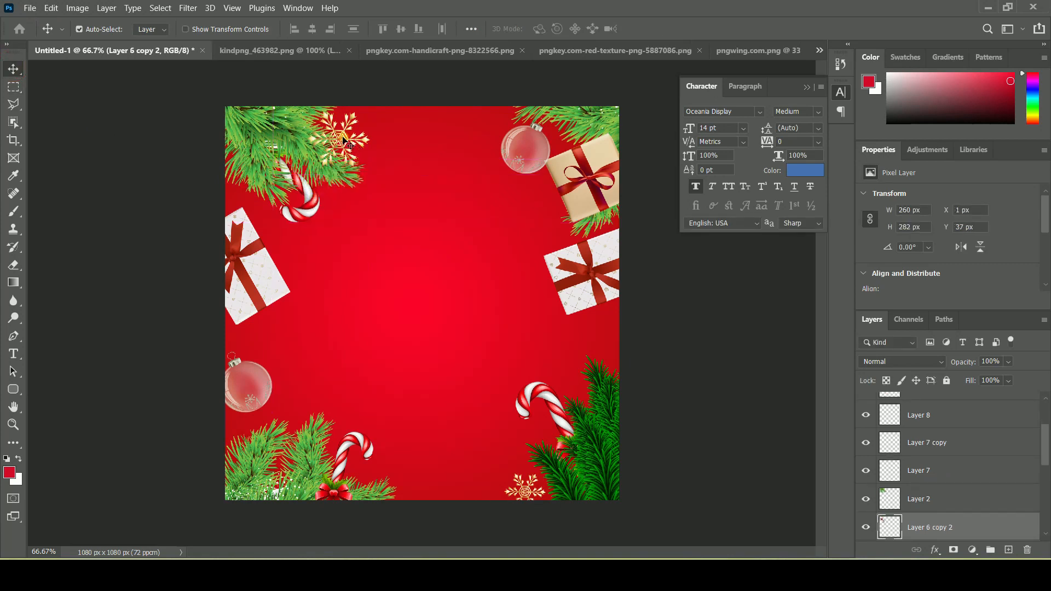
pyautogui.click(344, 141)
pyautogui.moveTo(344, 141)
pyautogui.mouseDown()
pyautogui.moveTo(328, 140)
pyautogui.moveTo(336, 141)
pyautogui.mouseUp()
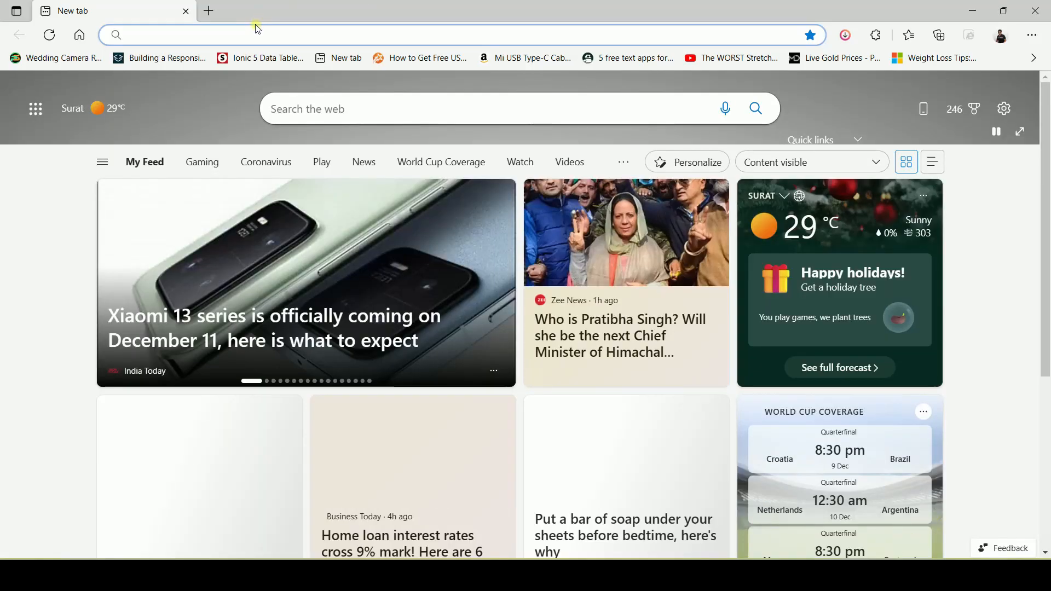
# Switch to the Edge browser, open Google, search for "shoes png" and browse the image results
pyautogui.click(255, 33)
pyautogui.write('go')
pyautogui.press('Return')
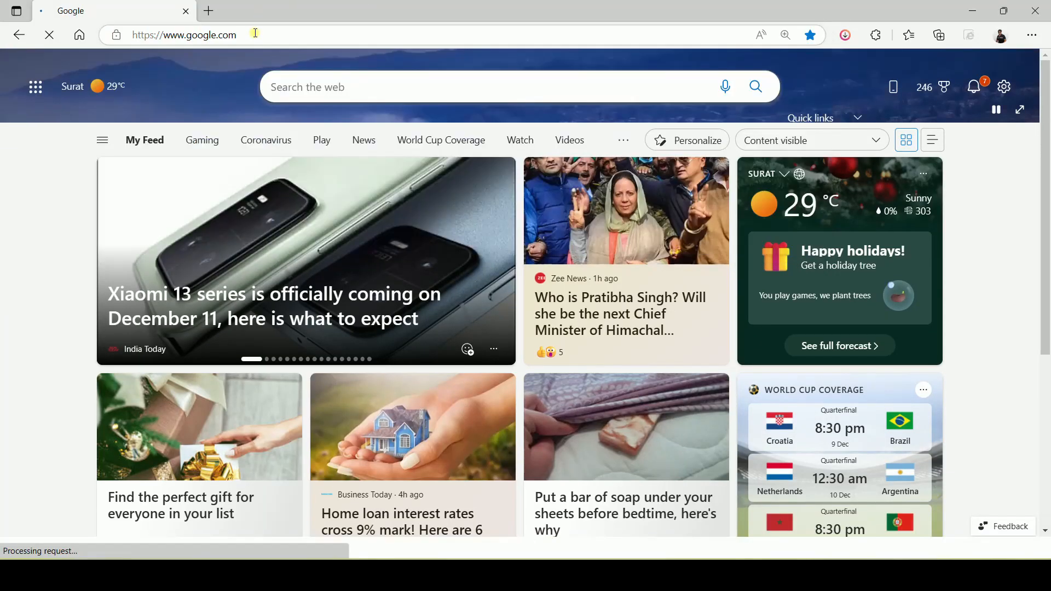
pyautogui.write('shoes png')
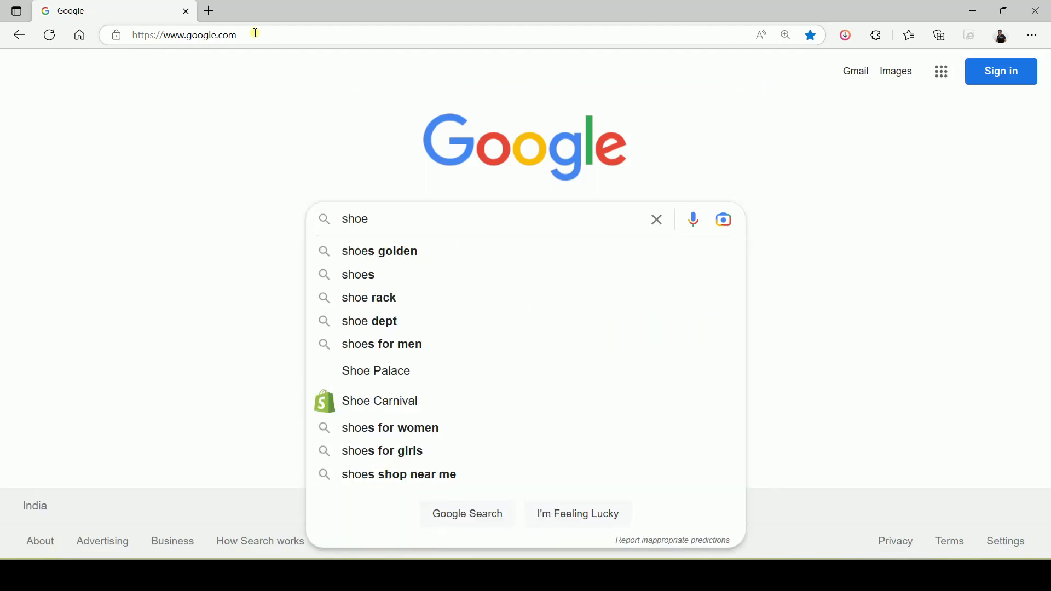
pyautogui.press('Return')
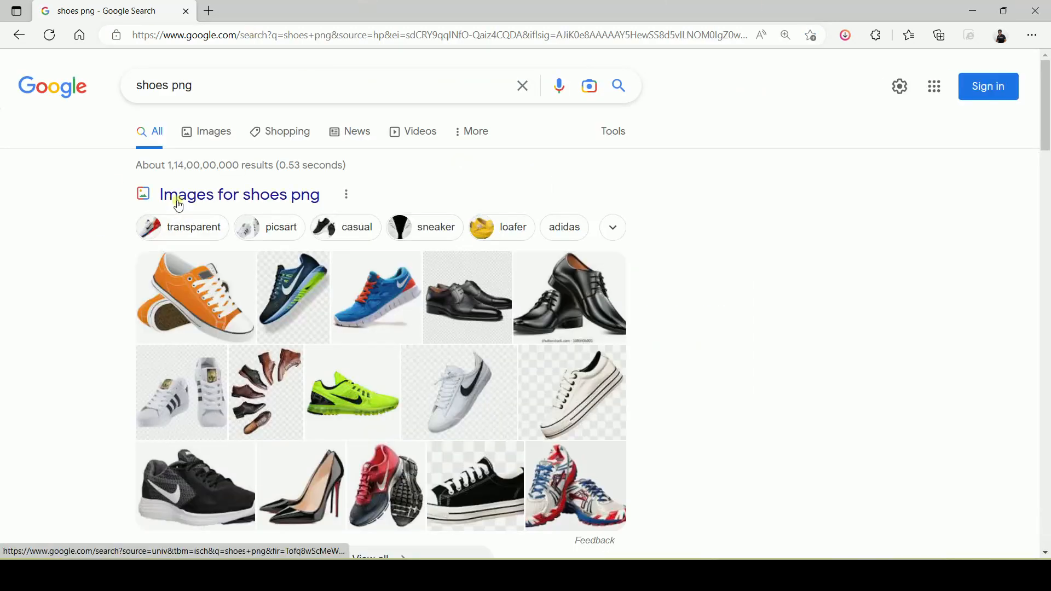
pyautogui.click(219, 140)
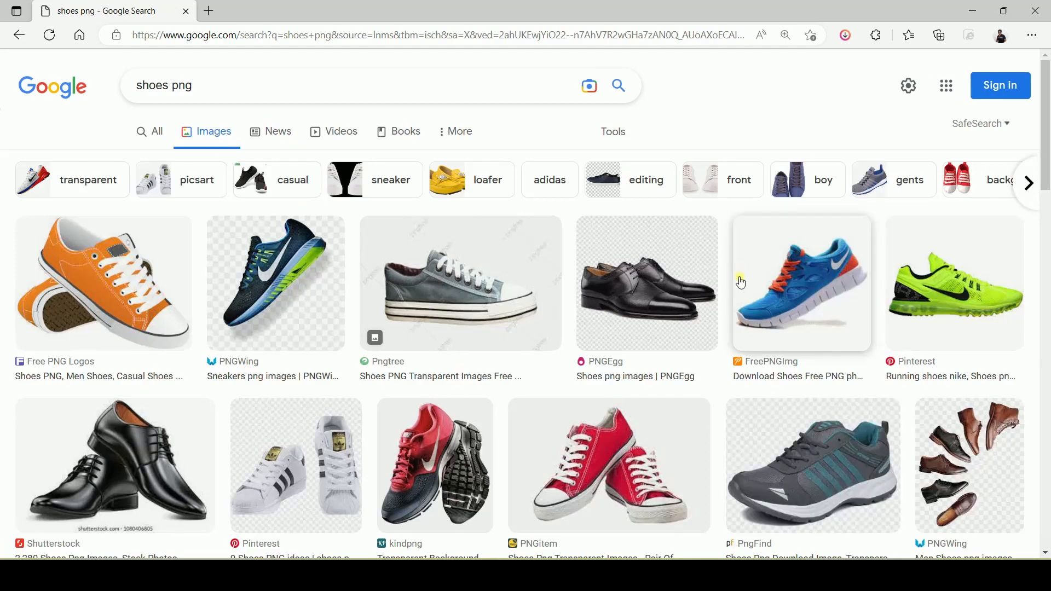
pyautogui.scroll(-2, 722, 279)
pyautogui.scroll(-5, 653, 319)
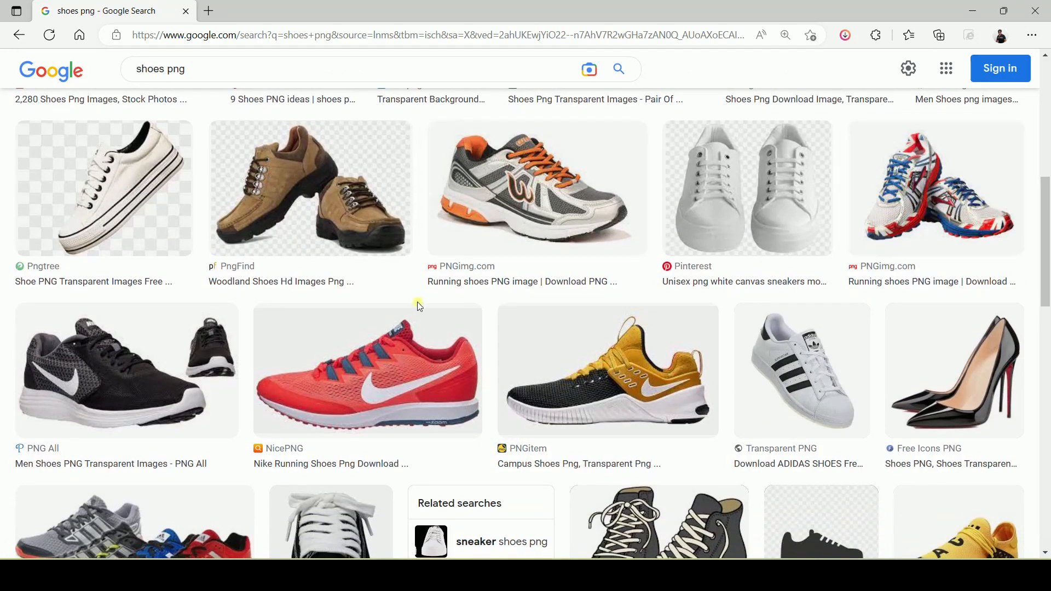
pyautogui.scroll(-4, 418, 304)
pyautogui.scroll(-8, 419, 307)
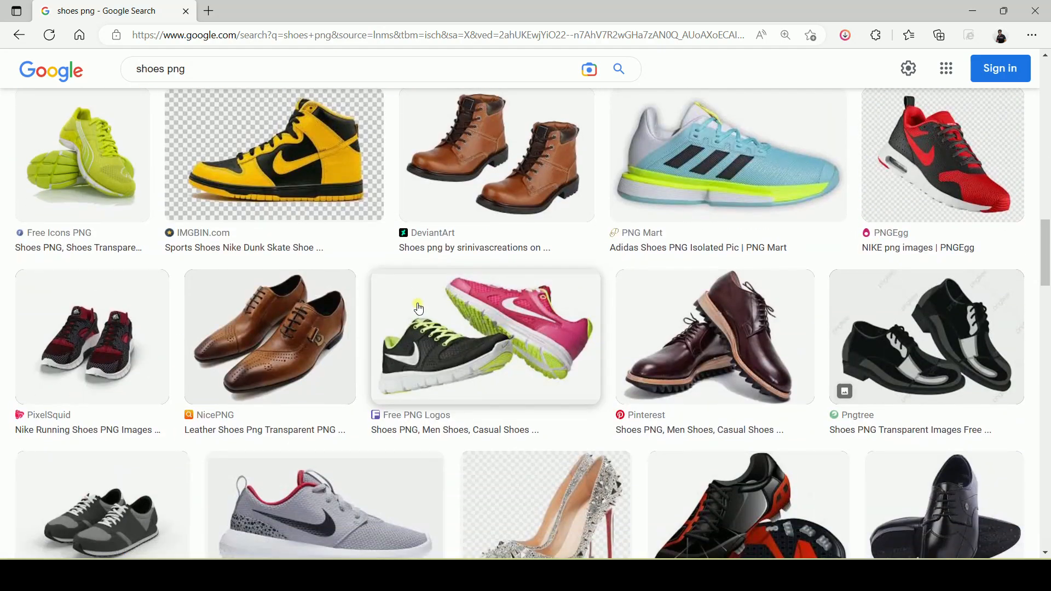
# Find the purple sneakers among the Google image results and visit their PNGWing source page
pyautogui.scroll(-2, 419, 308)
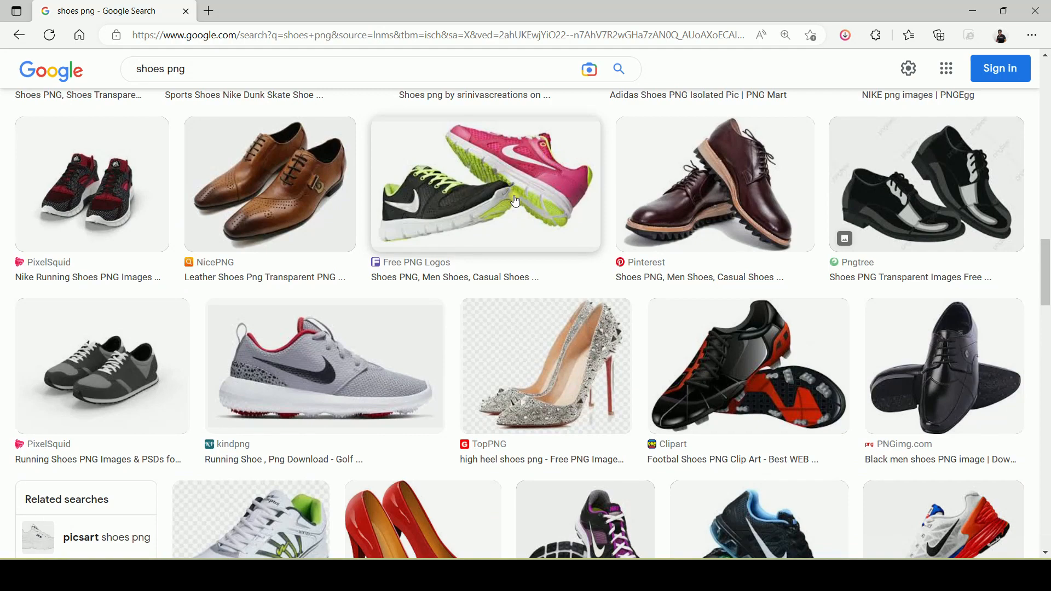
pyautogui.scroll(-4, 515, 202)
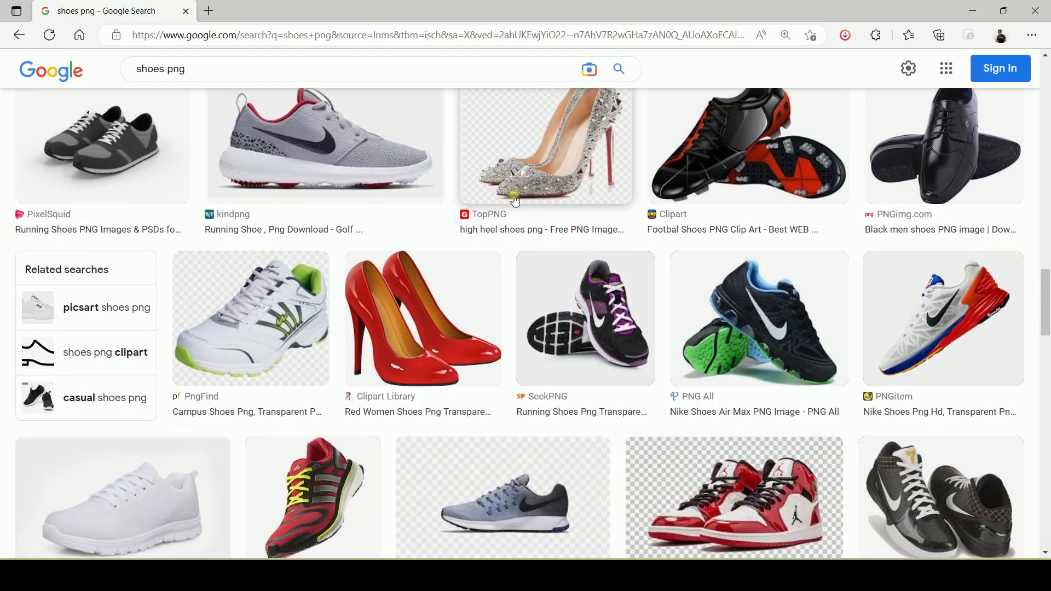
pyautogui.scroll(-4, 516, 201)
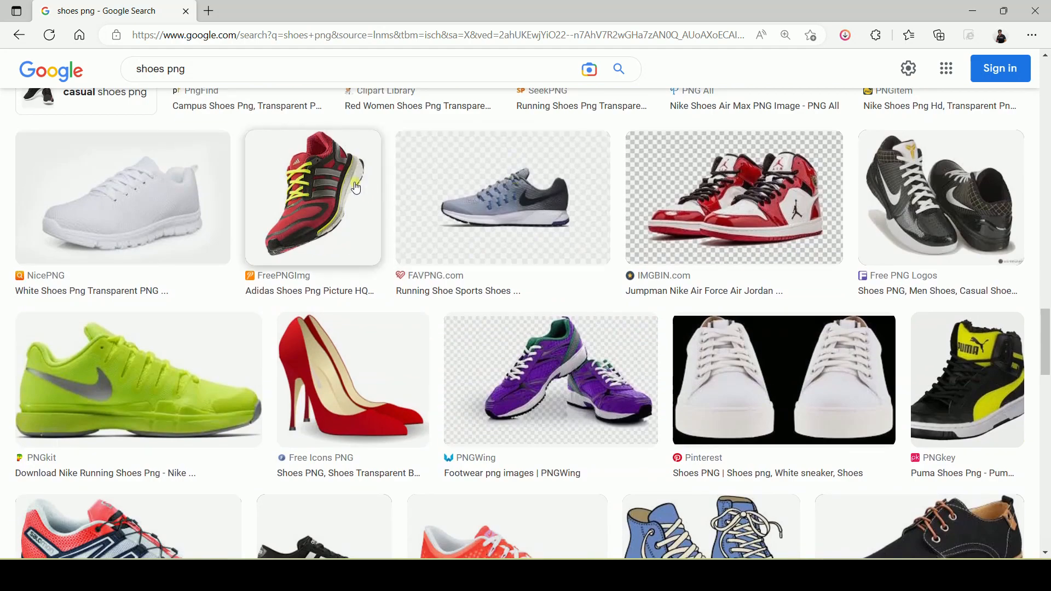
pyautogui.scroll(-4, 432, 257)
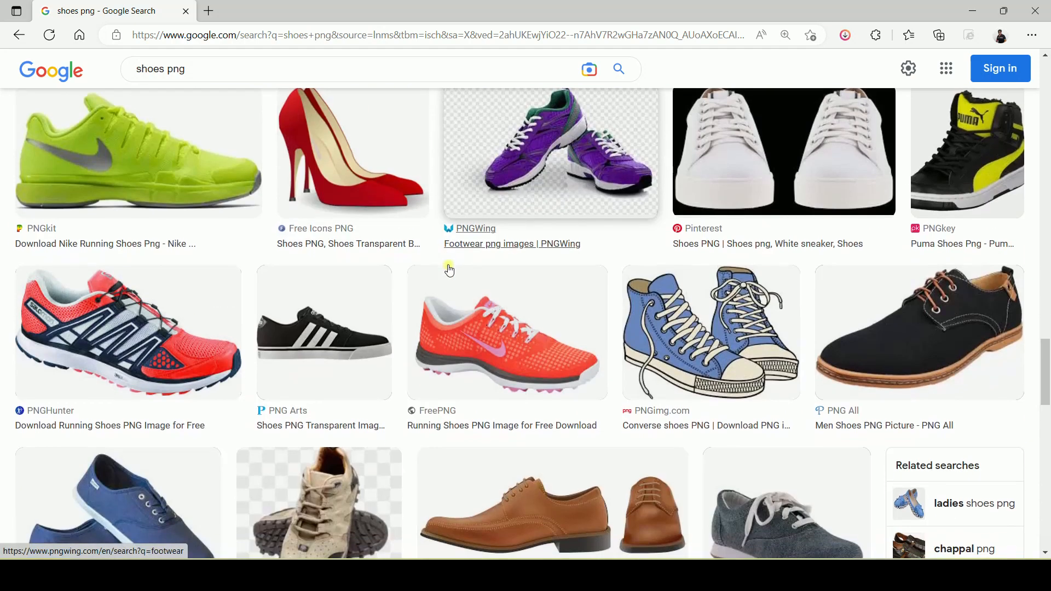
pyautogui.click(559, 178)
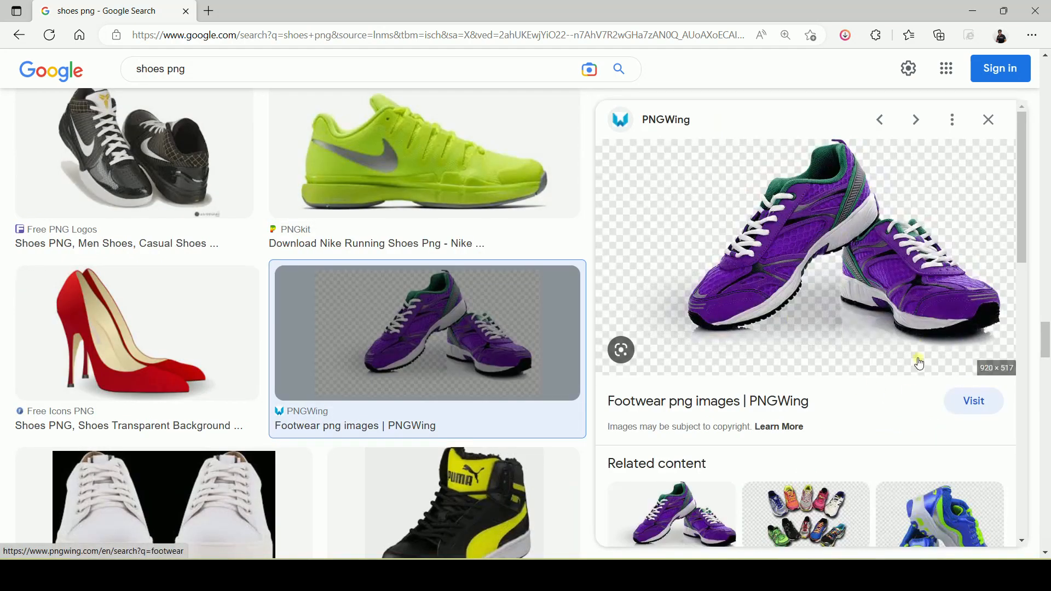
pyautogui.click(974, 405)
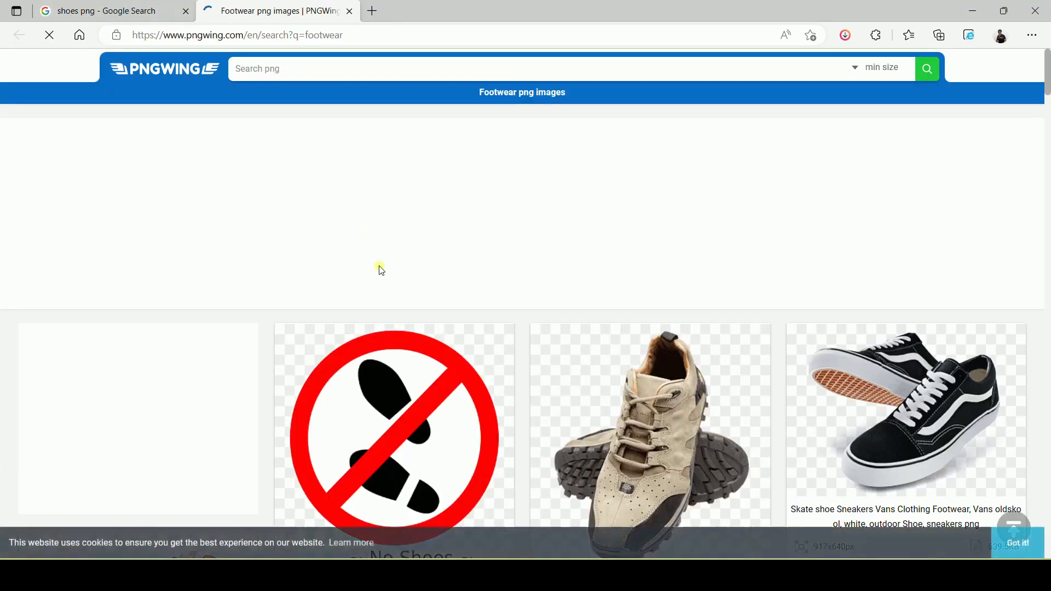
# Locate the purple sport sneakers among PNGWing's footwear images and open their detail page
pyautogui.scroll(-10, 402, 277)
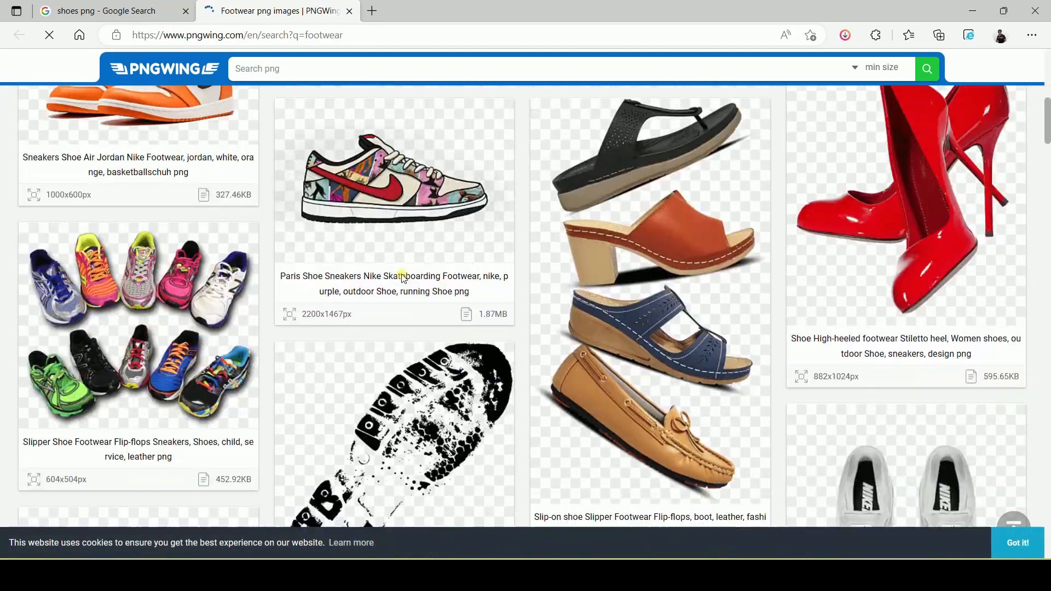
pyautogui.scroll(-5, 401, 277)
pyautogui.scroll(15, 402, 276)
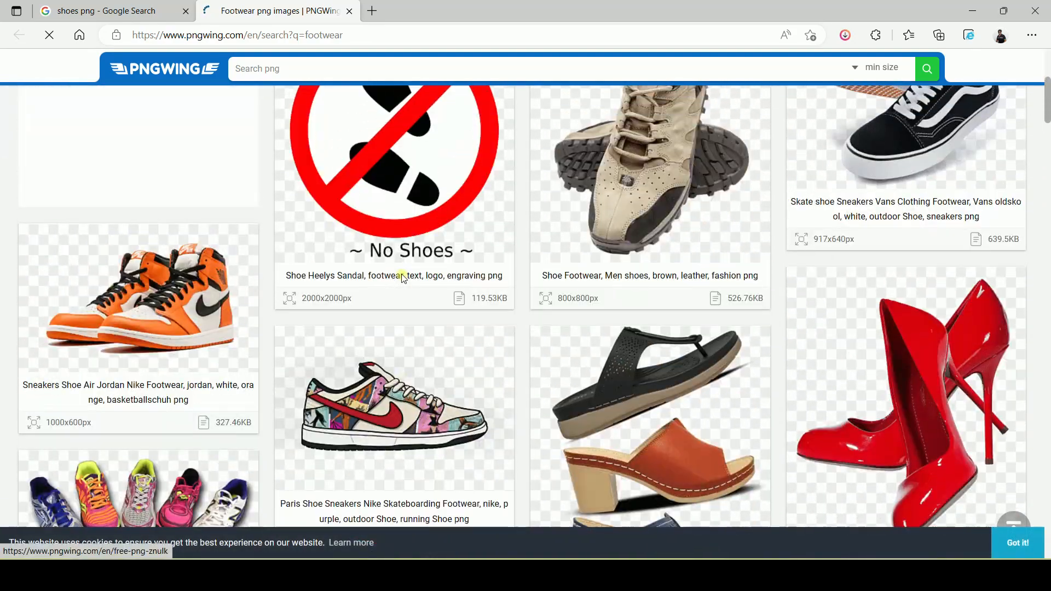
pyautogui.scroll(-20, 402, 277)
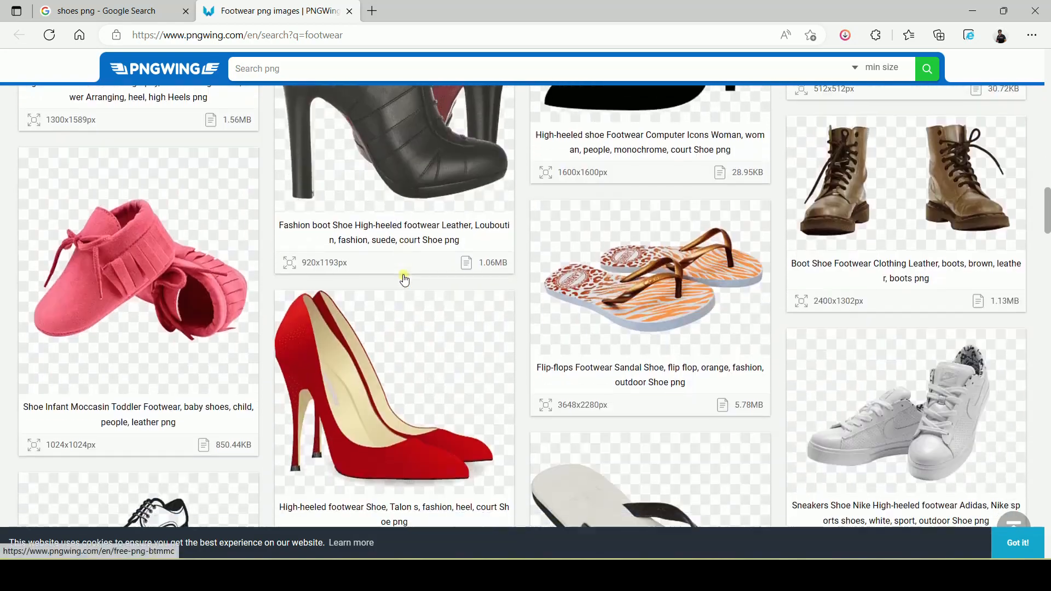
pyautogui.scroll(-10, 404, 280)
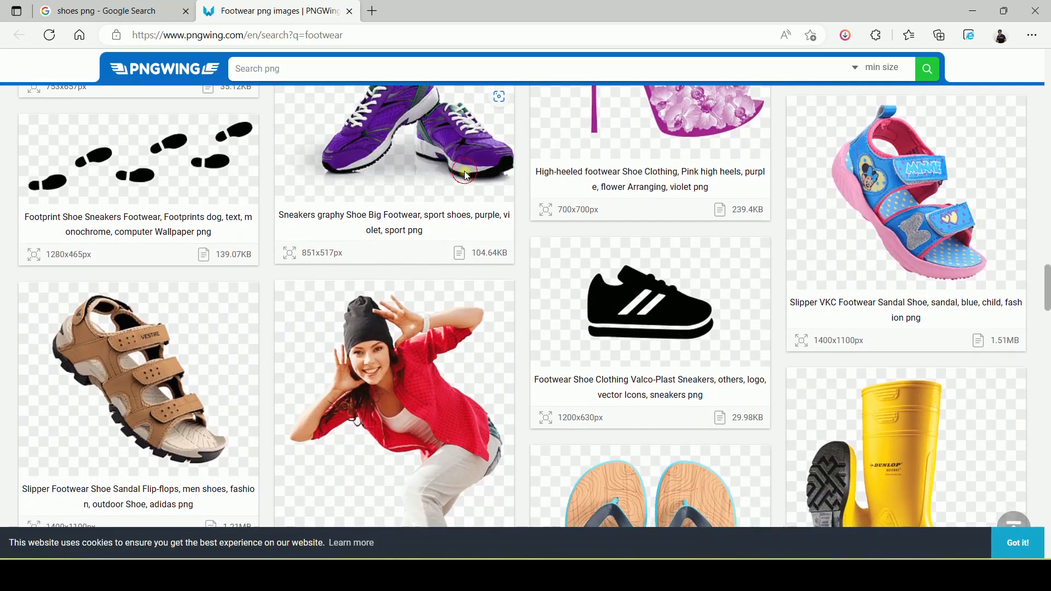
pyautogui.click(467, 175)
# Download the purple sneakers PNG from its PNGWing page
pyautogui.scroll(-4, 504, 323)
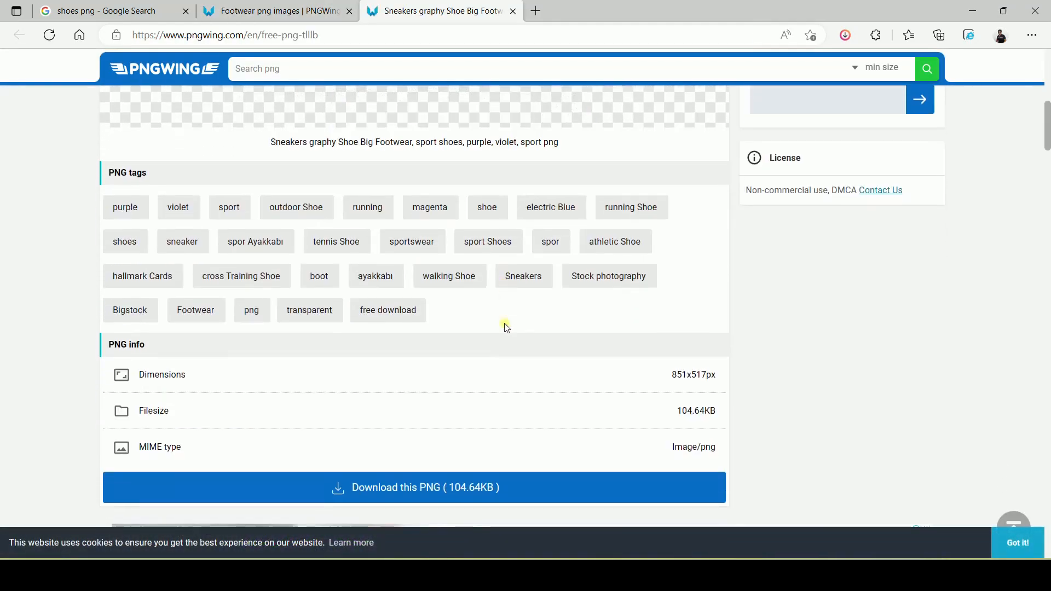
pyautogui.scroll(-4, 504, 327)
pyautogui.click(484, 261)
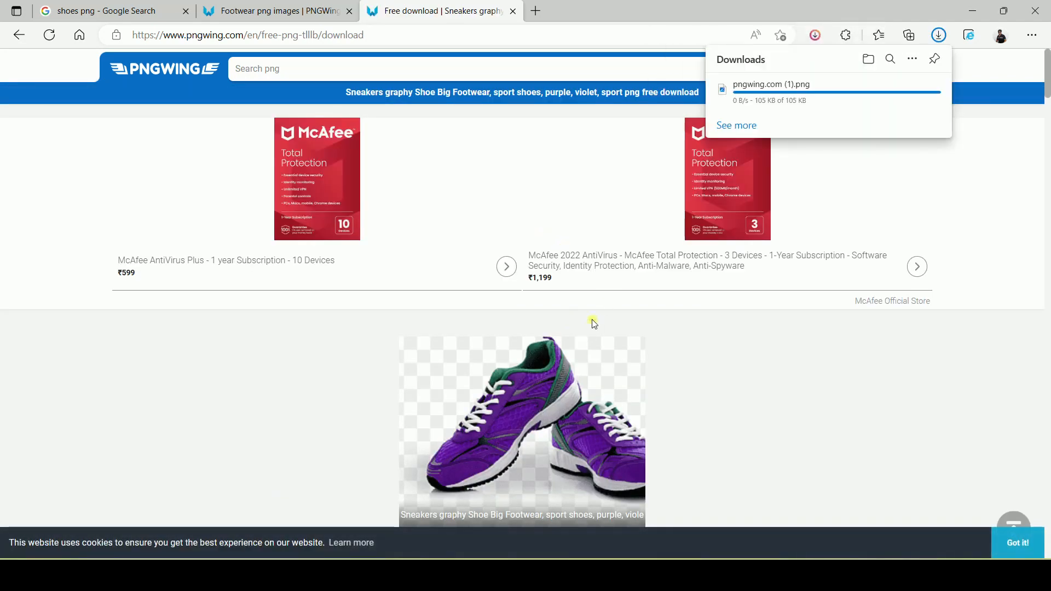
# Switch back to Photoshop and bring up the Open dialog to choose an image file
pyautogui.click(711, 575)
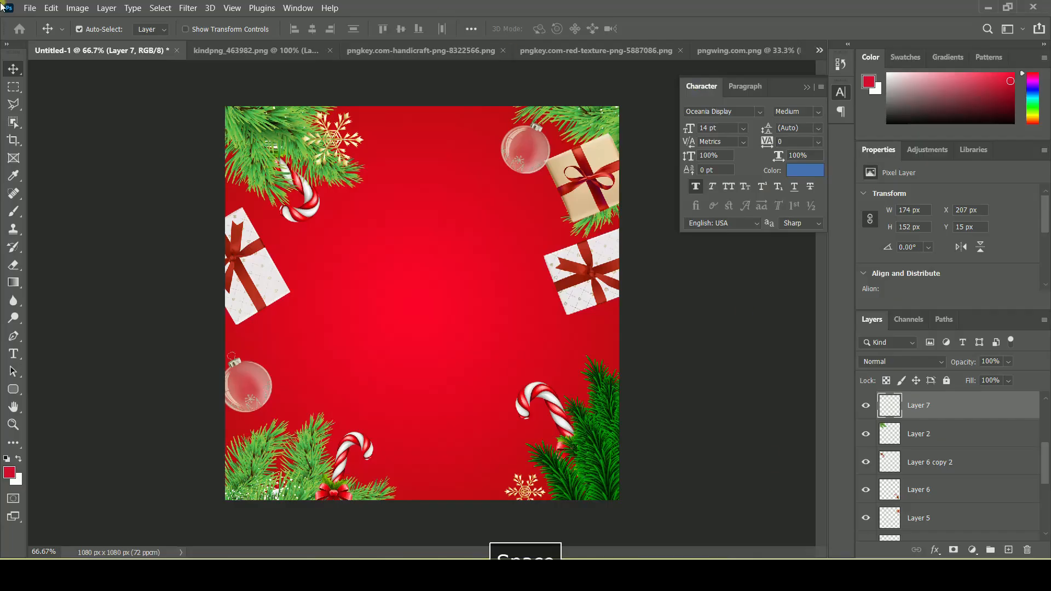
pyautogui.click(30, 8)
pyautogui.click(39, 34)
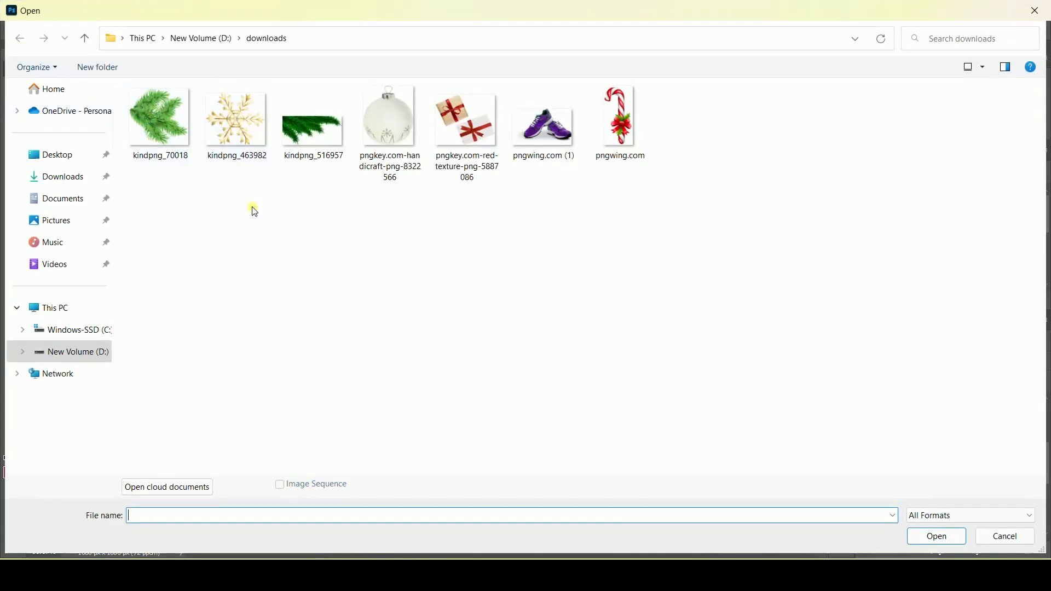
# Open the purple sneakers image pngwing.com (1) and copy the entire picture into the red Untitled-1 Christmas design
pyautogui.doubleClick(545, 155)
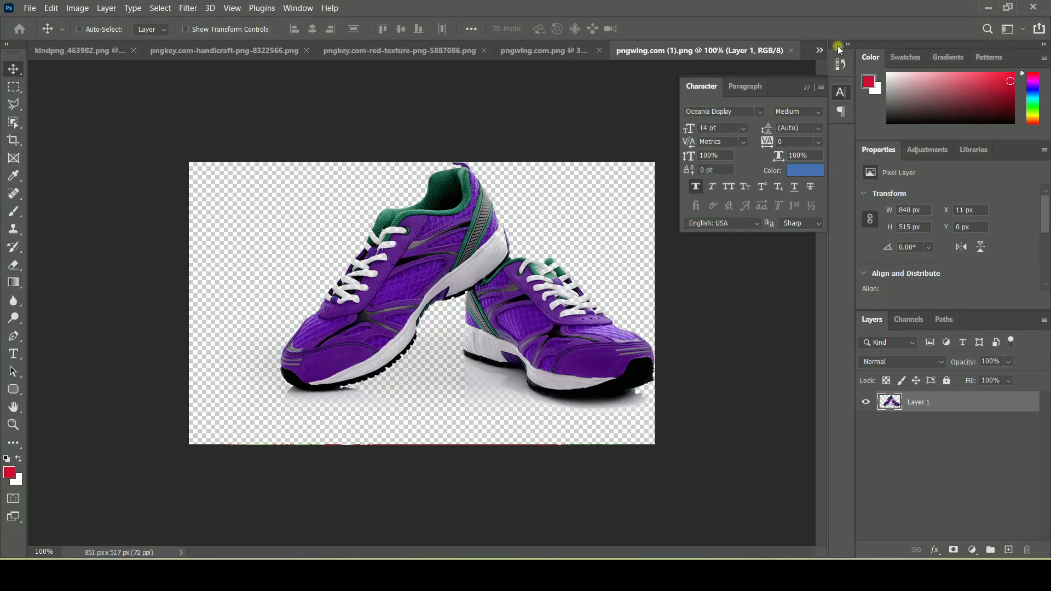
pyautogui.hotkey('ctrl', 'a')
pyautogui.hotkey('ctrl', 'c')
pyautogui.click(791, 50)
pyautogui.hotkey('ctrl', 'v')
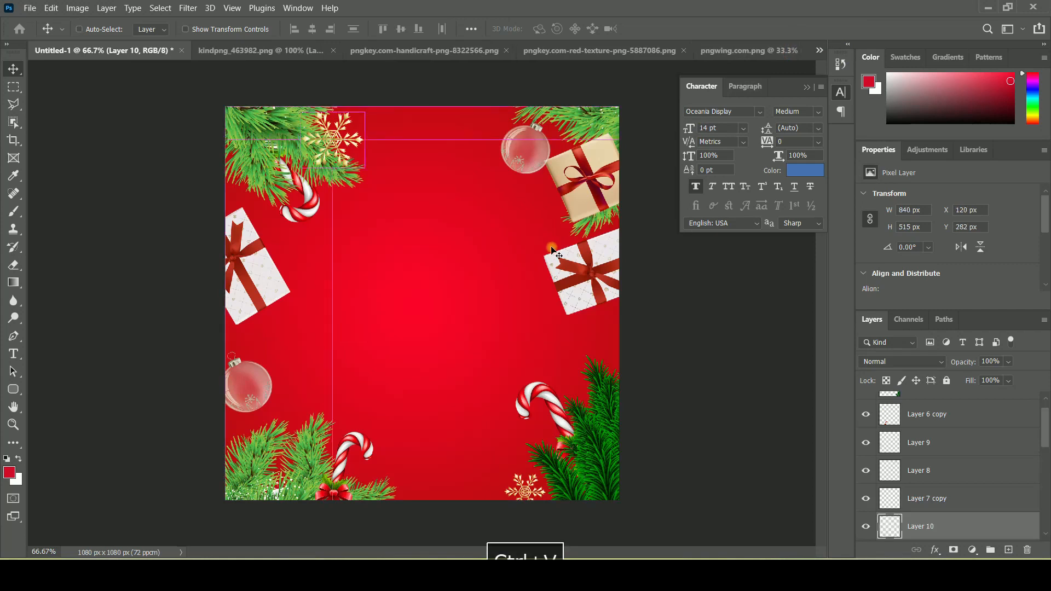
# Scale the pasted sneakers down to about 698 × 427 px and position them near the middle of the red background
pyautogui.moveTo(508, 282); pyautogui.dragTo(477, 287)
pyautogui.hotkey('ctrl', 't')
pyautogui.moveTo(546, 207); pyautogui.dragTo(520, 223)
pyautogui.moveTo(486, 312); pyautogui.dragTo(502, 313)
pyautogui.click(12, 76)
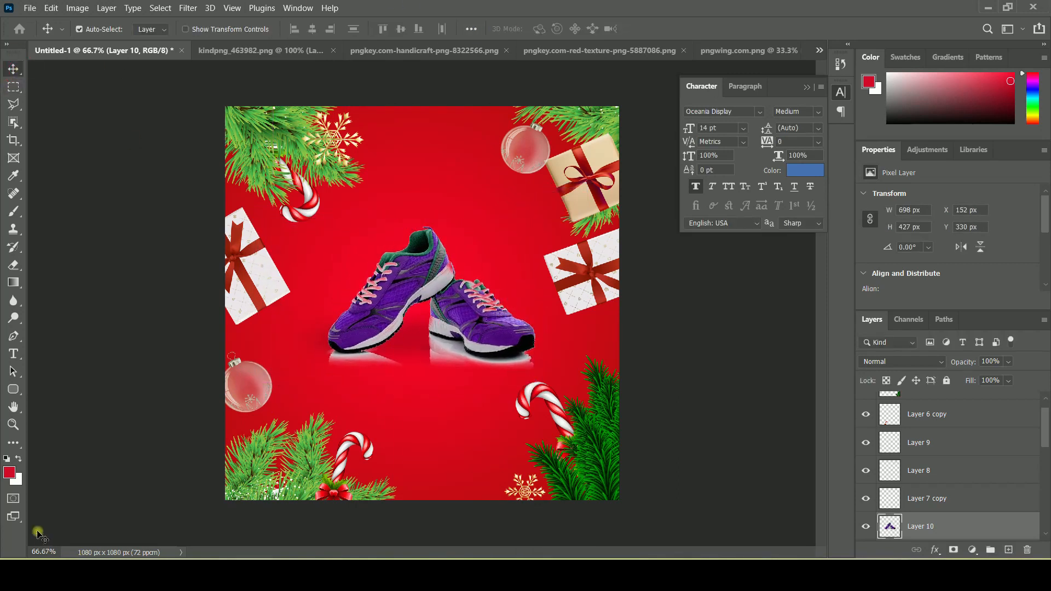
# Outline the white reflection under the left shoe with the Magnetic Lasso, delete it, and clear the selection
pyautogui.click(14, 424)
pyautogui.click(577, 352)
pyautogui.click(383, 366)
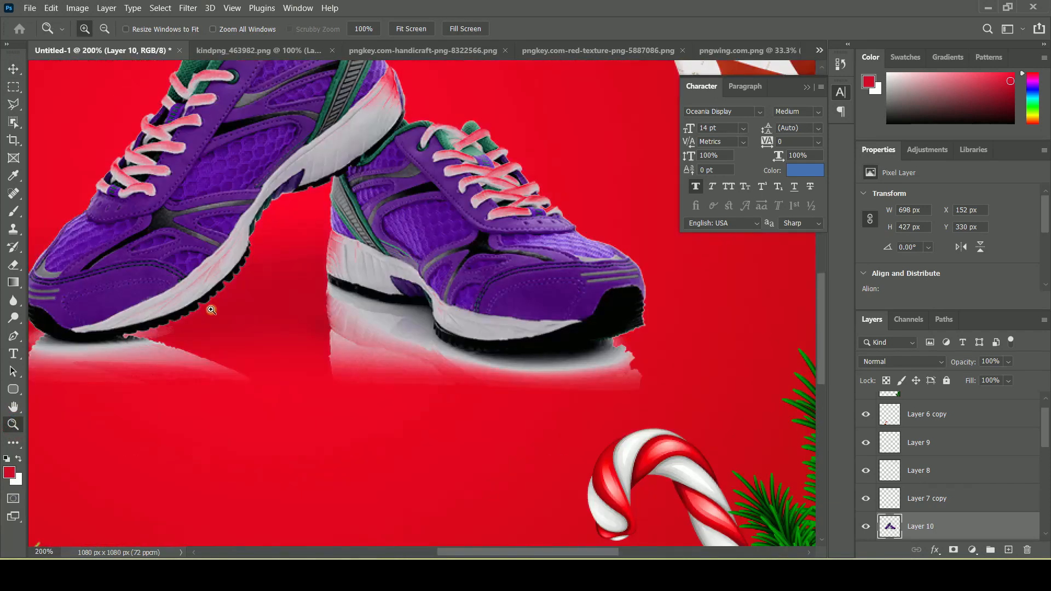
pyautogui.moveTo(495, 556); pyautogui.dragTo(468, 556)
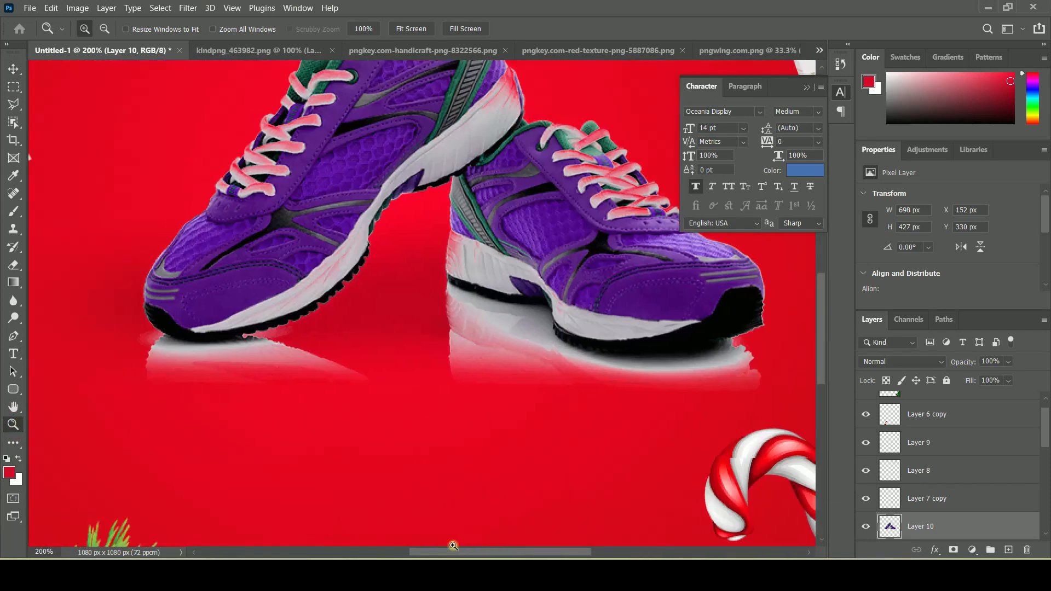
pyautogui.click(338, 366)
pyautogui.click(339, 367)
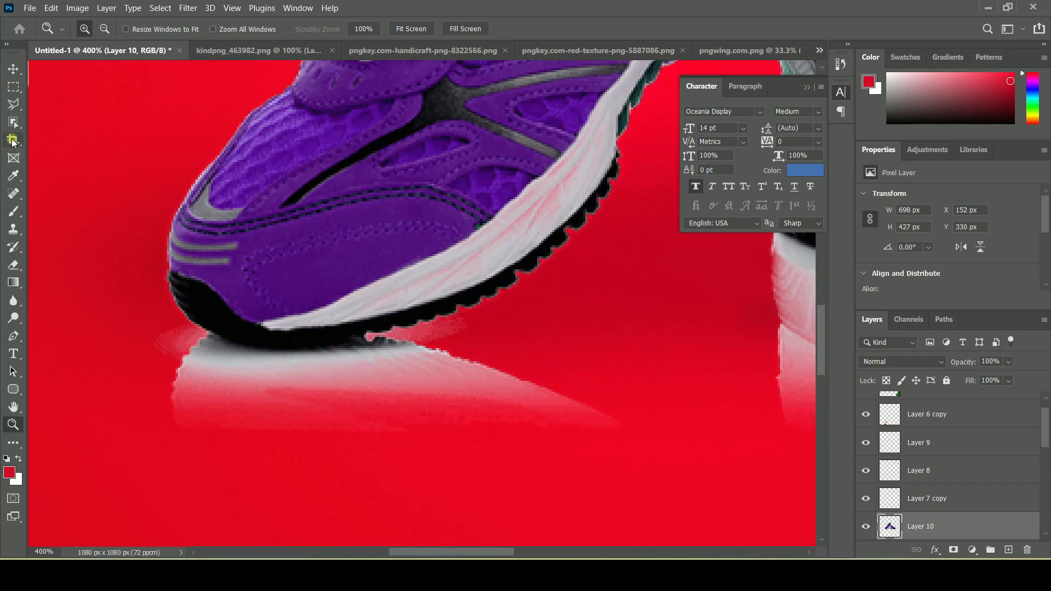
pyautogui.click(13, 122)
pyautogui.click(13, 104)
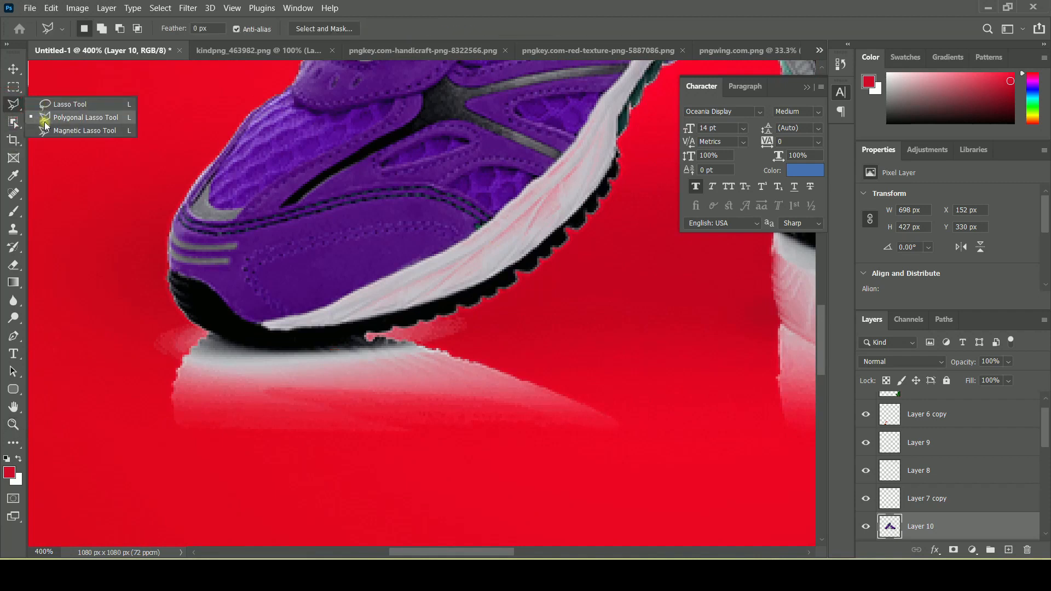
pyautogui.click(80, 130)
pyautogui.moveTo(362, 336)
pyautogui.mouseDown()
pyautogui.moveTo(265, 352)
pyautogui.moveTo(231, 346)
pyautogui.mouseUp()
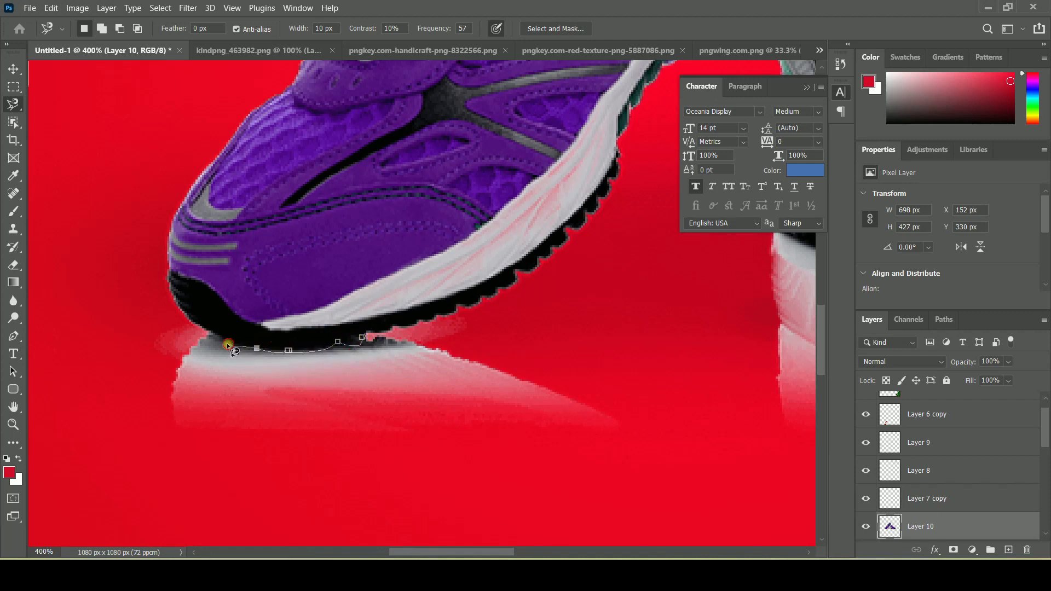
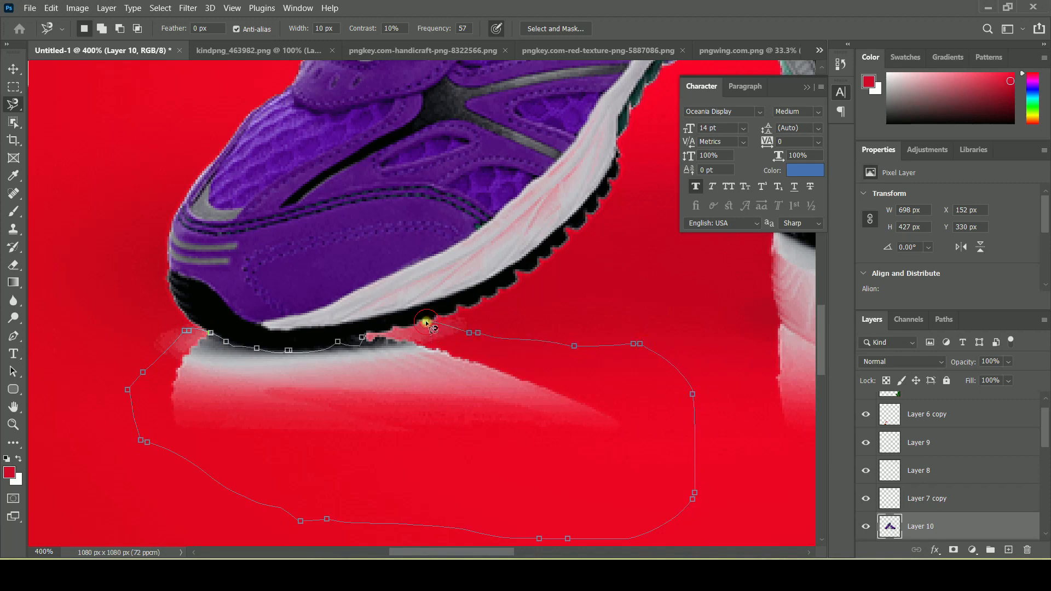
pyautogui.click(371, 336)
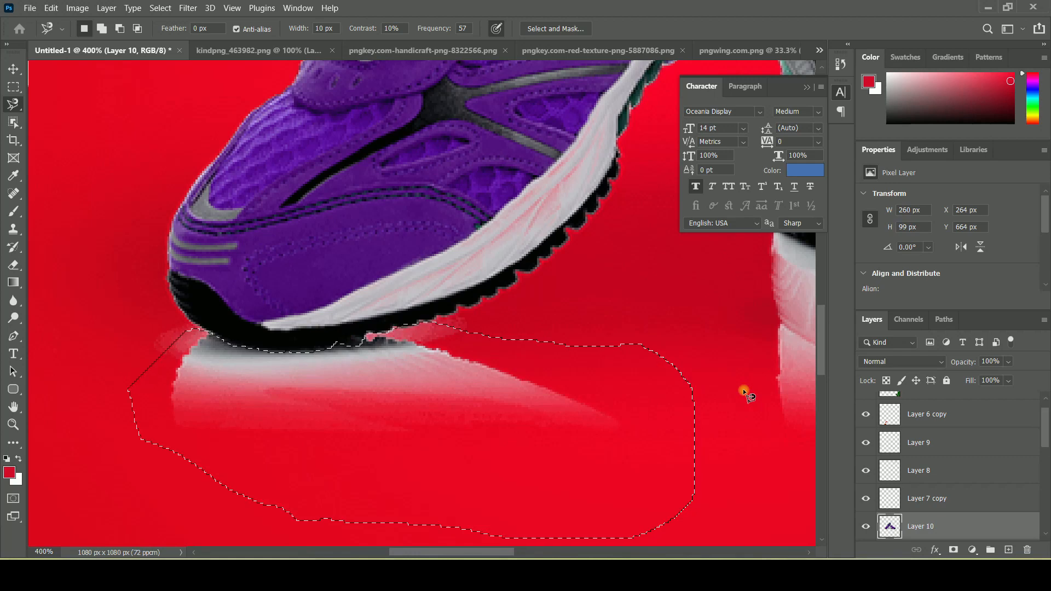
pyautogui.press('Delete')
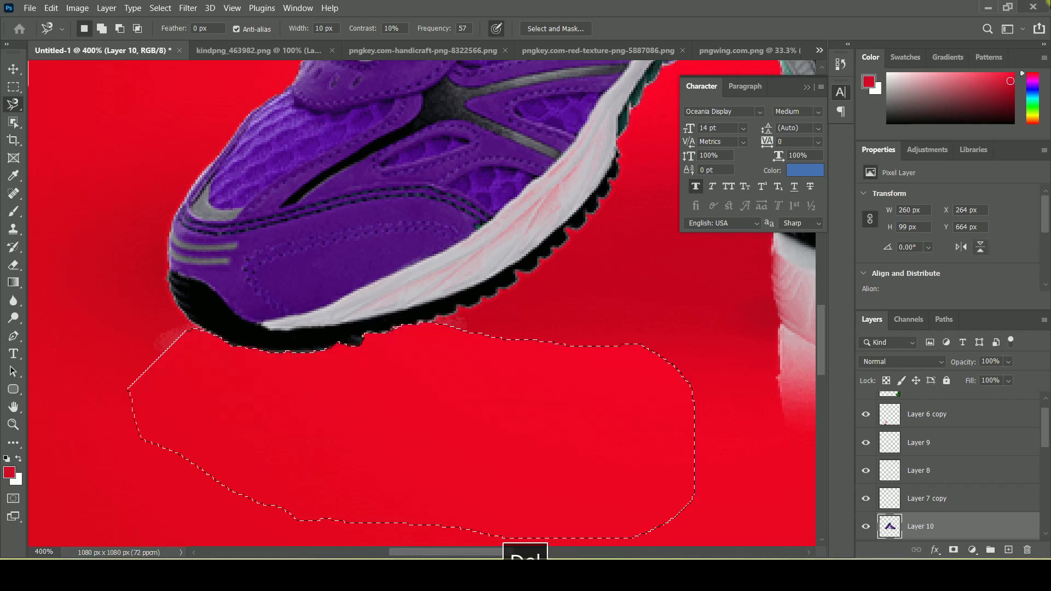
pyautogui.hotkey('ctrl', 'd')
# Draw a Pen path following the right shoe's sole and enclosing the reflection beneath it
pyautogui.moveTo(500, 552); pyautogui.dragTo(602, 551)
pyautogui.moveTo(13, 336); pyautogui.dragTo(43, 338)
pyautogui.click(124, 231)
pyautogui.moveTo(258, 277); pyautogui.dragTo(300, 276)
pyautogui.click(320, 279)
pyautogui.click(335, 328)
pyautogui.click(679, 347)
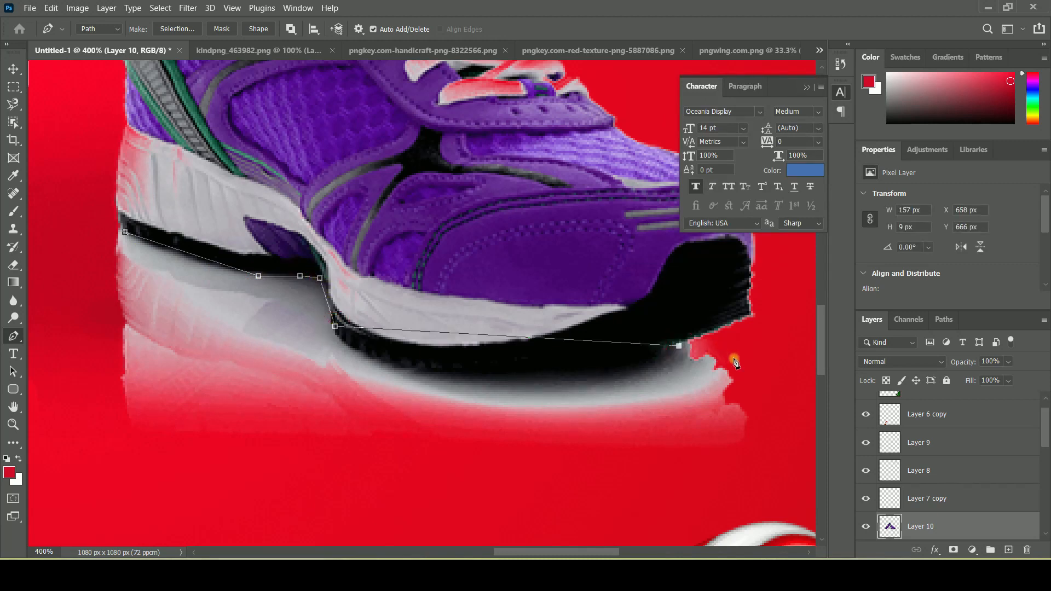
pyautogui.click(769, 403)
pyautogui.click(236, 473)
pyautogui.click(123, 471)
pyautogui.click(70, 324)
pyautogui.click(107, 217)
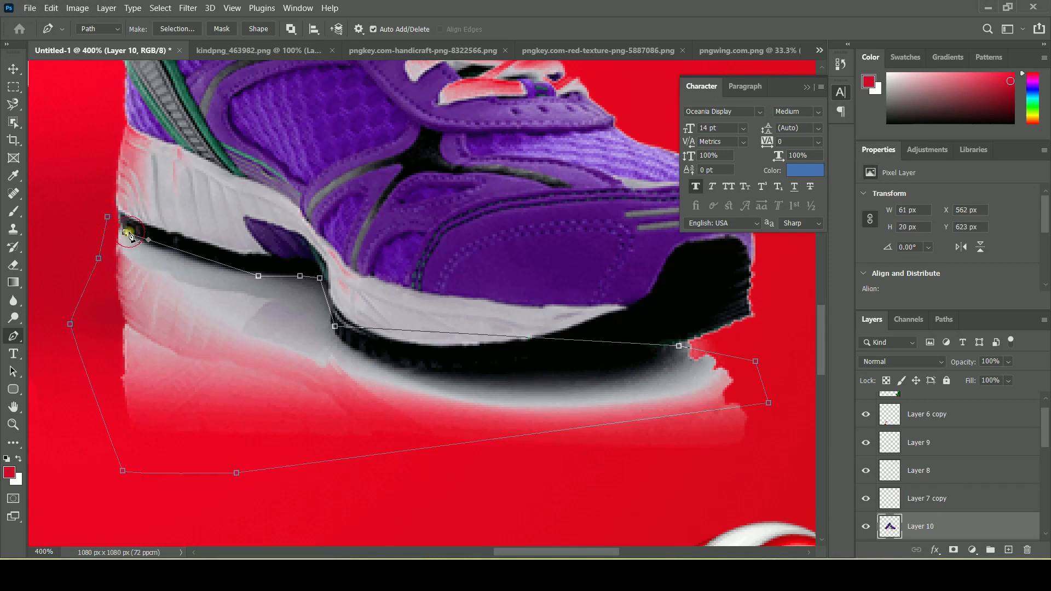
# Refine the path along the right shoe's heel by adding anchor points that follow the sole's lower edge
pyautogui.rightClick(14, 337)
pyautogui.click(88, 363)
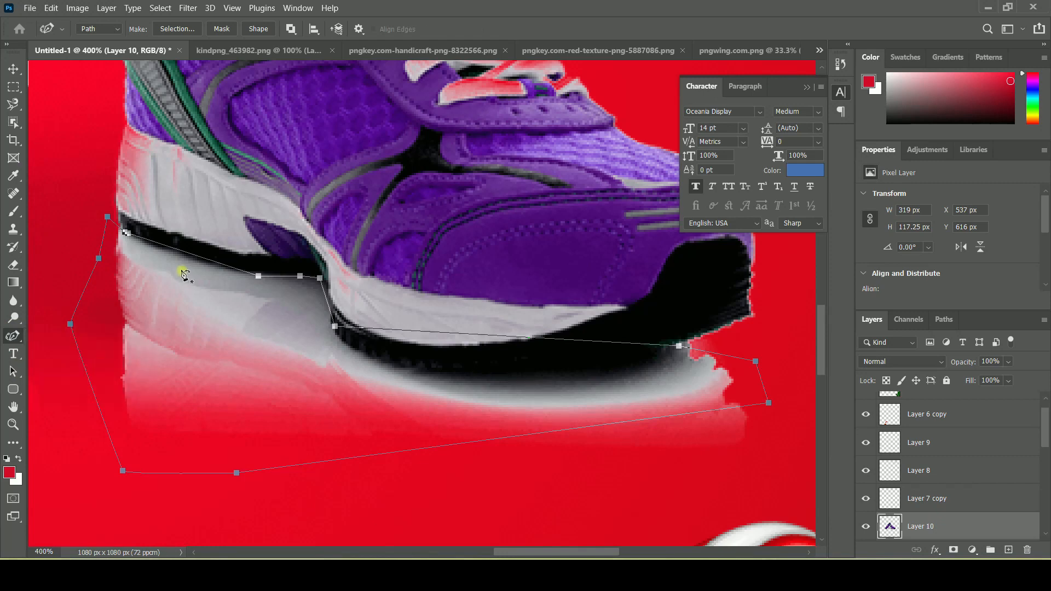
pyautogui.moveTo(173, 247); pyautogui.dragTo(165, 252)
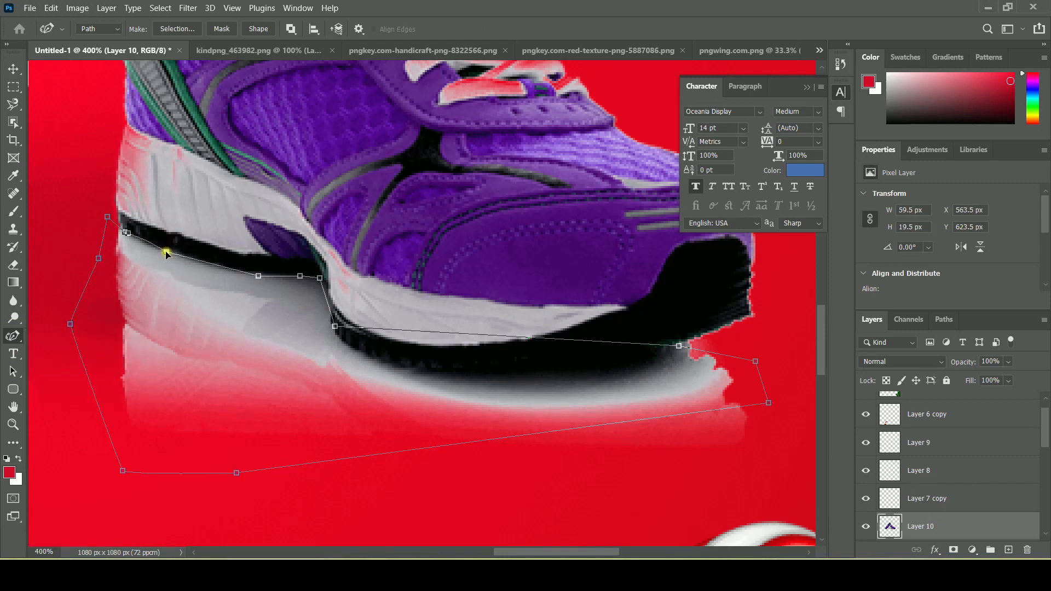
pyautogui.click(197, 262)
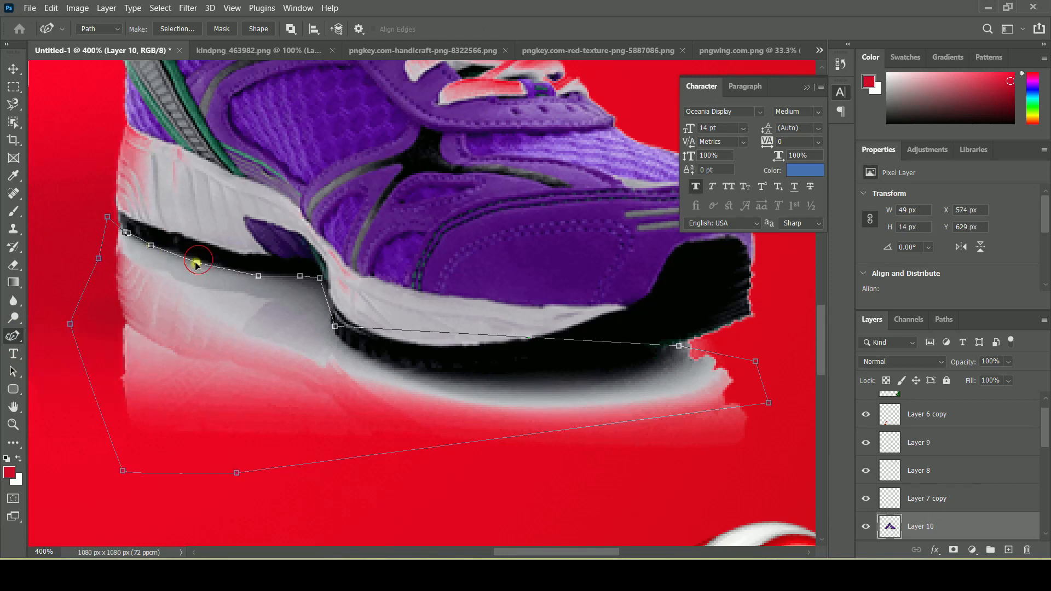
pyautogui.rightClick(12, 337)
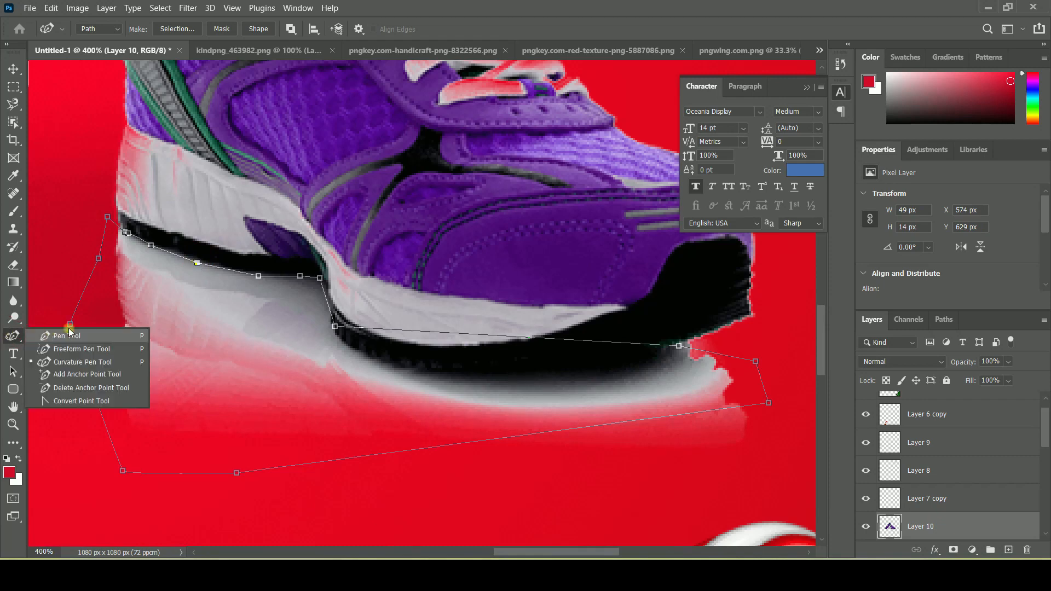
pyautogui.click(74, 374)
pyautogui.click(279, 278)
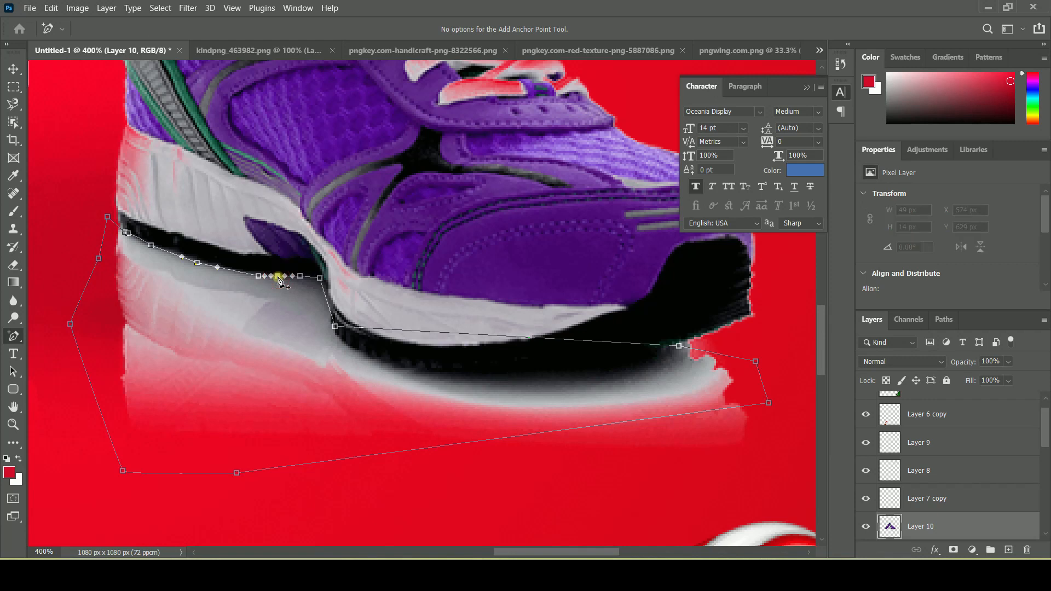
pyautogui.click(247, 273)
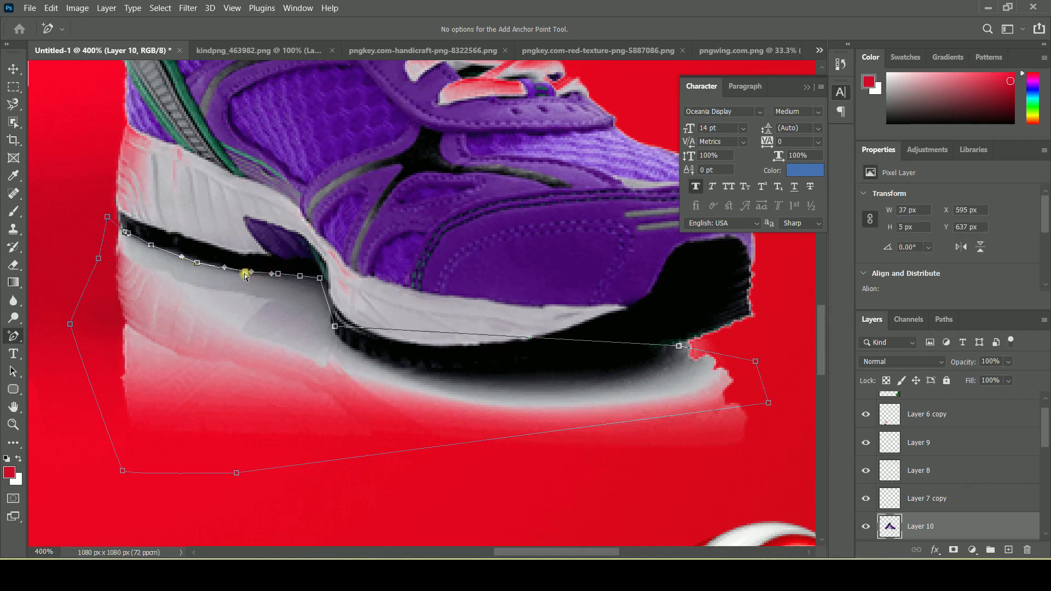
# Add anchor points to the path's front segment and curve it down along the right shoe's black sole
pyautogui.moveTo(462, 333); pyautogui.dragTo(422, 377)
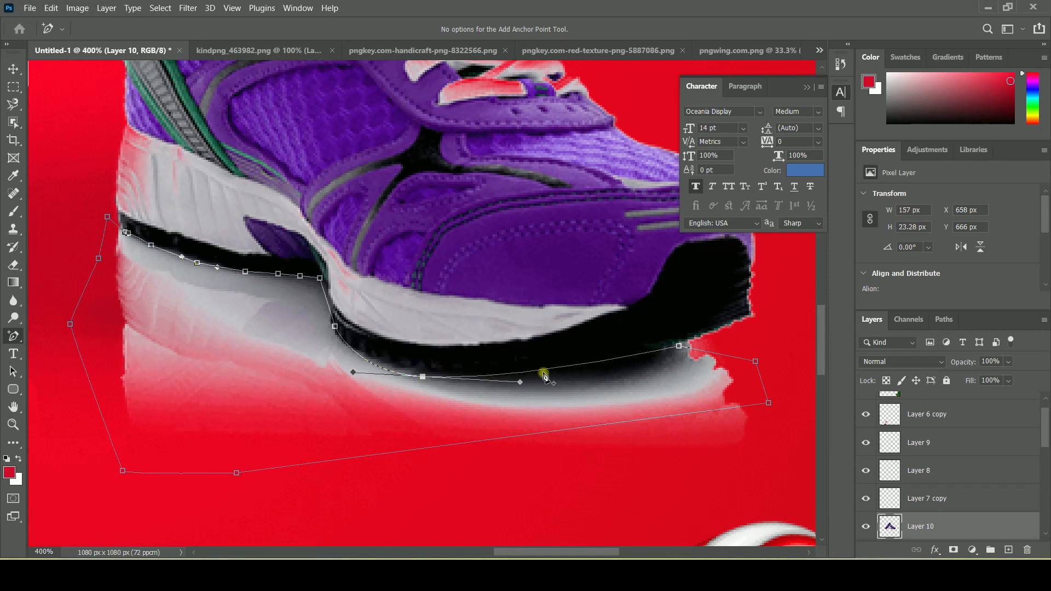
pyautogui.moveTo(577, 373); pyautogui.dragTo(585, 377)
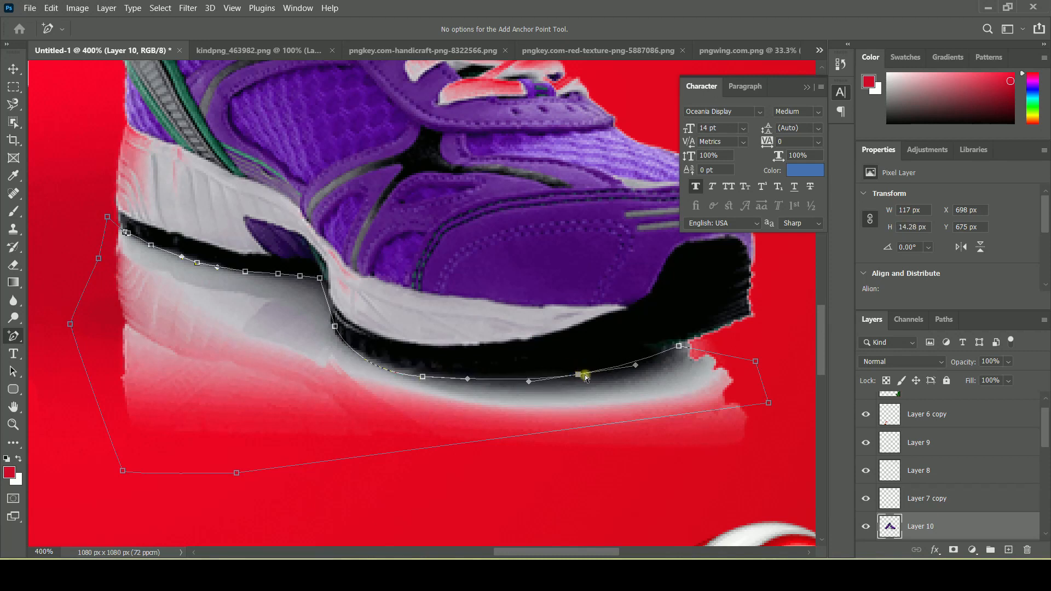
pyautogui.click(680, 345)
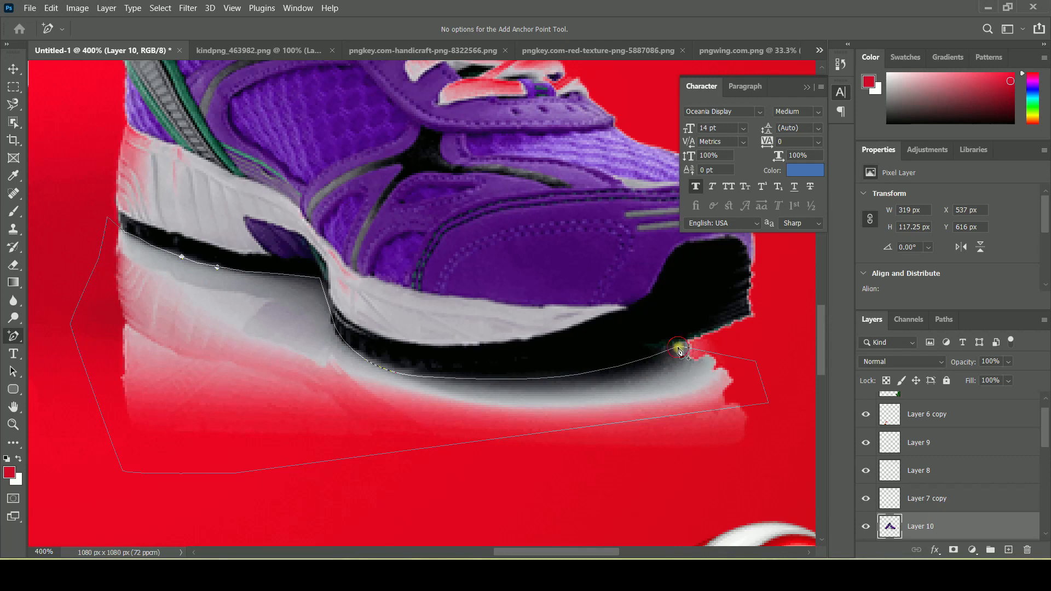
# Convert the path to a selection, delete the reflection inside it, and deselect
pyautogui.rightClick(299, 348)
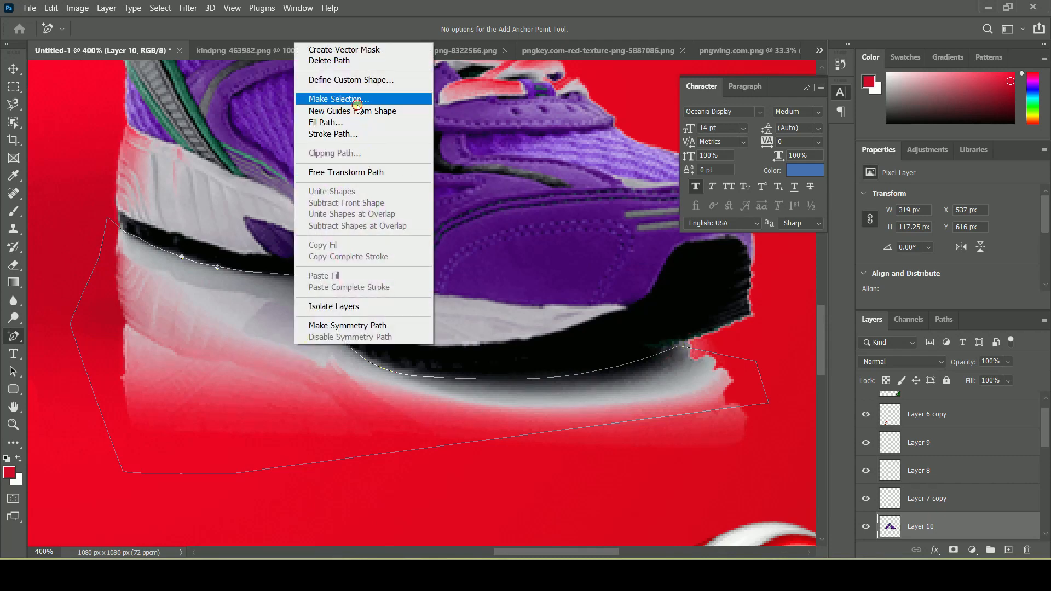
pyautogui.click(340, 98)
pyautogui.click(591, 144)
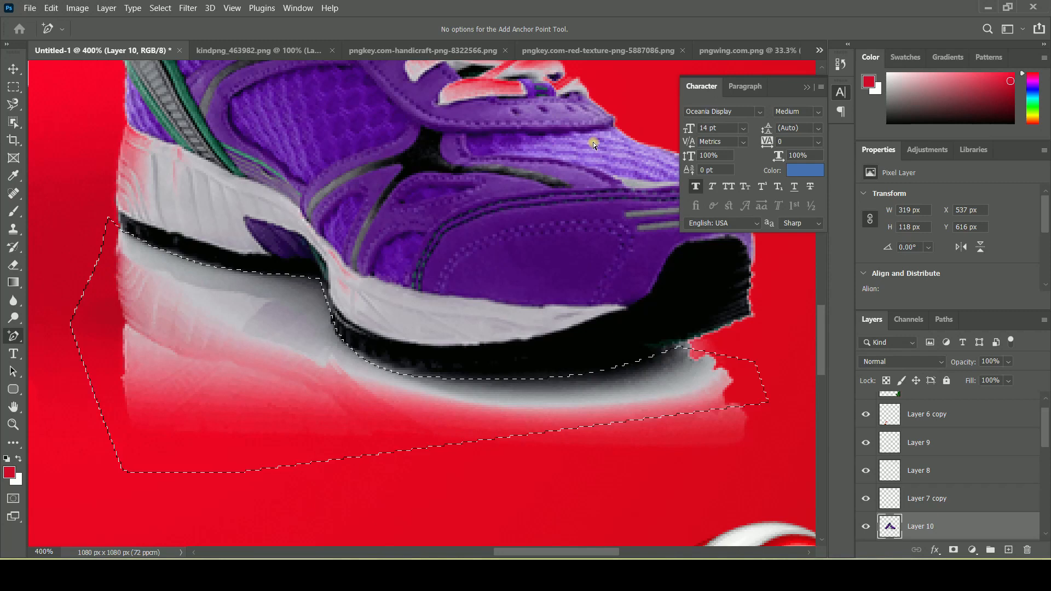
pyautogui.press('Delete')
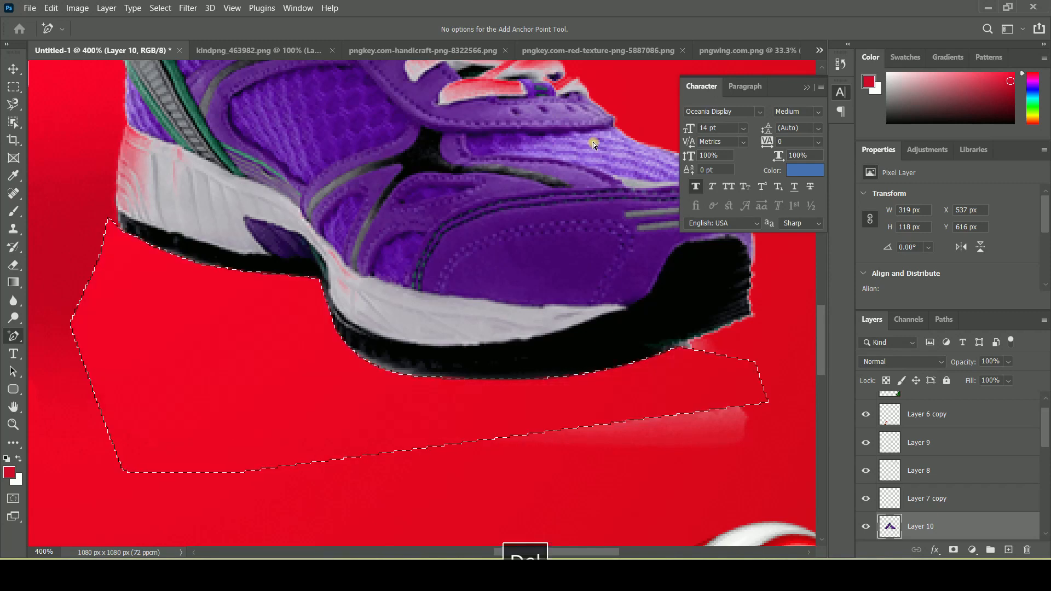
pyautogui.hotkey('ctrl', 'd')
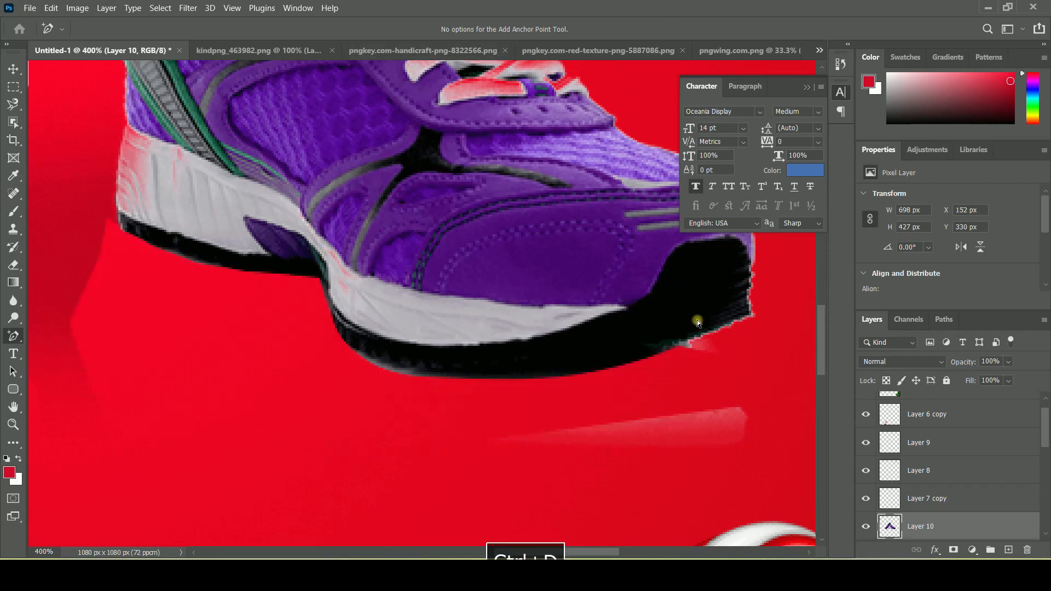
# Erase the leftover reflection below the right shoe and the shadow edge beside its heel with a 50 px Eraser
pyautogui.rightClick(11, 272)
pyautogui.click(60, 264)
pyautogui.moveTo(763, 431)
pyautogui.mouseDown()
pyautogui.moveTo(489, 474)
pyautogui.moveTo(221, 423)
pyautogui.mouseUp()
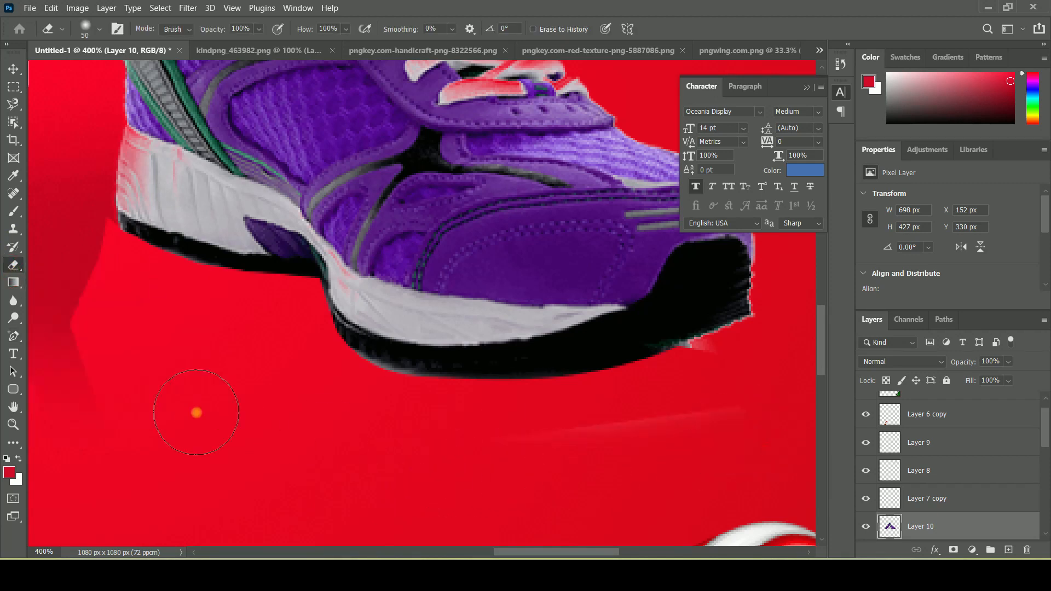
pyautogui.moveTo(105, 276)
pyautogui.mouseDown()
pyautogui.moveTo(109, 369)
pyautogui.moveTo(124, 413)
pyautogui.mouseUp()
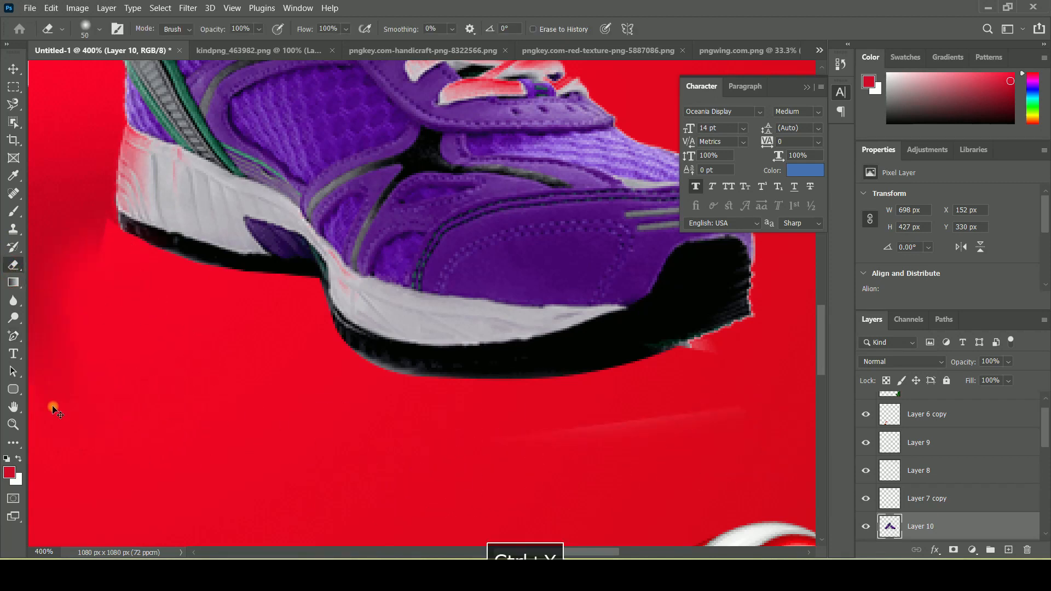
pyautogui.press('z')
pyautogui.keyDown('alt'); pyautogui.click(204, 347); pyautogui.keyUp('alt')
pyautogui.keyDown('alt'); pyautogui.click(227, 291); pyautogui.keyUp('alt')
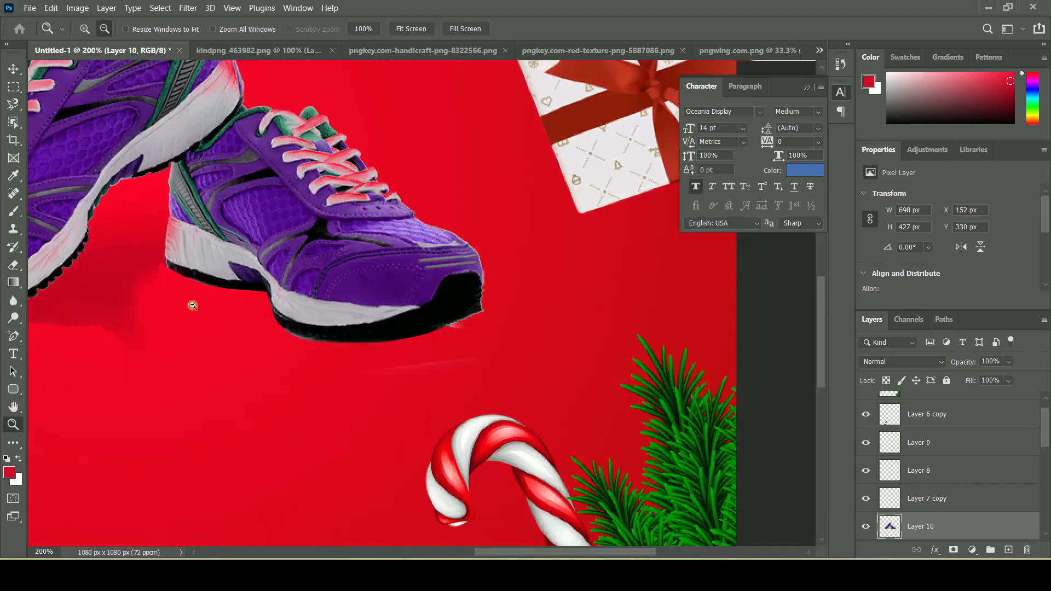
pyautogui.keyDown('alt'); pyautogui.click(164, 296); pyautogui.keyUp('alt')
pyautogui.click(112, 293)
pyautogui.moveTo(491, 552); pyautogui.dragTo(454, 549)
pyautogui.click(358, 334)
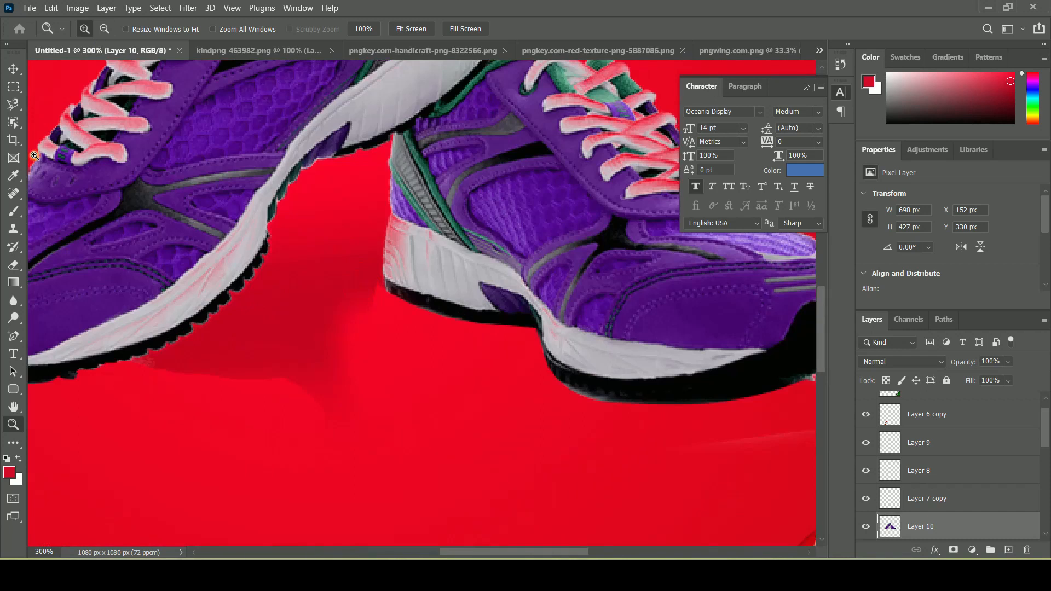
pyautogui.click(14, 104)
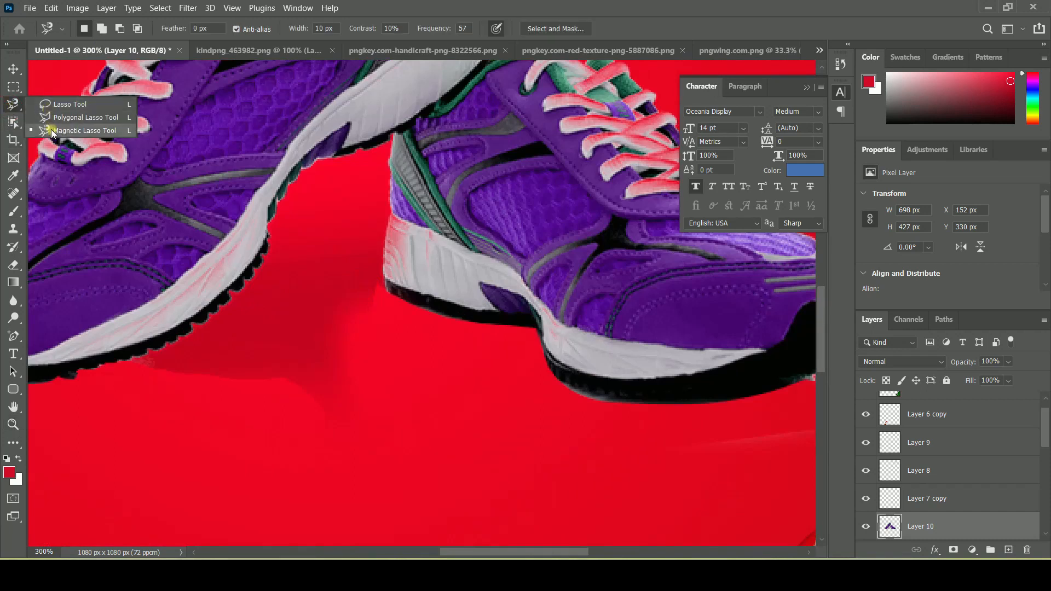
pyautogui.click(52, 131)
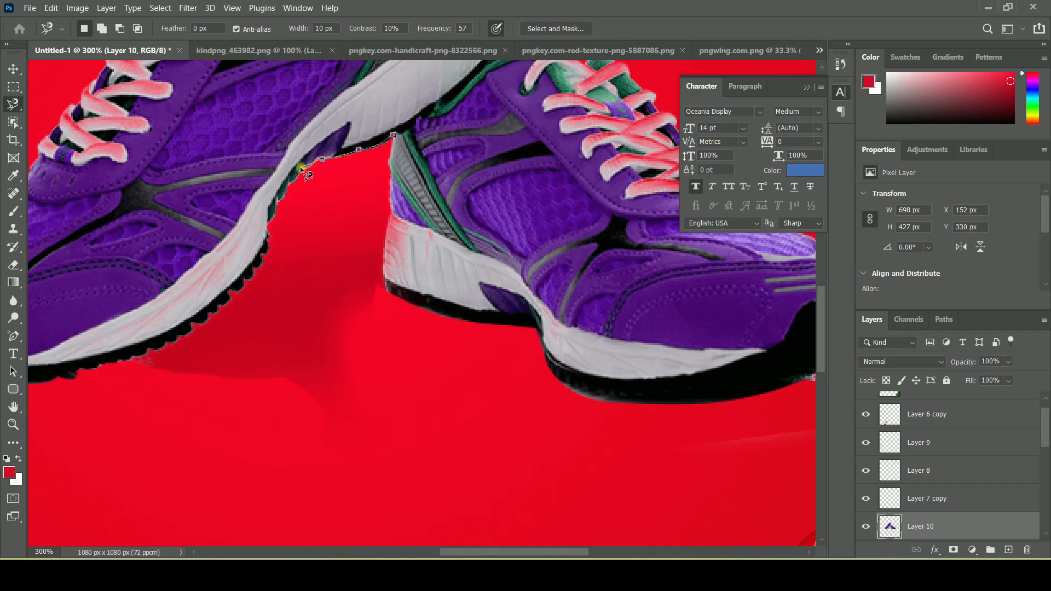
pyautogui.press('Escape')
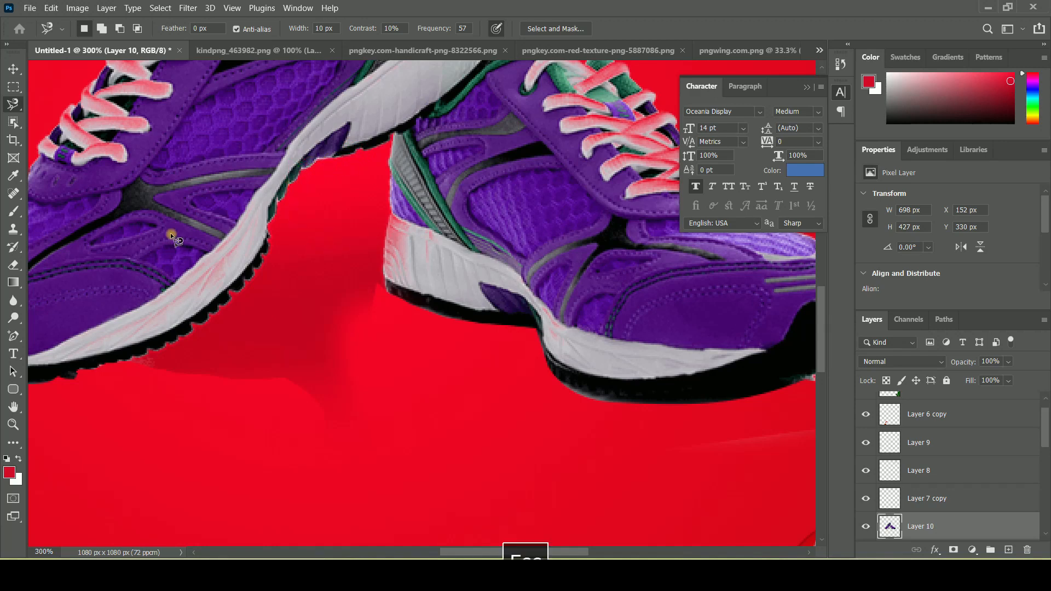
# Select the dark shadow between the two shoes with the Magic Wand, delete it, and deselect
pyautogui.click(14, 265)
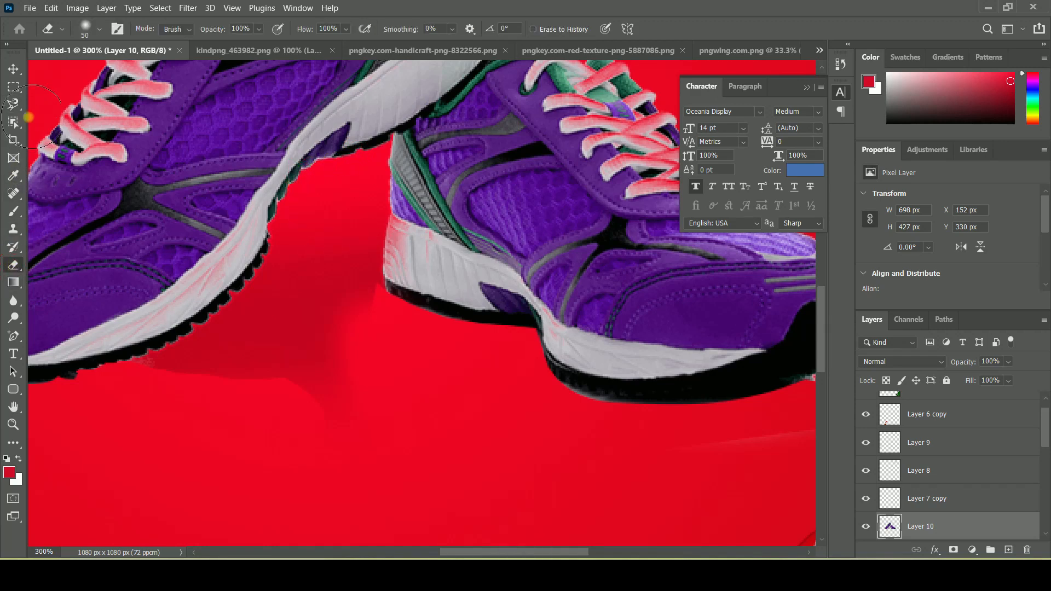
pyautogui.click(16, 108)
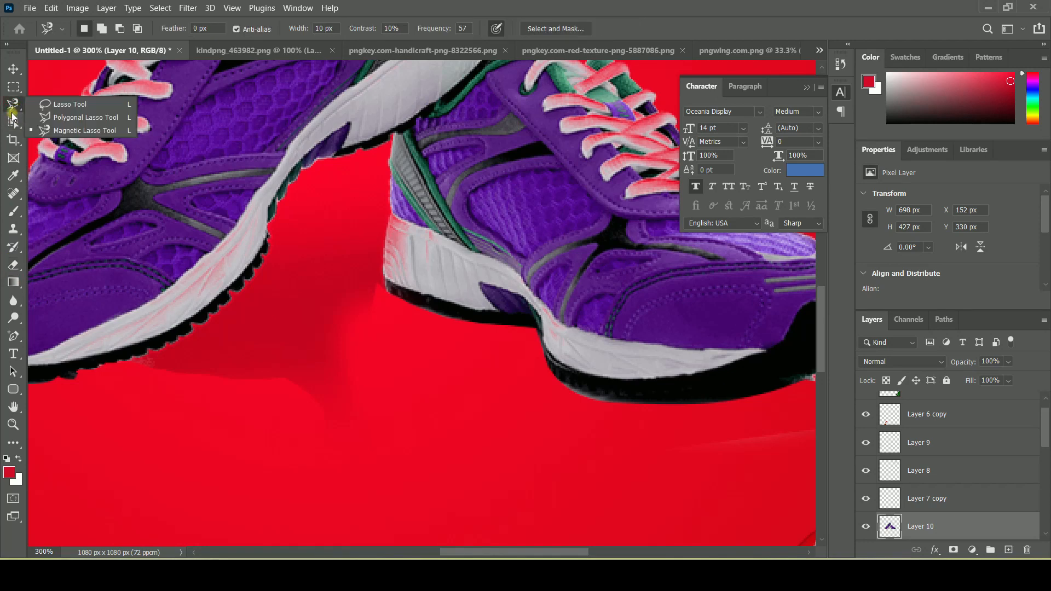
pyautogui.click(12, 123)
pyautogui.rightClick(12, 123)
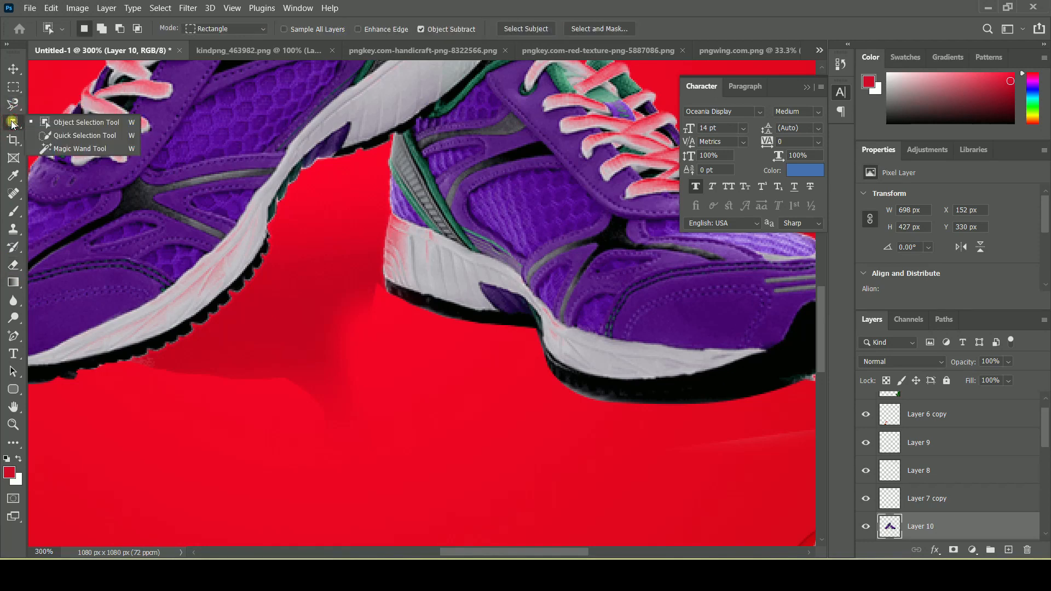
pyautogui.click(68, 148)
pyautogui.click(331, 228)
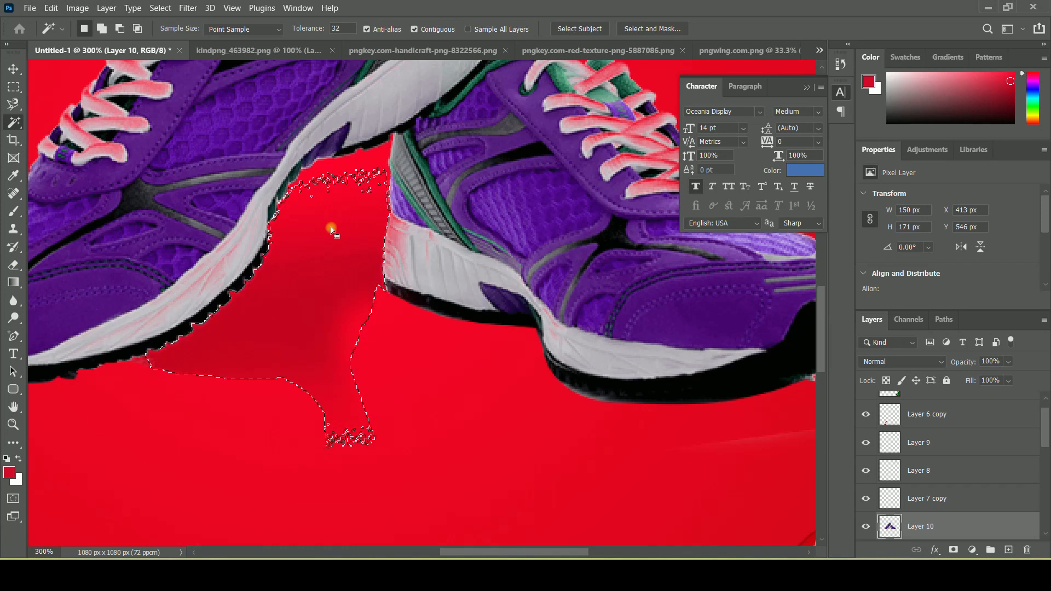
pyautogui.press('Delete')
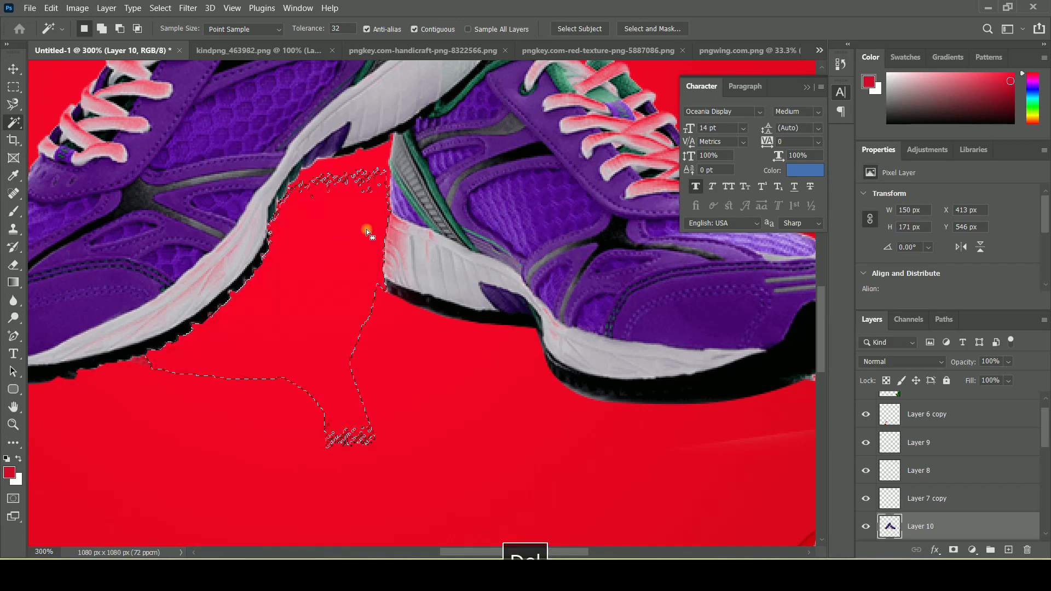
pyautogui.hotkey('ctrl', 'd')
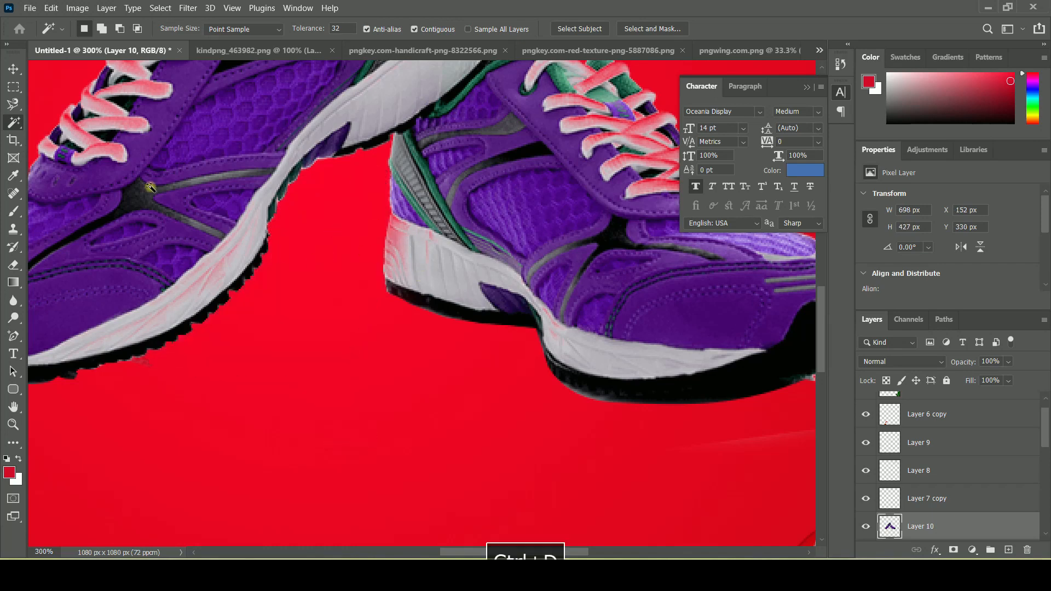
# Outline the shadow in front of the left shoe's toe with the Magnetic Lasso, delete it, and deselect
pyautogui.click(13, 425)
pyautogui.keyDown('alt'); pyautogui.click(294, 282); pyautogui.keyUp('alt')
pyautogui.keyDown('alt'); pyautogui.click(295, 281); pyautogui.keyUp('alt')
pyautogui.keyDown('alt'); pyautogui.click(295, 282); pyautogui.keyUp('alt')
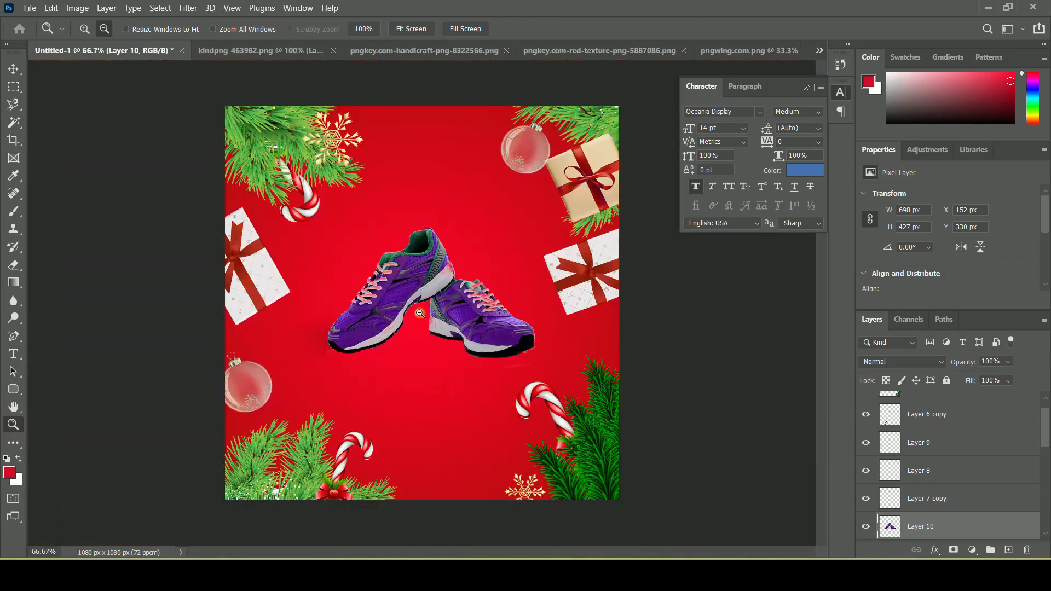
pyautogui.keyDown('alt'); pyautogui.click(439, 323); pyautogui.keyUp('alt')
pyautogui.click(390, 335)
pyautogui.click(329, 346)
pyautogui.click(285, 357)
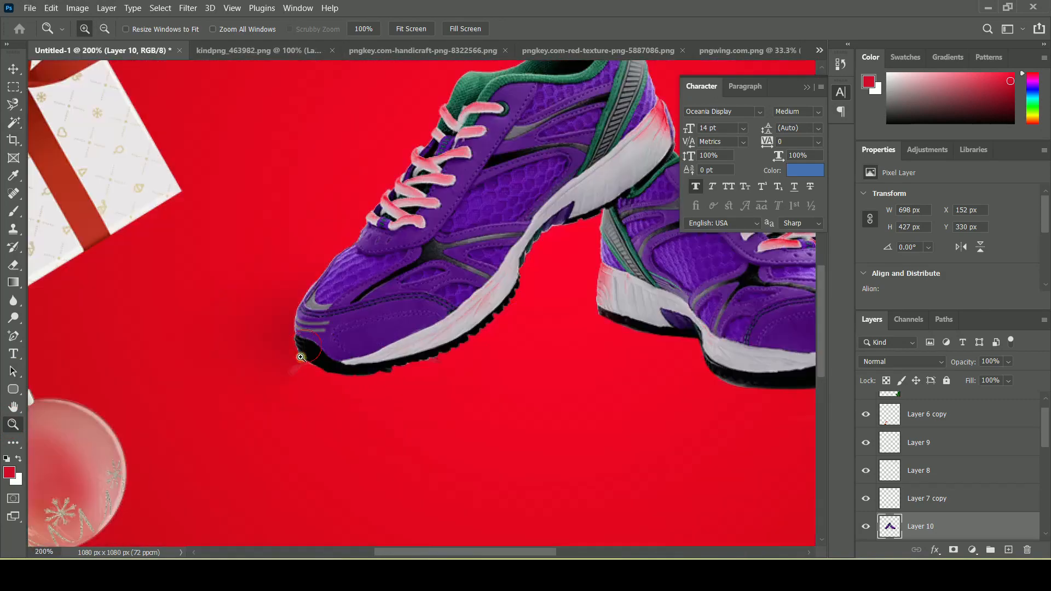
pyautogui.click(298, 361)
pyautogui.click(232, 353)
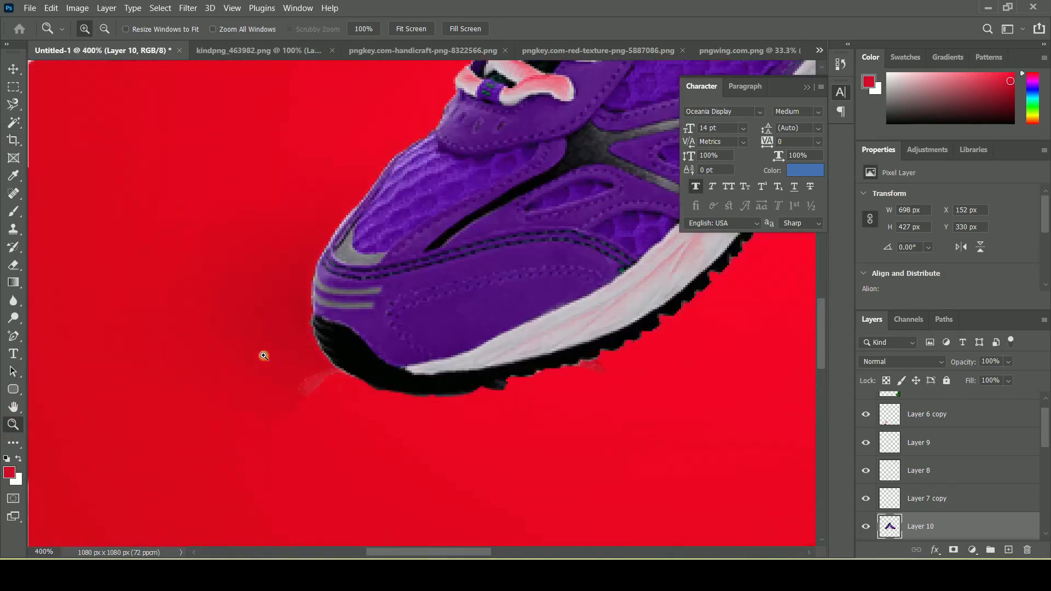
pyautogui.click(13, 104)
pyautogui.click(429, 132)
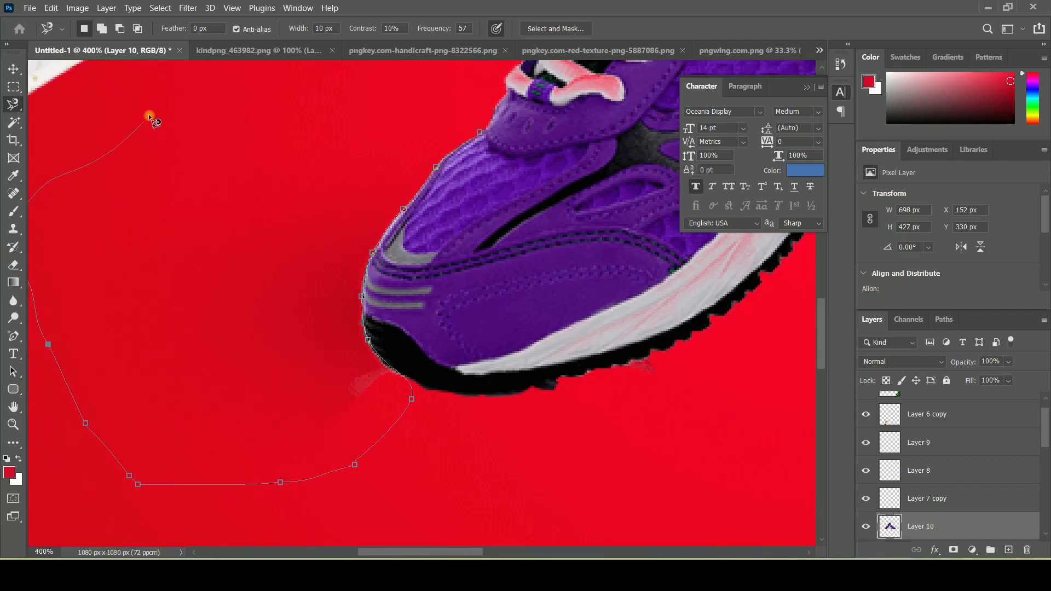
pyautogui.click(485, 131)
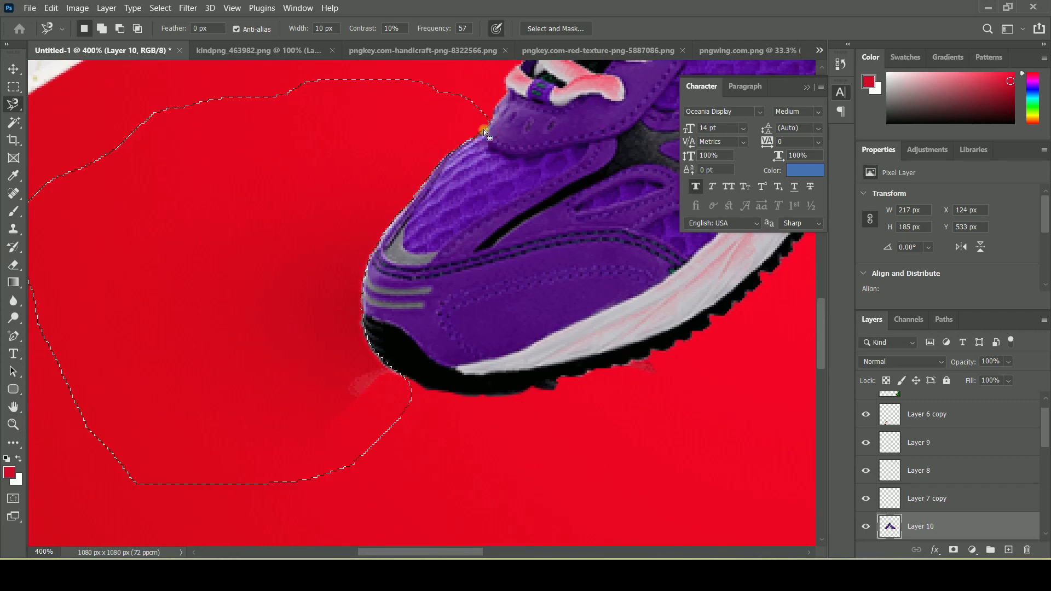
pyautogui.hotkey('ctrl', 'd')
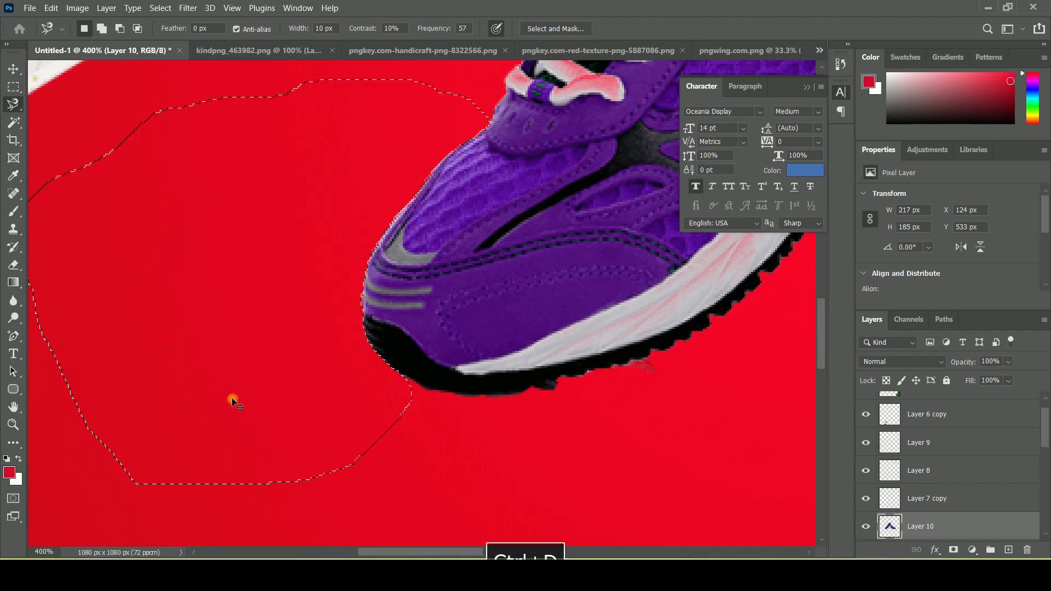
# Make the red background Layer 1 active and draw an upright elliptical selection about 102 × 290 px beside the upper-left candy cane
pyautogui.press('z')
pyautogui.keyDown('alt'); pyautogui.click(582, 283); pyautogui.keyUp('alt')
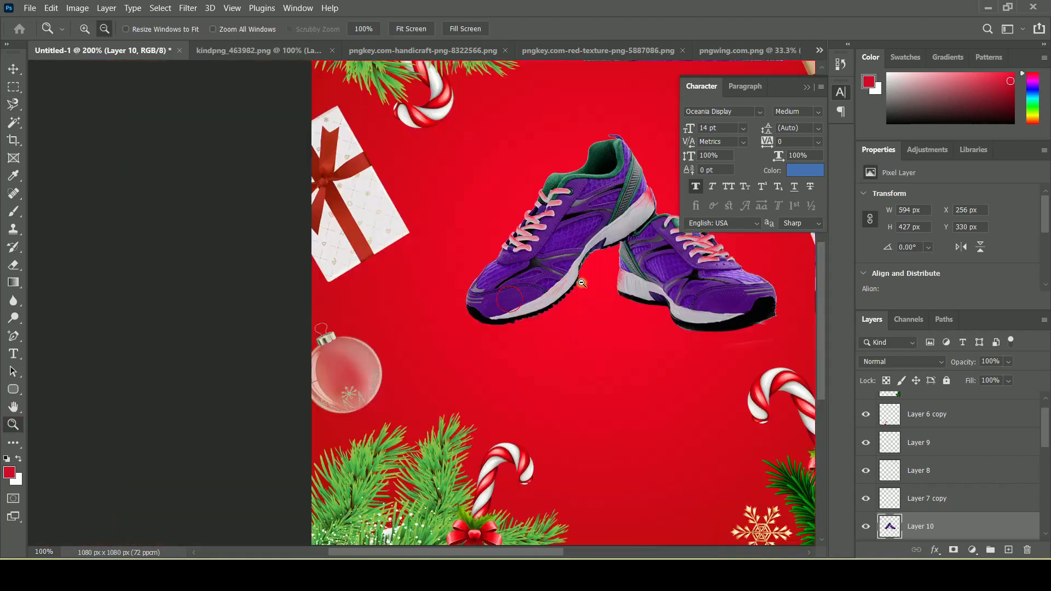
pyautogui.keyDown('alt'); pyautogui.click(582, 283); pyautogui.keyUp('alt')
pyautogui.keyDown('alt'); pyautogui.click(582, 283); pyautogui.keyUp('alt')
pyautogui.click(441, 361)
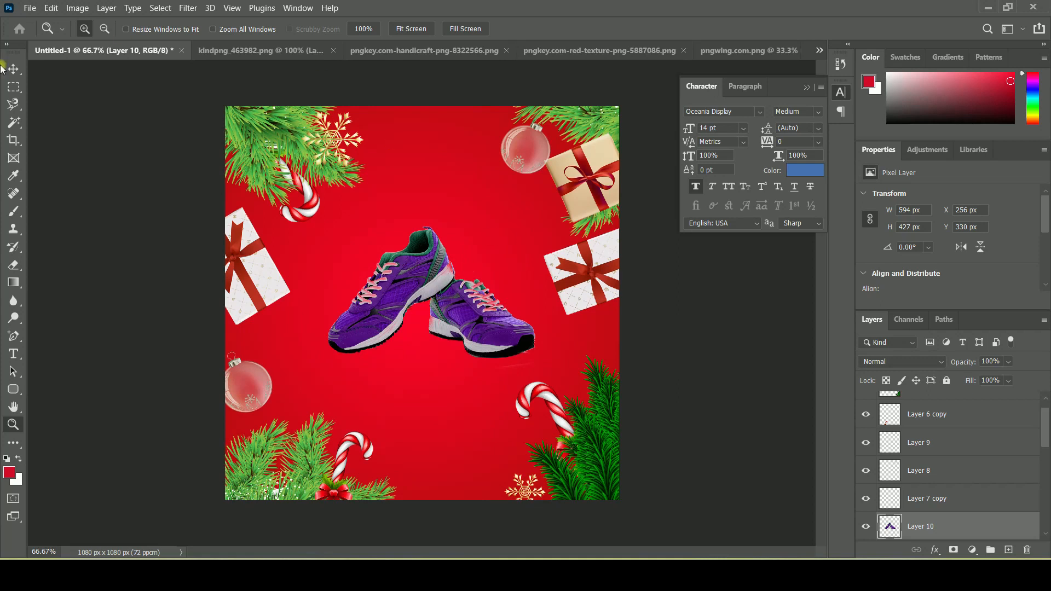
pyautogui.click(14, 70)
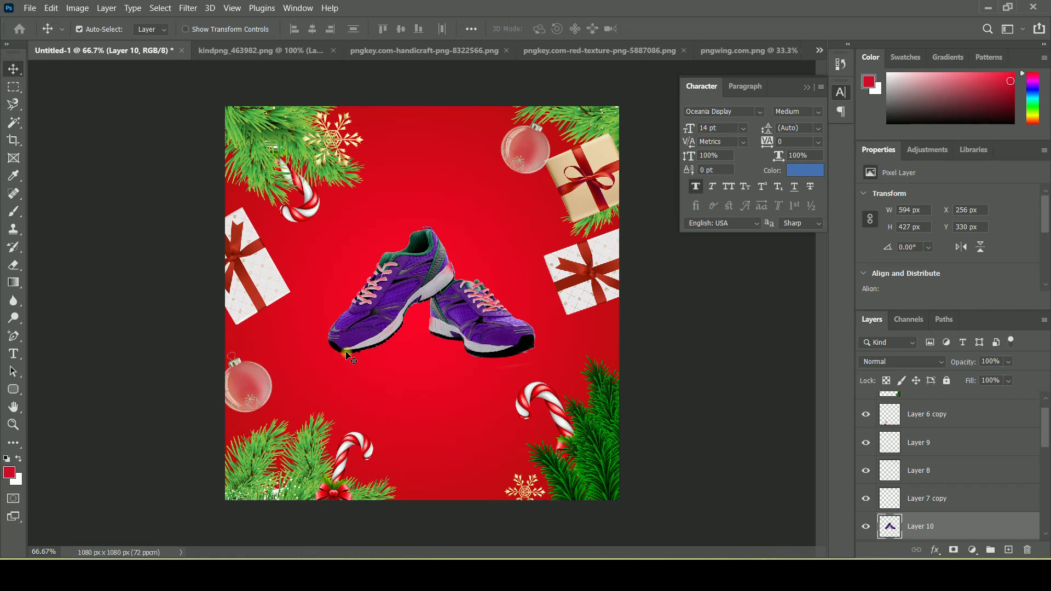
pyautogui.moveTo(1047, 442); pyautogui.dragTo(1047, 529)
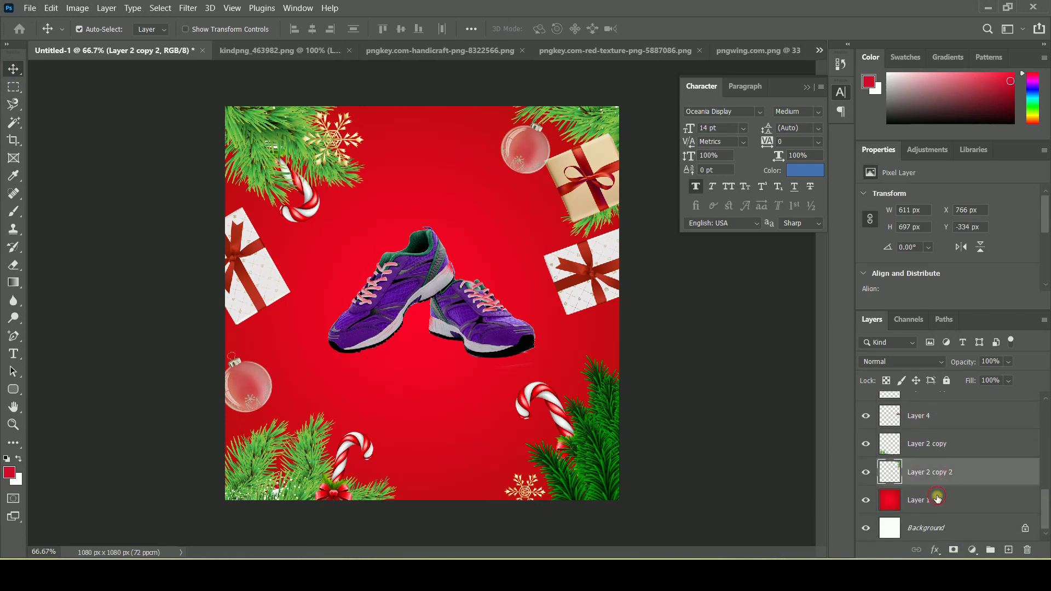
pyautogui.click(936, 500)
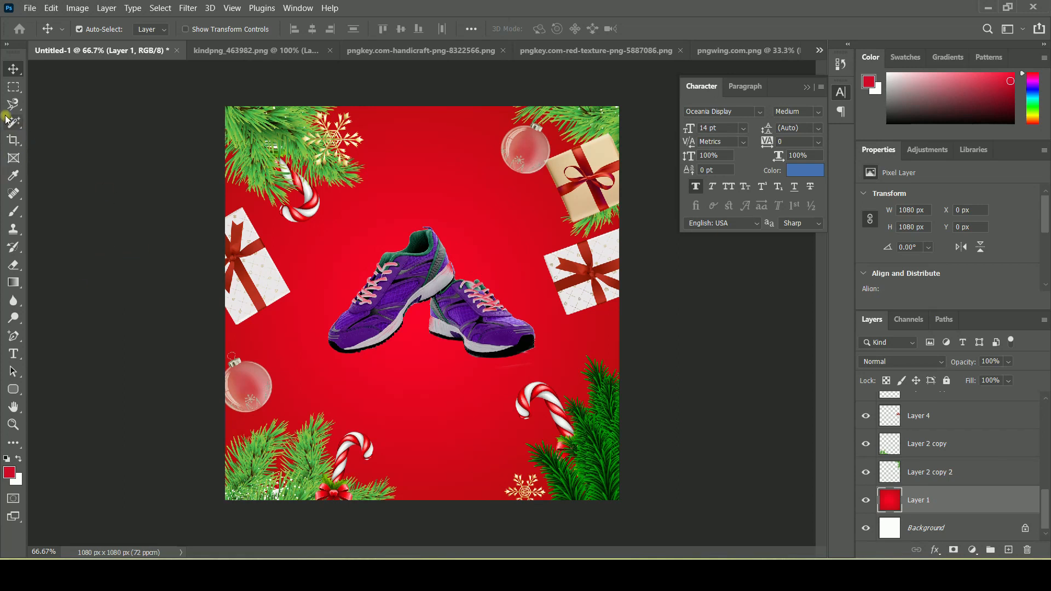
pyautogui.click(14, 87)
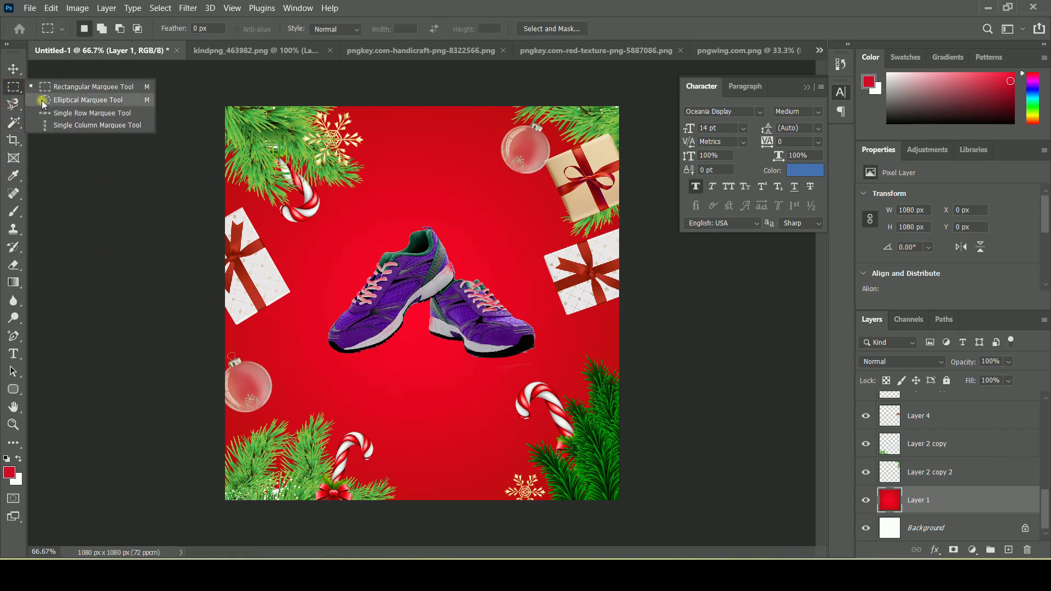
pyautogui.click(43, 101)
pyautogui.moveTo(260, 141); pyautogui.dragTo(297, 247)
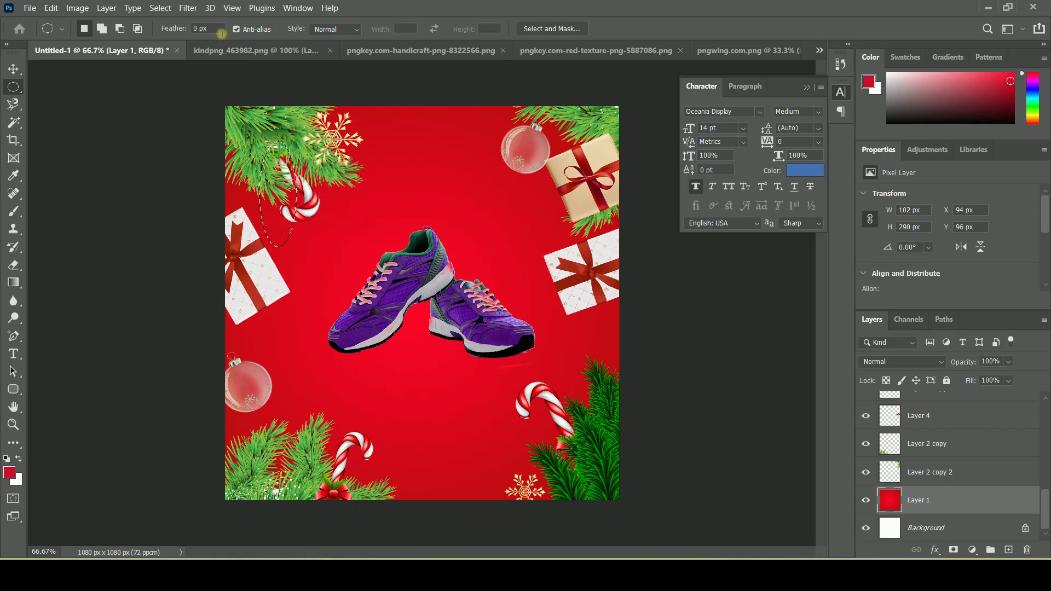
# Set the foreground color to black (000000) and add a new layer directly above Layer 1
pyautogui.click(8, 472)
pyautogui.moveTo(665, 384); pyautogui.dragTo(546, 476)
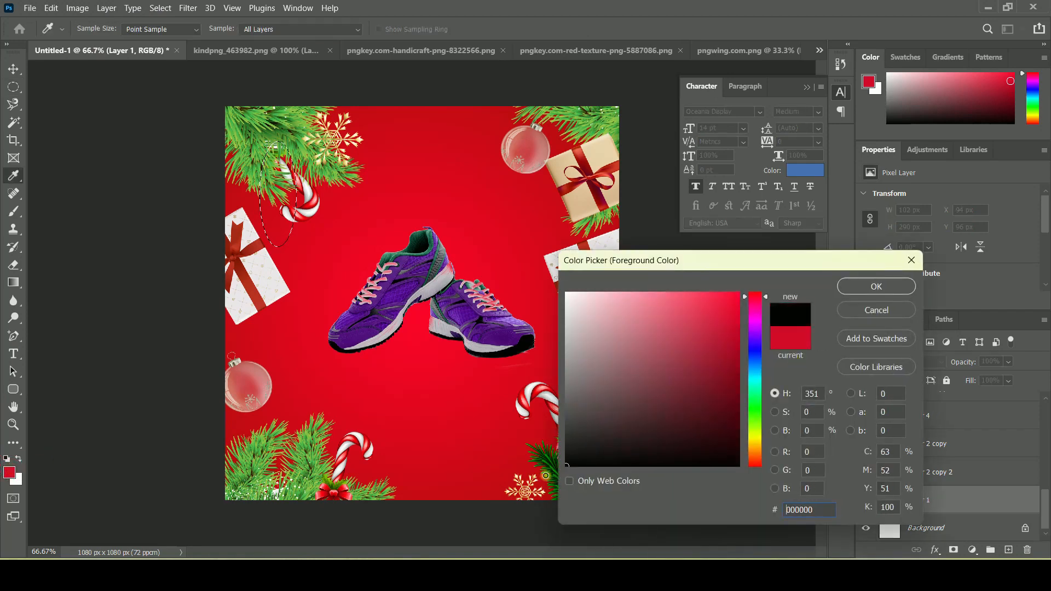
pyautogui.click(858, 290)
pyautogui.click(114, 8)
pyautogui.moveTo(219, 22)
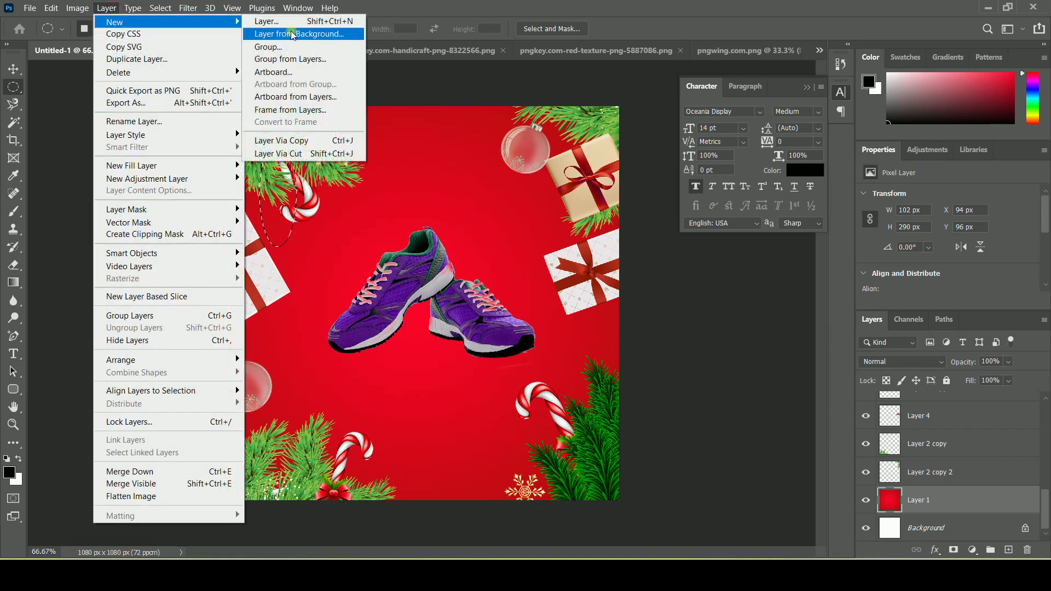
pyautogui.click(302, 21)
pyautogui.click(635, 155)
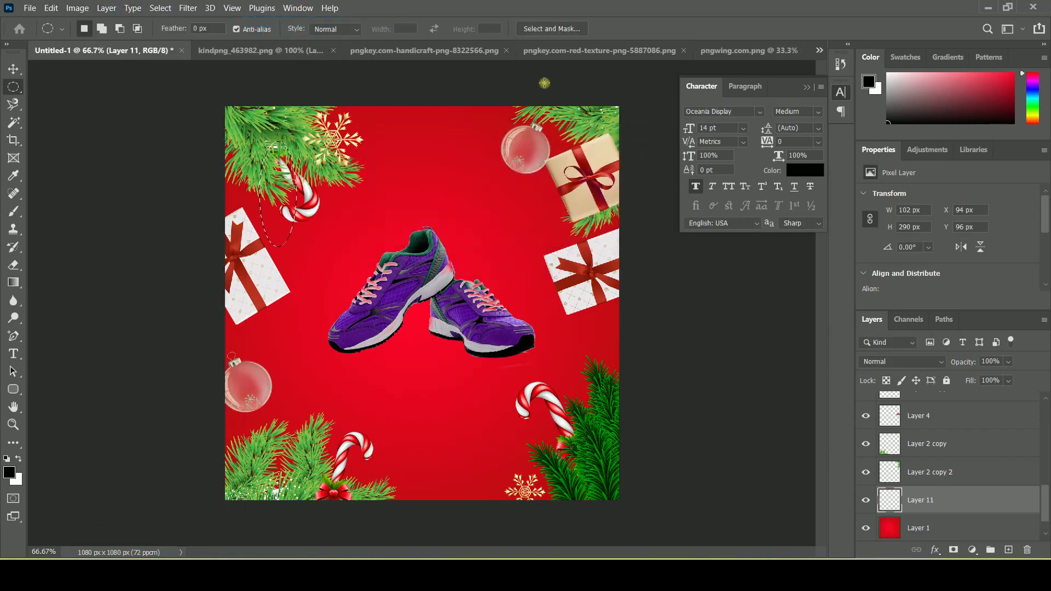
# Fill the elliptical selection with black using the Paint Bucket and deselect
pyautogui.rightClick(22, 283)
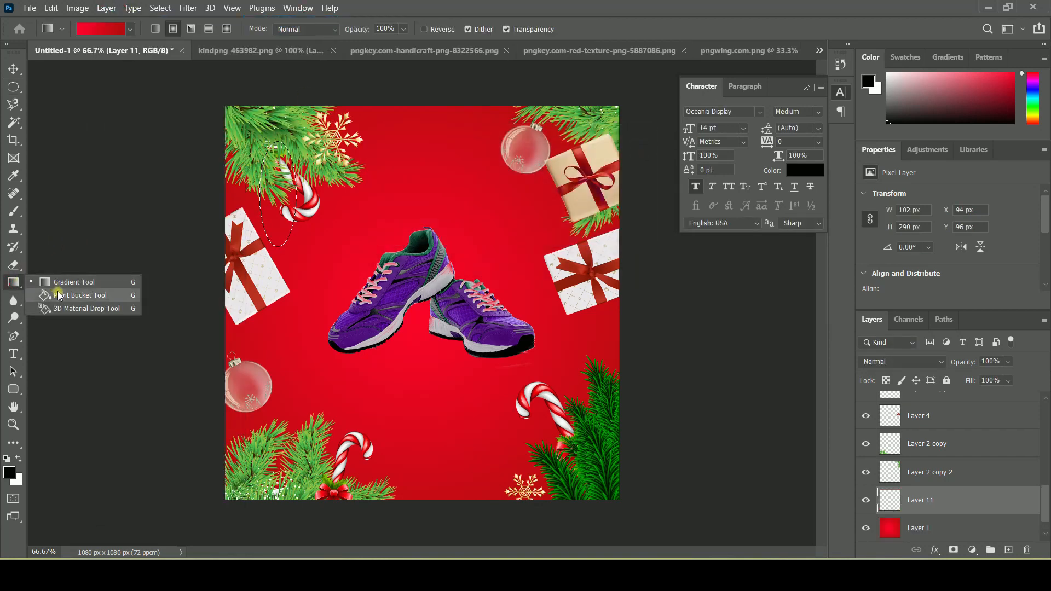
pyautogui.click(60, 294)
pyautogui.click(13, 70)
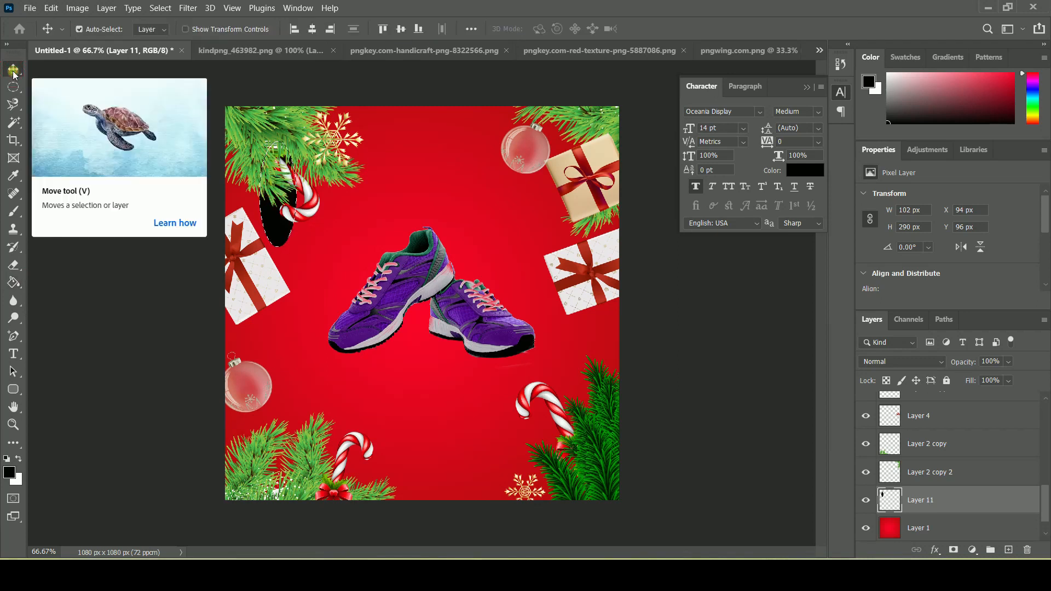
pyautogui.press('ctrl')
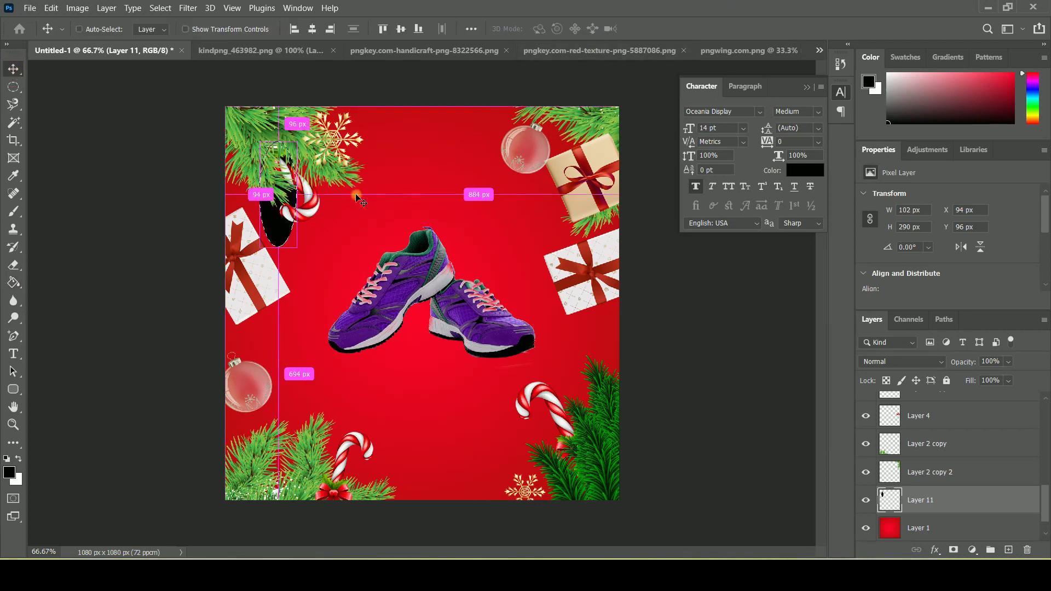
pyautogui.hotkey('ctrl', 'd')
pyautogui.press('ctrl')
pyautogui.press('ctrl')
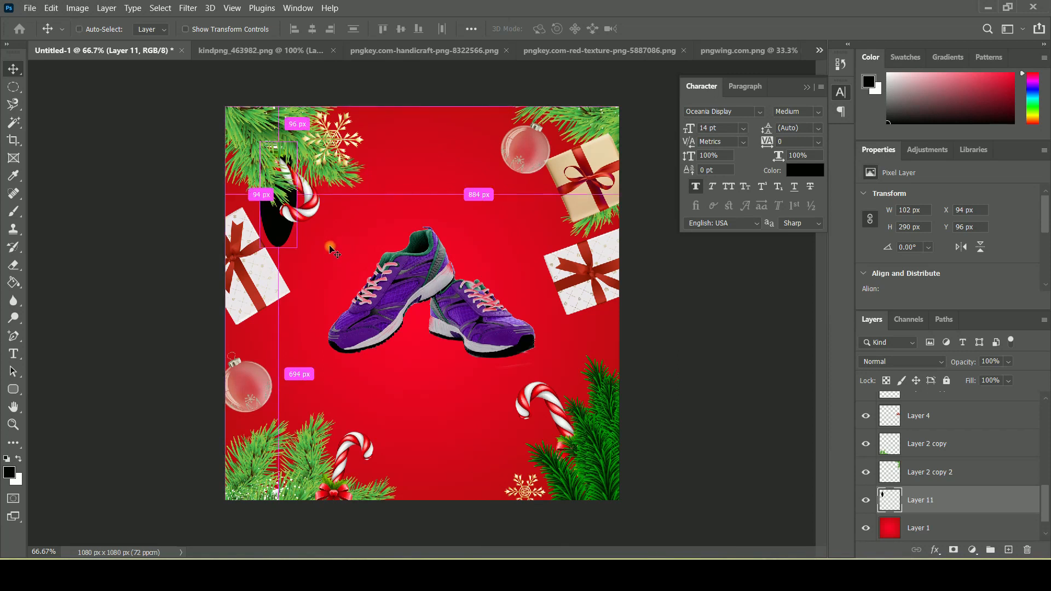
# Rotate the black ellipse counter-clockwise to match the upper-left candy cane's tilt and move it behind the cane
pyautogui.hotkey('ctrl', 't')
pyautogui.moveTo(348, 271); pyautogui.dragTo(397, 222)
pyautogui.moveTo(302, 209); pyautogui.dragTo(312, 189)
pyautogui.click(13, 69)
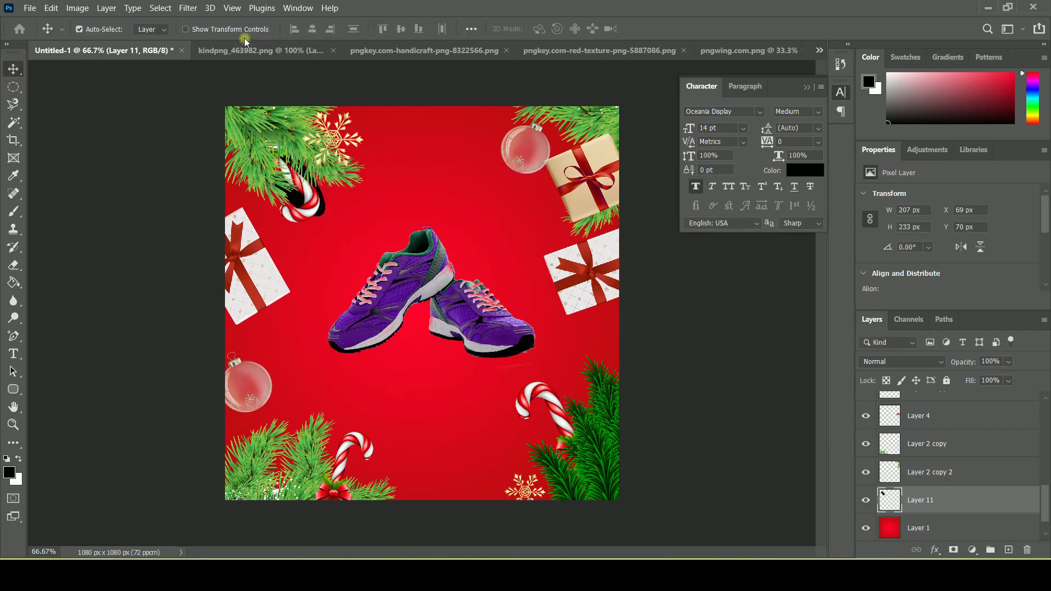
# Soften the black ellipse into a shadow with a Gaussian Blur of 55.3 pixels radius
pyautogui.click(197, 11)
pyautogui.moveTo(253, 171)
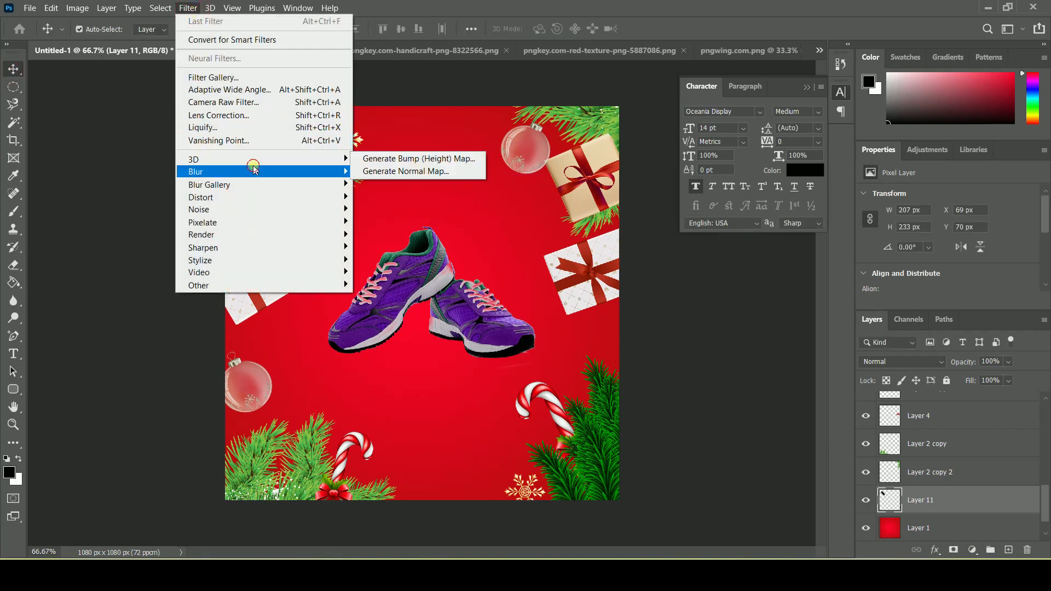
pyautogui.click(389, 222)
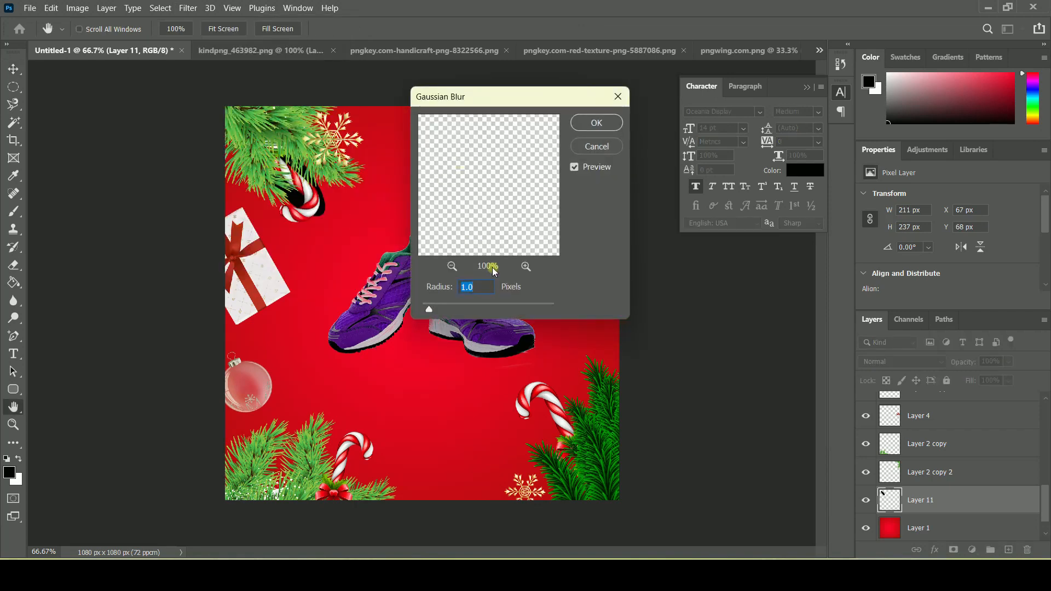
pyautogui.moveTo(450, 305); pyautogui.dragTo(497, 307)
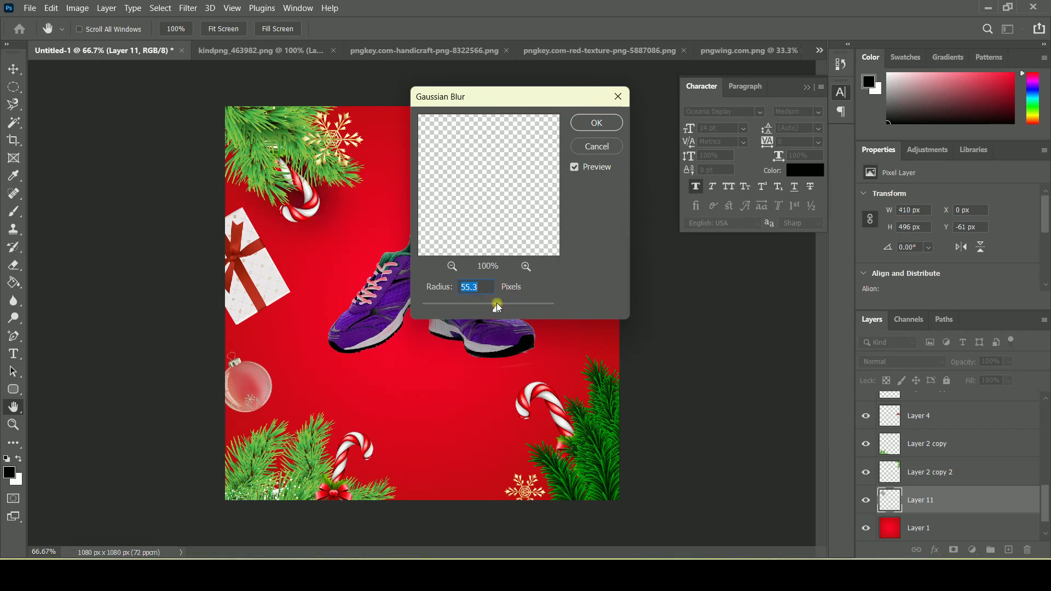
pyautogui.click(584, 122)
# Duplicate the blurred shadow layer and move the copy about 765 px right and 719 px down, behind the lower-right candy cane
pyautogui.rightClick(989, 511)
pyautogui.click(872, 62)
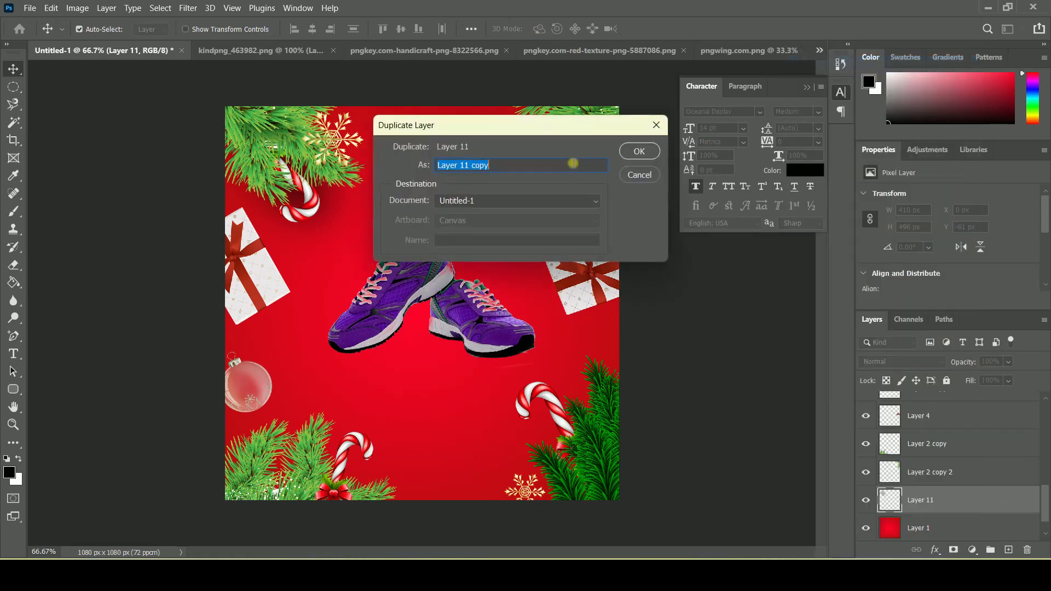
pyautogui.click(638, 151)
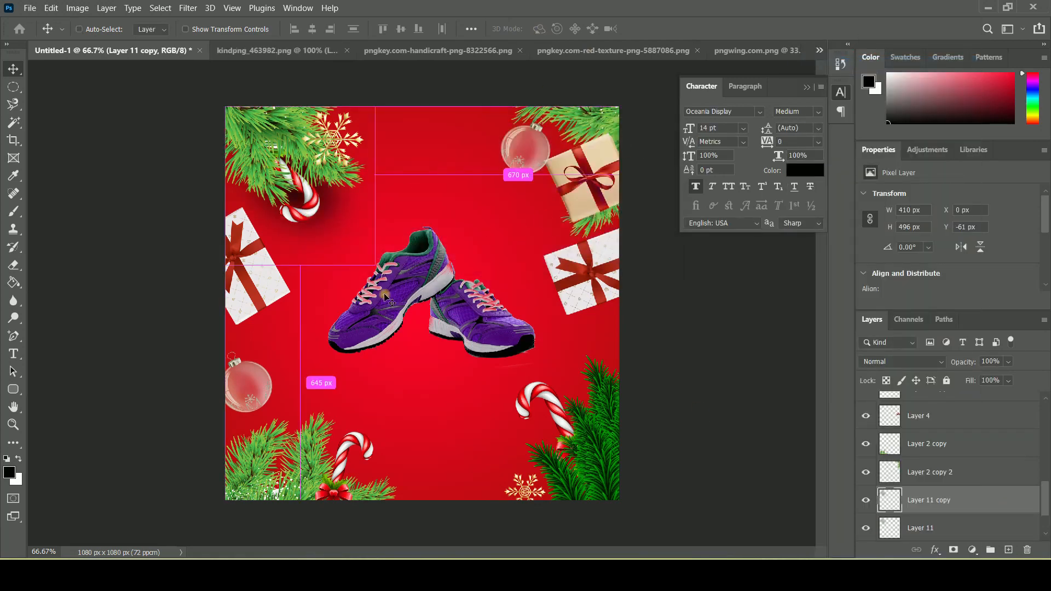
pyautogui.hotkey('ctrl', 't')
pyautogui.moveTo(340, 178); pyautogui.dragTo(617, 439)
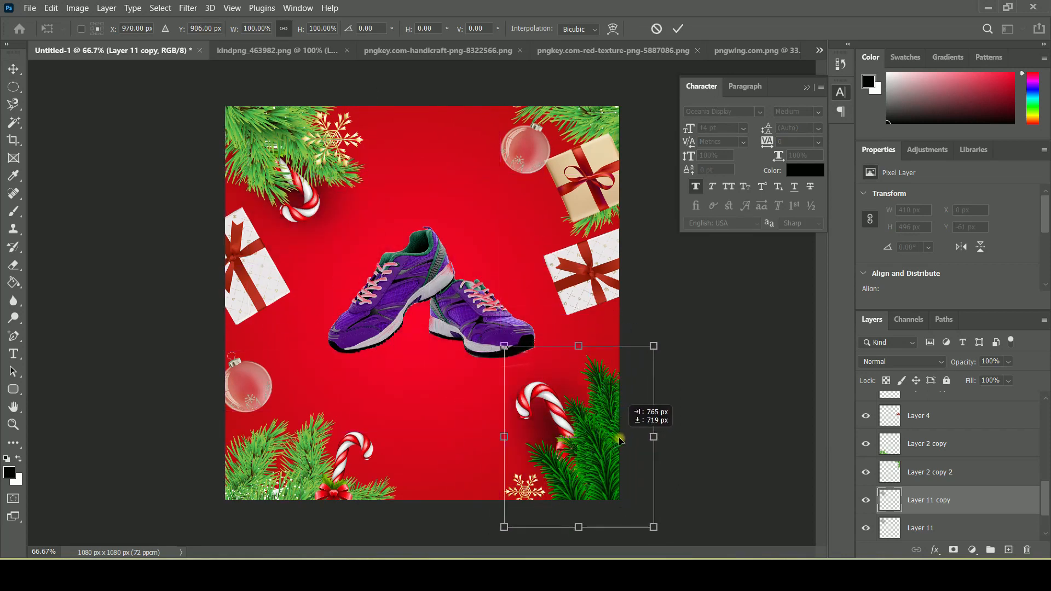
pyautogui.click(14, 69)
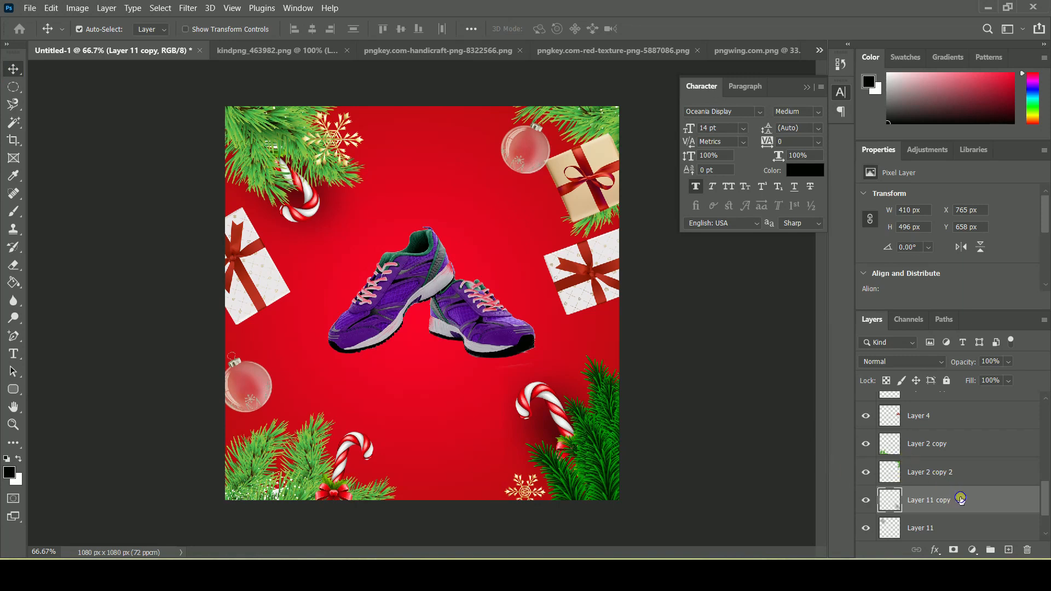
# Duplicate the lower-right candy cane's shadow layer and move the copy behind the lower-left candy cane
pyautogui.rightClick(961, 498)
pyautogui.click(962, 500)
pyautogui.rightClick(961, 500)
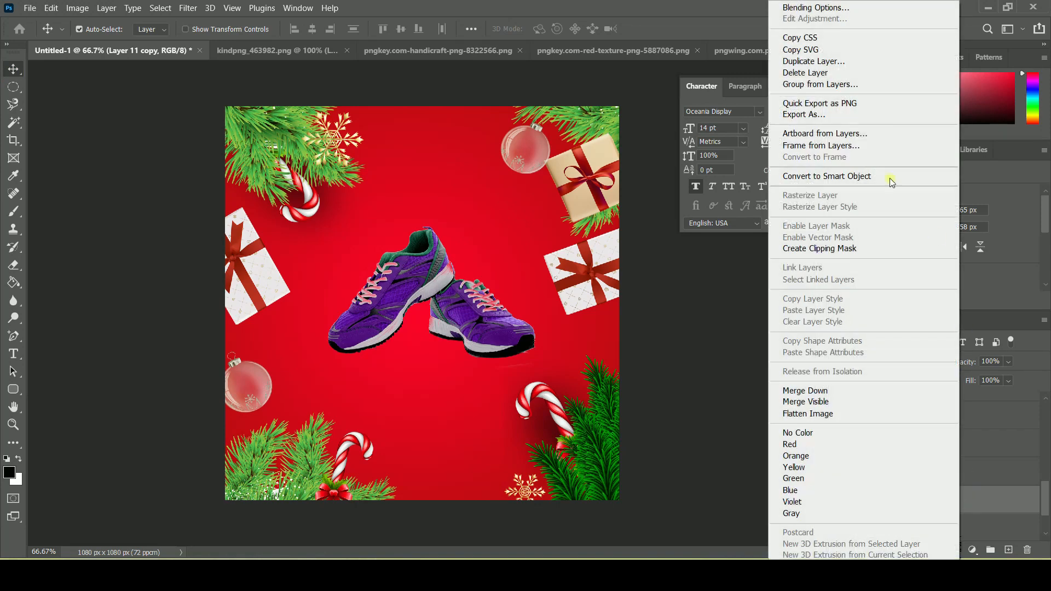
pyautogui.click(832, 62)
pyautogui.click(634, 150)
pyautogui.moveTo(570, 408); pyautogui.dragTo(438, 438)
# Scale the copied shadow to 77.35%, rotate it 70.67° clockwise, and fit it behind the lower-left candy cane
pyautogui.hotkey('ctrl', 't')
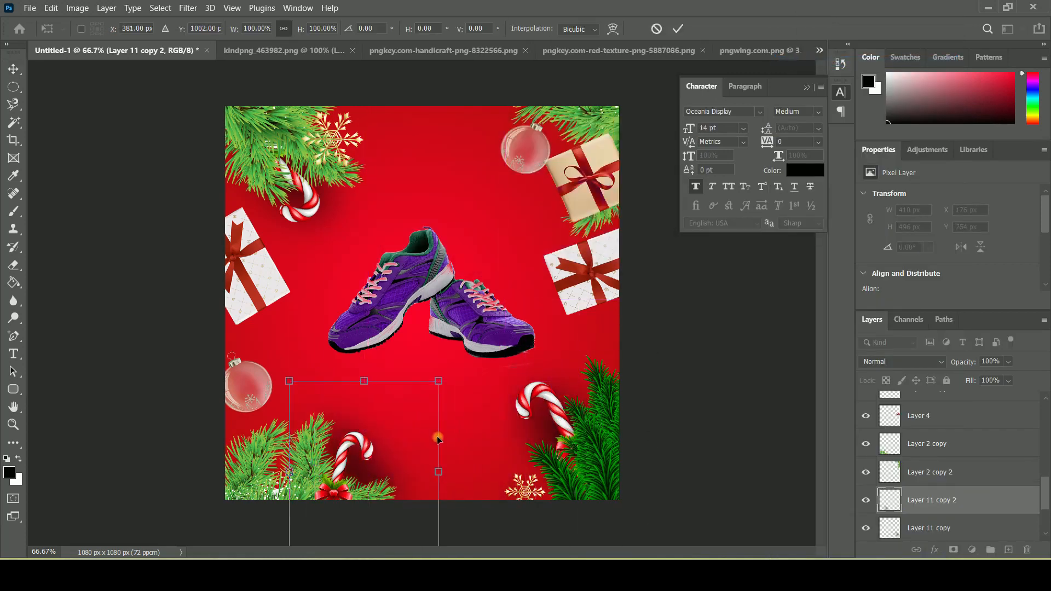
pyautogui.moveTo(439, 378); pyautogui.dragTo(366, 436)
pyautogui.moveTo(416, 400); pyautogui.dragTo(432, 493)
pyautogui.moveTo(353, 425); pyautogui.dragTo(348, 429)
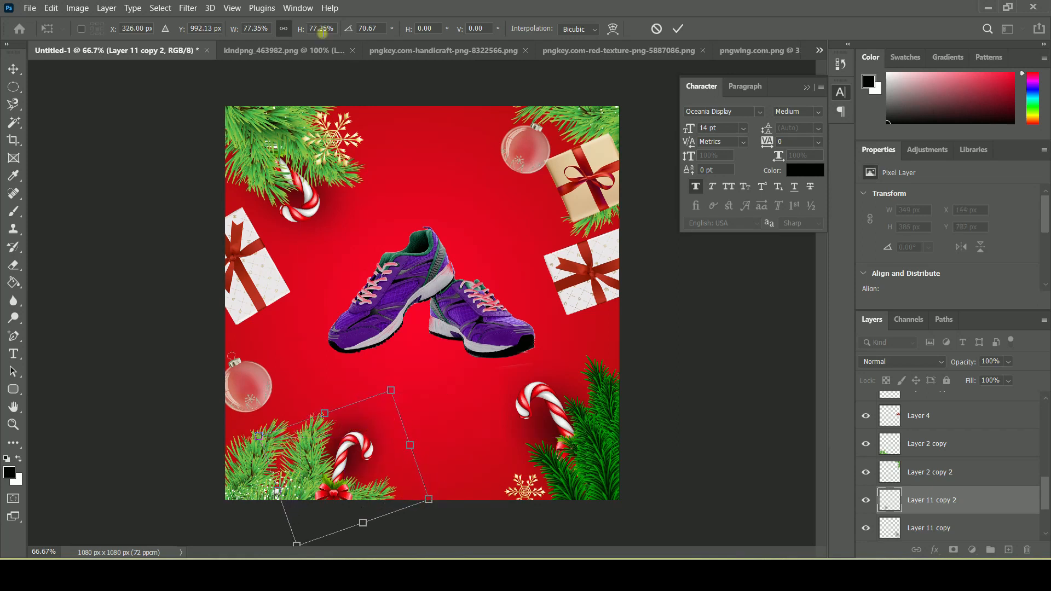
pyautogui.click(14, 69)
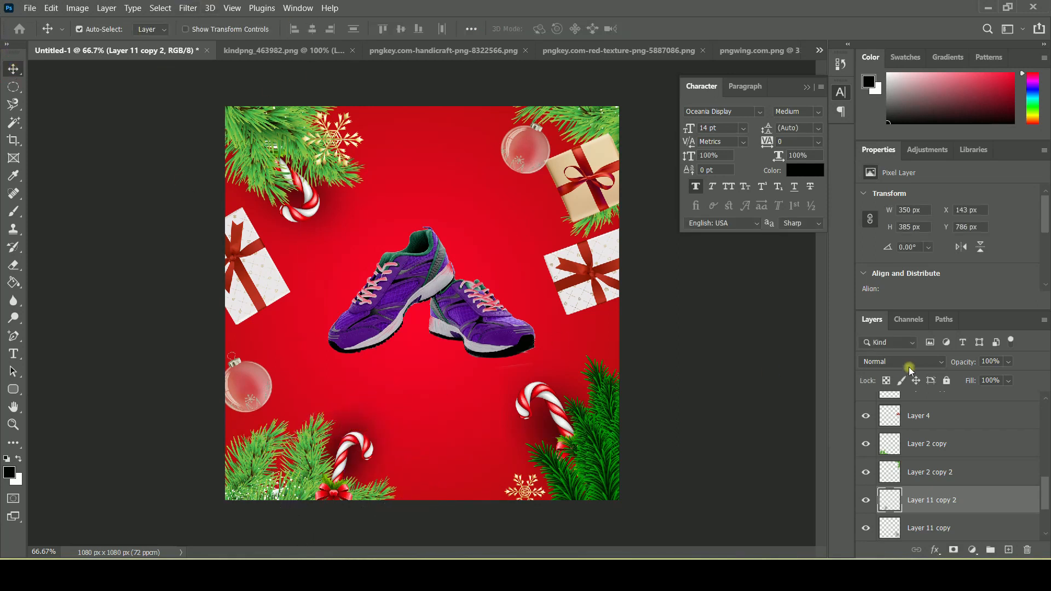
# Make an elliptical selection about 185 × 181 px over the lower-left part of the beige gift box
pyautogui.click(16, 90)
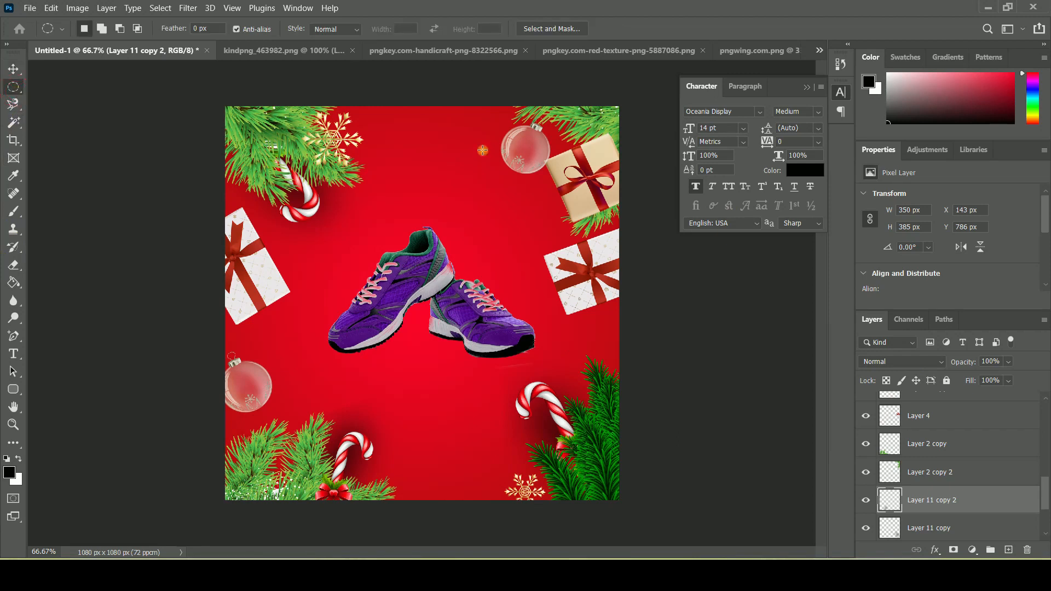
pyautogui.moveTo(540, 154); pyautogui.dragTo(603, 234)
pyautogui.moveTo(545, 192); pyautogui.dragTo(595, 239)
pyautogui.moveTo(542, 169); pyautogui.dragTo(608, 236)
# Create a new layer and fill the elliptical selection by the beige gift with black using the Paint Bucket
pyautogui.click(106, 8)
pyautogui.moveTo(120, 20)
pyautogui.click(329, 21)
pyautogui.click(637, 159)
pyautogui.click(12, 284)
pyautogui.click(566, 205)
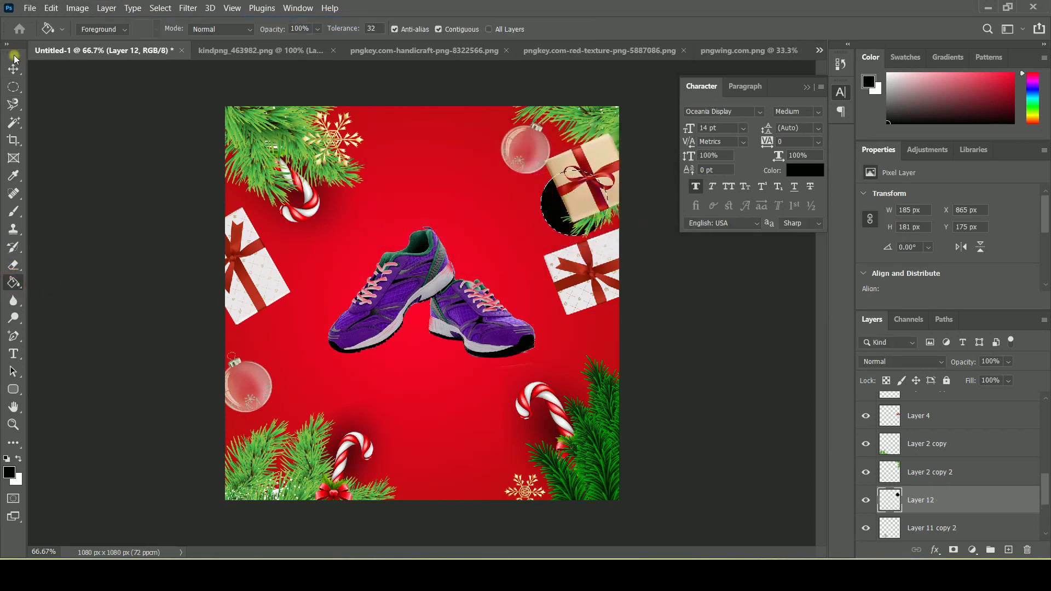
# Deselect and reapply the last Gaussian Blur to the black ellipse behind the beige gift
pyautogui.press('v')
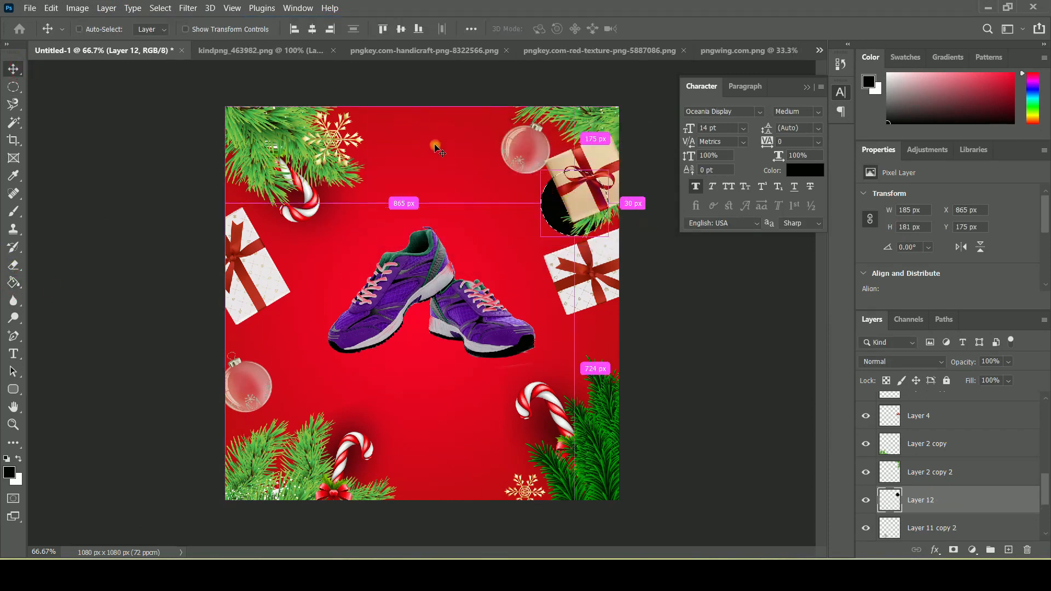
pyautogui.hotkey('ctrl', 'd')
pyautogui.click(186, 8)
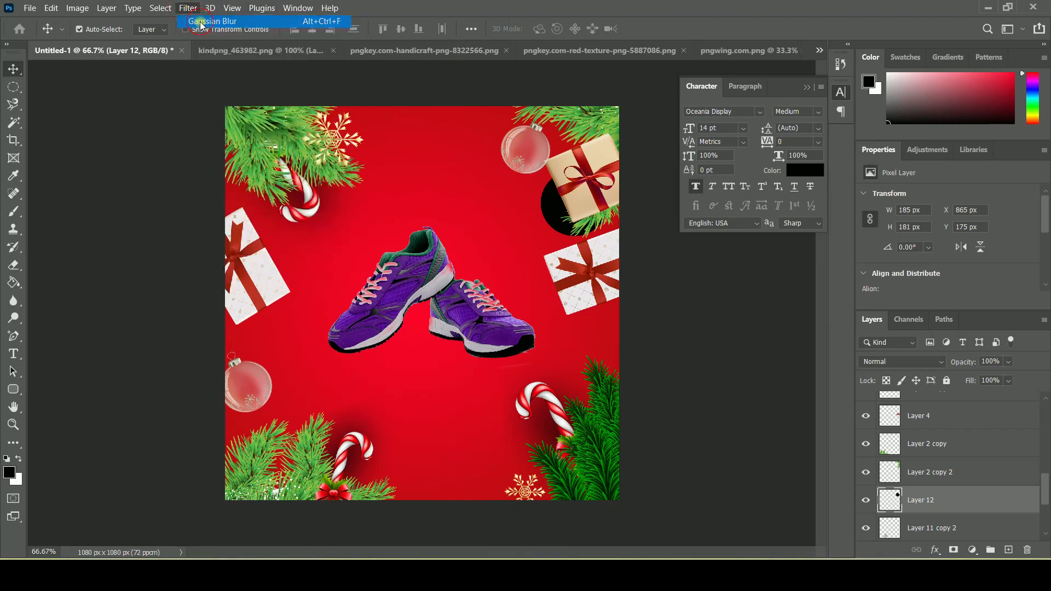
pyautogui.click(206, 21)
# Duplicate the beige gift's shadow and place the copy behind the right-hand white gift at about X 754 px, Y 277 px
pyautogui.rightClick(895, 500)
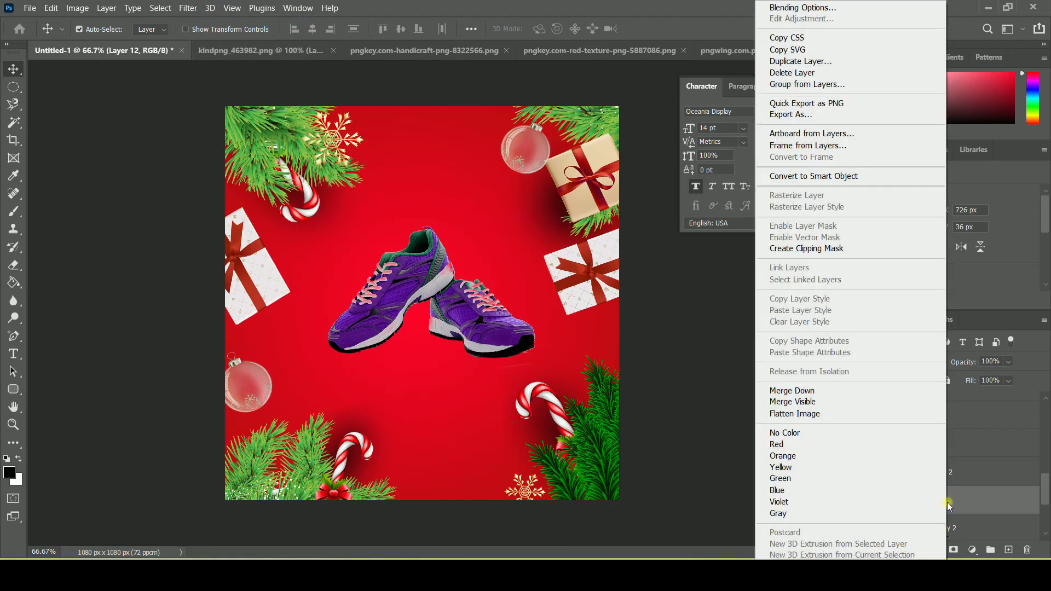
pyautogui.click(866, 62)
pyautogui.click(635, 153)
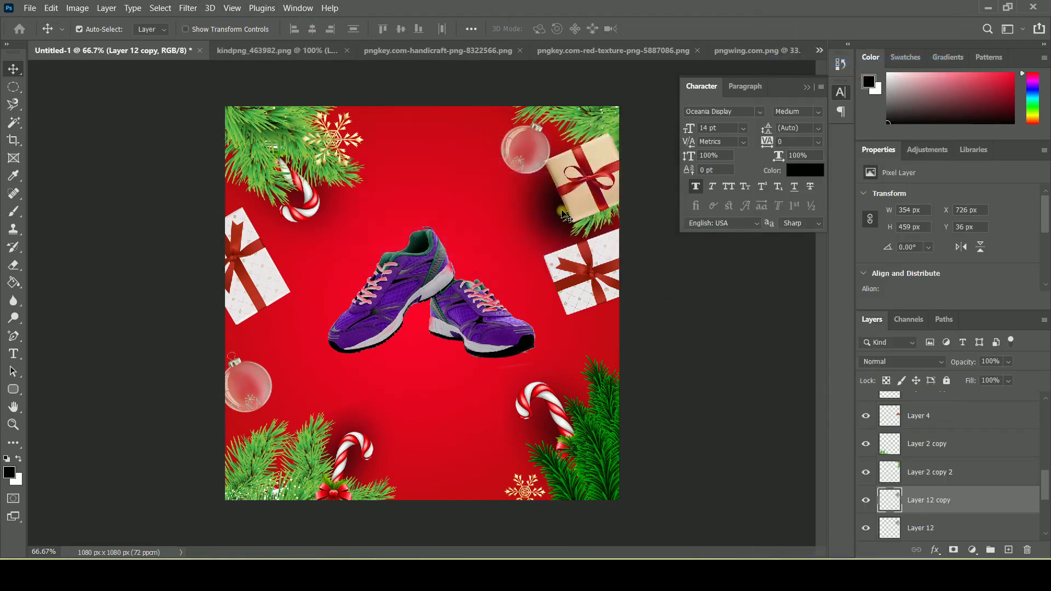
pyautogui.moveTo(559, 210); pyautogui.dragTo(569, 299)
# Duplicate the right-hand white gift's shadow and move the copy behind the left-hand white gift
pyautogui.rightClick(1001, 492)
pyautogui.click(866, 64)
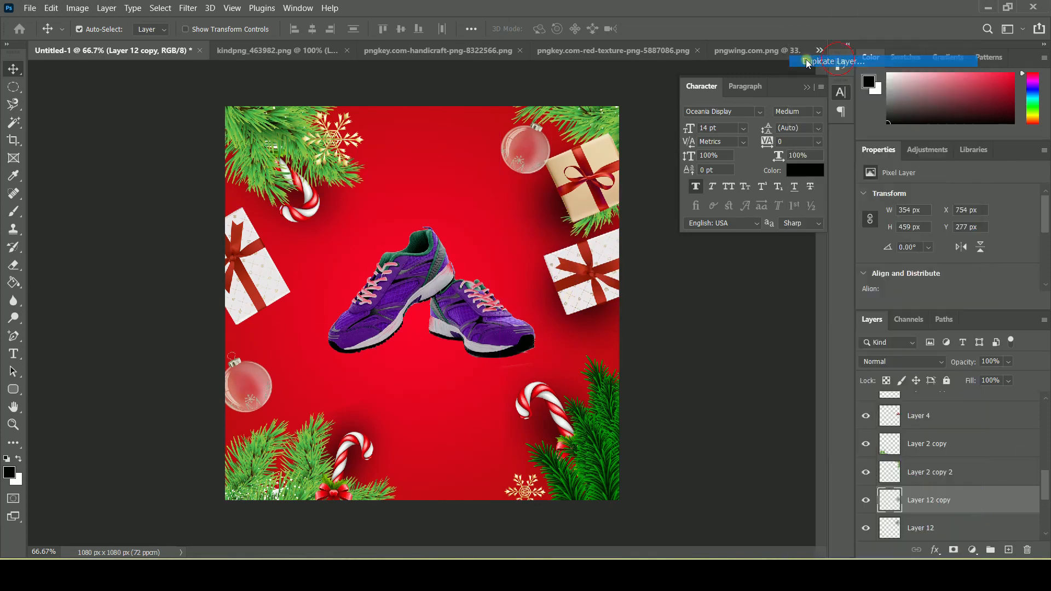
pyautogui.click(637, 156)
pyautogui.moveTo(553, 310); pyautogui.dragTo(230, 316)
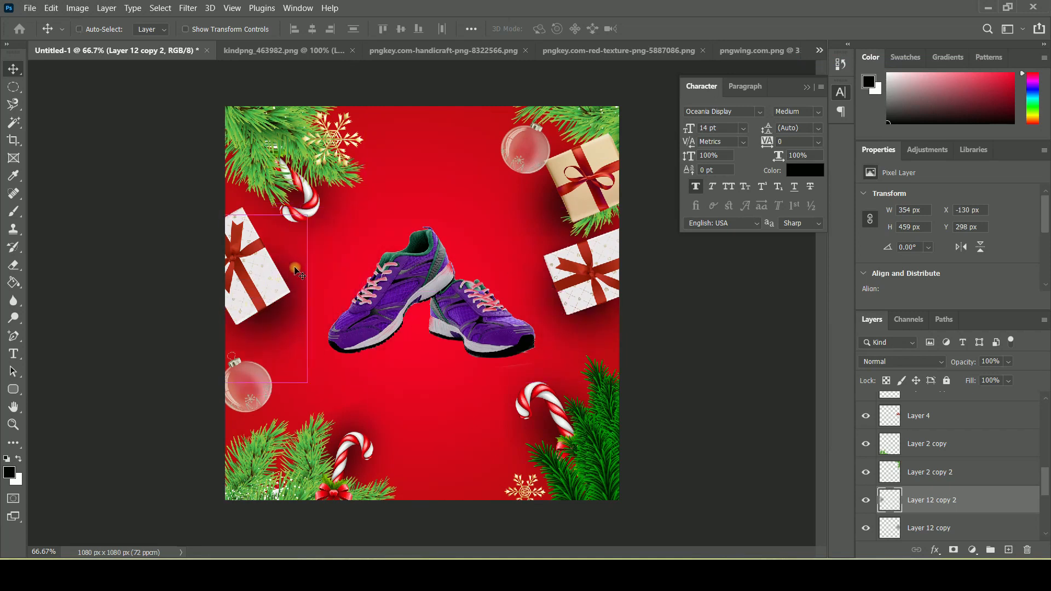
# Flip the left-hand gift's shadow horizontally and shift it to about X -59 px, Y 295 px
pyautogui.hotkey('ctrl', 't')
pyautogui.rightClick(293, 270)
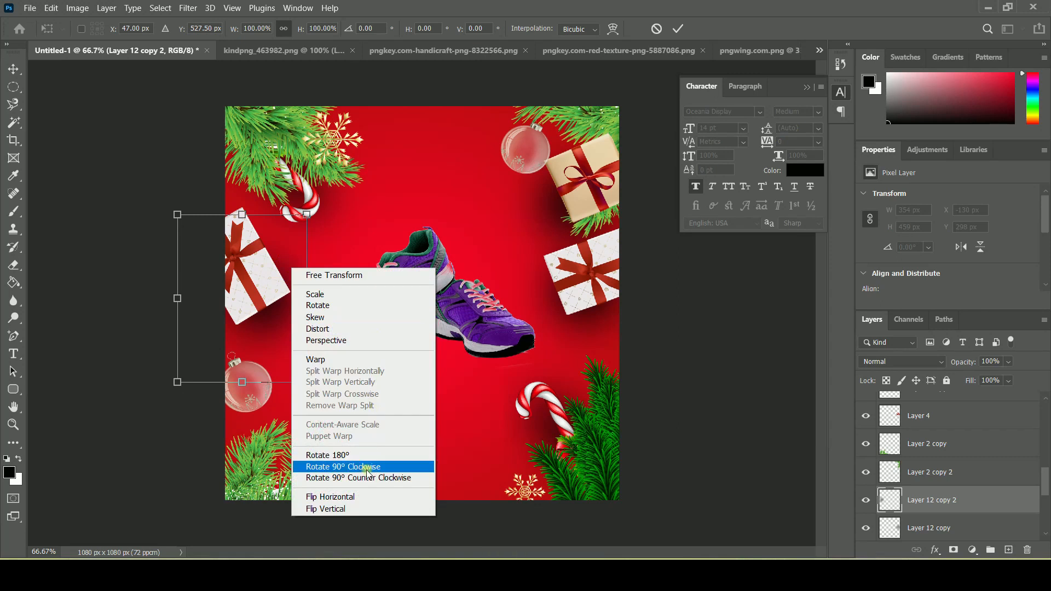
pyautogui.click(350, 497)
pyautogui.moveTo(280, 259); pyautogui.dragTo(307, 258)
pyautogui.click(12, 70)
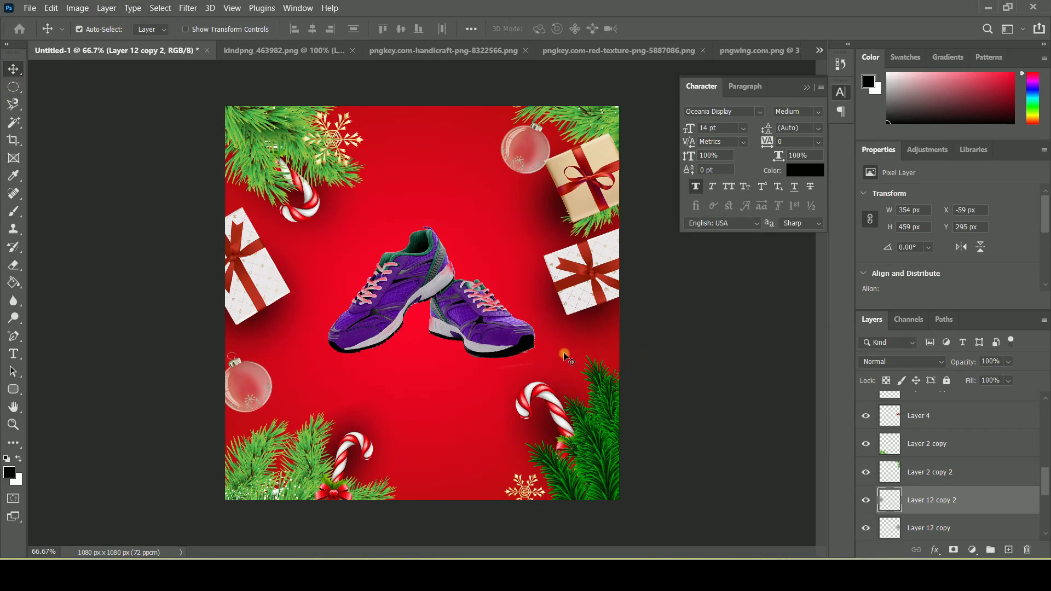
# Lower the opacity of the beige gift's shadow layer to 46%
pyautogui.click(559, 203)
pyautogui.click(929, 362)
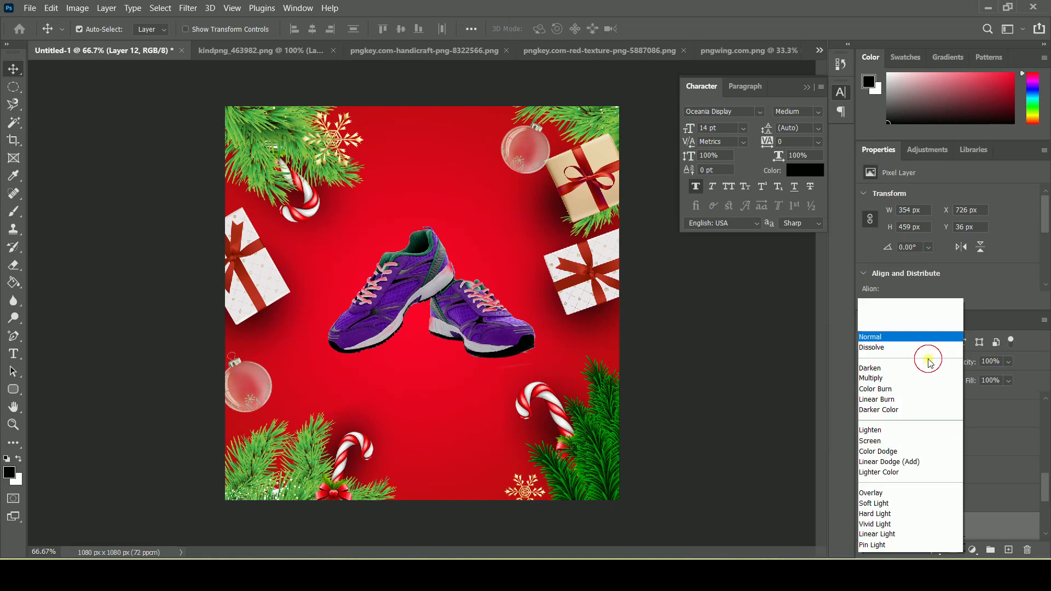
pyautogui.click(1013, 364)
pyautogui.click(1009, 364)
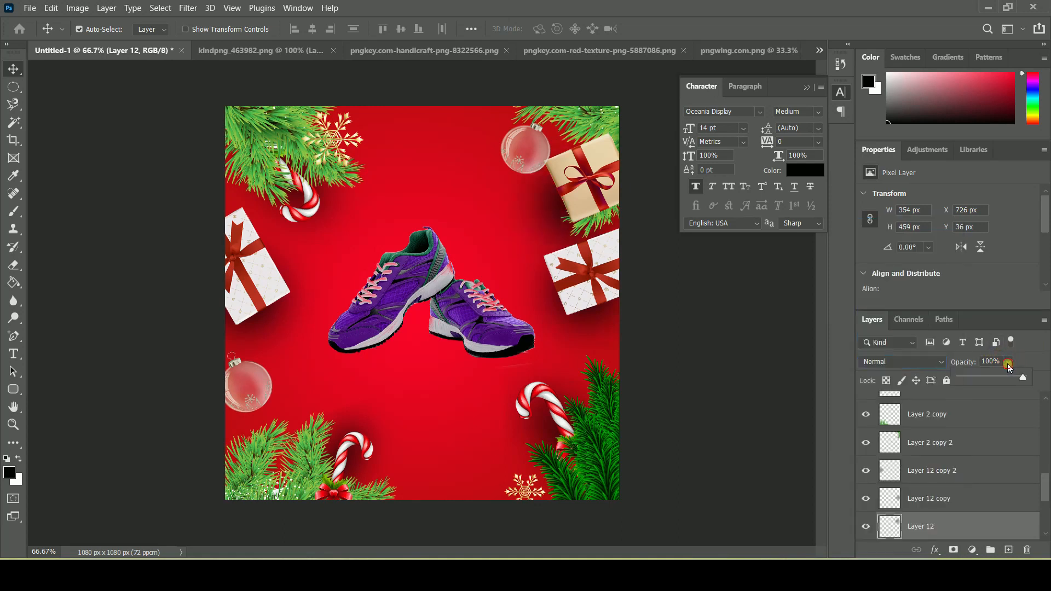
pyautogui.moveTo(985, 376); pyautogui.dragTo(994, 380)
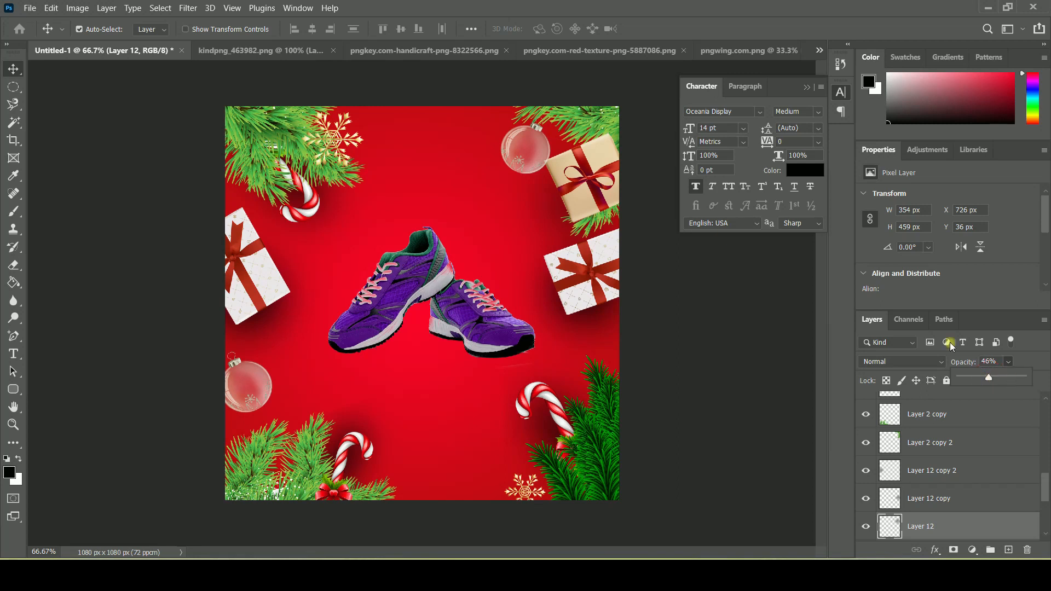
# Lower the opacity of the right-hand white gift's shadow layer to 45%
pyautogui.click(564, 304)
pyautogui.click(1009, 361)
pyautogui.click(987, 379)
pyautogui.moveTo(988, 380); pyautogui.dragTo(990, 381)
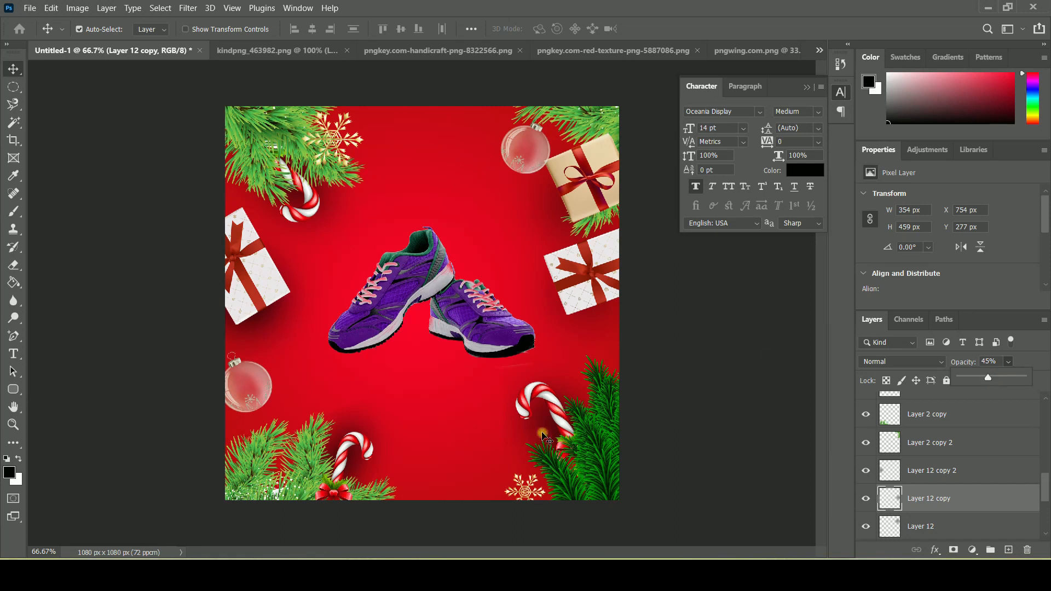
# Set the shadow opacity to 55% for the lower-right candy cane and 54% for the lower-left candy cane
pyautogui.click(545, 437)
pyautogui.click(1006, 362)
pyautogui.click(995, 378)
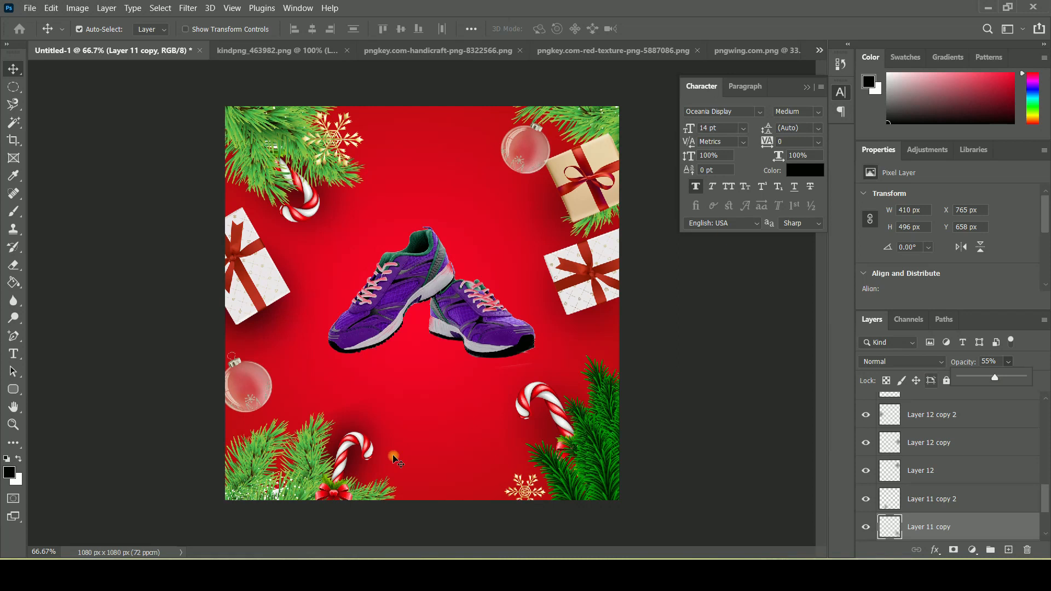
pyautogui.click(353, 465)
pyautogui.click(1009, 363)
pyautogui.click(996, 378)
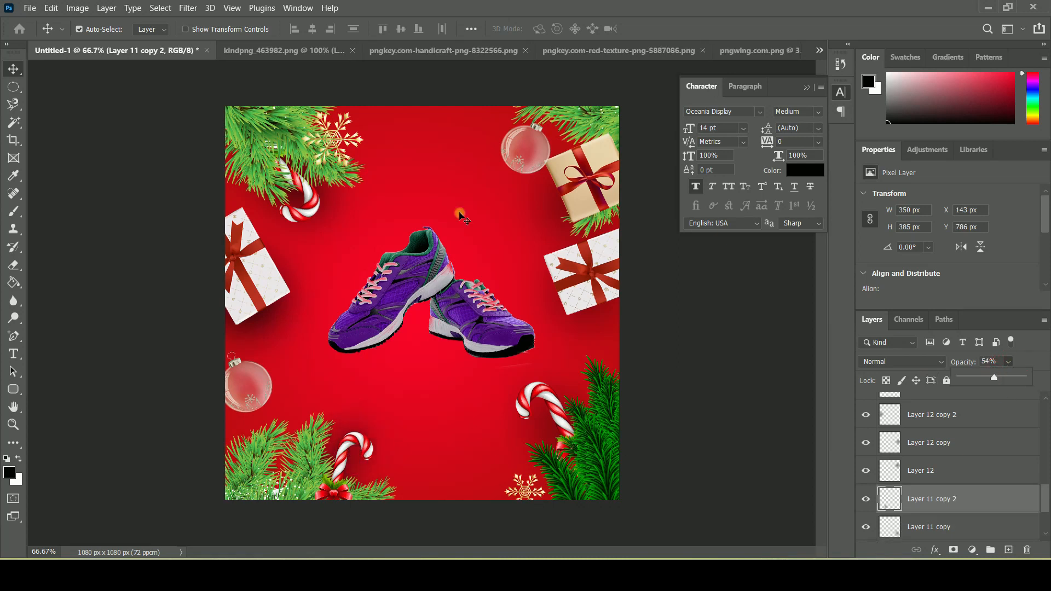
# Lower the opacity of the upper-left candy cane's shadow layer to 79%
pyautogui.click(317, 206)
pyautogui.click(1009, 363)
pyautogui.click(997, 378)
pyautogui.moveTo(996, 378); pyautogui.dragTo(1007, 380)
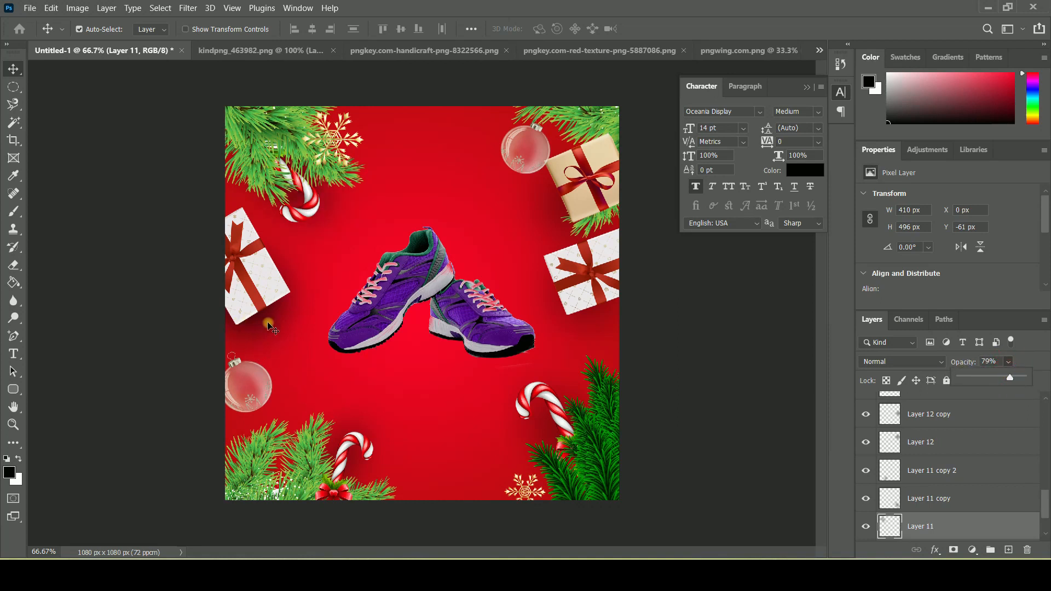
# Lower the opacity of the left-hand white gift's shadow layer to 41%
pyautogui.click(272, 329)
pyautogui.click(1009, 363)
pyautogui.moveTo(1009, 378); pyautogui.dragTo(1003, 377)
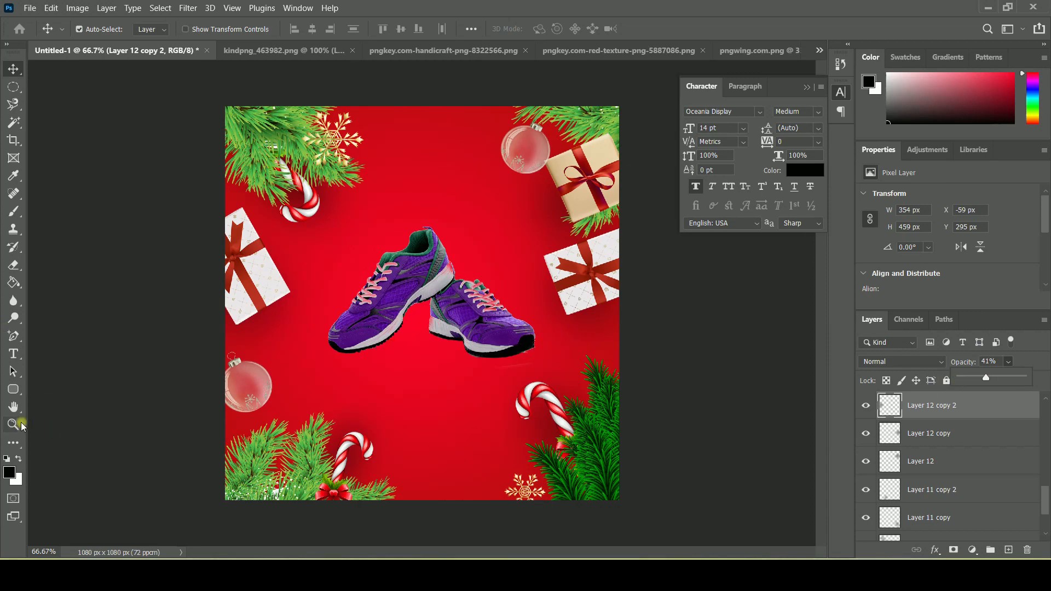
# Outline an area about 275 × 106 px along and below the right shoe's sole with the Polygonal Lasso
pyautogui.click(13, 424)
pyautogui.click(420, 333)
pyautogui.click(463, 323)
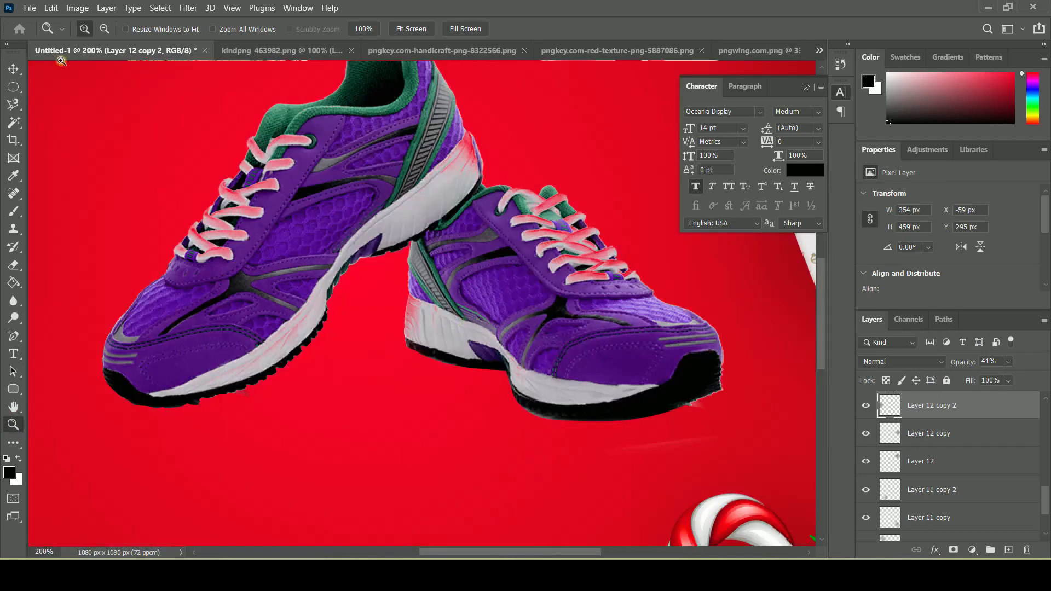
pyautogui.click(13, 105)
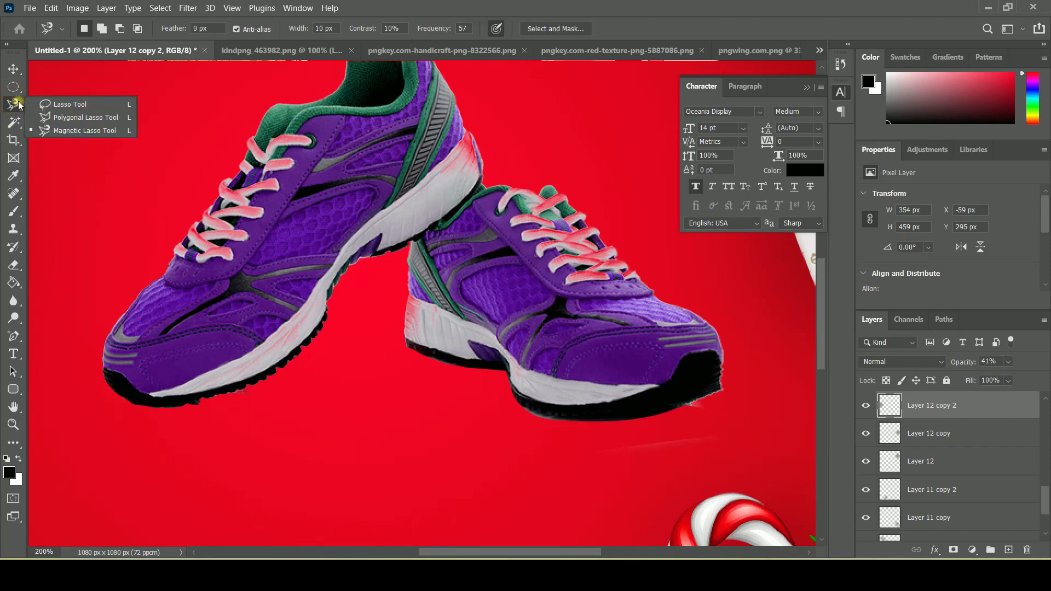
pyautogui.click(66, 117)
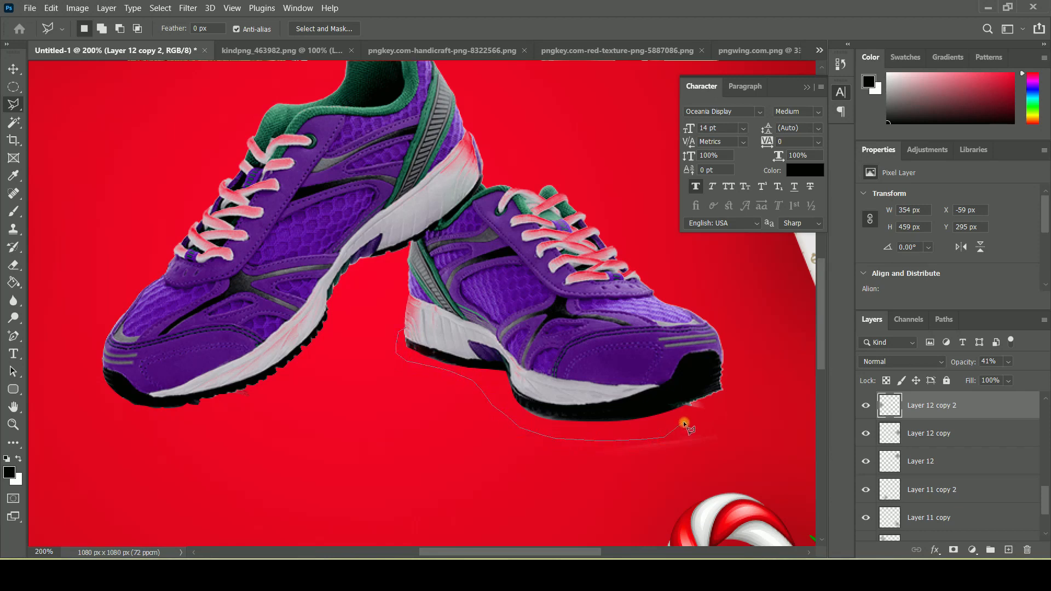
pyautogui.click(695, 405)
pyautogui.click(406, 325)
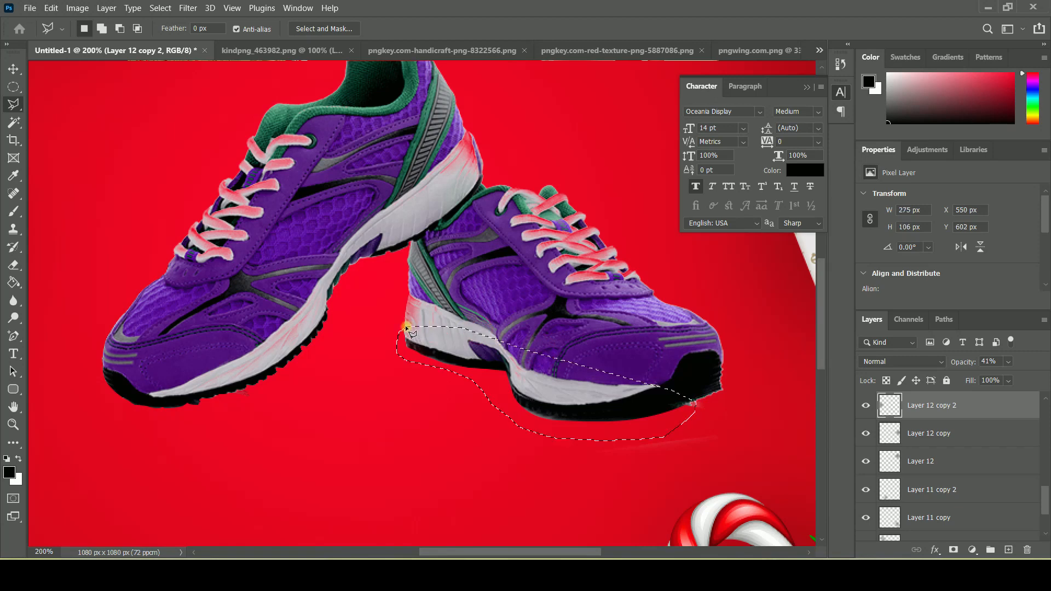
# Create a new layer directly above Layer 7, beneath the sneakers' layer
pyautogui.click(106, 7)
pyautogui.moveTo(116, 23)
pyautogui.click(938, 408)
pyautogui.scroll(-5, 961, 419)
pyautogui.scroll(-3, 953, 428)
pyautogui.click(923, 462)
pyautogui.click(922, 496)
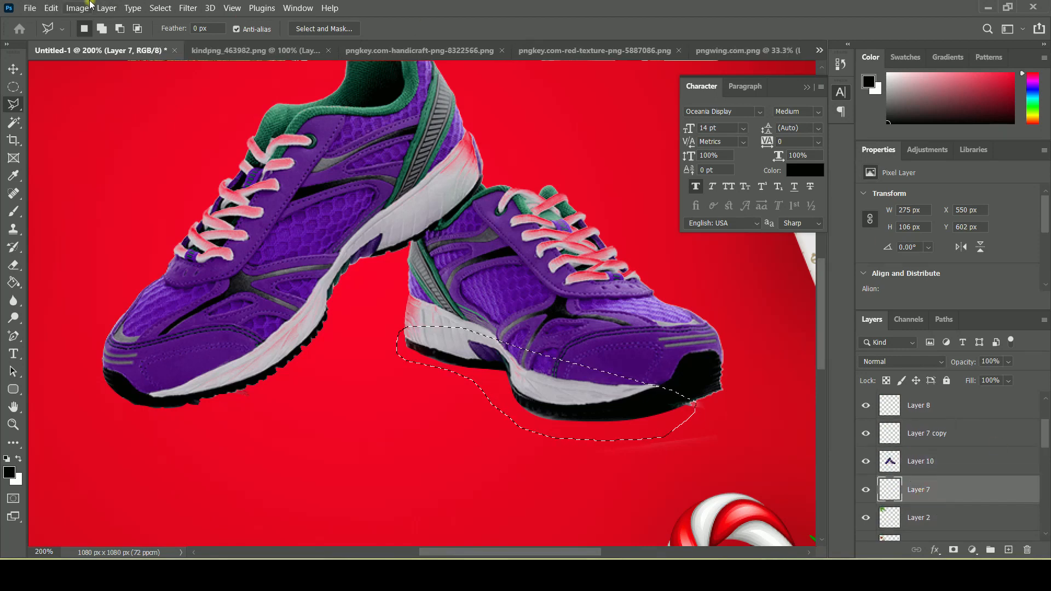
pyautogui.click(107, 8)
pyautogui.moveTo(131, 21)
pyautogui.click(338, 22)
pyautogui.click(630, 90)
# Fill the lasso selection under the right shoe with black using the Paint Bucket
pyautogui.press('g')
pyautogui.click(549, 372)
pyautogui.press('v')
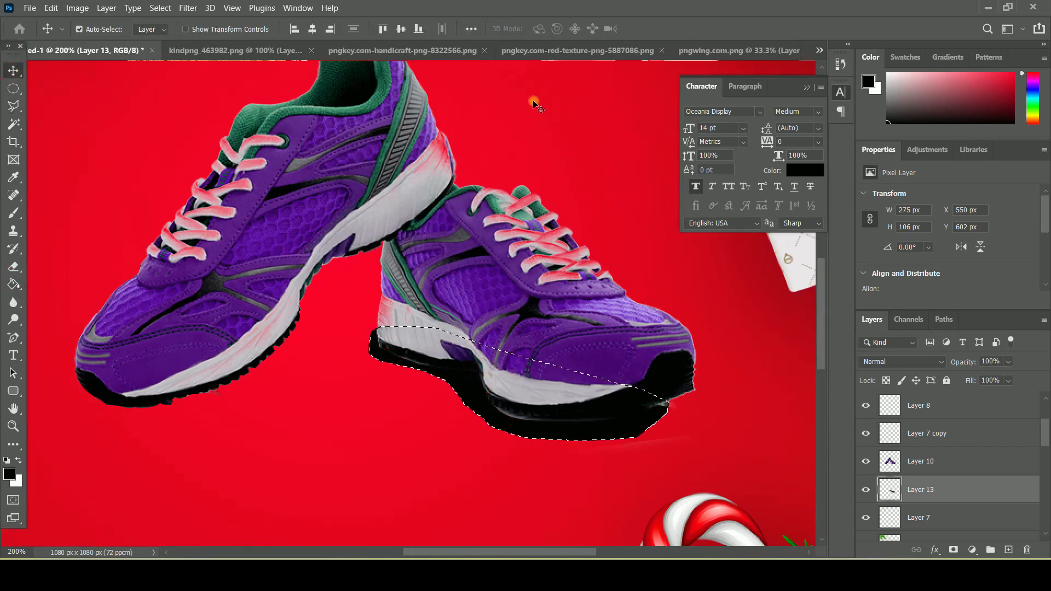
pyautogui.click(192, 9)
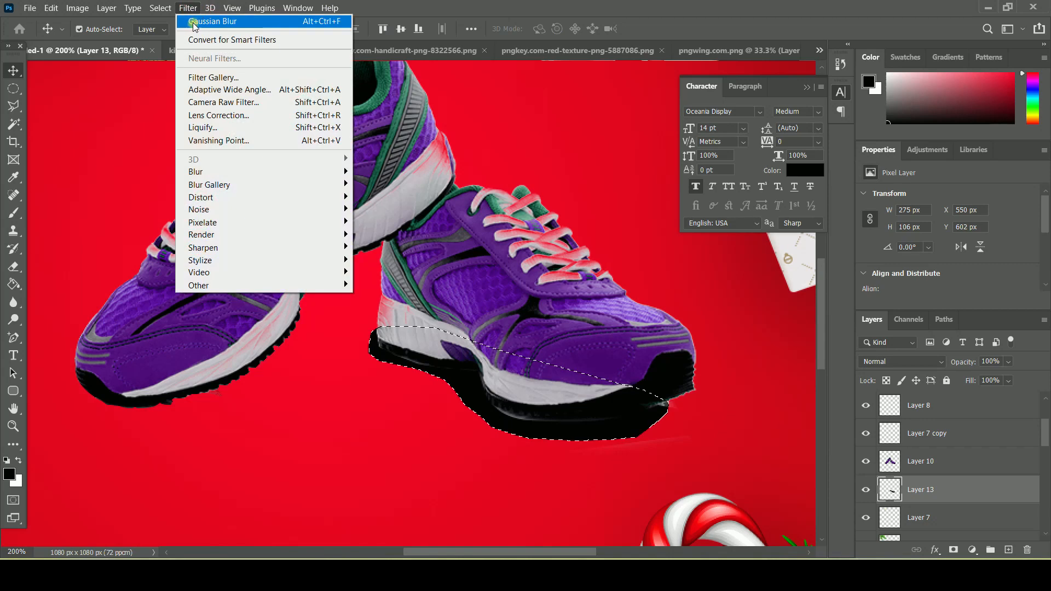
pyautogui.click(197, 22)
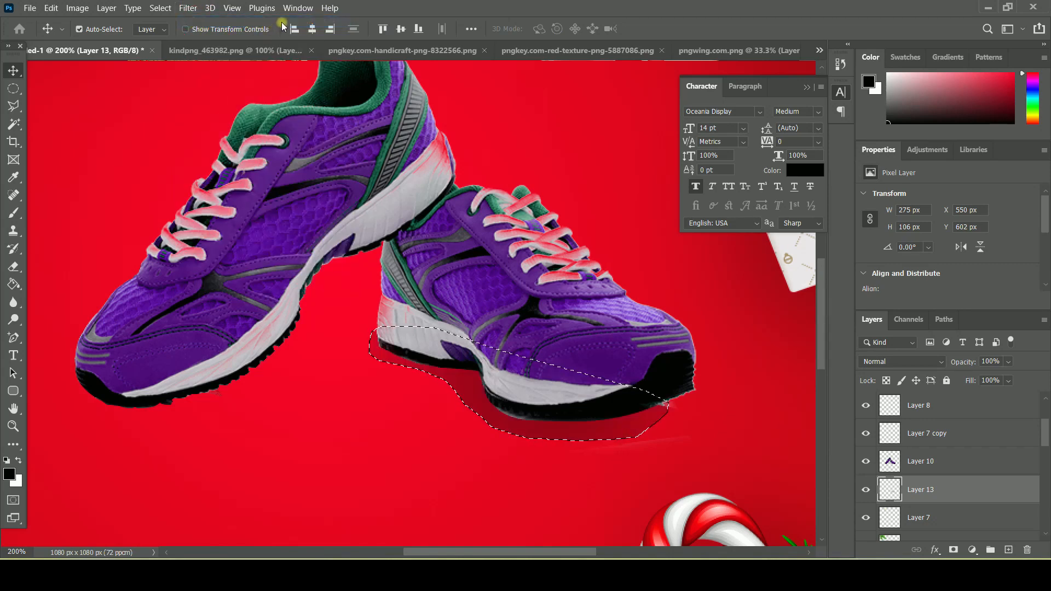
pyautogui.hotkey('ctrl', 'z')
# Deselect the black-filled area beneath the right shoe
pyautogui.hotkey('ctrl', 'd')
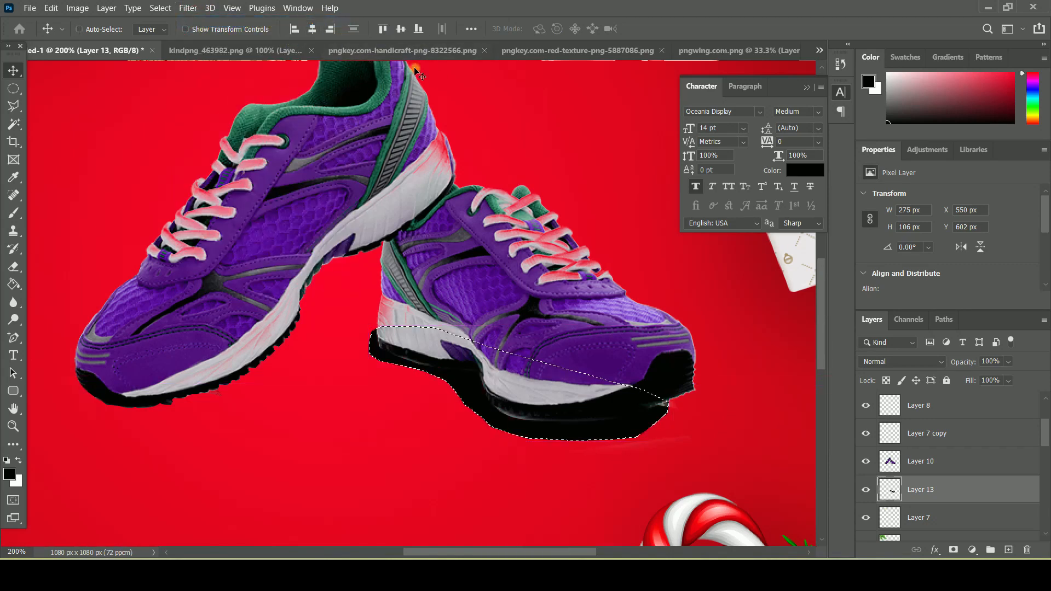
pyautogui.click(188, 8)
pyautogui.click(197, 22)
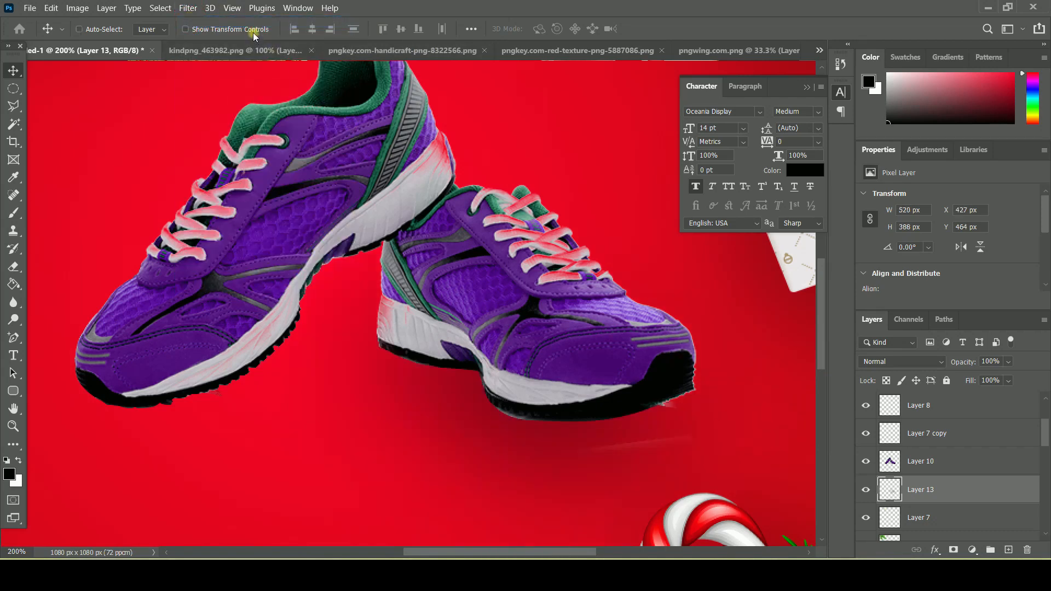
pyautogui.hotkey('ctrl', 'z')
# Apply a Gaussian Blur of 8.4 pixels to the right shoe's black shadow and set its layer opacity to 48%
pyautogui.click(188, 7)
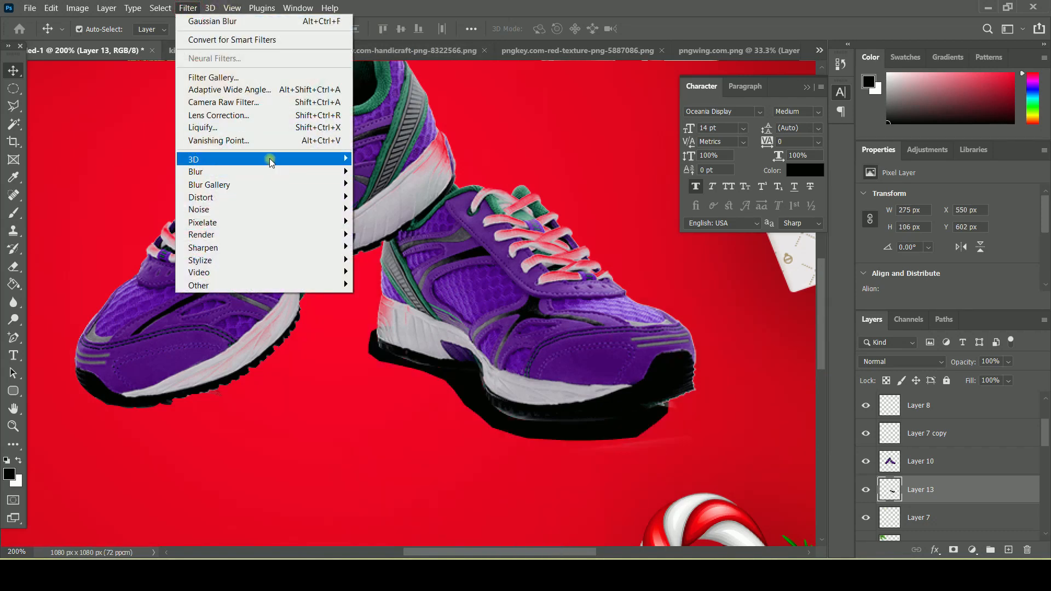
pyautogui.moveTo(271, 172)
pyautogui.click(382, 223)
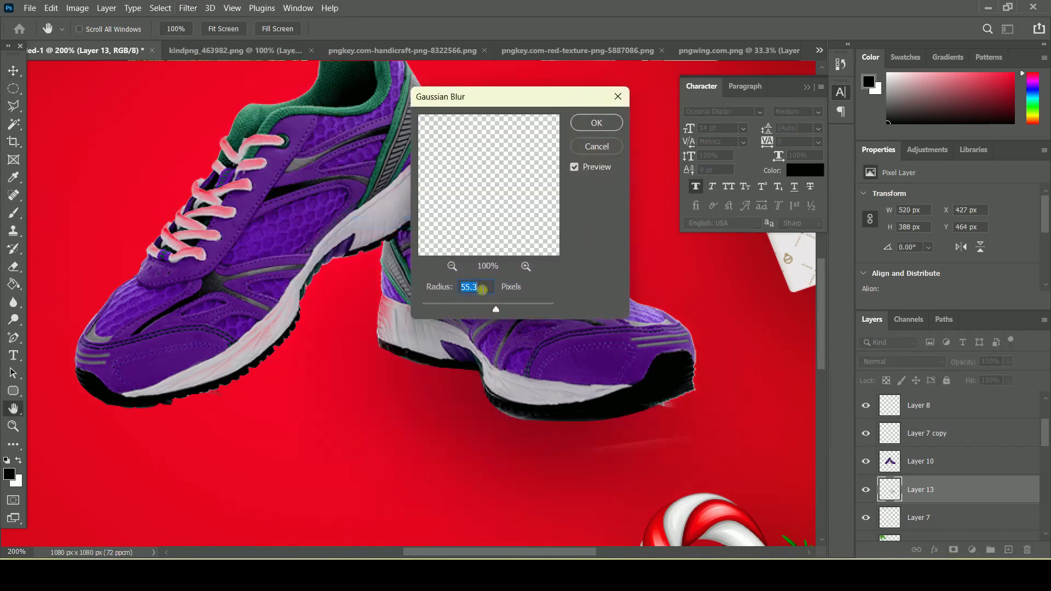
pyautogui.moveTo(467, 310)
pyautogui.mouseDown()
pyautogui.moveTo(484, 308)
pyautogui.moveTo(469, 308)
pyautogui.mouseUp()
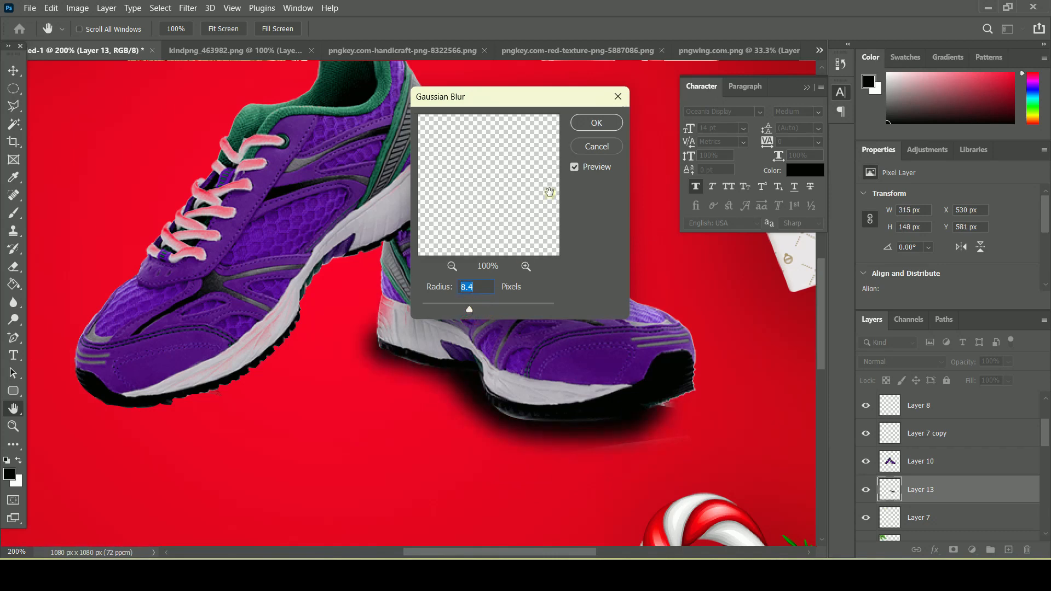
pyautogui.click(581, 127)
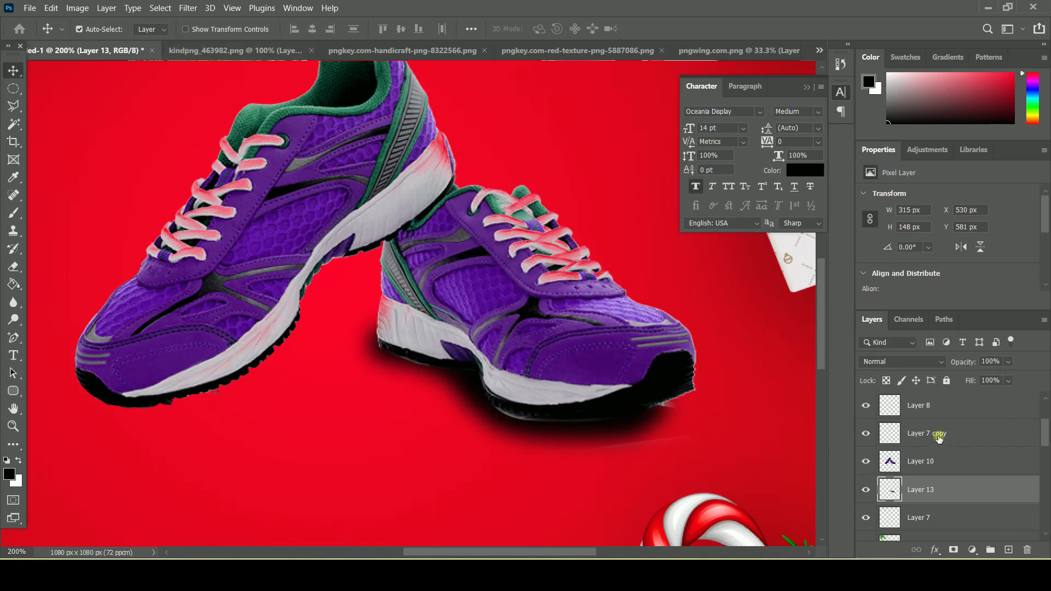
pyautogui.click(1009, 362)
pyautogui.moveTo(1025, 376); pyautogui.dragTo(997, 375)
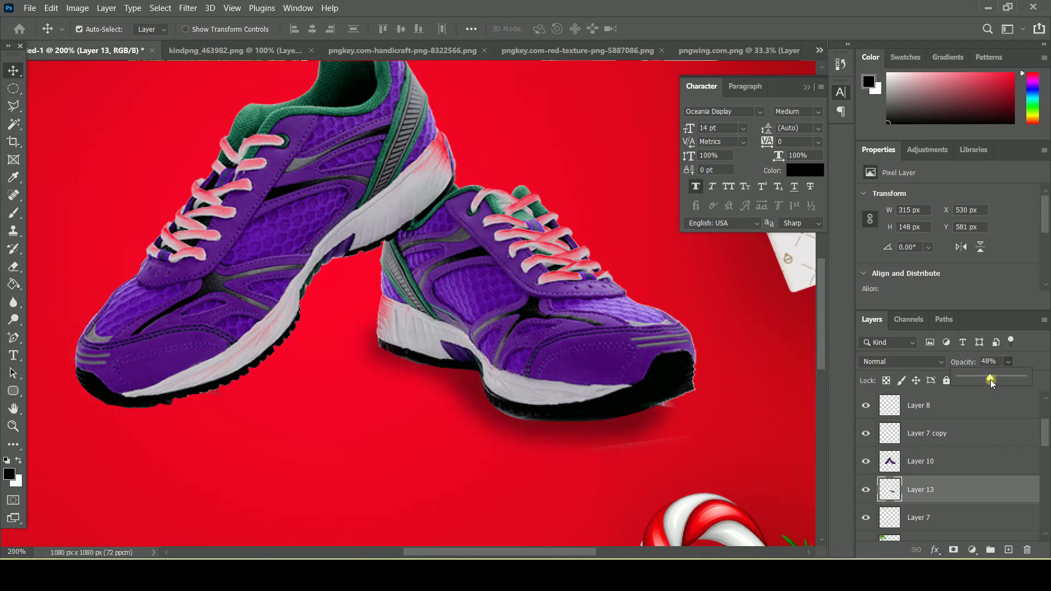
# With Layer 13 active, outline an area about 245 × 170 px along and below the left shoe's sole with the Polygonal Lasso
pyautogui.click(926, 461)
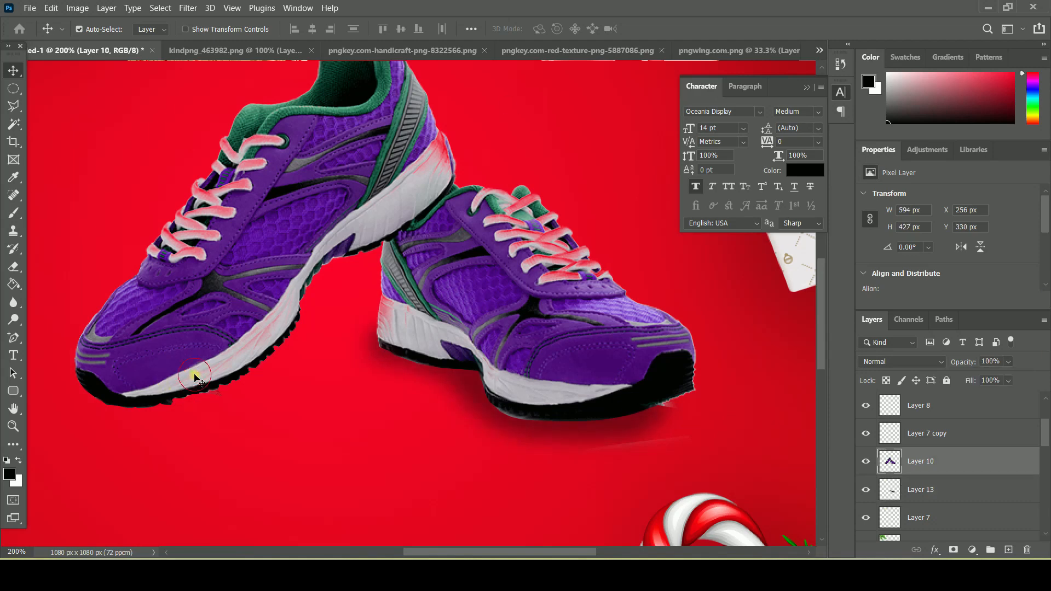
pyautogui.click(896, 493)
pyautogui.click(13, 106)
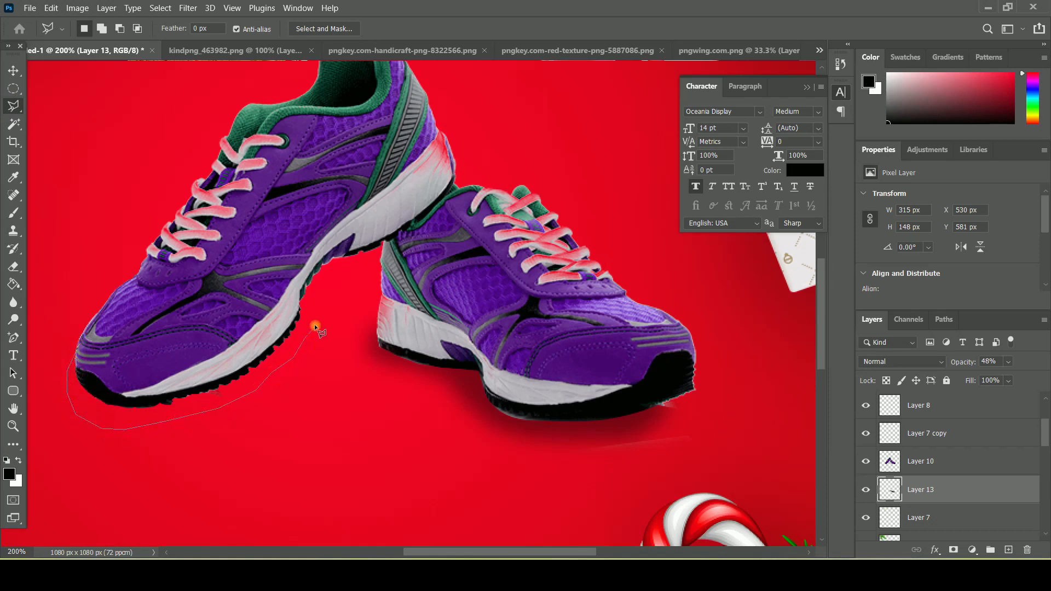
pyautogui.click(312, 245)
pyautogui.click(227, 267)
pyautogui.click(168, 296)
pyautogui.click(118, 314)
pyautogui.click(78, 346)
# Create a new layer directly above Layer 13, beneath the sneakers' layer
pyautogui.click(106, 7)
pyautogui.moveTo(165, 22)
pyautogui.click(289, 22)
pyautogui.click(635, 155)
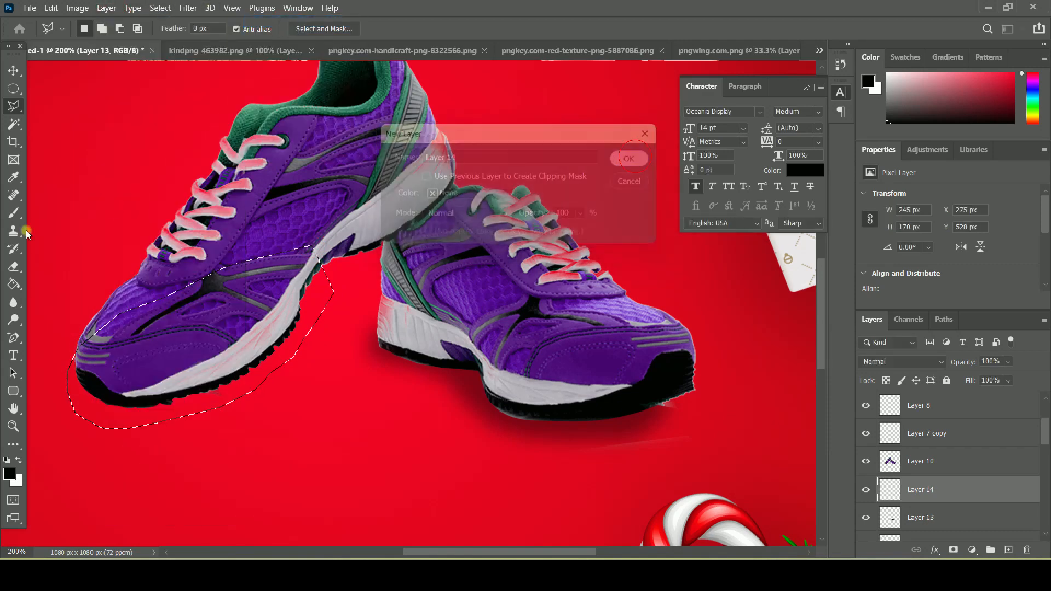
# Fill the lasso selection under the left shoe with black using the Paint Bucket and deselect it
pyautogui.click(13, 285)
pyautogui.click(216, 307)
pyautogui.press('v')
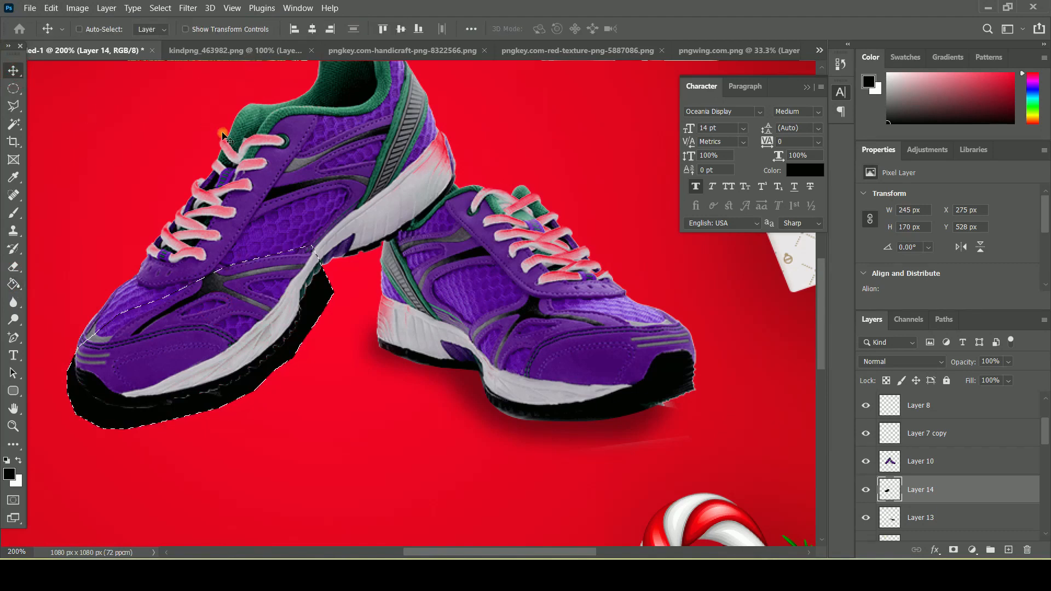
pyautogui.hotkey('ctrl', 'd')
# Repeat the last Gaussian Blur on the left shoe's black shadow and set its layer opacity to 26%
pyautogui.click(188, 8)
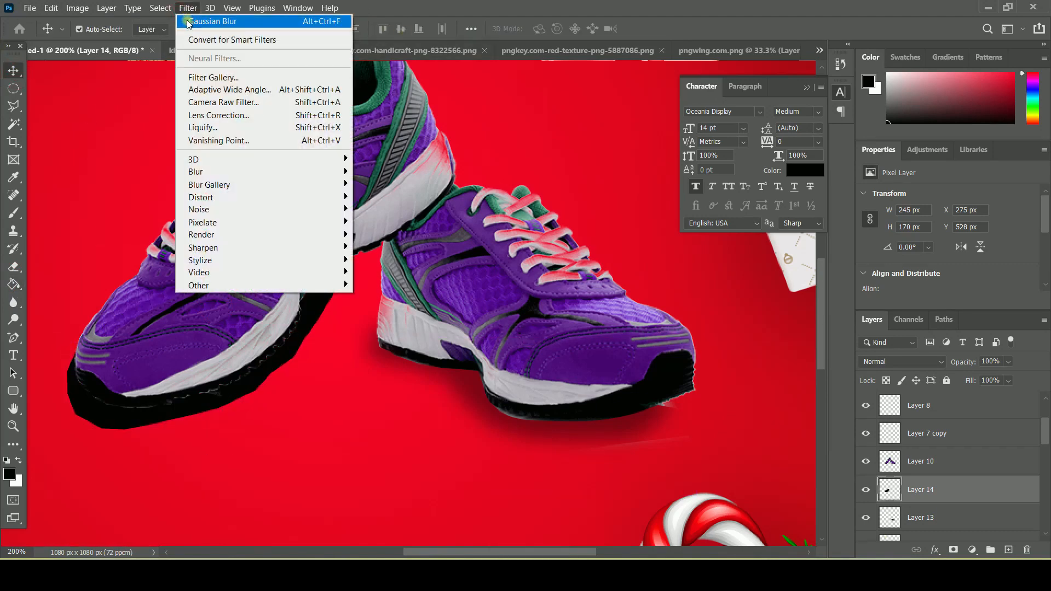
pyautogui.click(189, 21)
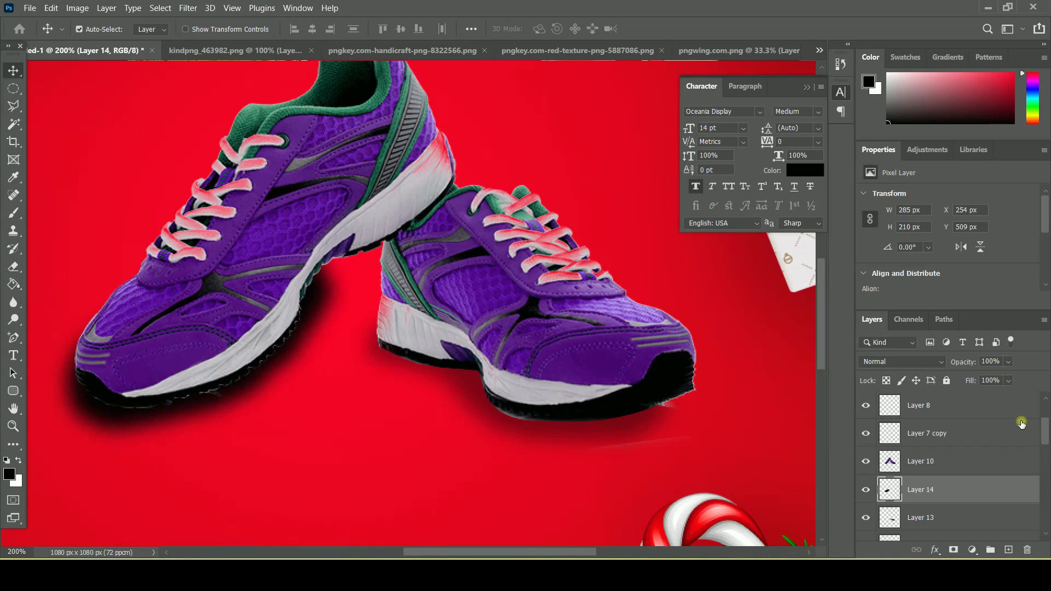
pyautogui.moveTo(994, 376); pyautogui.dragTo(980, 377)
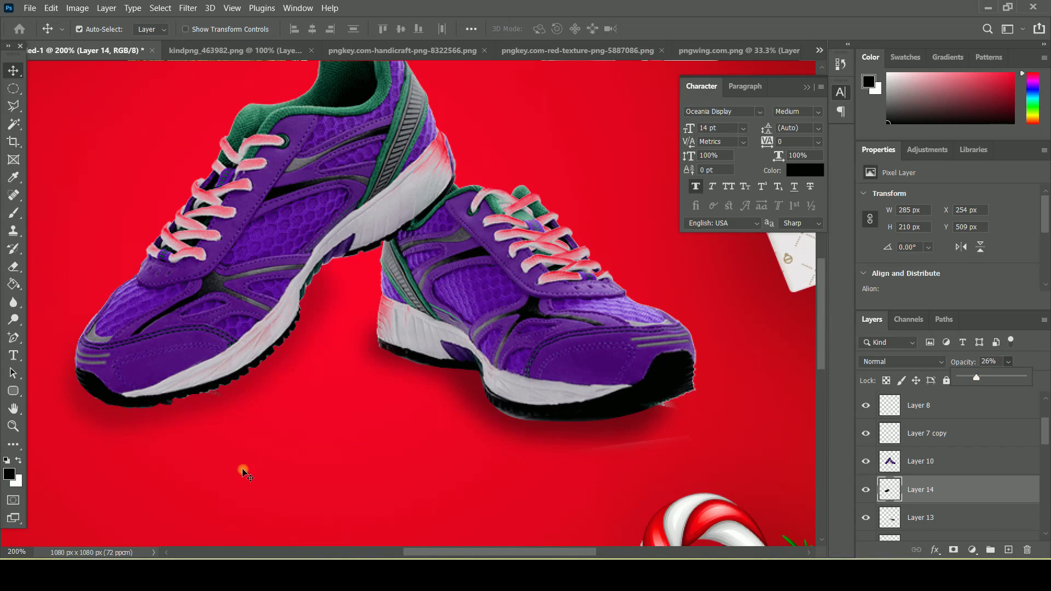
# Examine the sneakers' new shadows in the whole composition
pyautogui.click(12, 426)
pyautogui.keyDown('alt'); pyautogui.click(553, 316); pyautogui.keyUp('alt')
pyautogui.keyDown('alt'); pyautogui.click(554, 316); pyautogui.keyUp('alt')
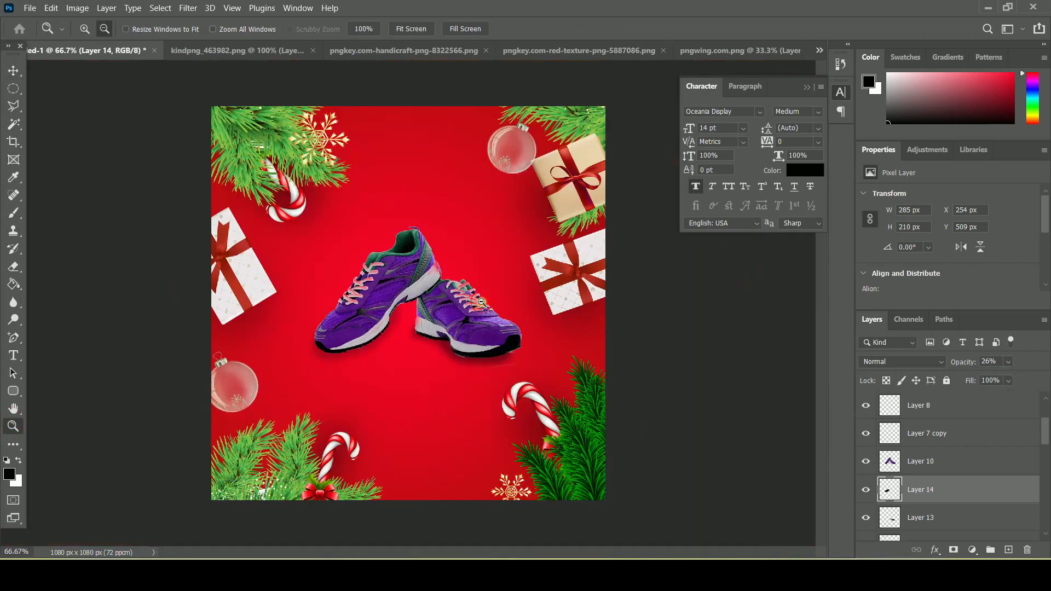
pyautogui.keyDown('alt'); pyautogui.click(482, 302); pyautogui.keyUp('alt')
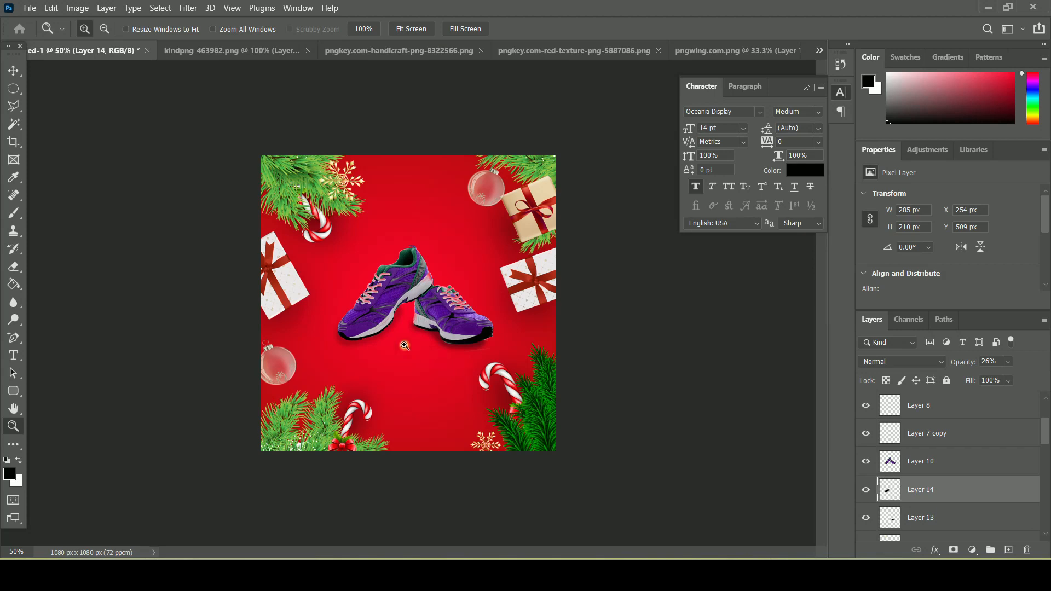
pyautogui.click(422, 299)
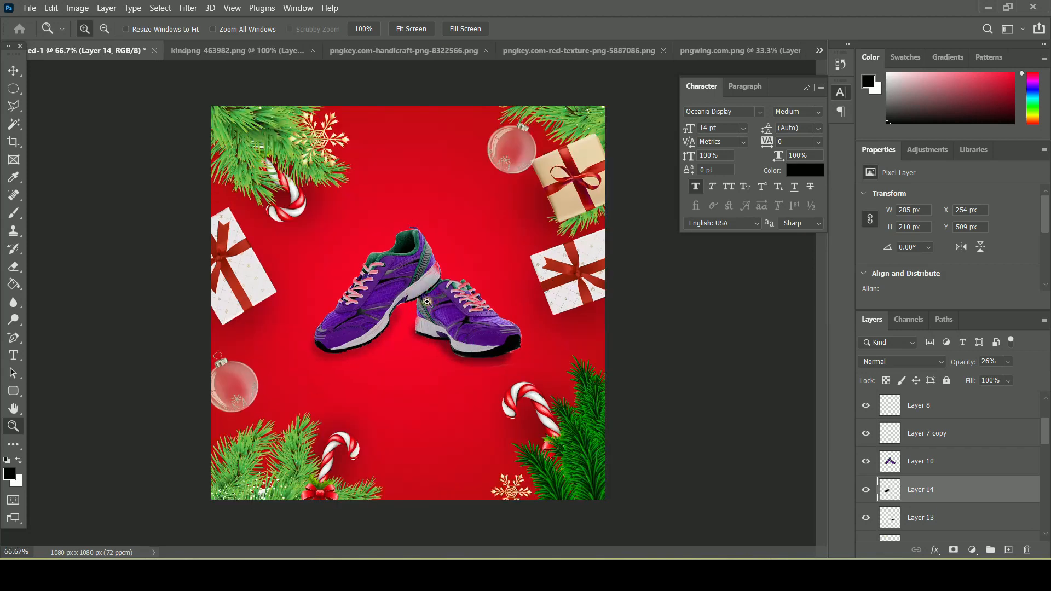
pyautogui.keyDown('alt'); pyautogui.click(427, 302); pyautogui.keyUp('alt')
pyautogui.click(436, 318)
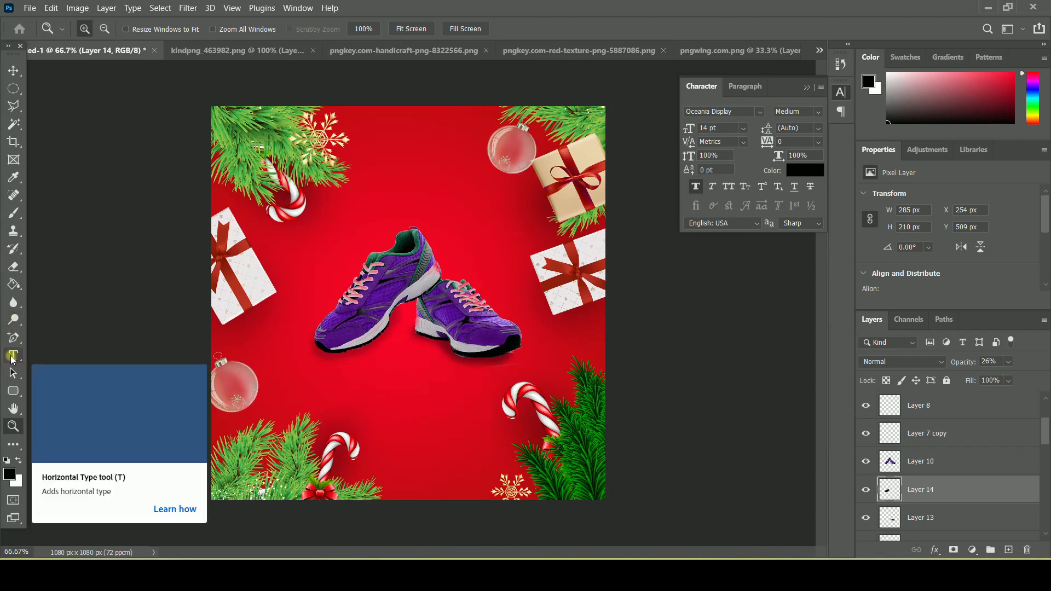
# Switch to the Edge browser and open google.com in the sneakers download tab
pyautogui.hotkey('alt', 'Tab')
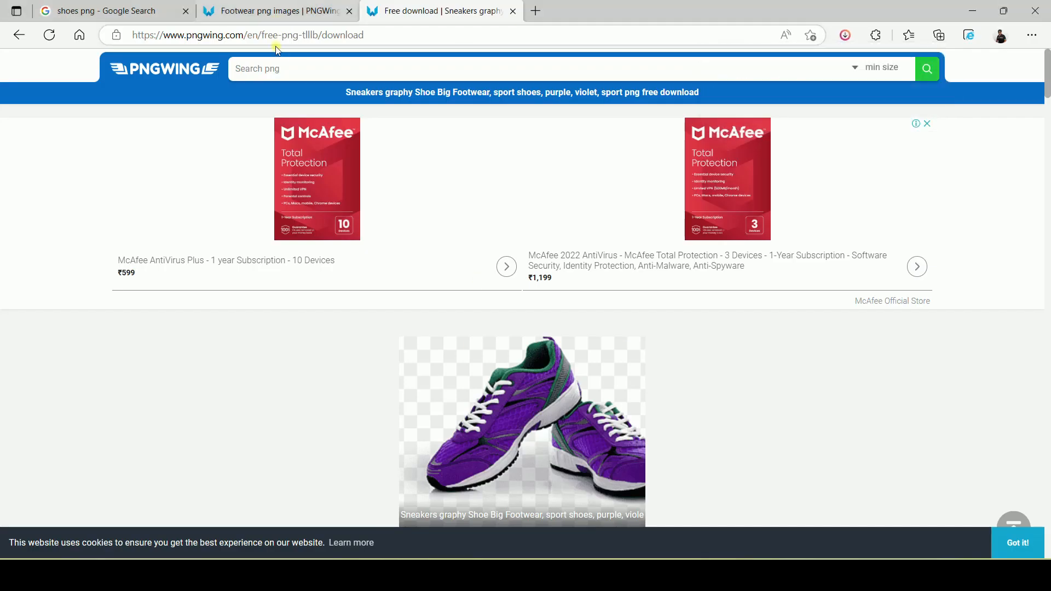
pyautogui.click(303, 41)
pyautogui.write('go')
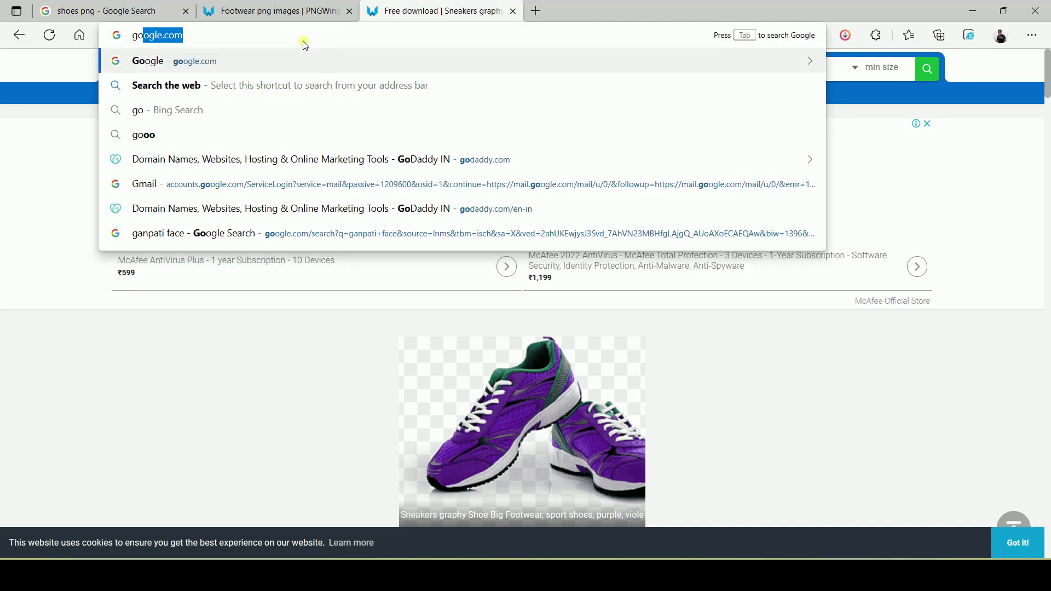
pyautogui.press('Return')
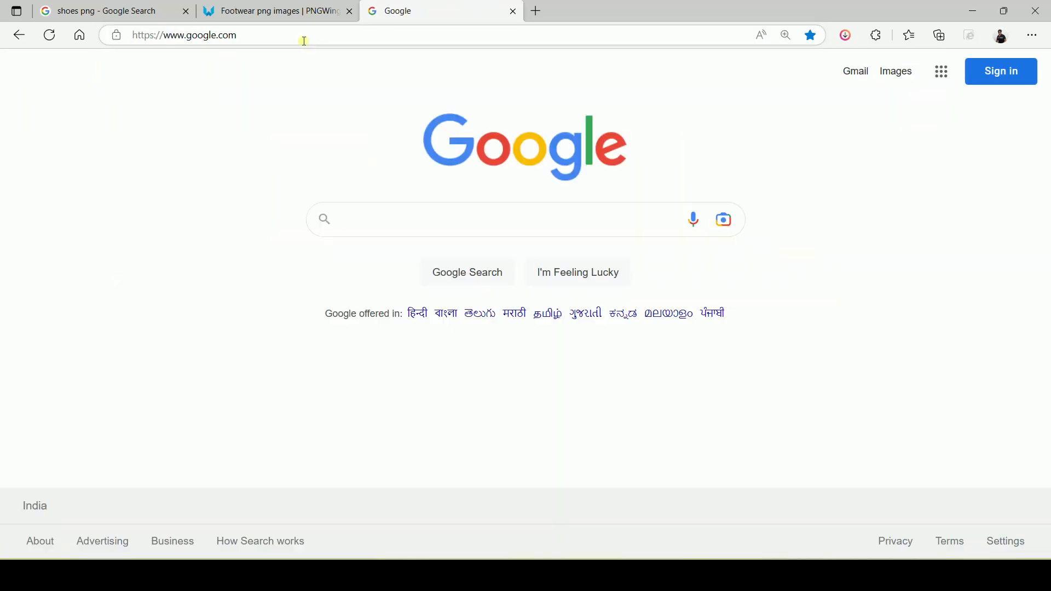
# Search Google for "sale tag png" and show the image results
pyautogui.write('sale tg')
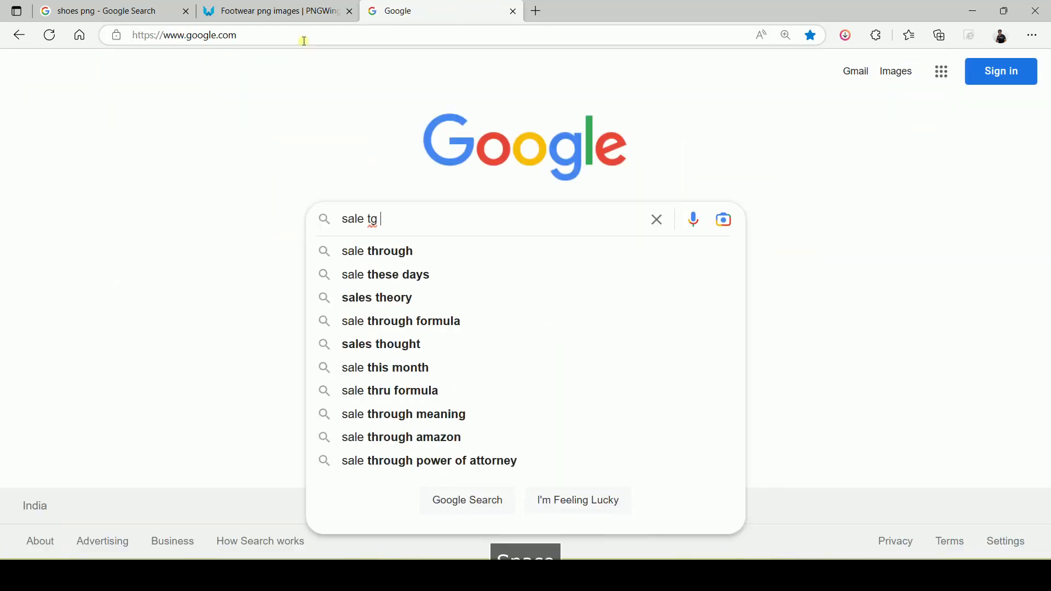
pyautogui.write(' png')
pyautogui.press('BackSpace')
pyautogui.press('BackSpace')
pyautogui.press('BackSpace')
pyautogui.press('BackSpace')
pyautogui.press('BackSpace')
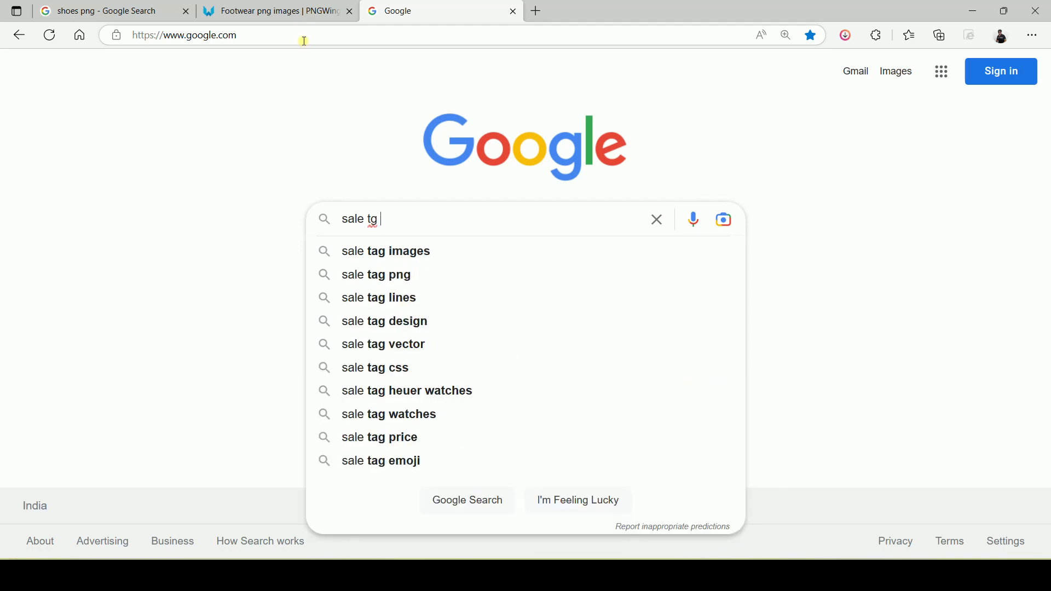
pyautogui.write('ag png')
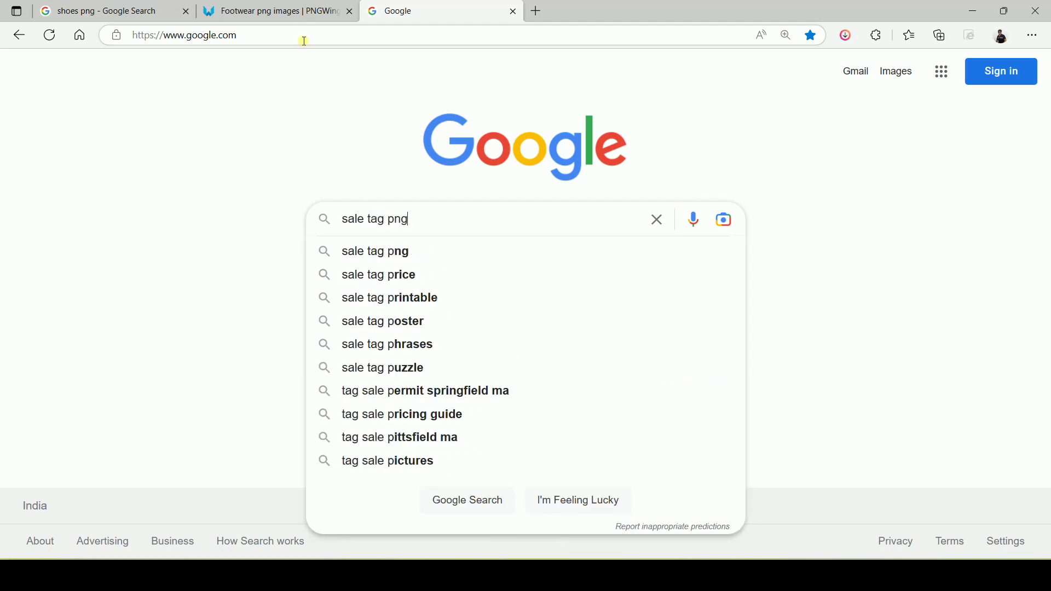
pyautogui.press('Return')
pyautogui.click(198, 136)
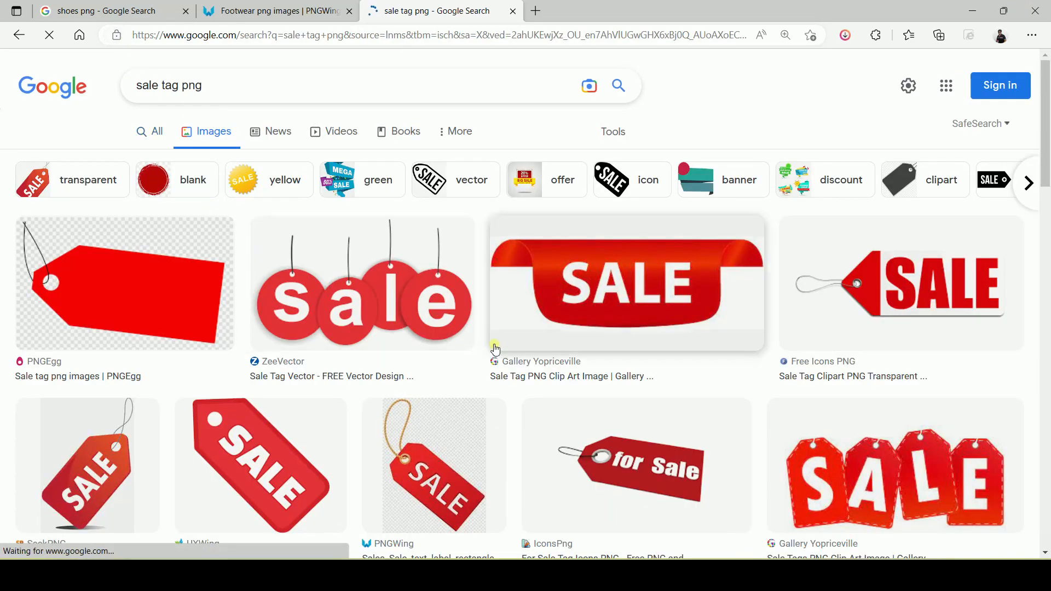
# Look through the sale tag image results for a suitable tag and open the preview of PngFind's green SALE tag
pyautogui.scroll(-10, 493, 348)
pyautogui.scroll(-7, 494, 349)
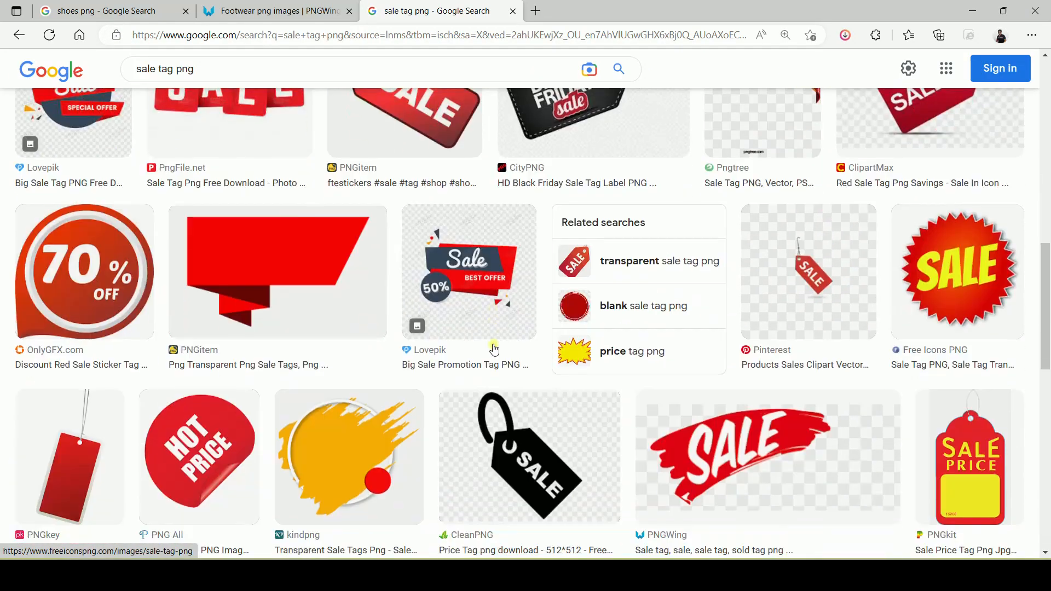
pyautogui.scroll(-5, 494, 348)
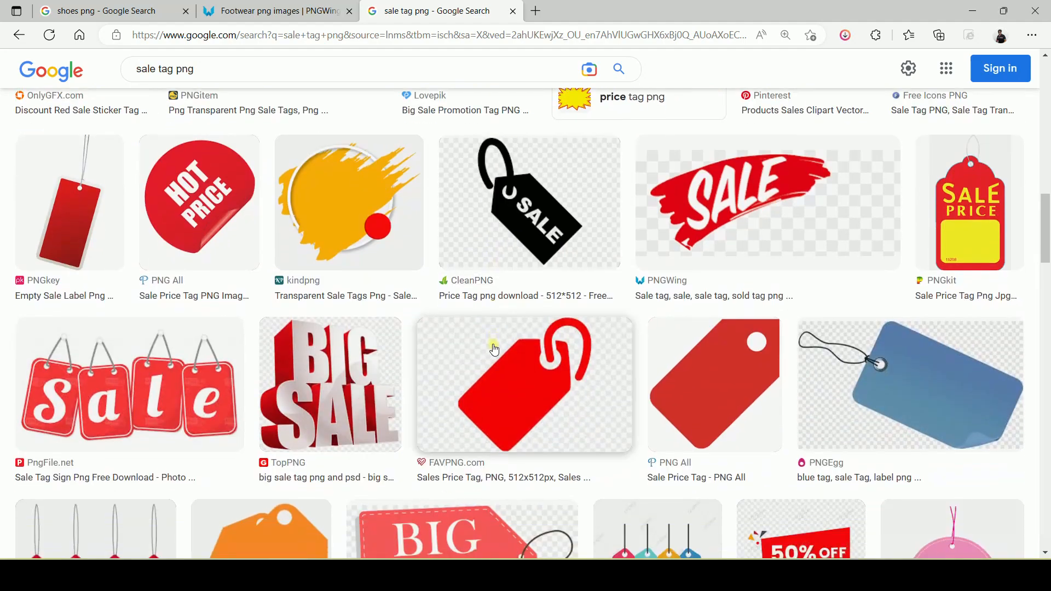
pyautogui.scroll(-9, 494, 349)
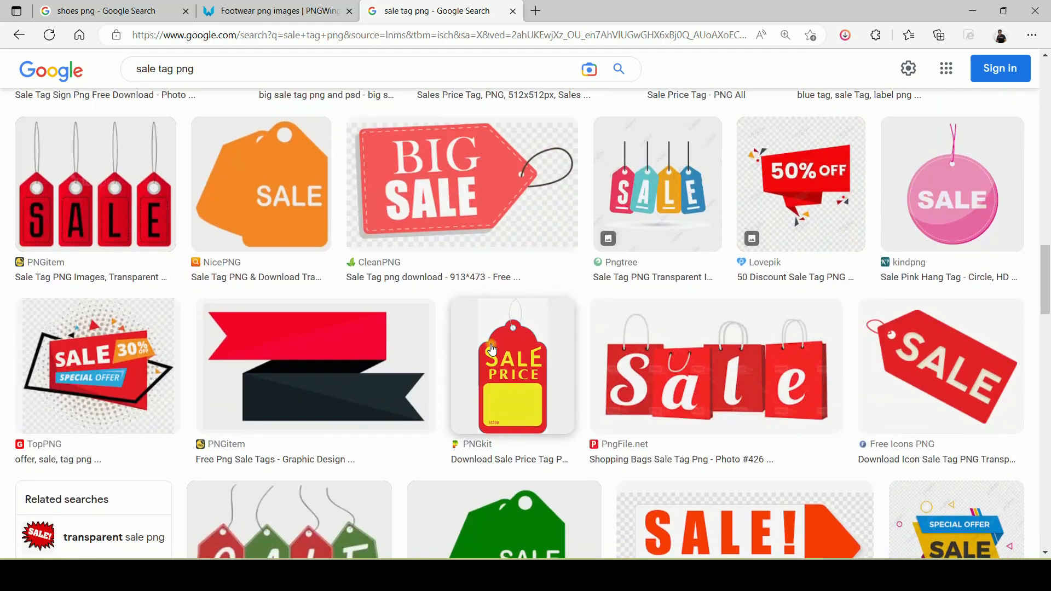
pyautogui.scroll(-9, 492, 349)
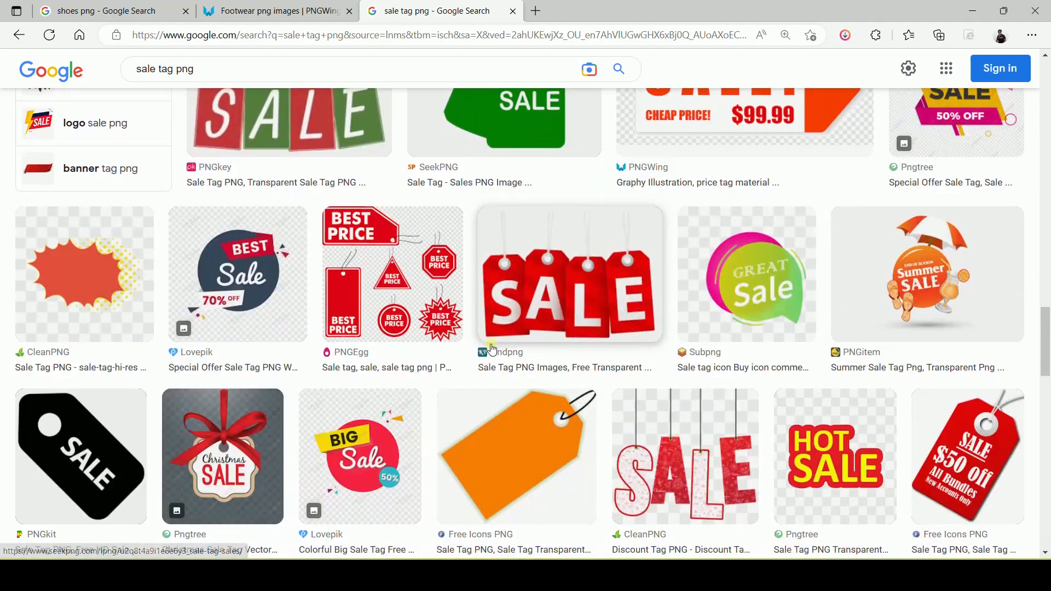
pyautogui.scroll(-1, 493, 349)
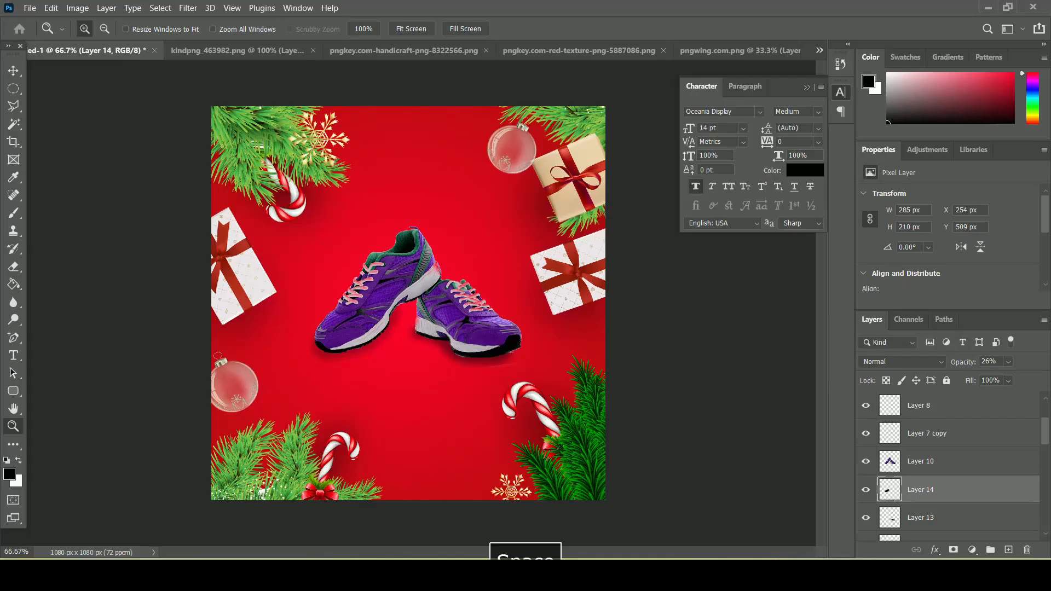
pyautogui.press('space')
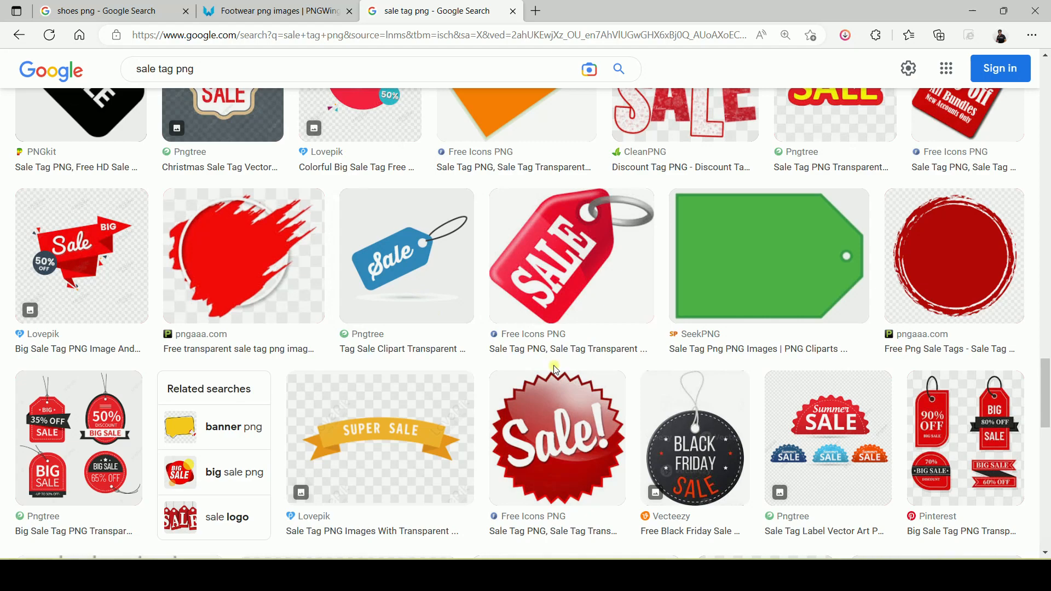
pyautogui.scroll(-5, 555, 371)
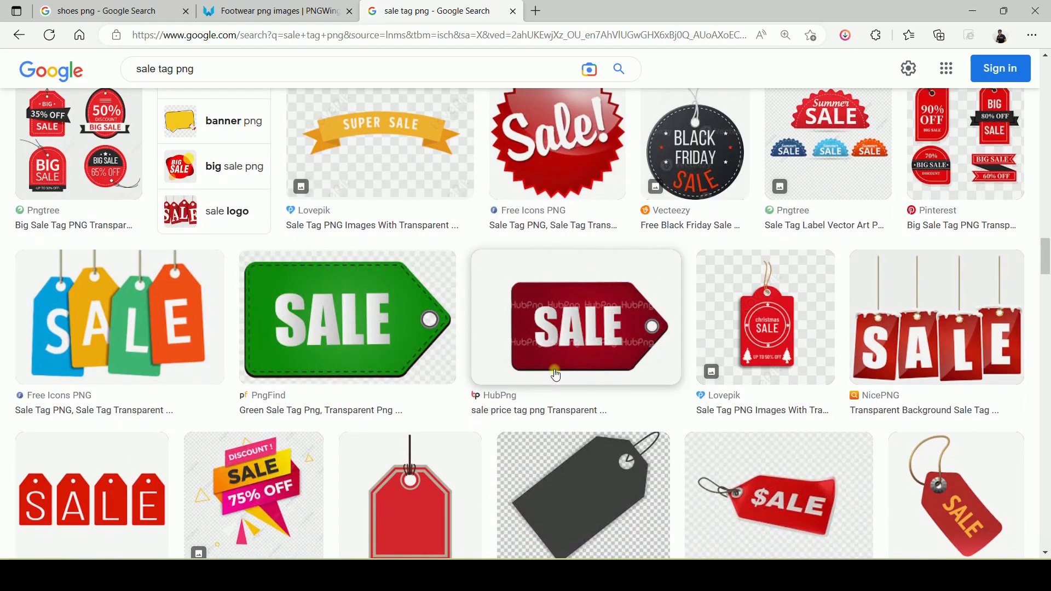
pyautogui.scroll(-3, 556, 374)
pyautogui.scroll(-4, 556, 375)
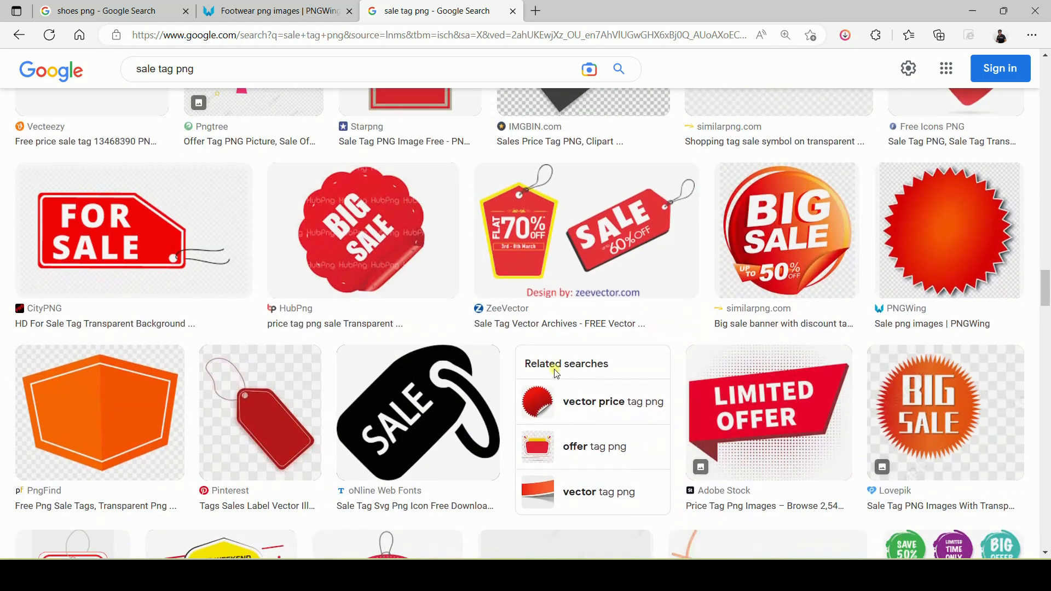
pyautogui.scroll(-2, 556, 375)
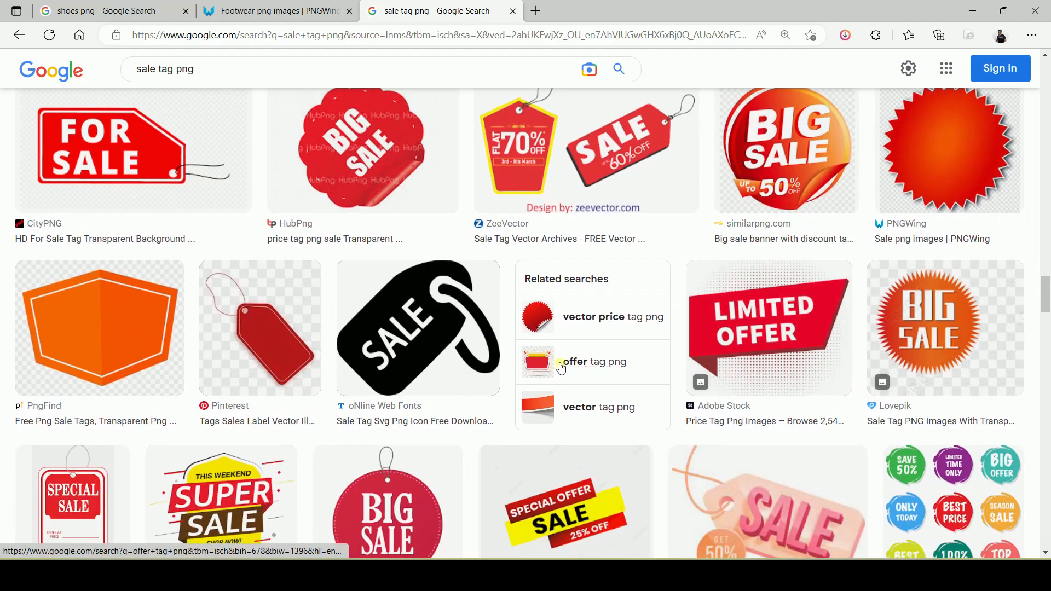
pyautogui.scroll(-8, 562, 367)
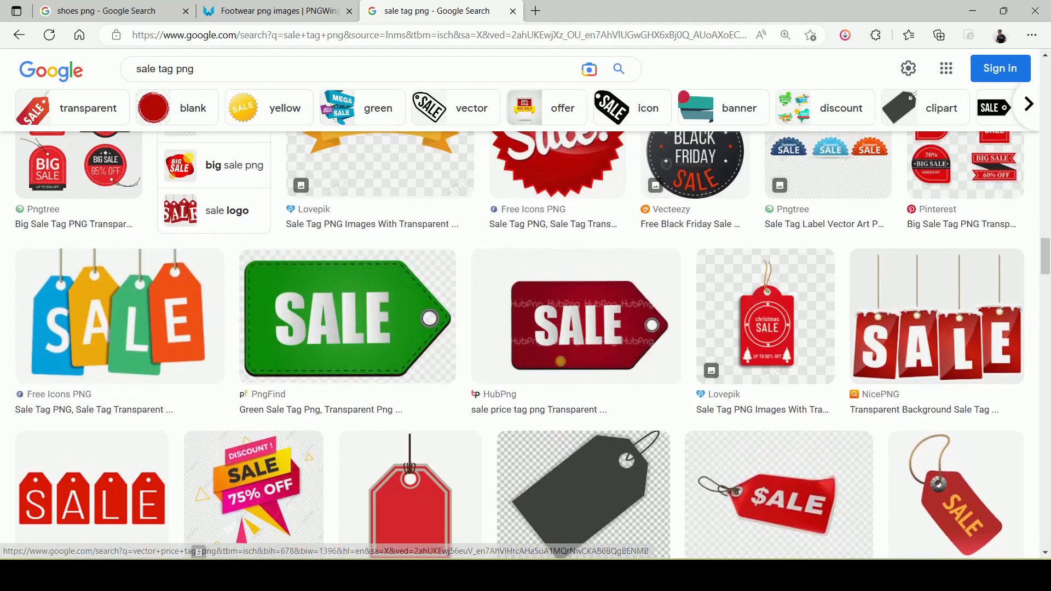
pyautogui.scroll(-5, 561, 364)
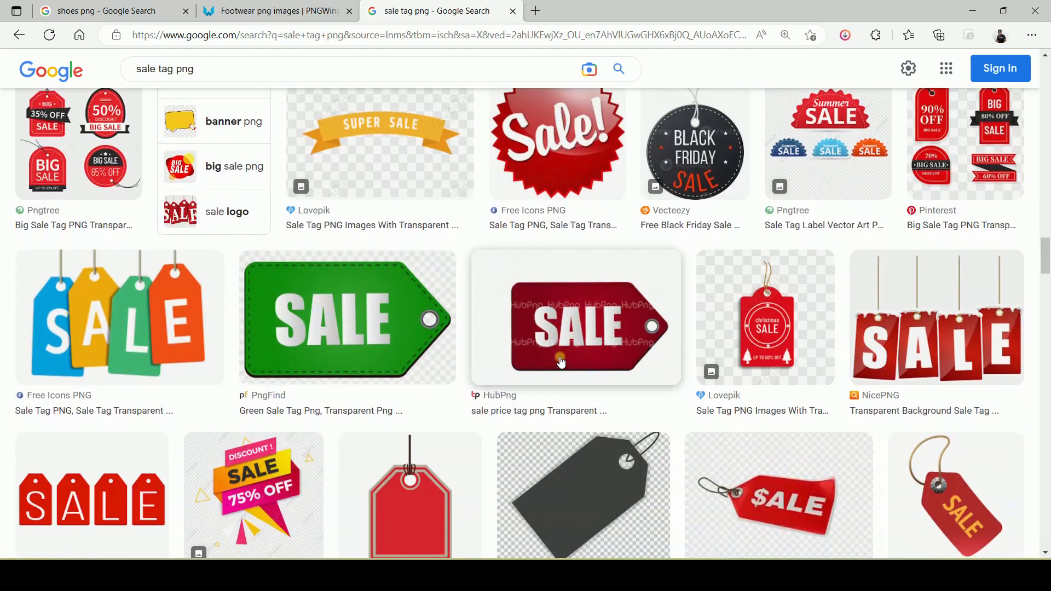
pyautogui.click(428, 335)
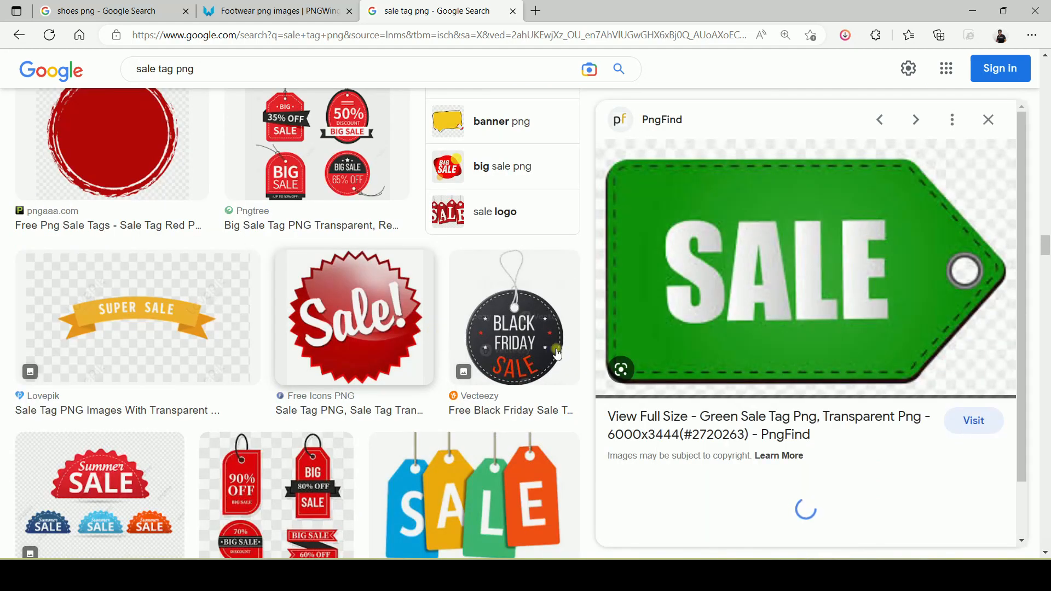
# Visit the green SALE tag's PngFind page and download the tag as a PNG
pyautogui.click(960, 422)
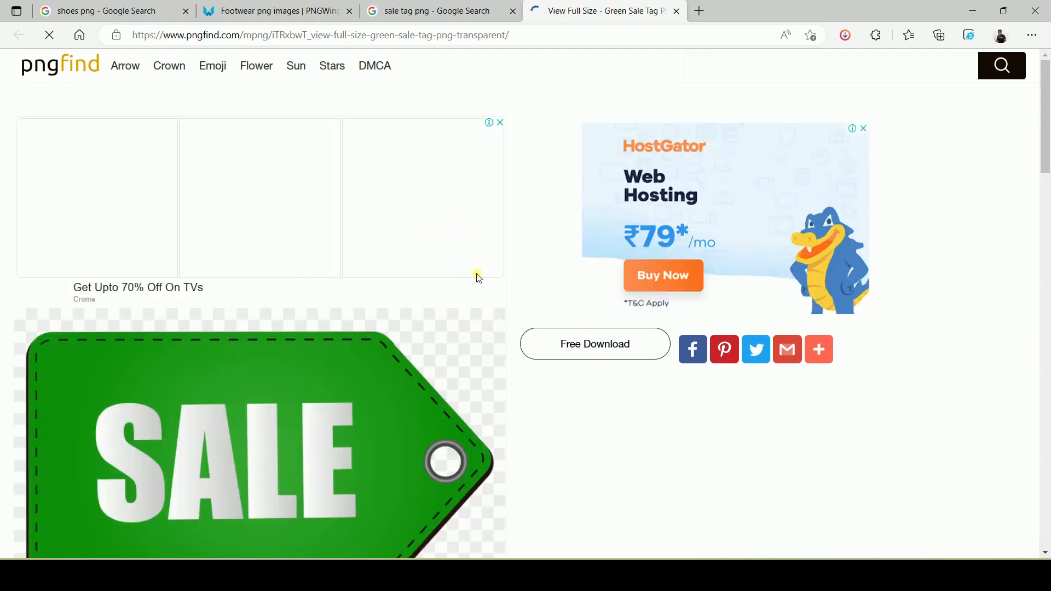
pyautogui.click(583, 353)
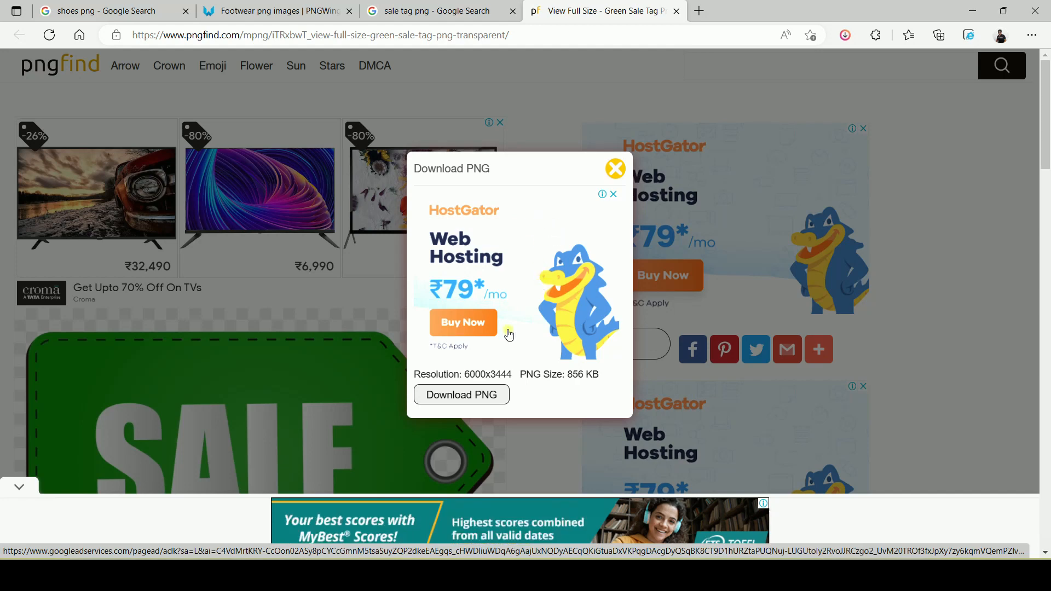
pyautogui.click(491, 395)
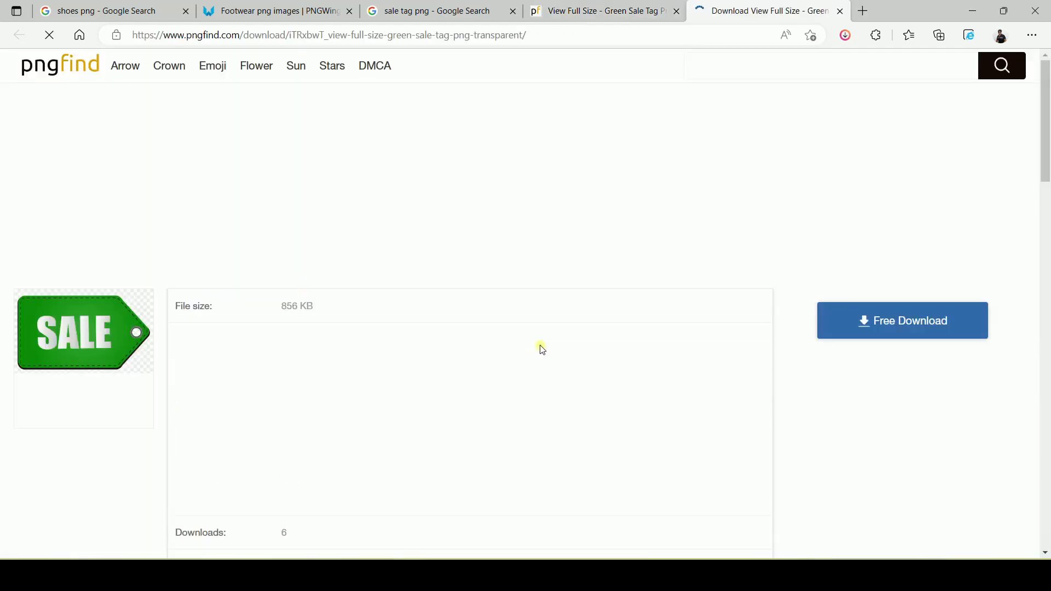
pyautogui.click(938, 336)
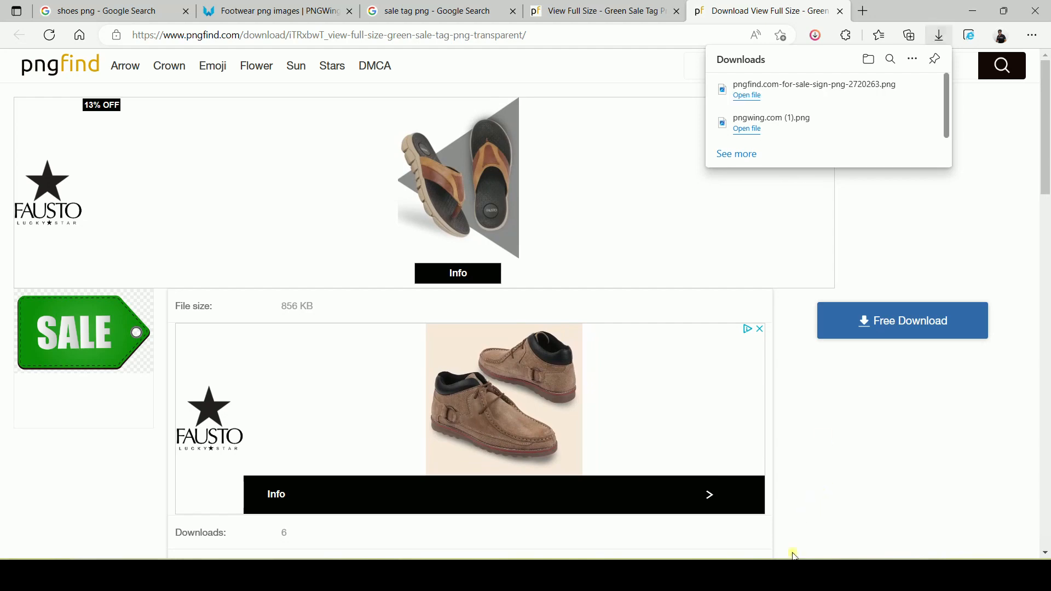
# Switch to Photoshop and open the downloaded file pngfind.com-for-sale-sign-png-2720263.png
pyautogui.click(773, 575)
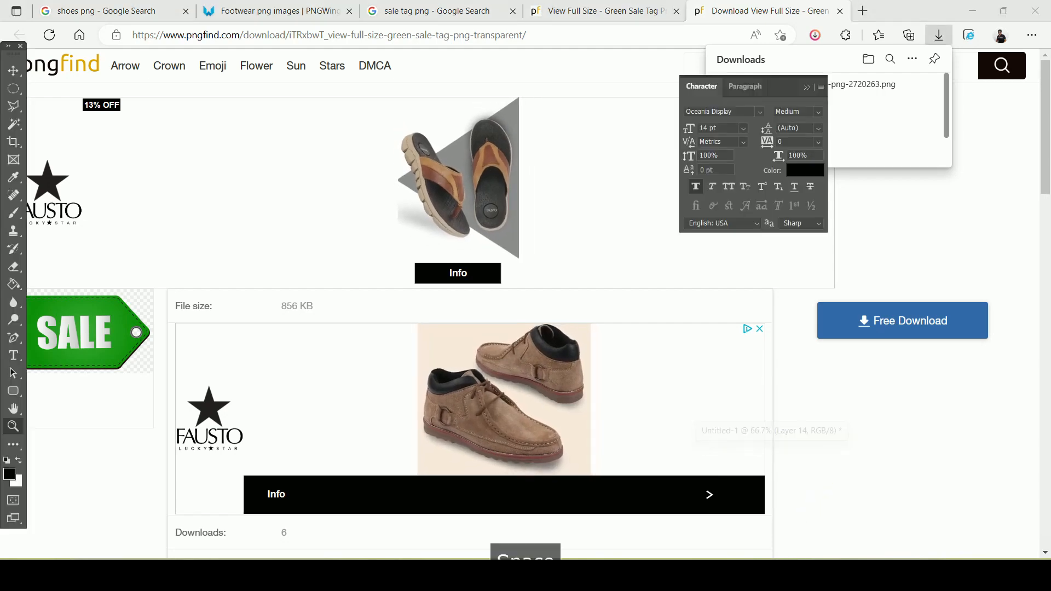
pyautogui.click(29, 9)
pyautogui.click(36, 34)
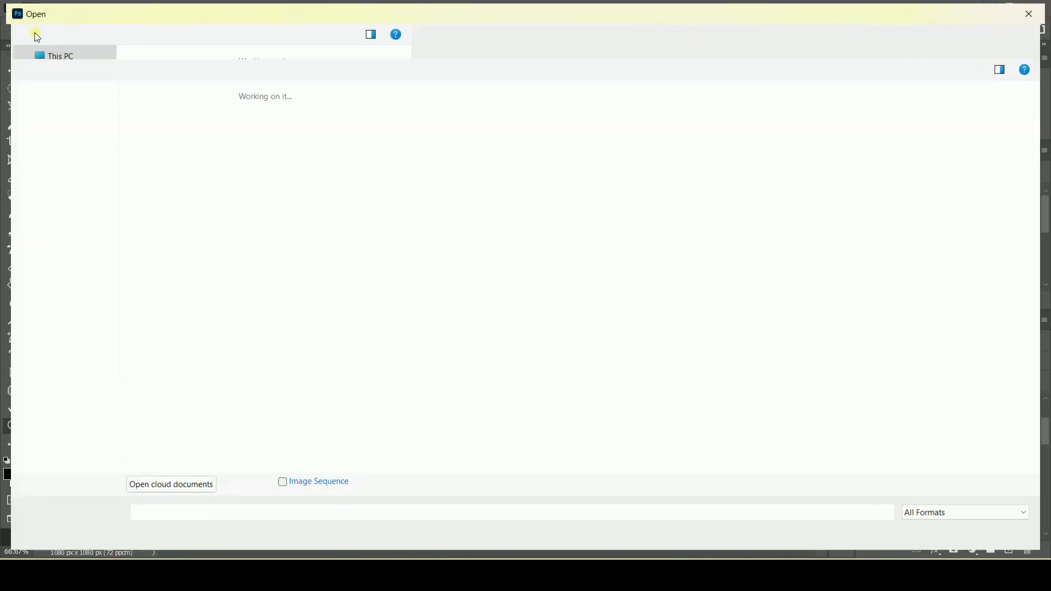
pyautogui.doubleClick(408, 159)
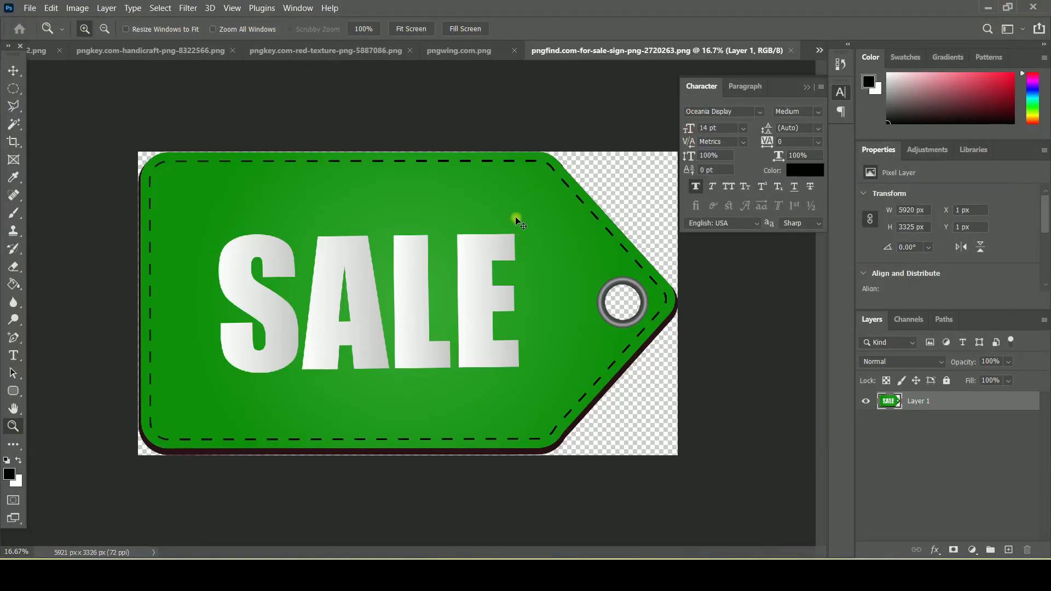
# Copy the entire SALE tag image into the red Christmas design as a new layer
pyautogui.hotkey('ctrl', 'a')
pyautogui.click(792, 52)
pyautogui.hotkey('ctrl', 'v')
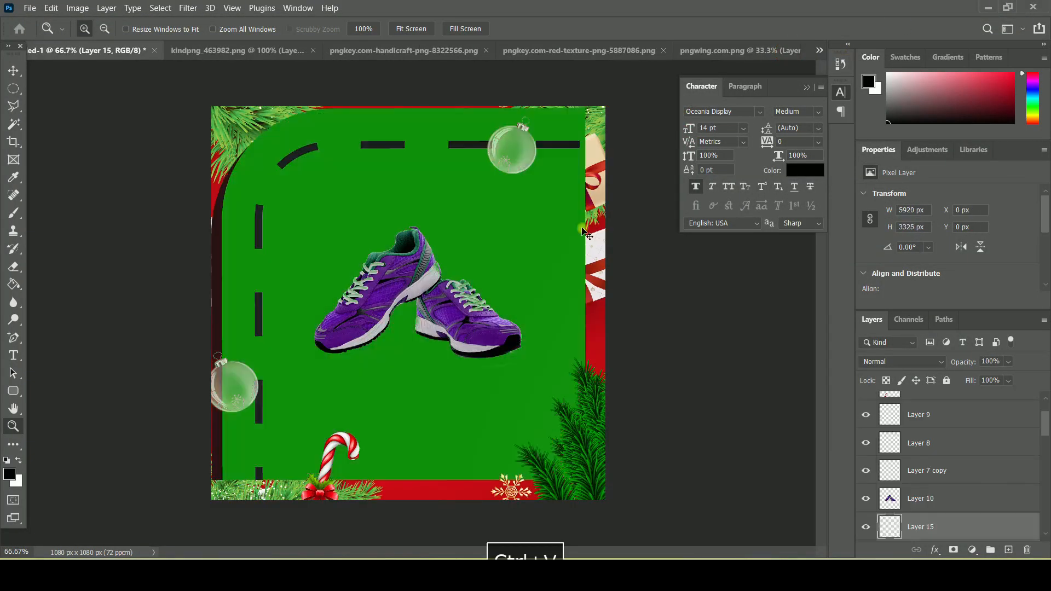
# Scale the SALE tag down and tilt it slightly clockwise to about 186 × 139 px overall, placing it beside the upper left of the sneakers
pyautogui.hotkey('ctrl', 't')
pyautogui.moveTo(209, 108); pyautogui.dragTo(655, 363)
pyautogui.moveTo(671, 450); pyautogui.dragTo(291, 260)
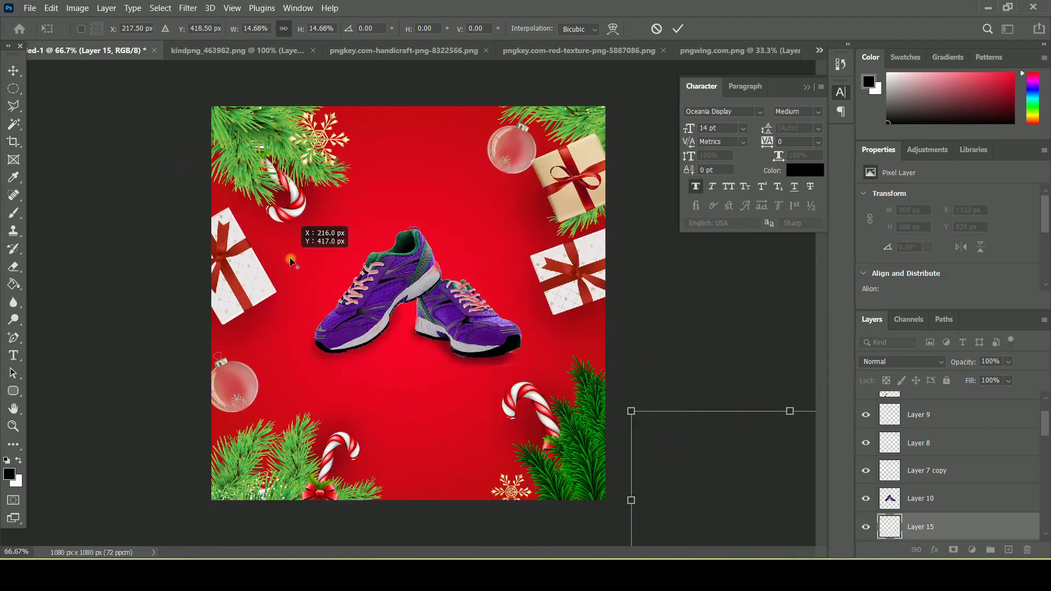
pyautogui.moveTo(680, 457); pyautogui.dragTo(273, 230)
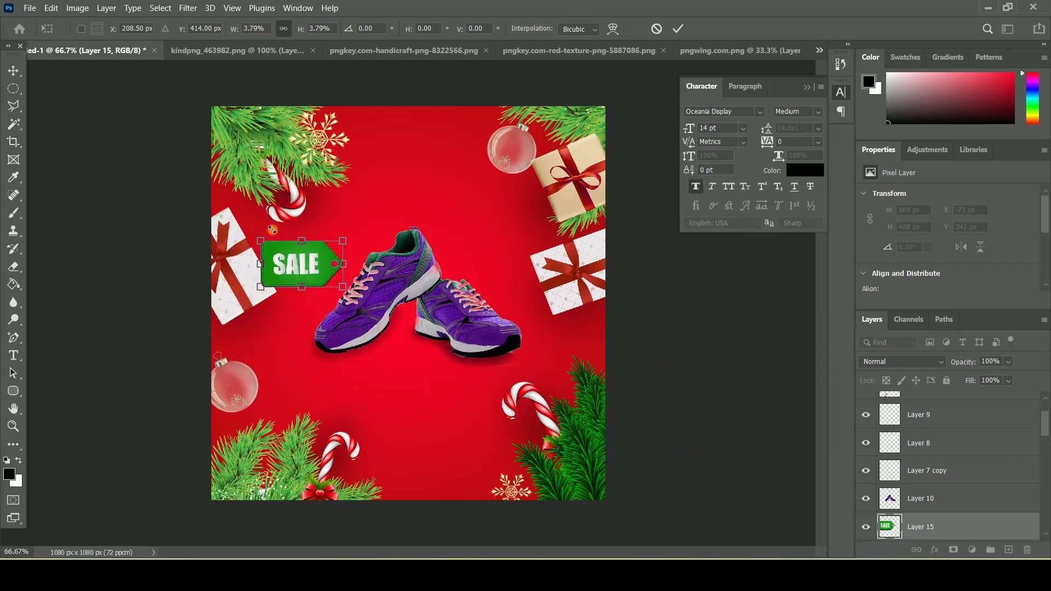
pyautogui.moveTo(353, 233); pyautogui.dragTo(350, 255)
pyautogui.press('Return')
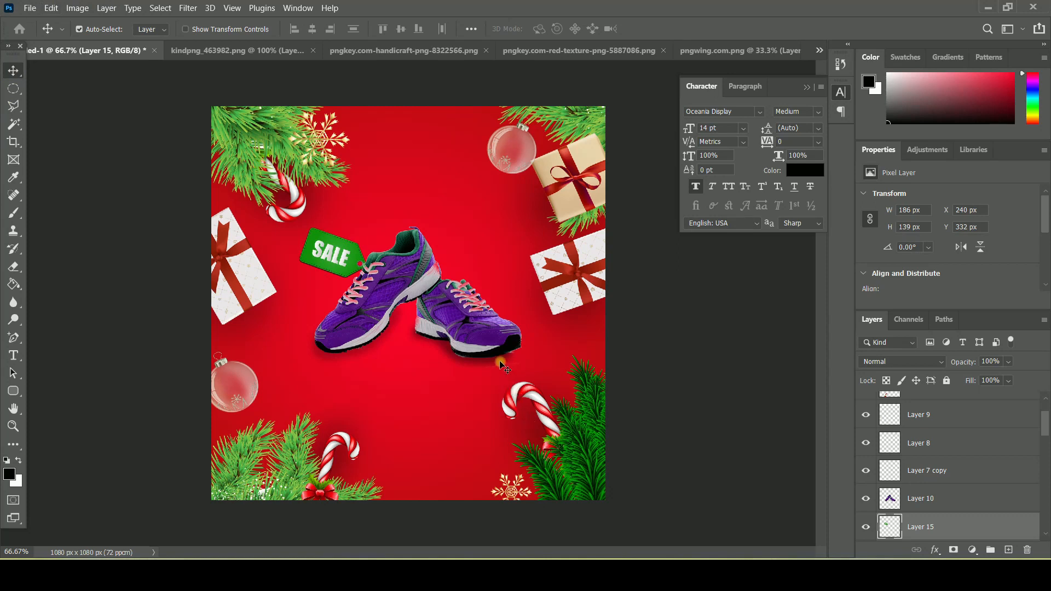
# Draw a rounded rectangle about 428 × 92 px with 10 px corners below the sneakers
pyautogui.click(19, 392)
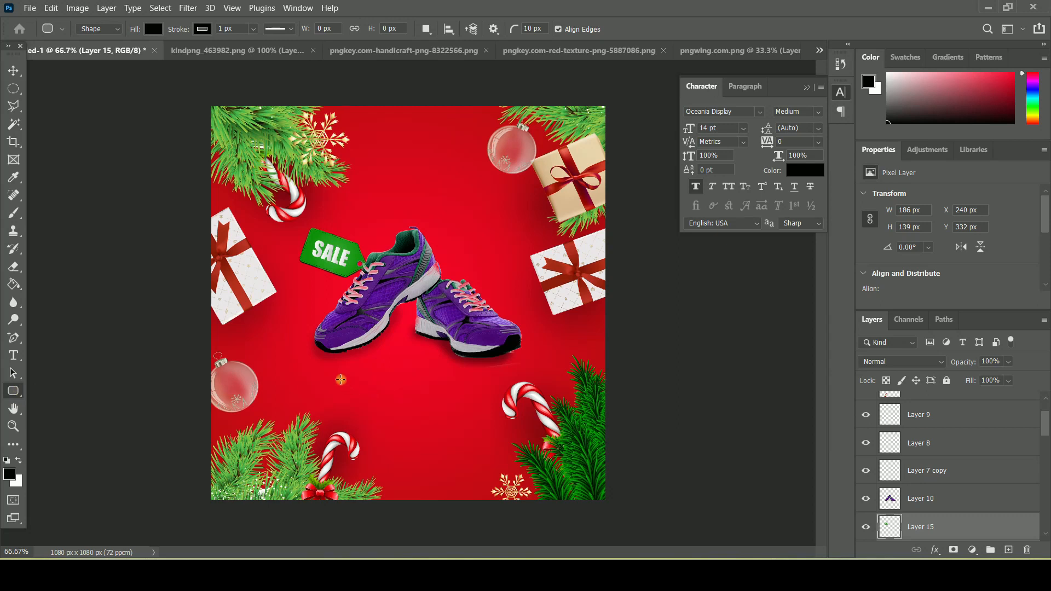
pyautogui.moveTo(326, 384); pyautogui.dragTo(480, 417)
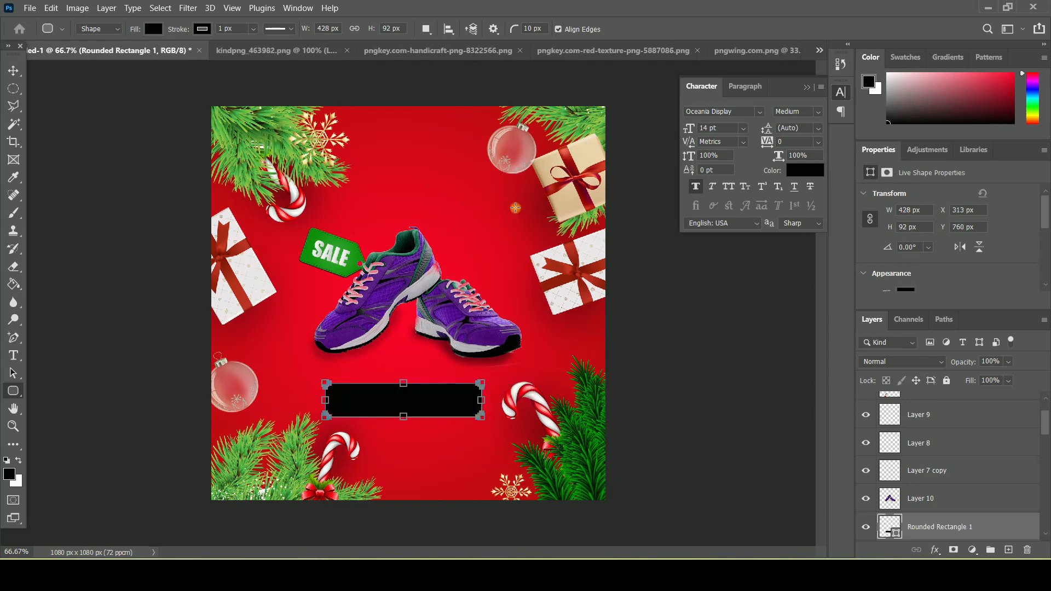
pyautogui.click(13, 71)
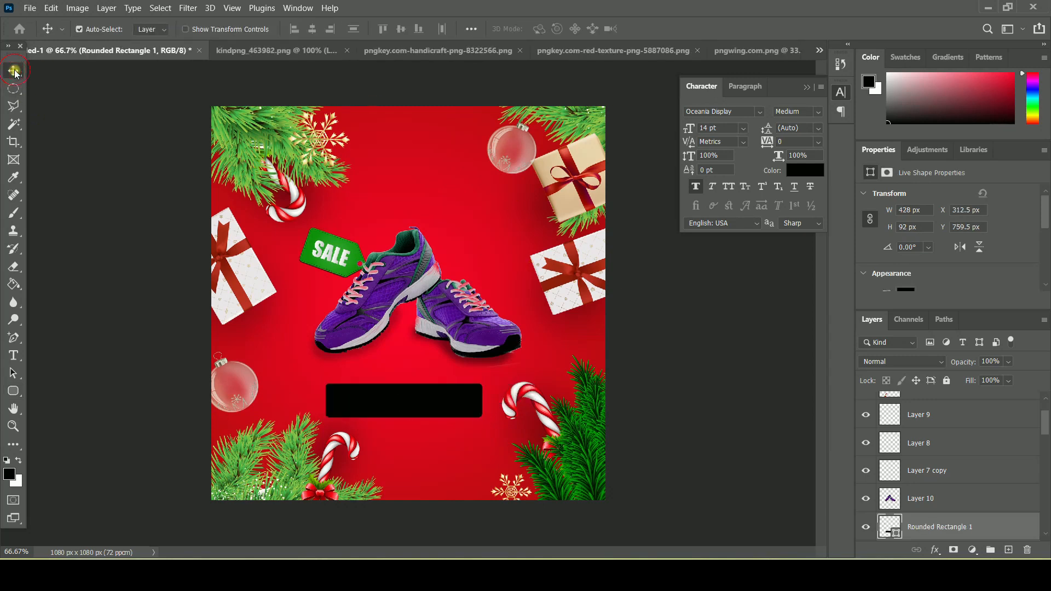
# Add a linear Gradient Overlay to the rounded rectangle and set the color stop at 0% to orange ff9001
pyautogui.rightClick(982, 520)
pyautogui.click(896, 8)
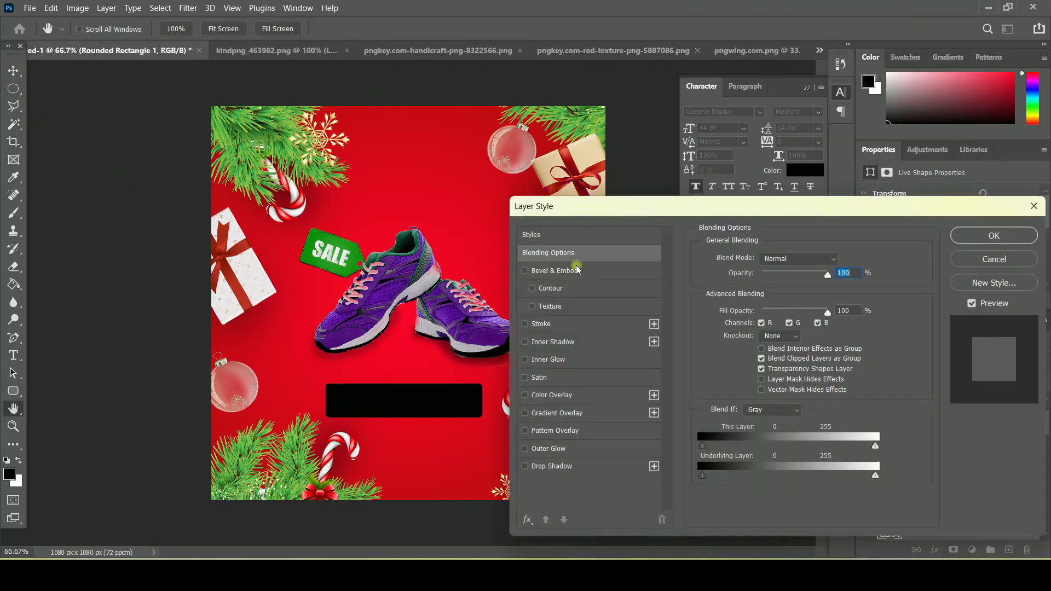
pyautogui.click(600, 414)
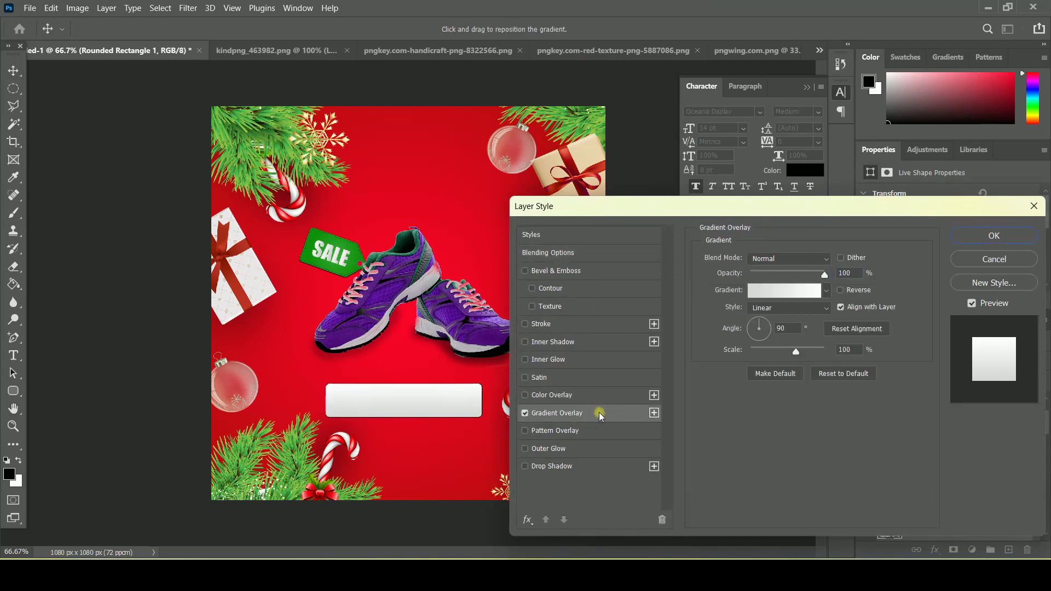
pyautogui.click(776, 291)
pyautogui.click(382, 308)
pyautogui.click(444, 364)
pyautogui.click(756, 447)
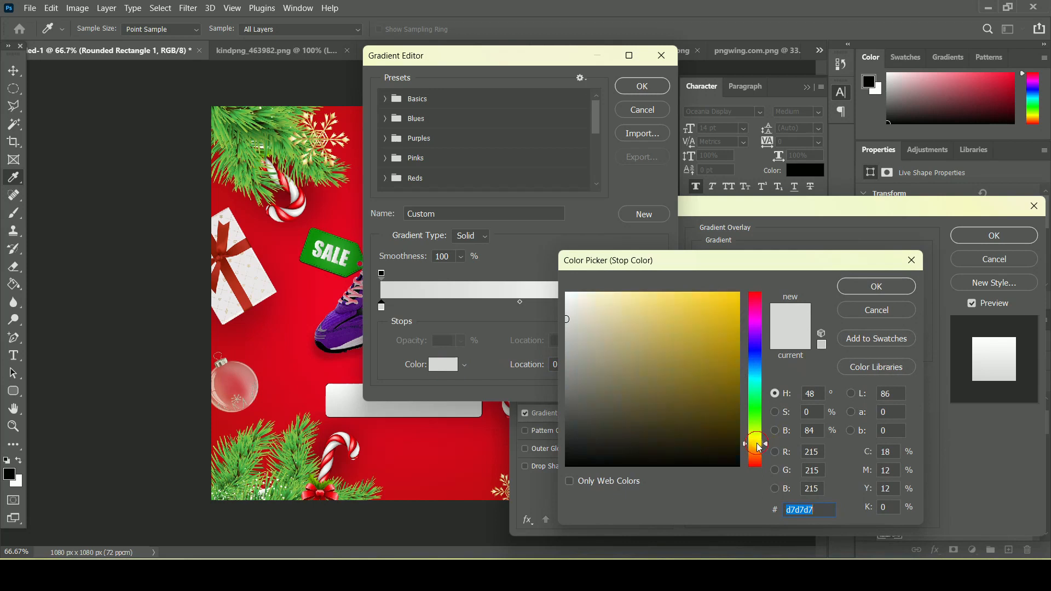
pyautogui.click(740, 291)
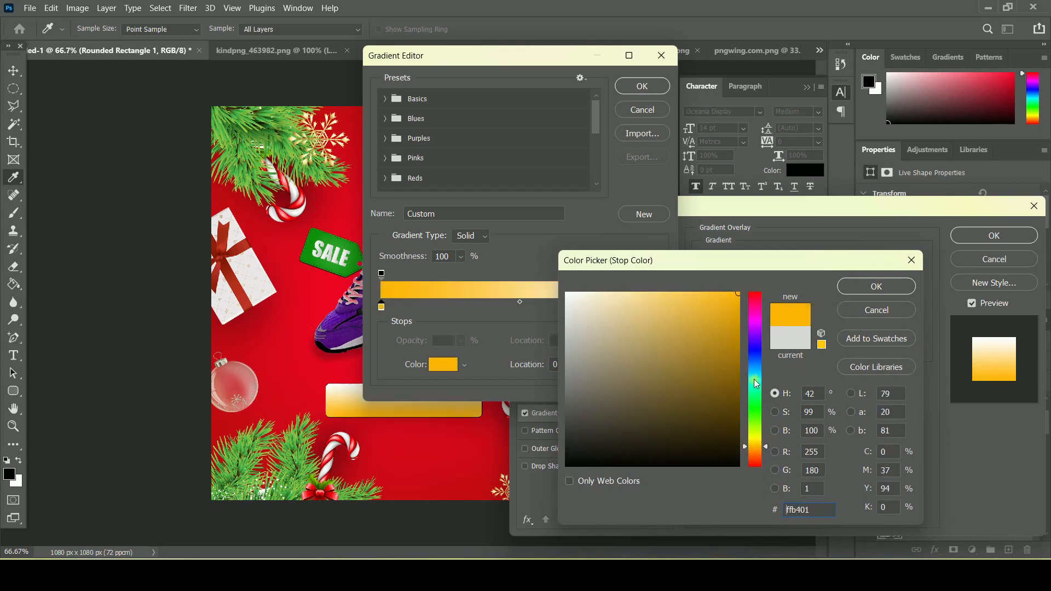
pyautogui.click(759, 452)
pyautogui.click(871, 286)
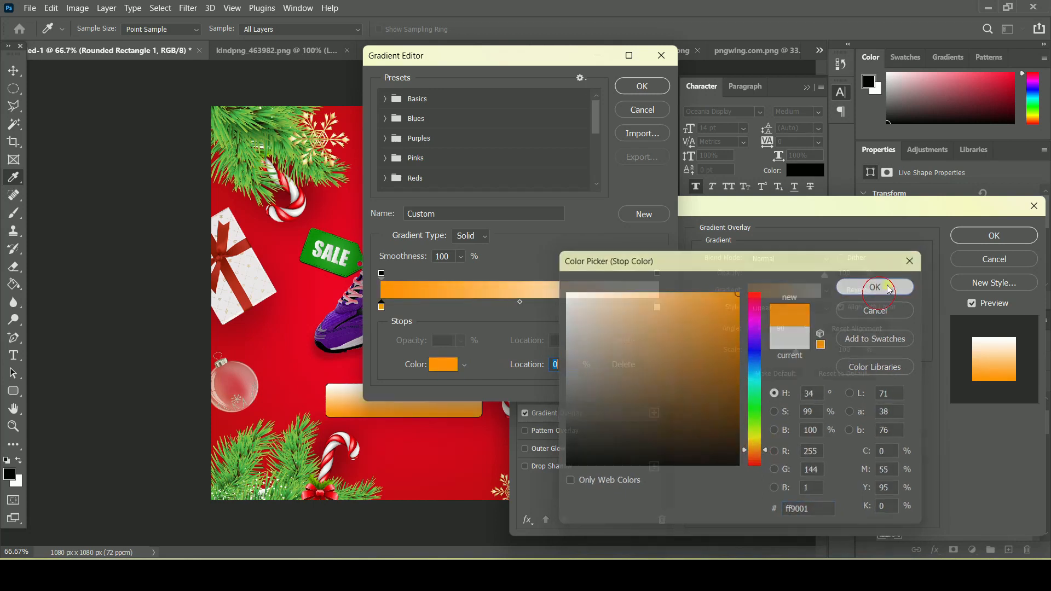
# Set the gradient's color stop at 100% to yellow fcff00
pyautogui.click(658, 308)
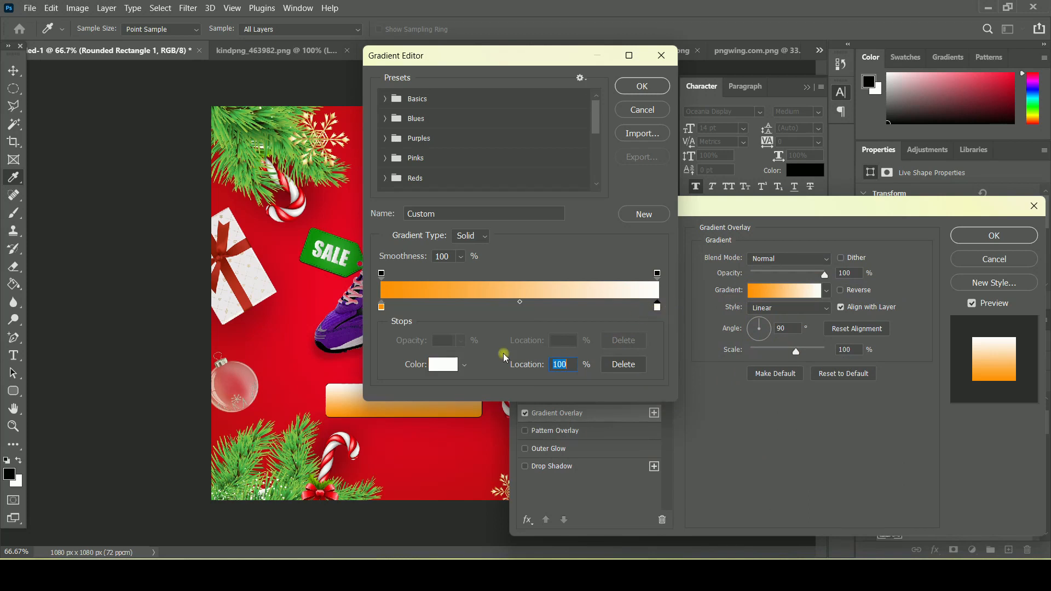
pyautogui.click(443, 364)
pyautogui.moveTo(759, 449); pyautogui.dragTo(759, 441)
pyautogui.click(695, 377)
pyautogui.moveTo(798, 230); pyautogui.dragTo(814, 208)
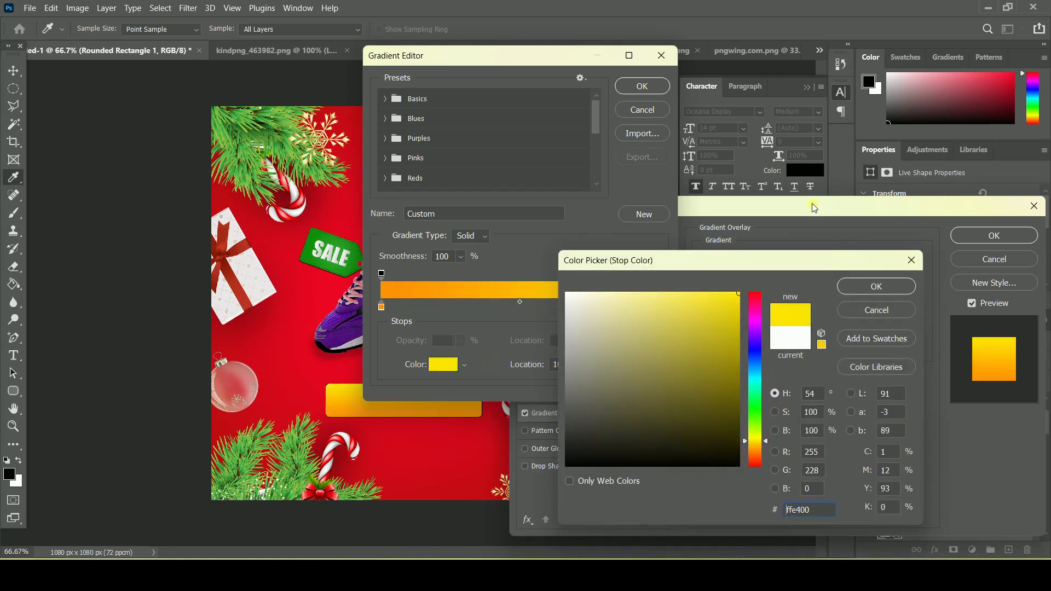
pyautogui.moveTo(757, 441); pyautogui.dragTo(758, 437)
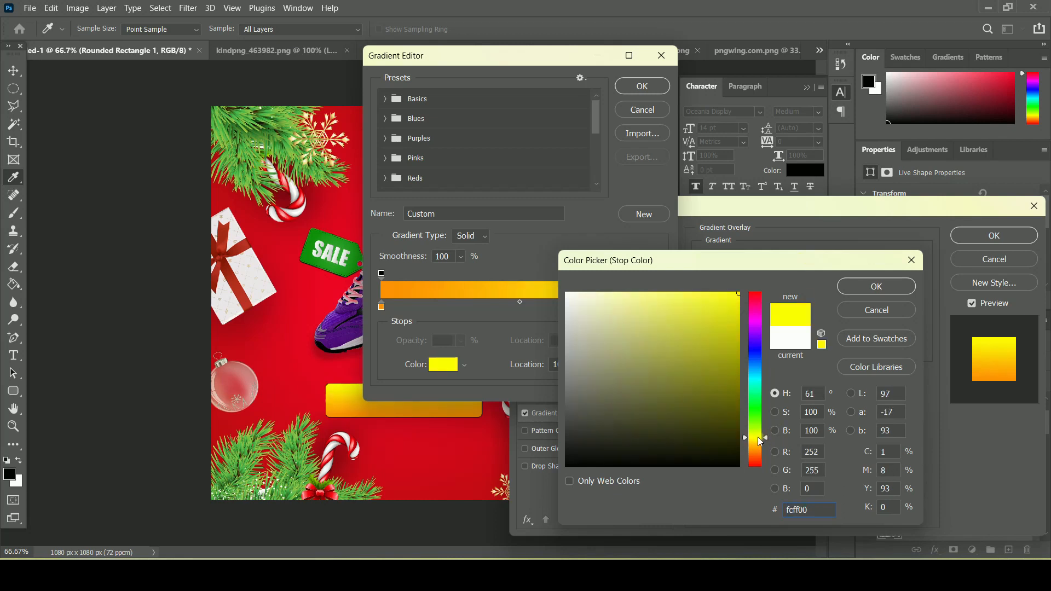
pyautogui.click(843, 295)
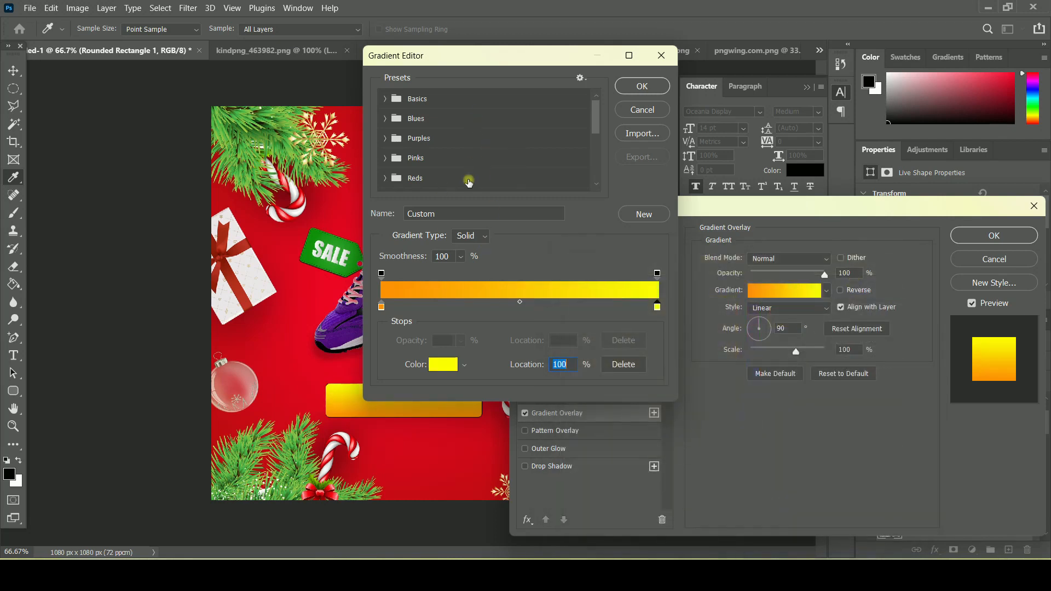
# Set the gradient's color stop at 0% to the lighter orange ffa800 and apply the layer style
pyautogui.click(381, 307)
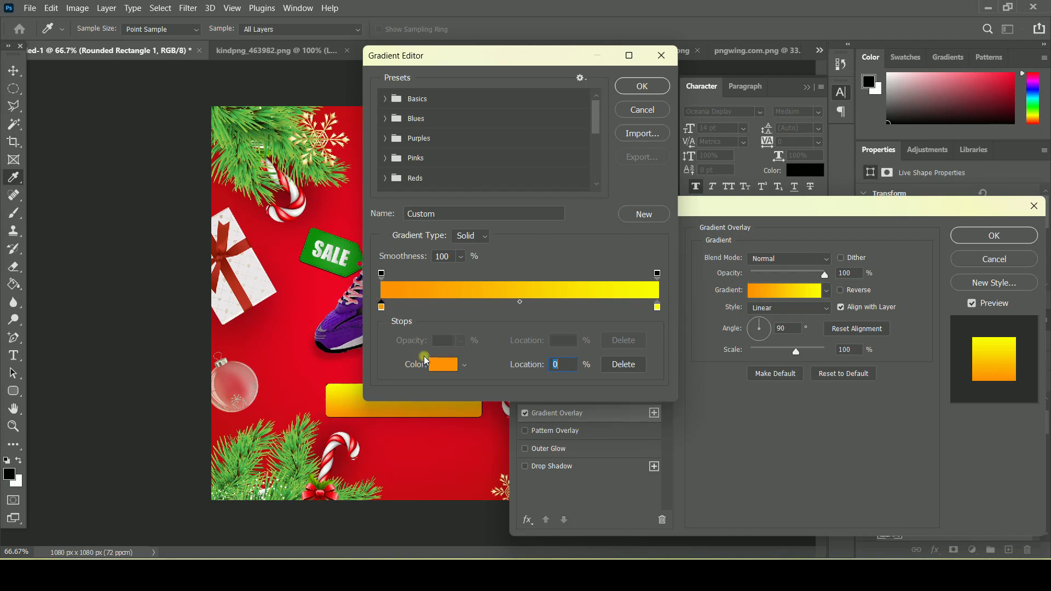
pyautogui.click(443, 364)
pyautogui.moveTo(754, 450); pyautogui.dragTo(755, 448)
pyautogui.moveTo(727, 351); pyautogui.dragTo(749, 281)
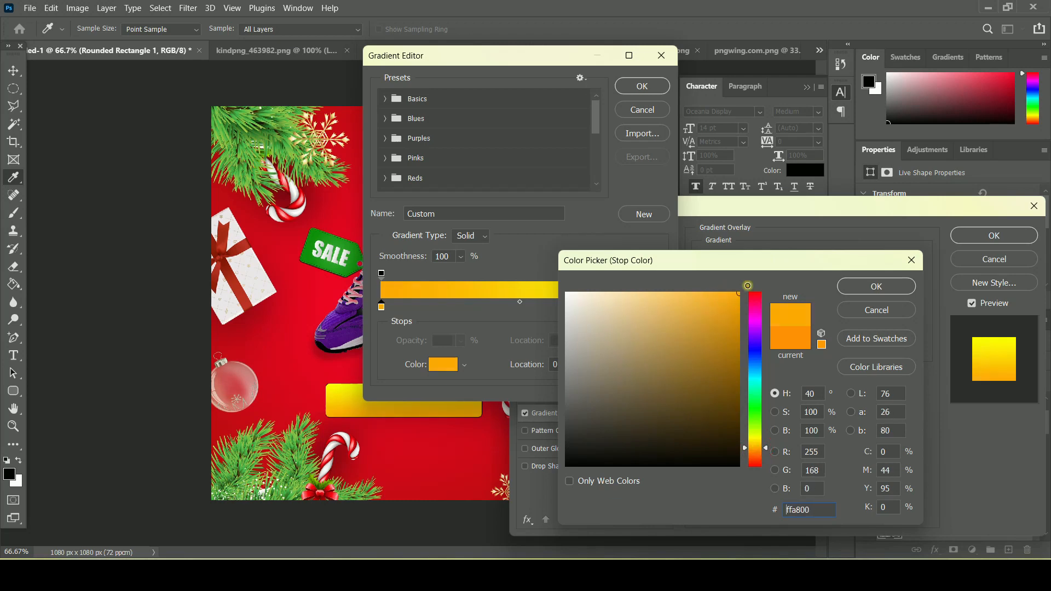
pyautogui.click(857, 284)
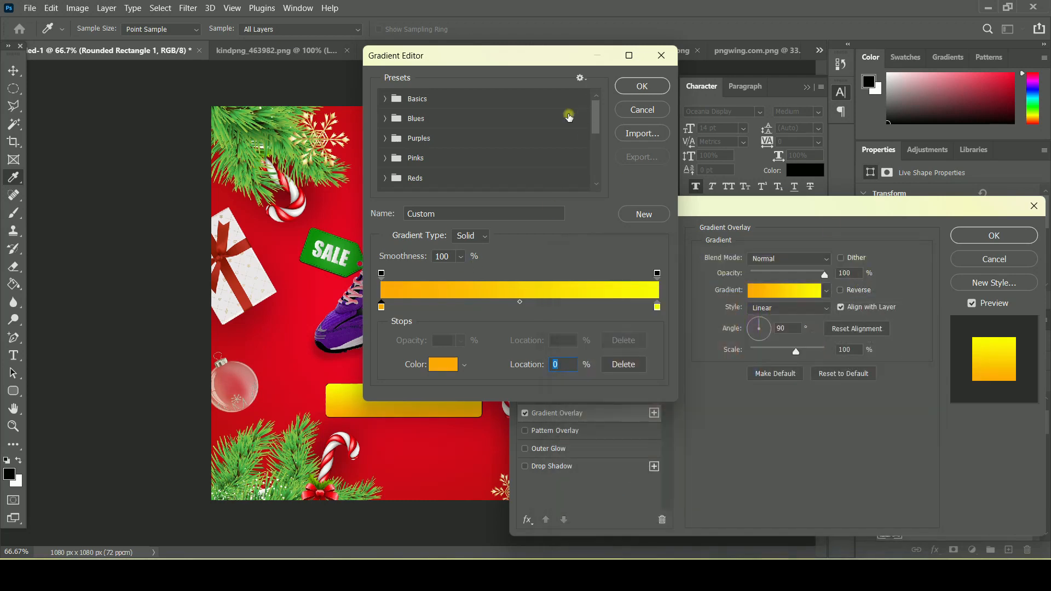
pyautogui.click(642, 86)
pyautogui.click(994, 235)
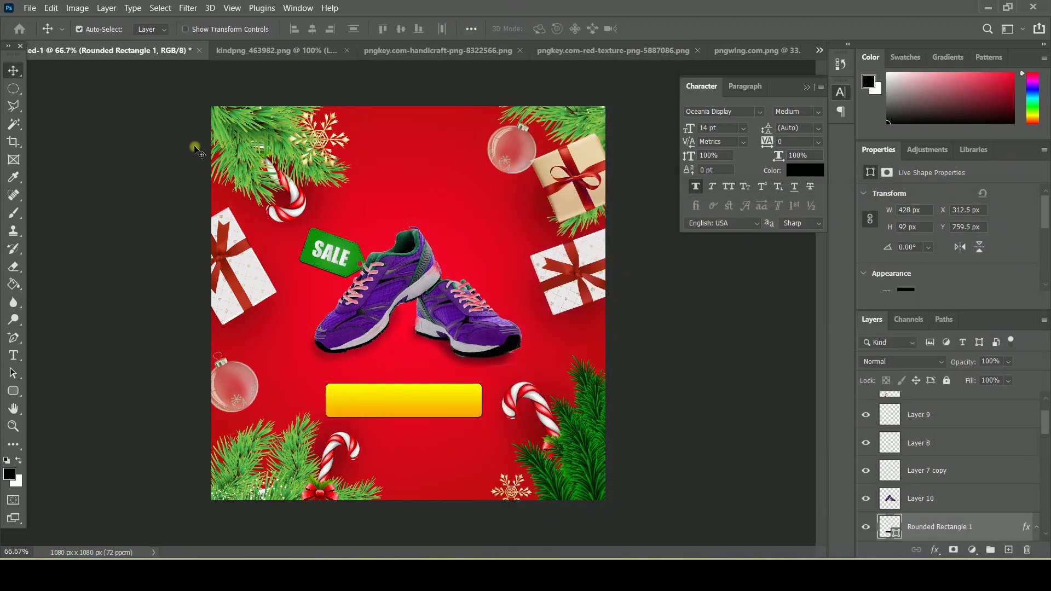
# Remove the stroke from the rounded rectangle
pyautogui.click(202, 29)
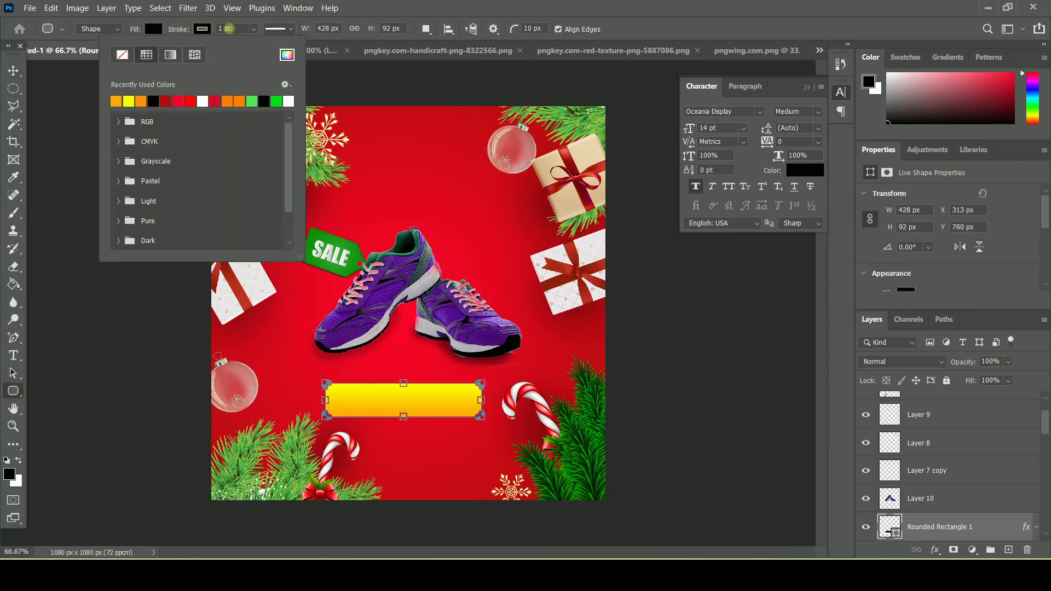
pyautogui.click(122, 54)
pyautogui.press('Return')
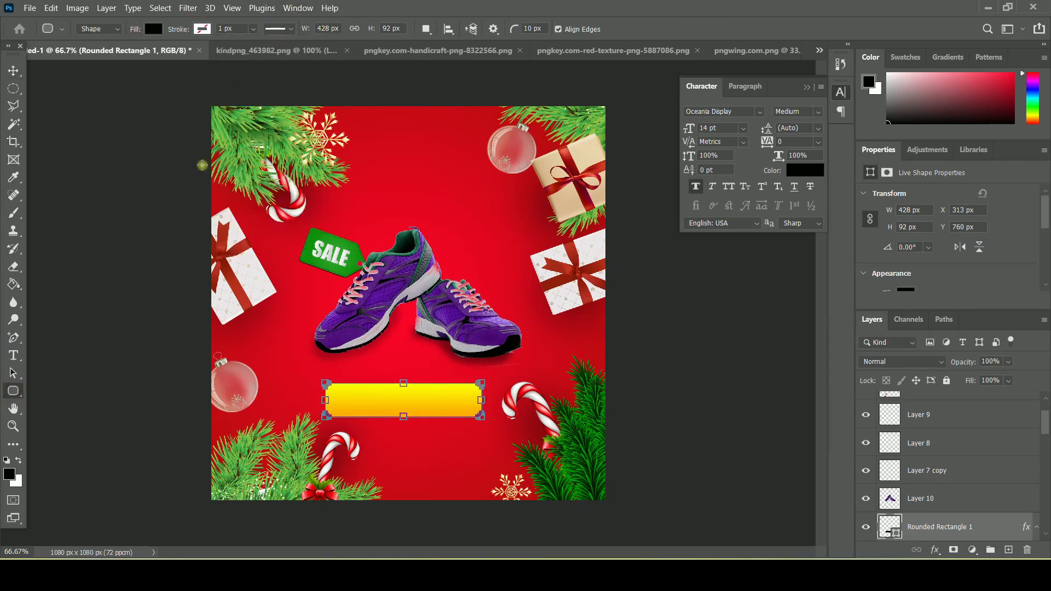
pyautogui.click(12, 71)
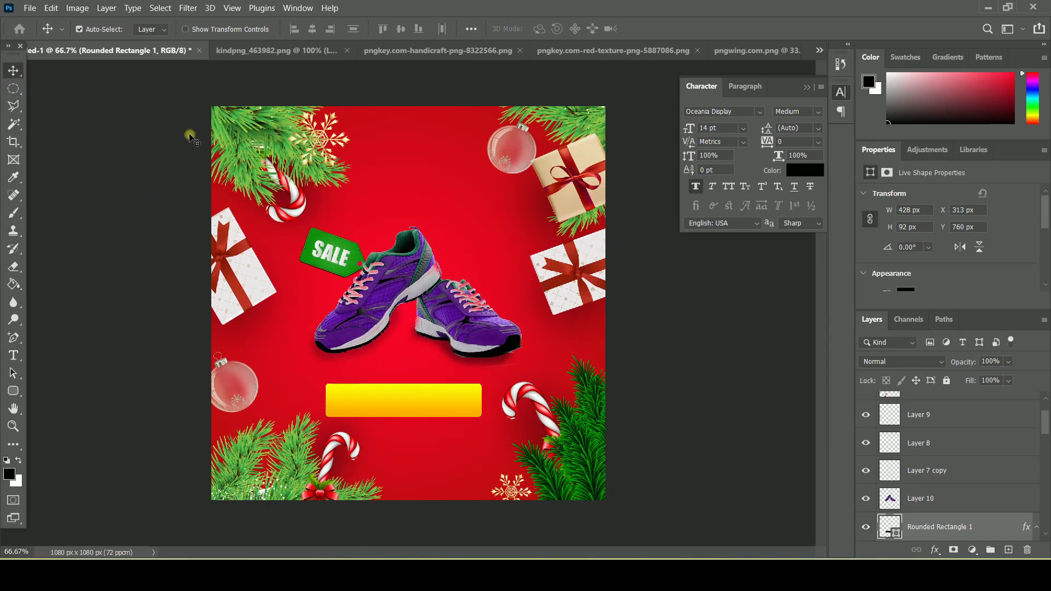
# Add the text "SHOP NOW" between the sneakers and the yellow rounded rectangle
pyautogui.click(13, 356)
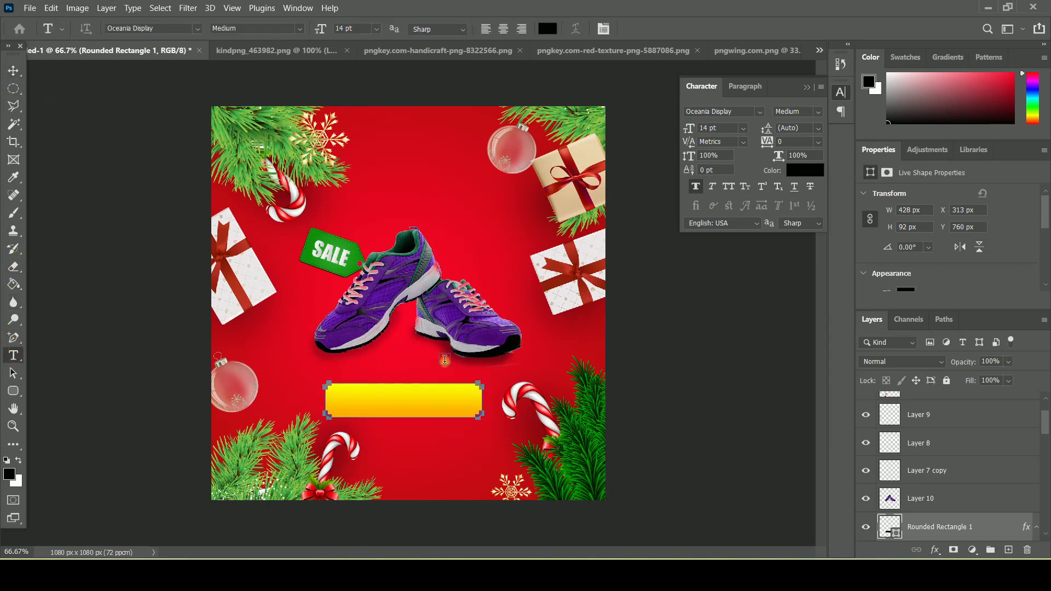
pyautogui.click(301, 365)
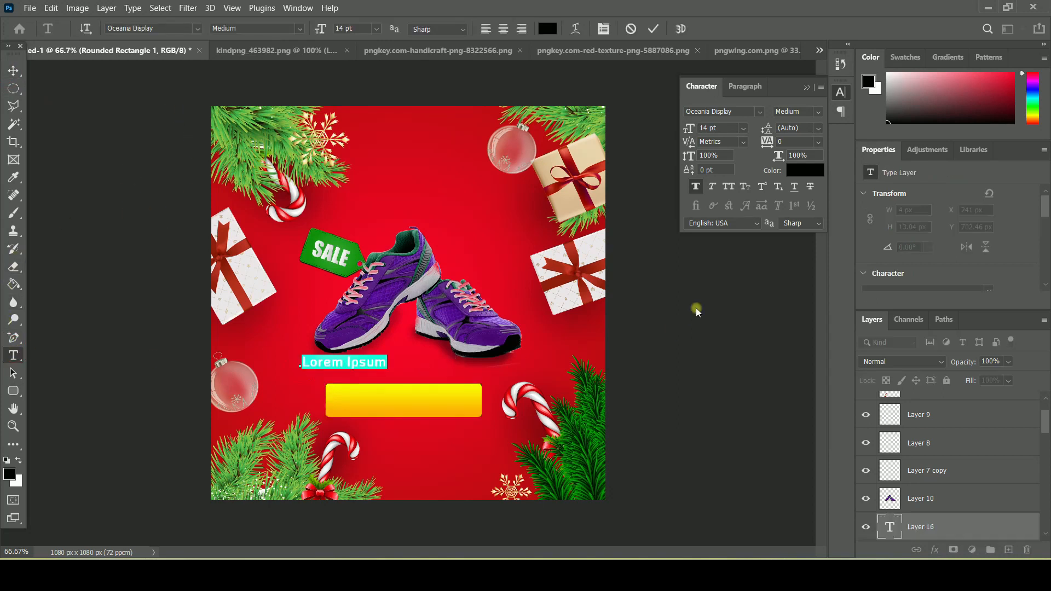
pyautogui.write('SHOP NO')
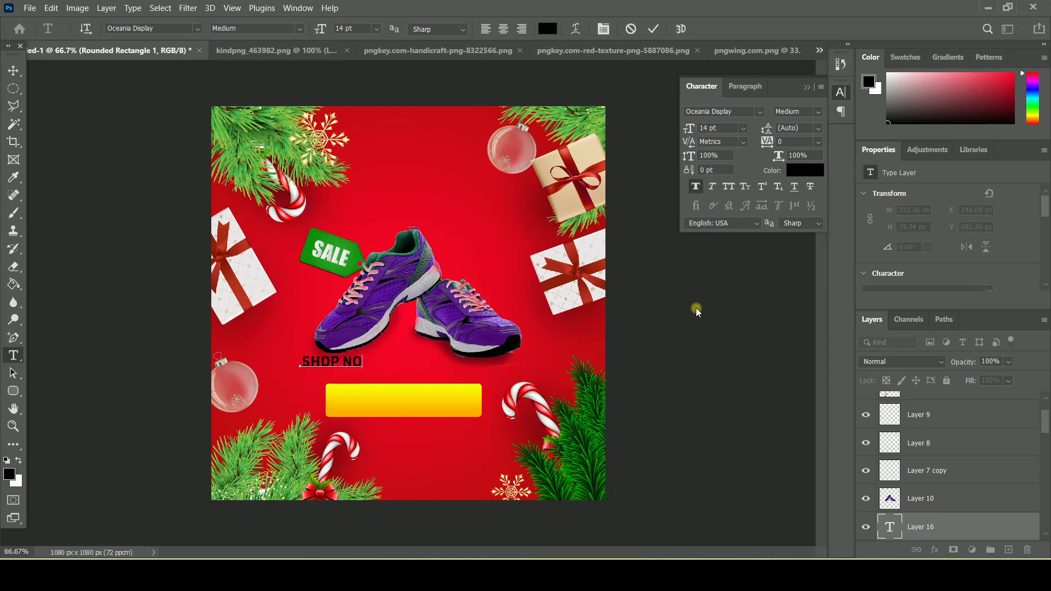
# Set the SHOP NOW text's font to Montserrat Bold and add an exclamation mark at its end
pyautogui.hotkey('ctrl', 'a')
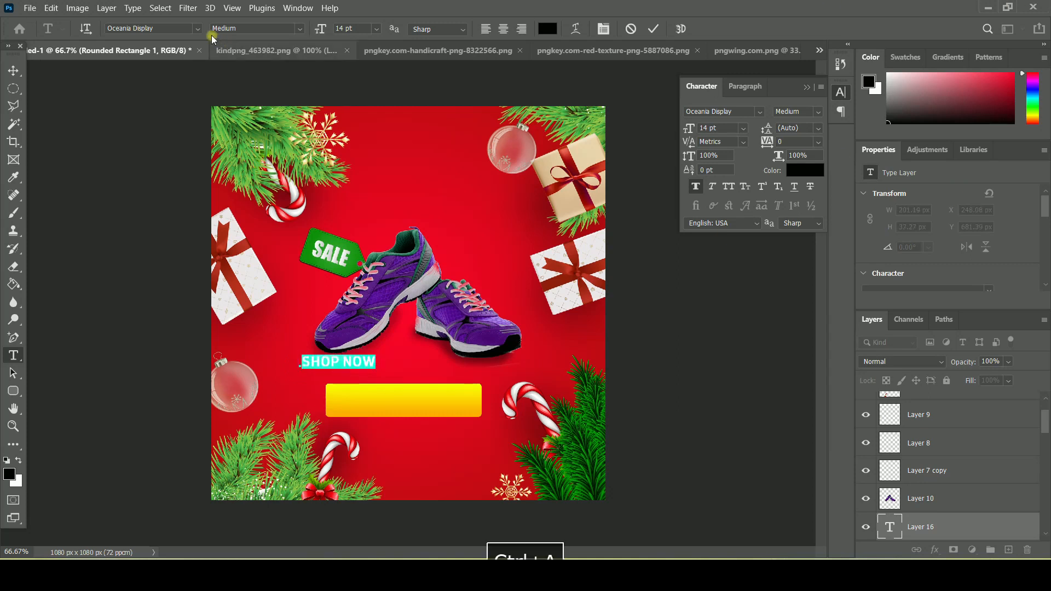
pyautogui.click(164, 30)
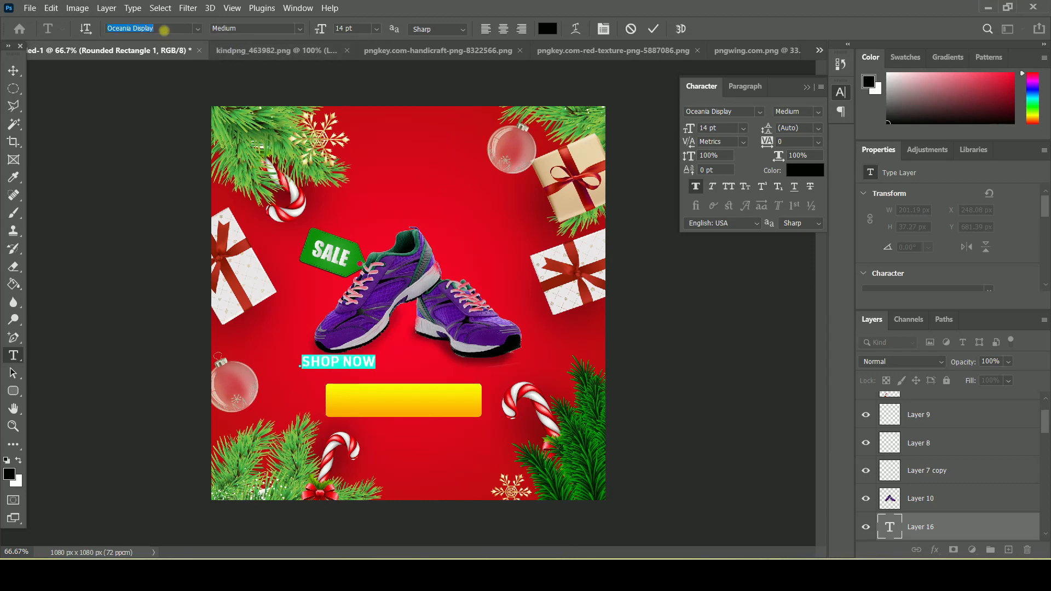
pyautogui.write('Montserrat')
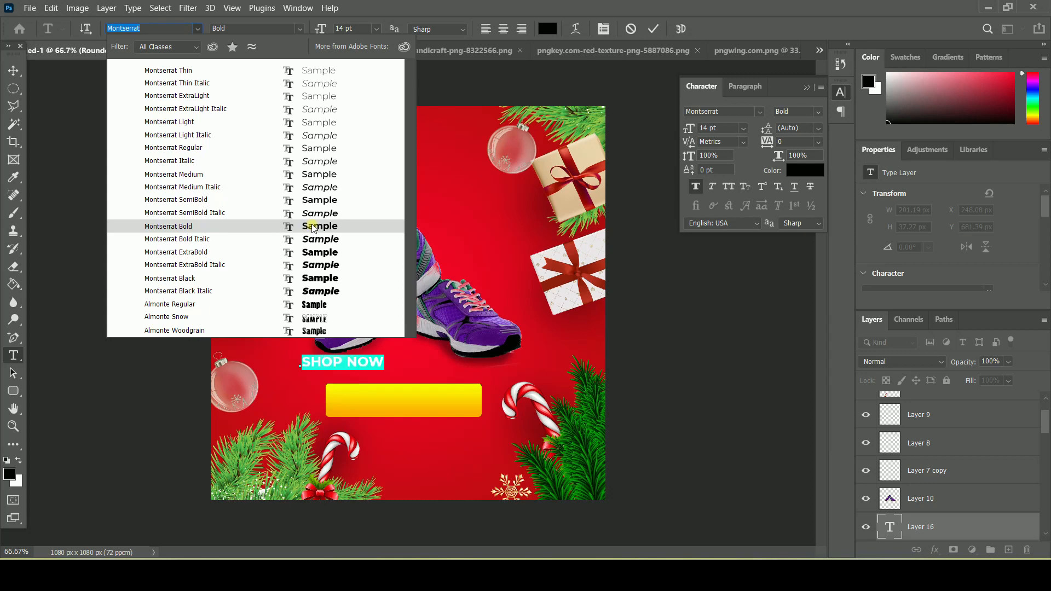
pyautogui.click(312, 228)
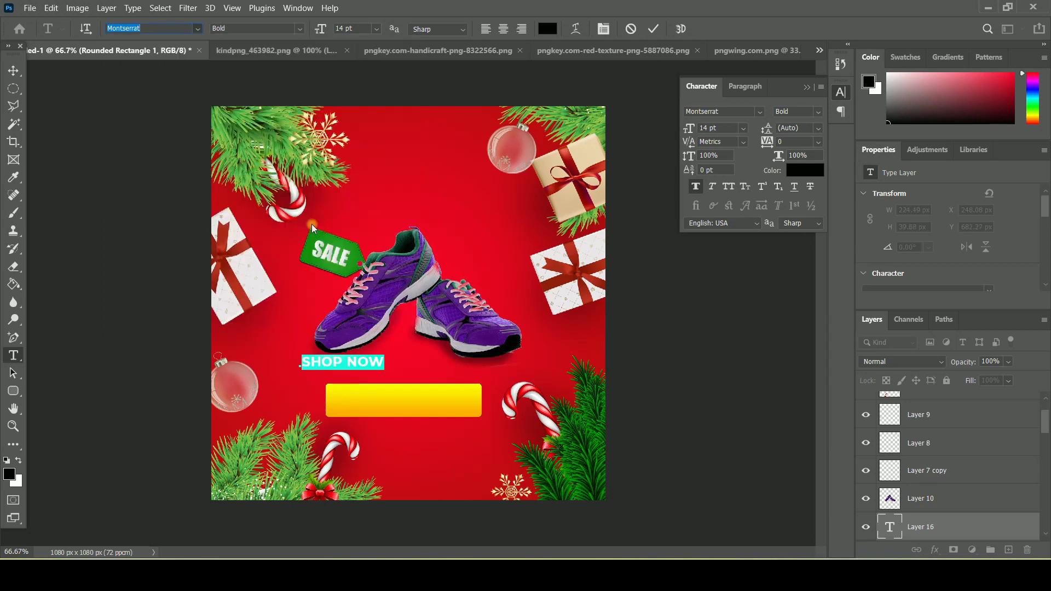
pyautogui.click(385, 359)
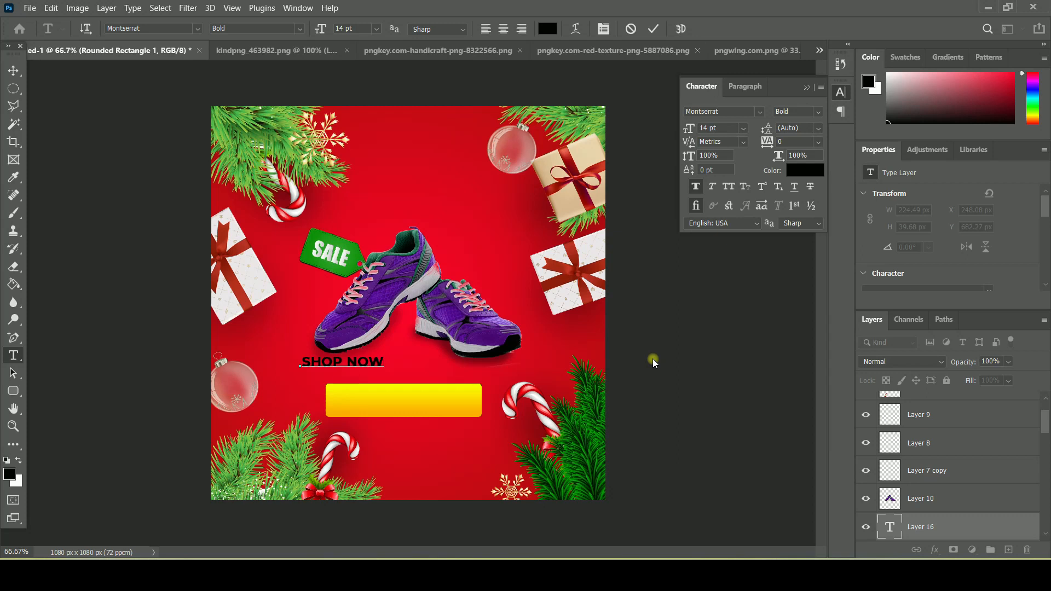
# Move the SHOP NOW! text onto the yellow rounded rectangle and scale it to about 140%
pyautogui.click(13, 70)
pyautogui.moveTo(379, 365); pyautogui.dragTo(464, 391)
pyautogui.hotkey('ctrl', 't')
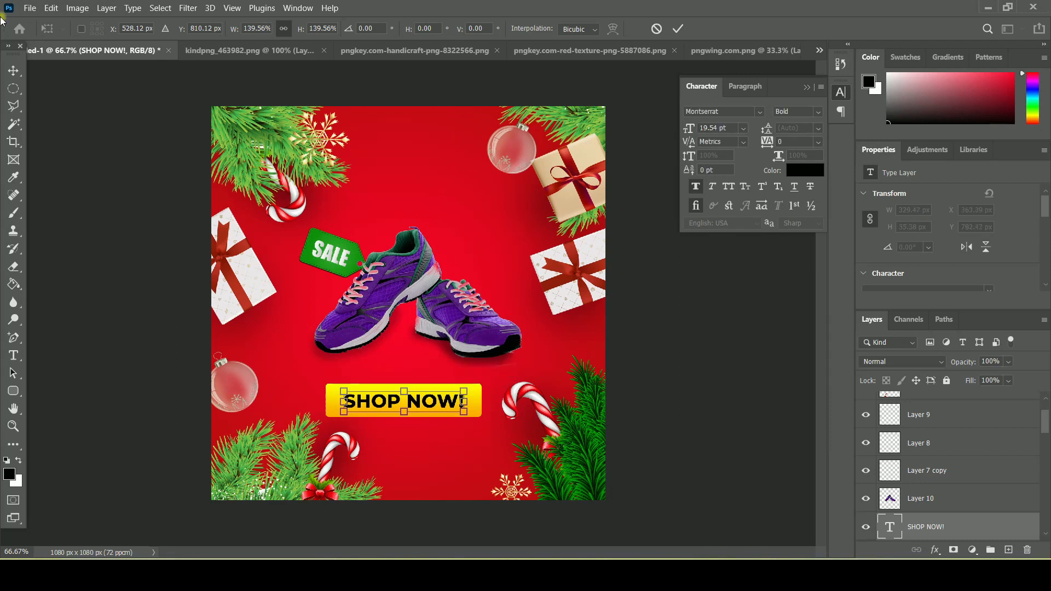
pyautogui.click(22, 73)
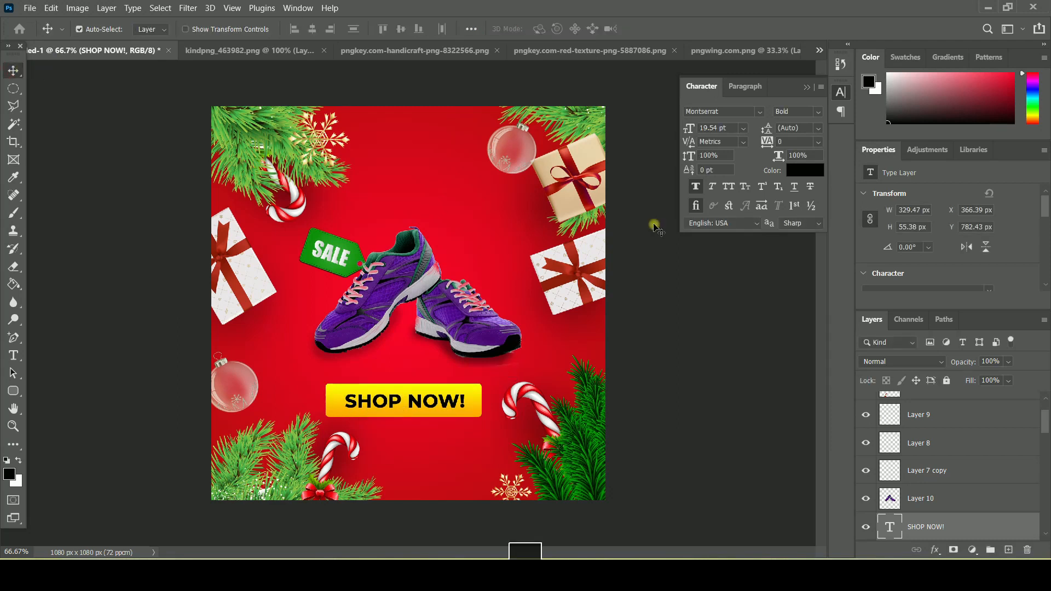
# Nudge the SHOP NOW! text about 4 px right and 2 px up within the button
pyautogui.press('Right')
pyautogui.press('Right')
pyautogui.press('Up')
pyautogui.press('Up')
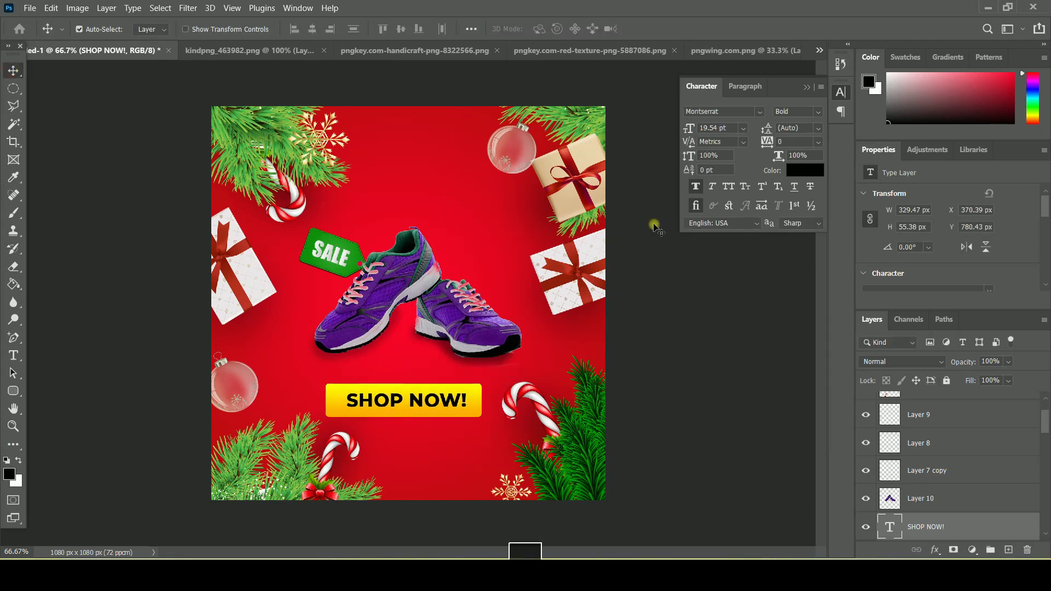
# Add the text "Holiday Sale!" above the sneakers
pyautogui.click(13, 355)
pyautogui.click(382, 188)
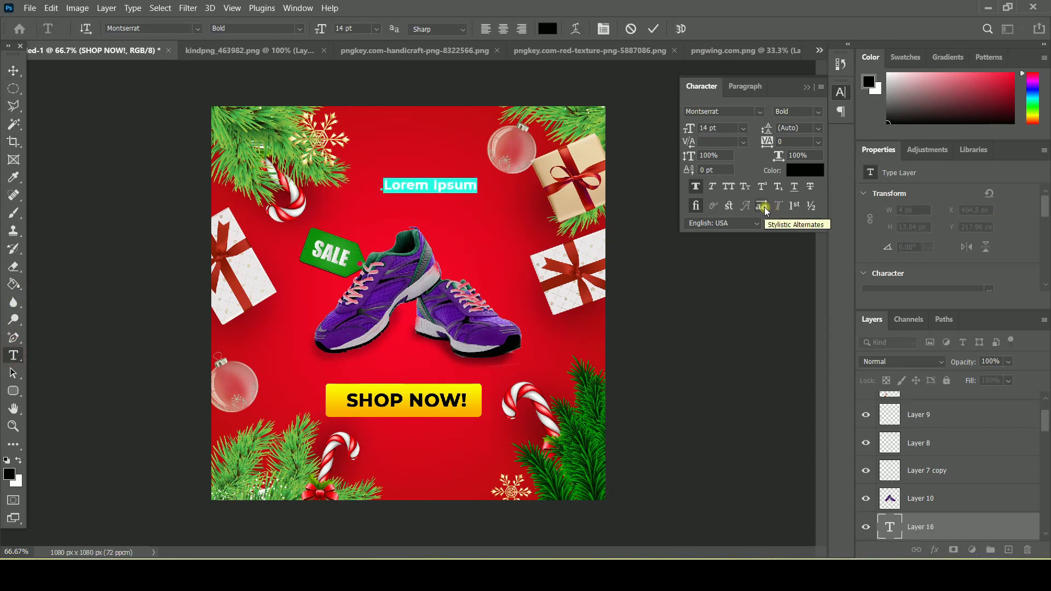
pyautogui.write('Christma')
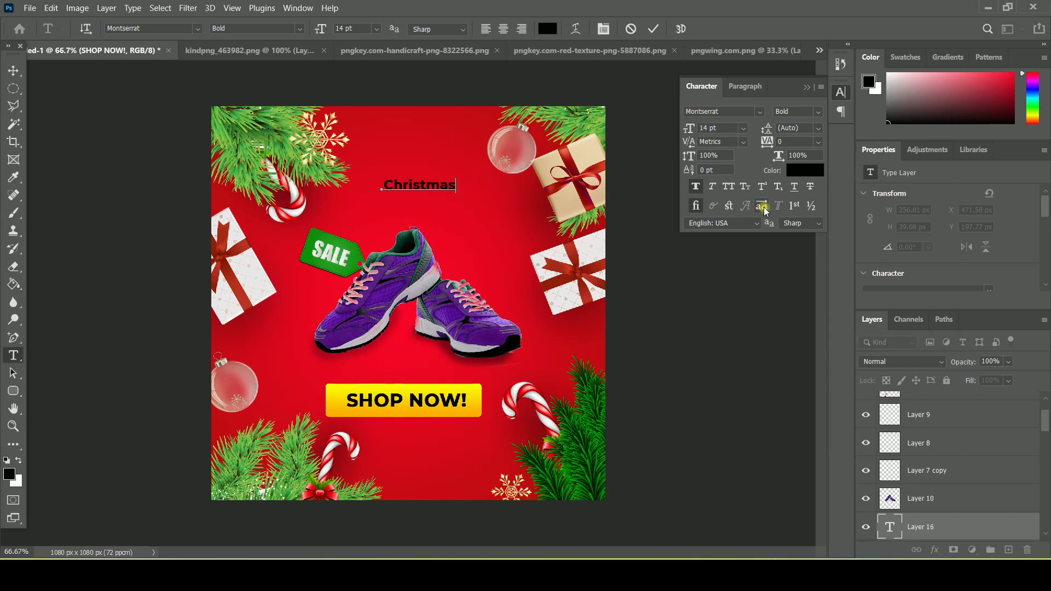
pyautogui.doubleClick(454, 184)
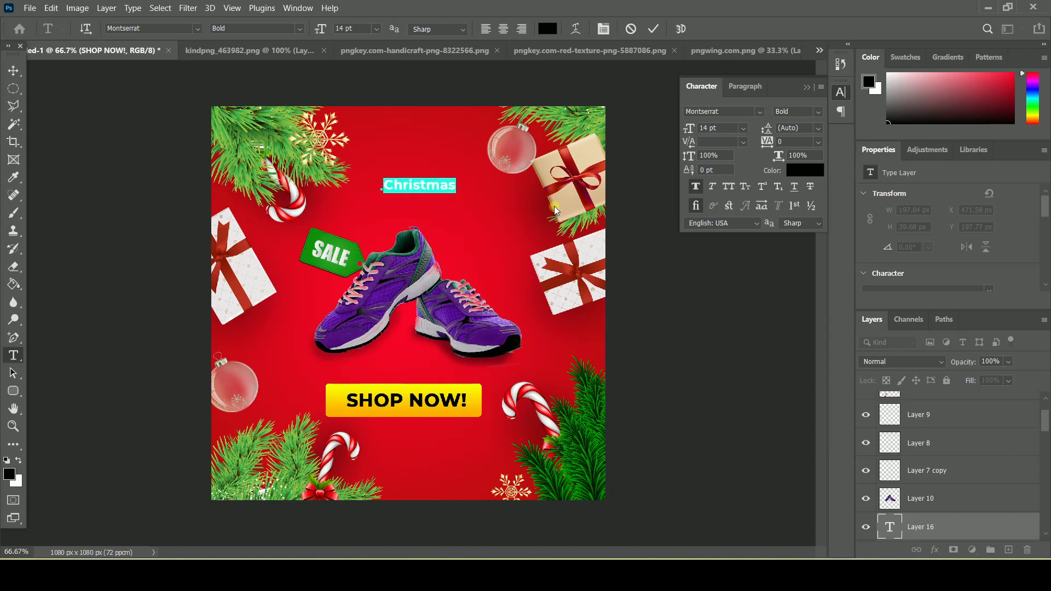
pyautogui.write('Holid')
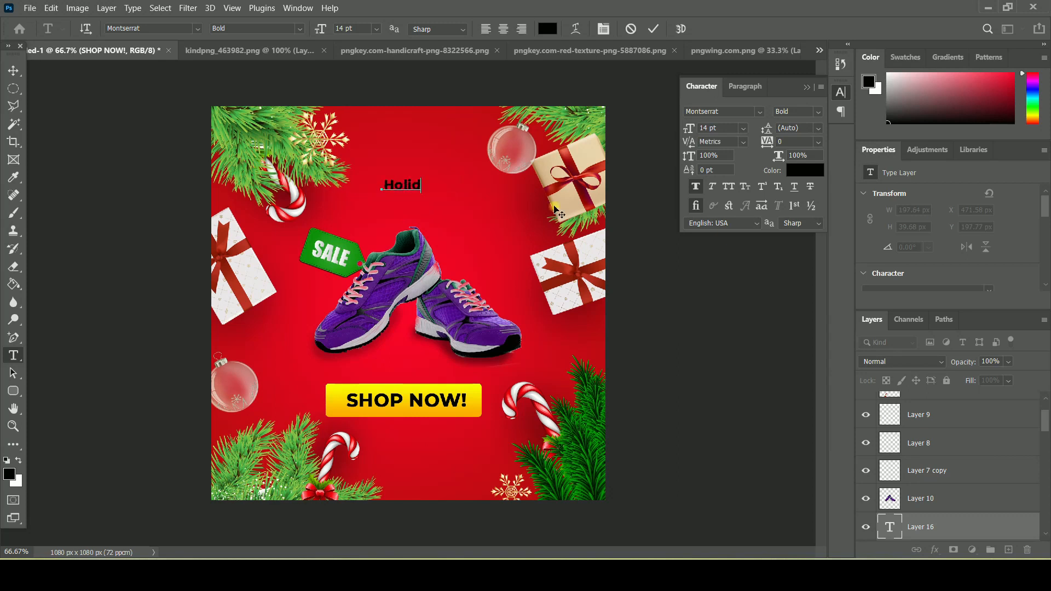
pyautogui.write('ay Sale')
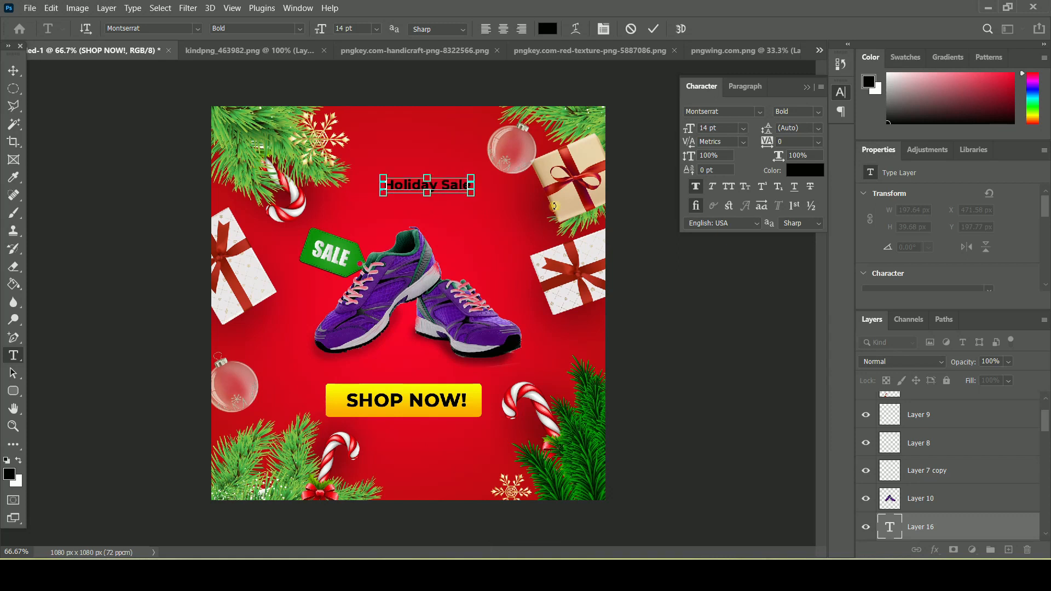
pyautogui.hotkey('ctrl', 'a')
pyautogui.click(472, 187)
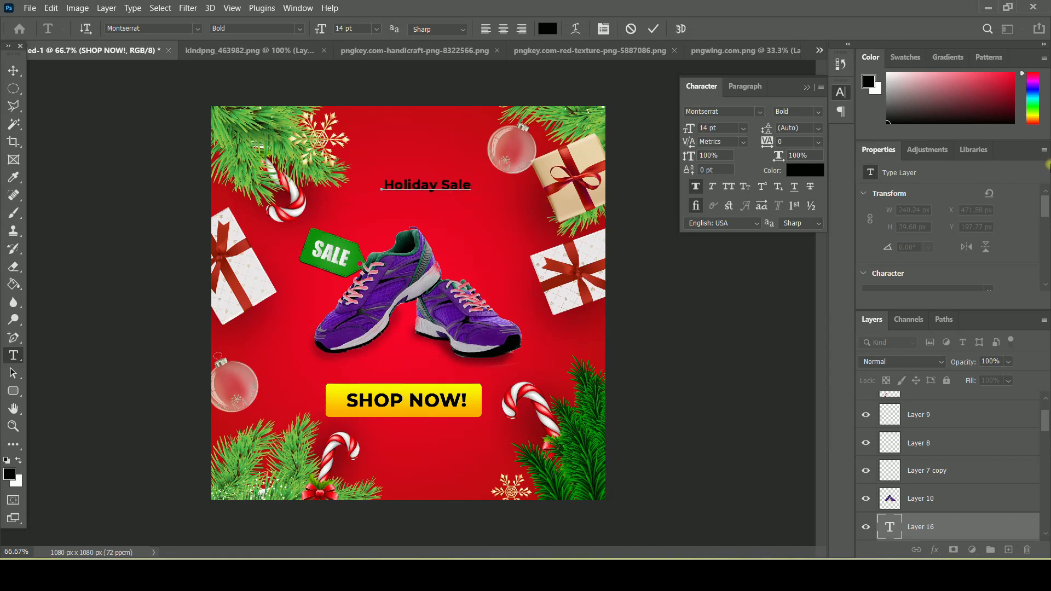
# Scale the Holiday Sale! text to about 209% and center it above the sneakers
pyautogui.click(14, 70)
pyautogui.hotkey('ctrl', 't')
pyautogui.moveTo(480, 191); pyautogui.dragTo(510, 216)
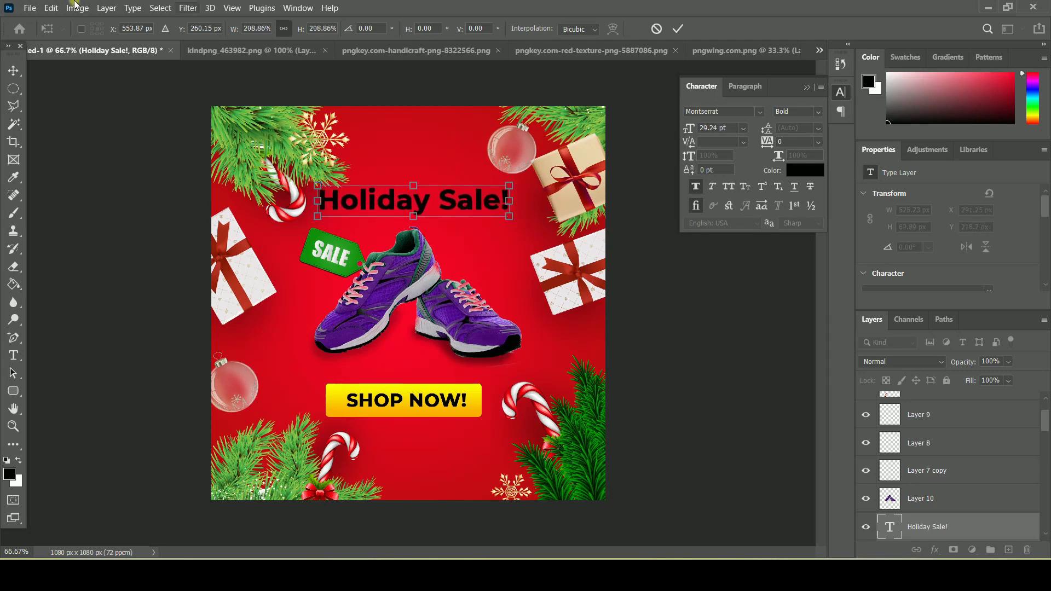
pyautogui.click(14, 71)
# Apply a Color Overlay to the Holiday Sale! text in yellow fcf800, sampled from the button
pyautogui.rightClick(1016, 532)
pyautogui.click(876, 20)
pyautogui.moveTo(716, 208); pyautogui.dragTo(714, 207)
pyautogui.click(587, 397)
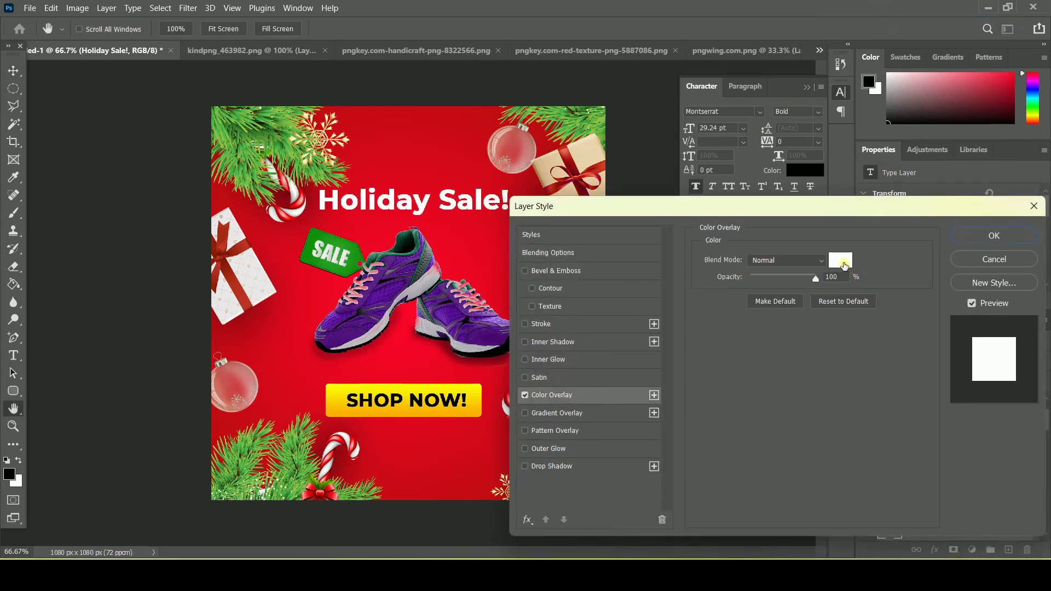
pyautogui.click(585, 324)
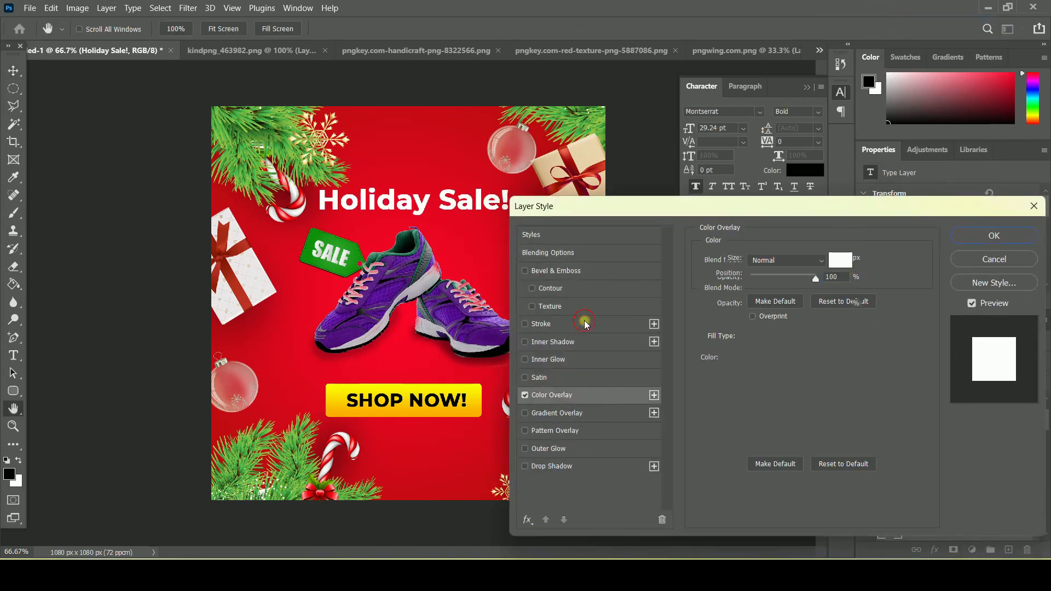
pyautogui.click(524, 325)
pyautogui.click(555, 402)
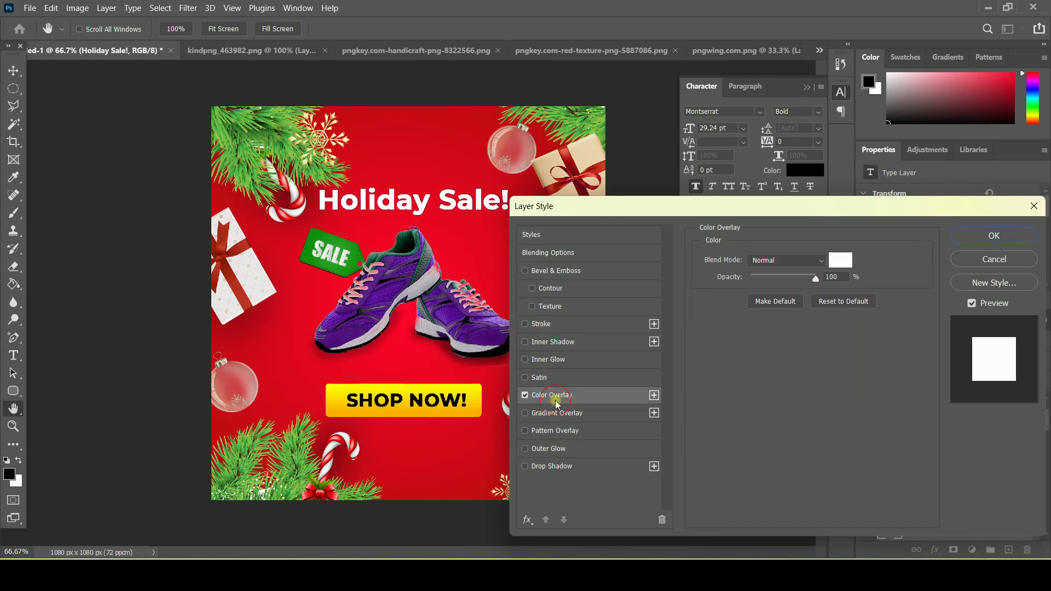
pyautogui.click(842, 262)
pyautogui.click(480, 385)
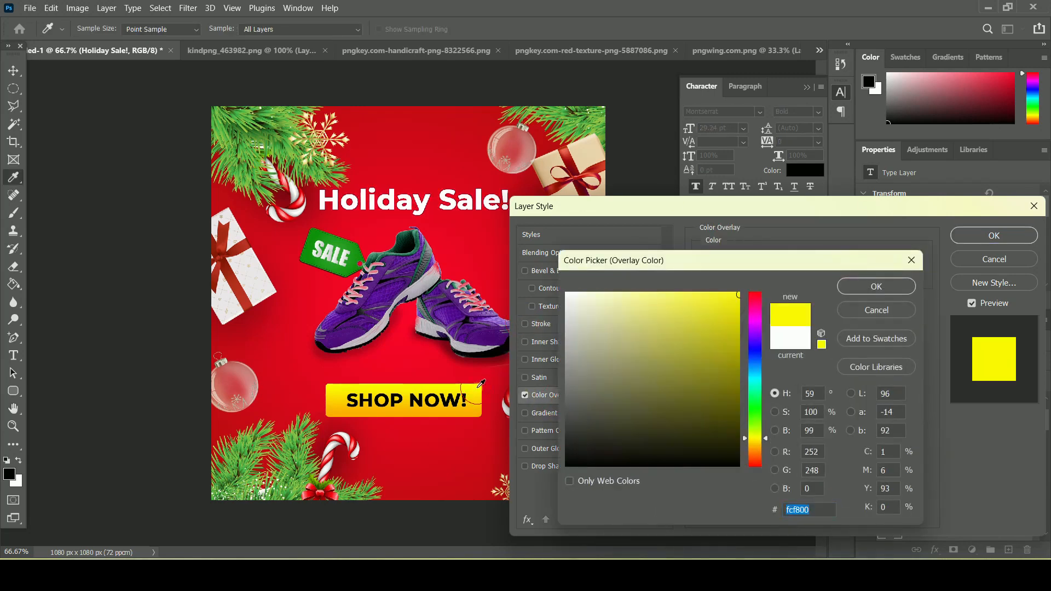
pyautogui.click(878, 284)
pyautogui.click(997, 236)
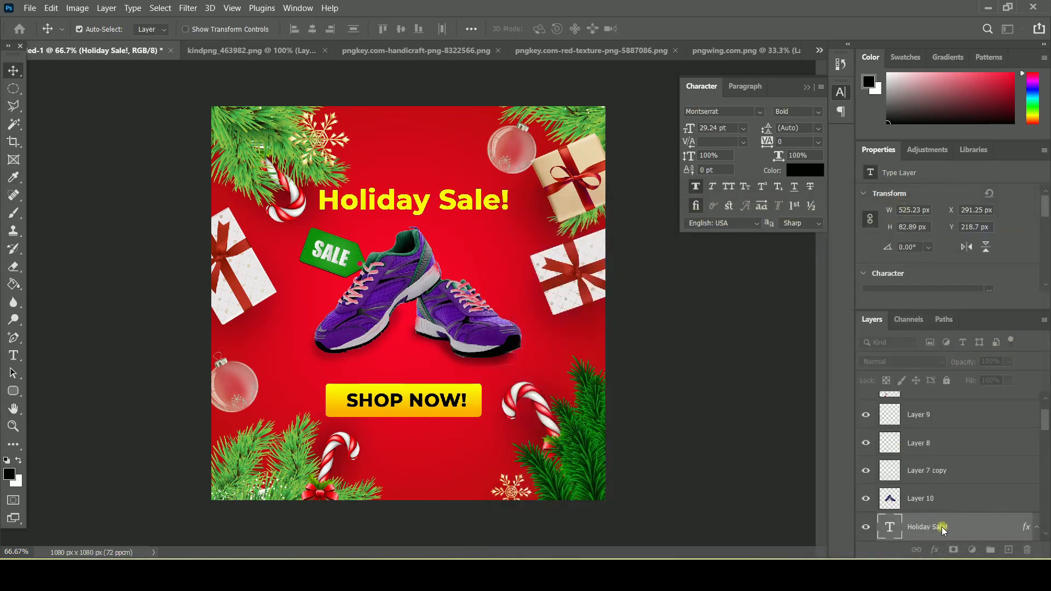
# Duplicate the Holiday Sale! text layer
pyautogui.rightClick(942, 527)
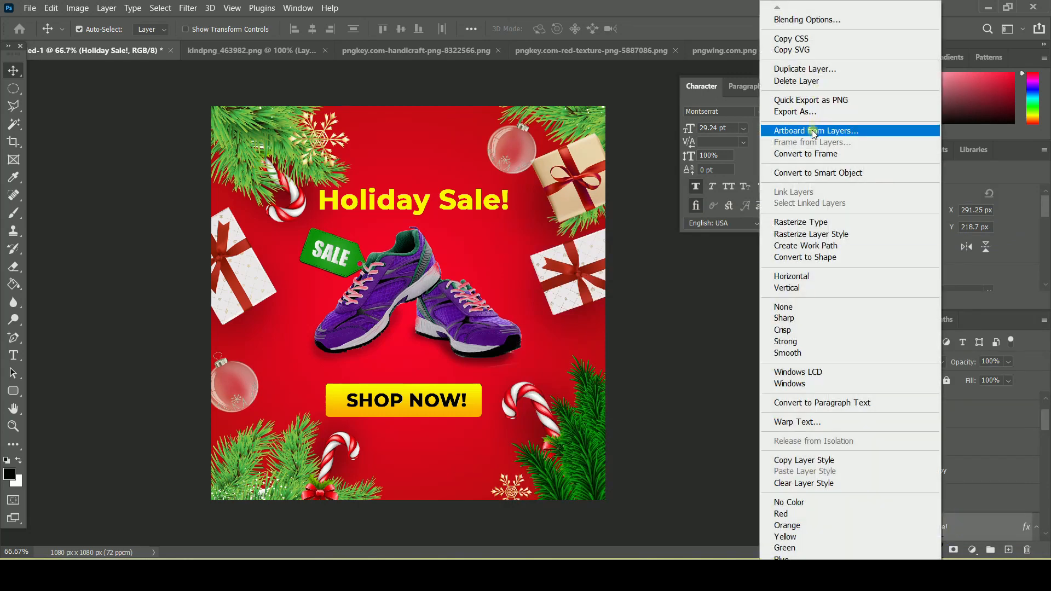
pyautogui.click(815, 69)
pyautogui.click(642, 152)
# Change the Color Overlay of the lower, original Holiday Sale! layer to black
pyautogui.scroll(-3, 953, 460)
pyautogui.click(959, 458)
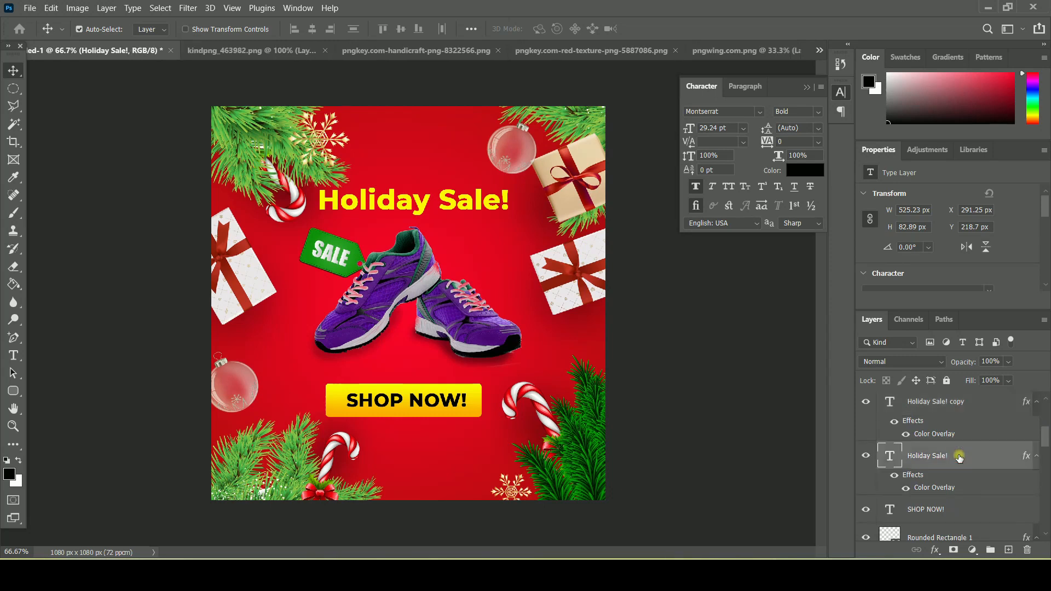
pyautogui.rightClick(959, 457)
pyautogui.click(889, 8)
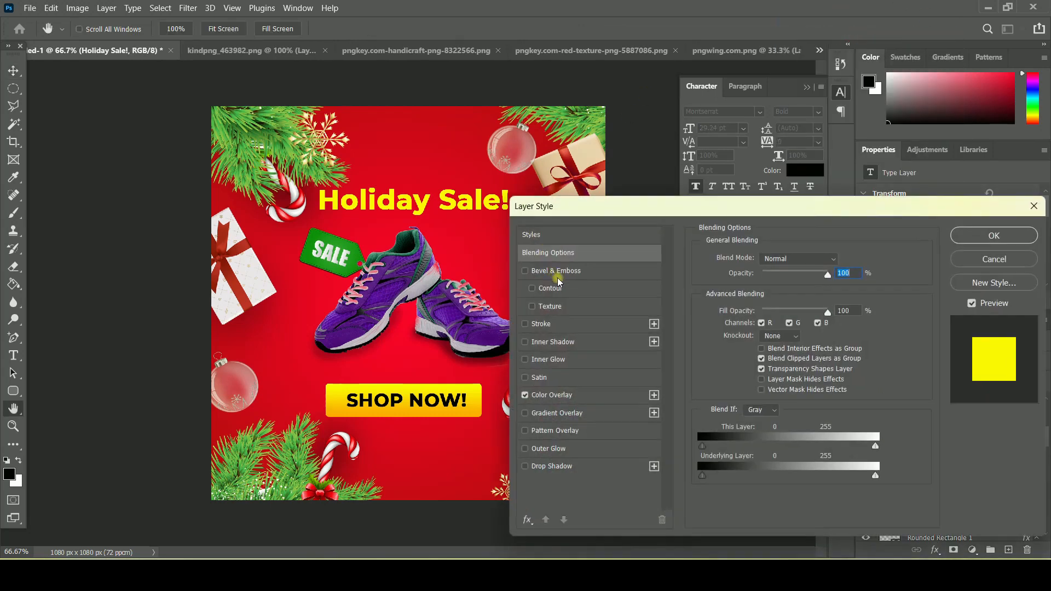
pyautogui.click(597, 395)
pyautogui.click(840, 267)
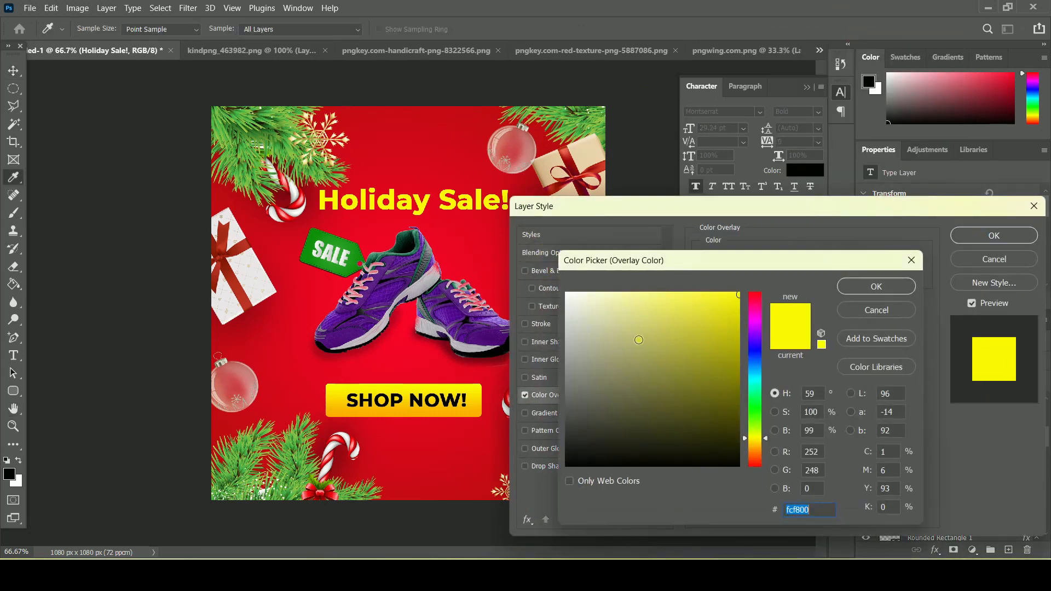
pyautogui.moveTo(640, 330); pyautogui.dragTo(754, 498)
pyautogui.click(877, 287)
pyautogui.click(994, 234)
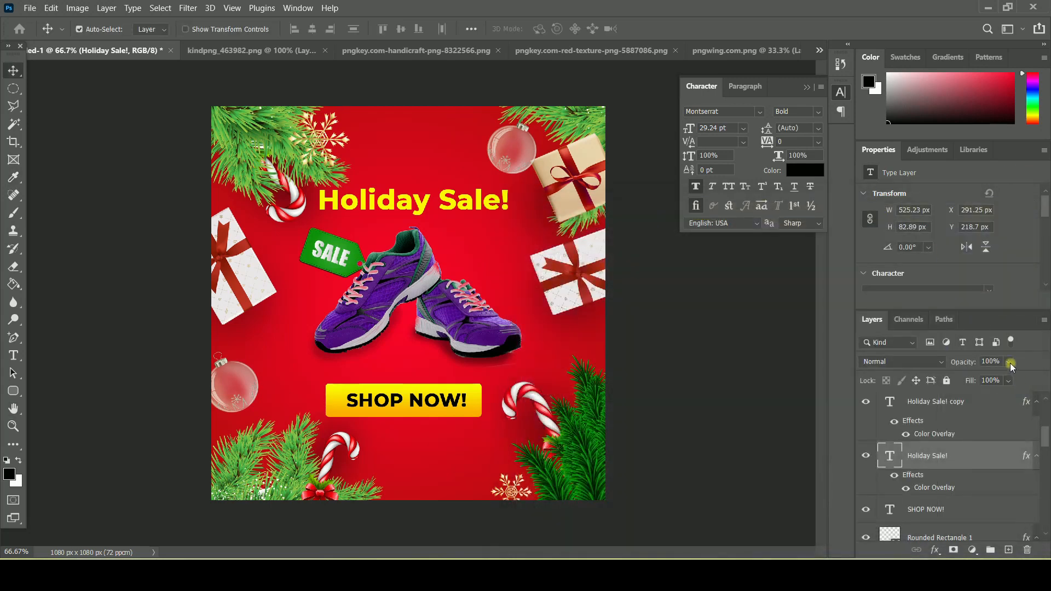
# Offset the black Holiday Sale! layer about 5 px right and 1 px down and set its opacity to 42%
pyautogui.press('Right')
pyautogui.press('Right')
pyautogui.press('Right')
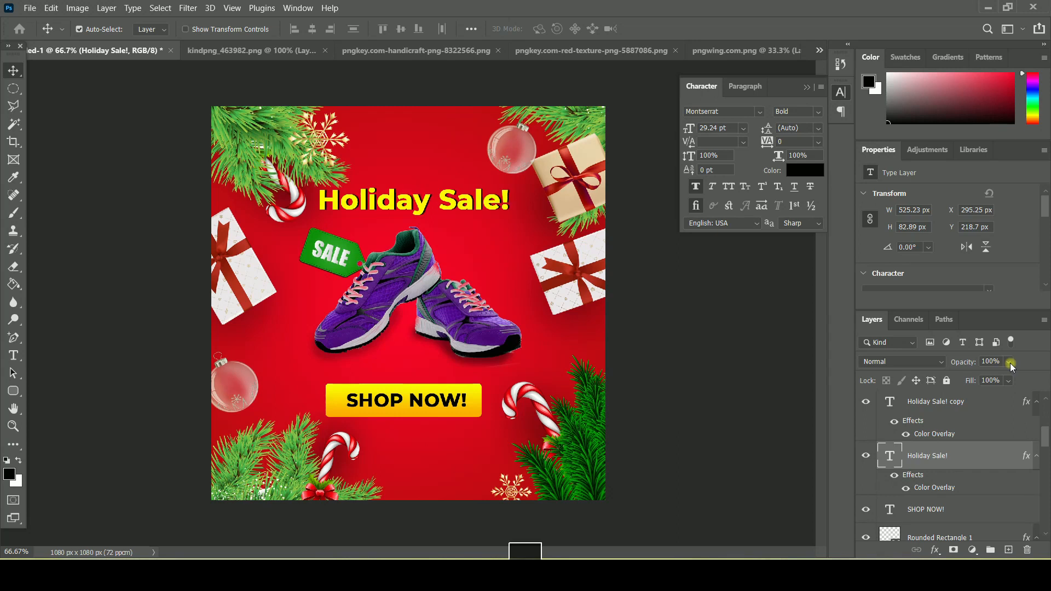
pyautogui.press('Down')
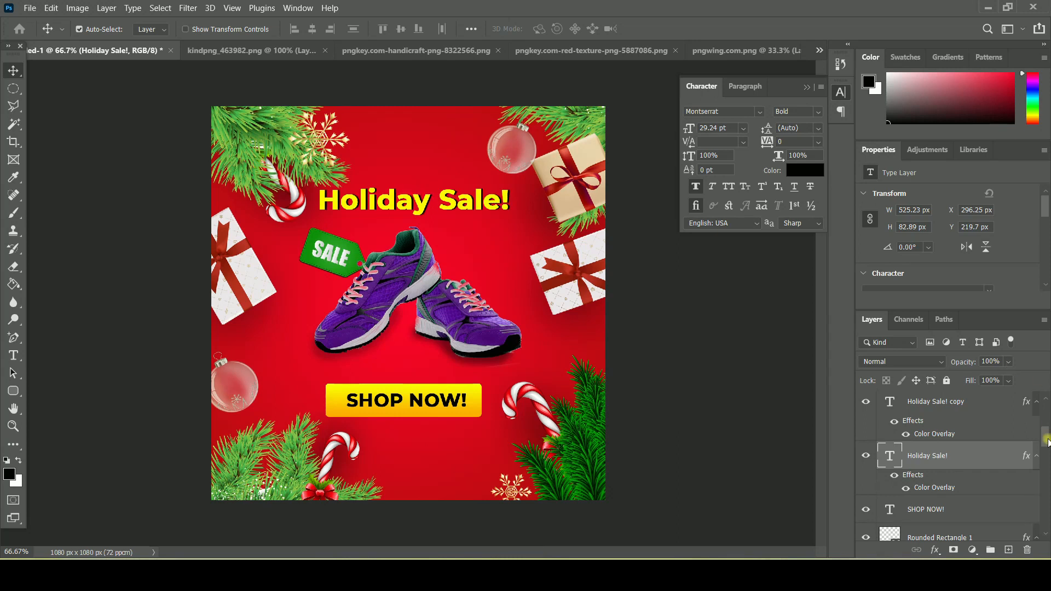
pyautogui.click(1008, 362)
pyautogui.moveTo(994, 377); pyautogui.dragTo(986, 382)
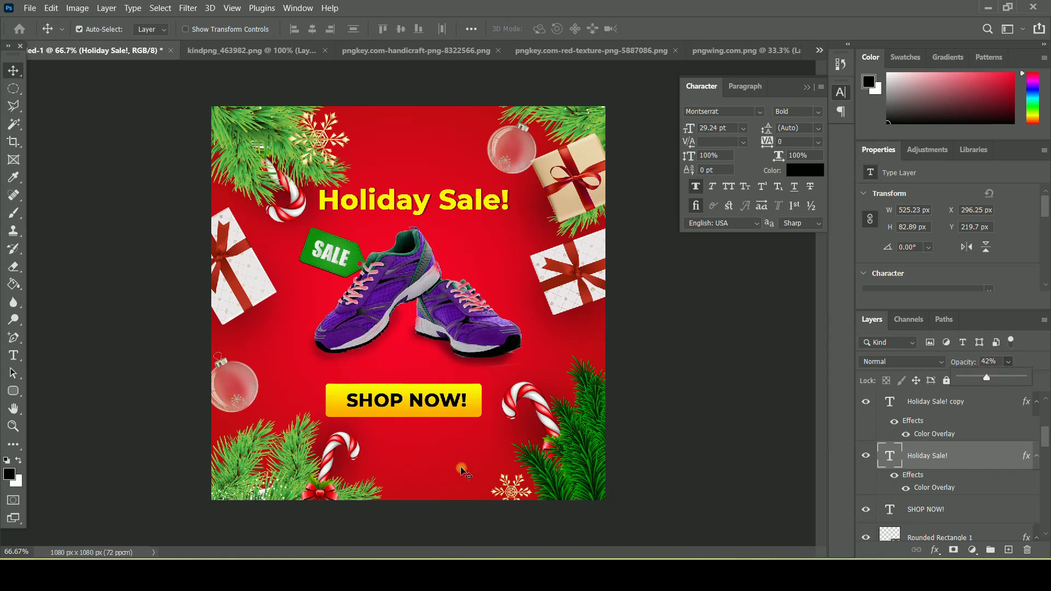
# With the layer just below the rounded rectangle active, draw a thin elliptical selection about 330 × 16 px along the button's lower edge
pyautogui.click(476, 417)
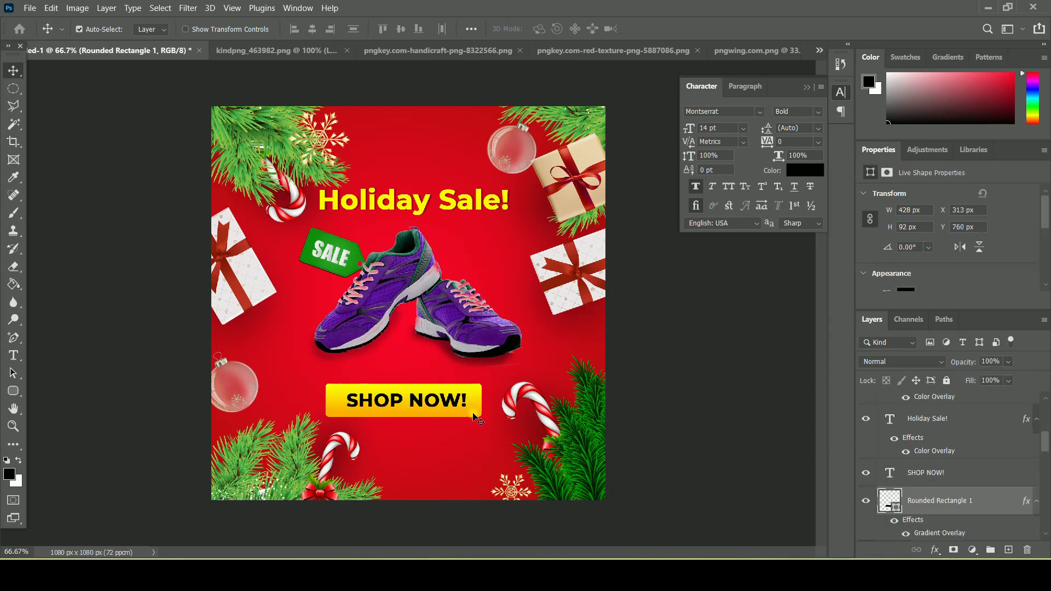
pyautogui.scroll(-2, 914, 487)
pyautogui.click(920, 503)
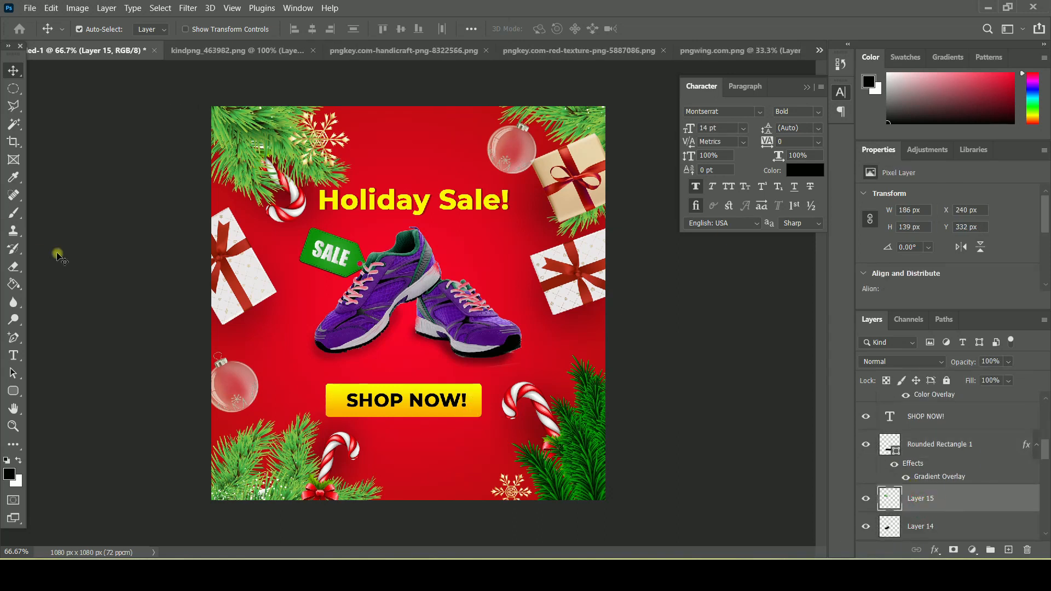
pyautogui.rightClick(11, 93)
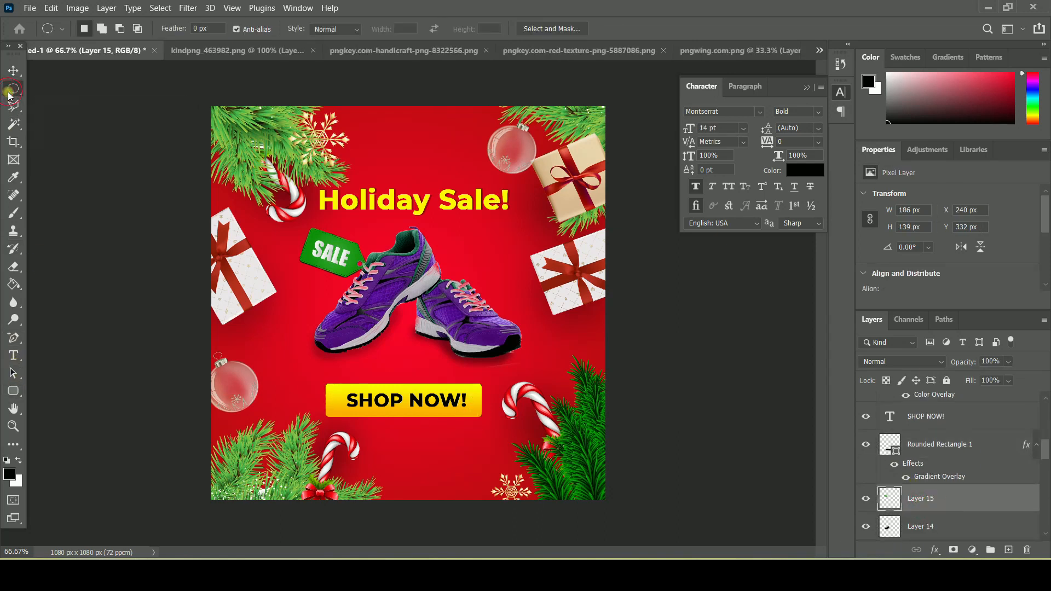
pyautogui.click(51, 100)
pyautogui.moveTo(352, 416); pyautogui.dragTo(472, 422)
# Create a new layer beneath the button shape, fill the elliptical selection with black and deselect it
pyautogui.click(106, 8)
pyautogui.press('Escape')
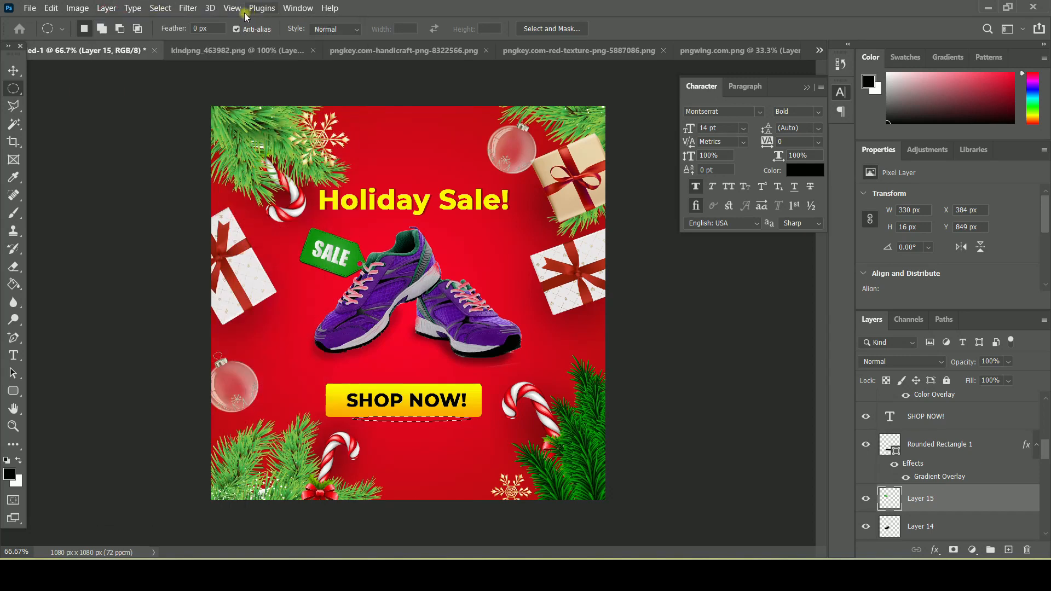
pyautogui.click(106, 8)
pyautogui.moveTo(126, 19)
pyautogui.click(265, 20)
pyautogui.click(639, 158)
pyautogui.click(14, 284)
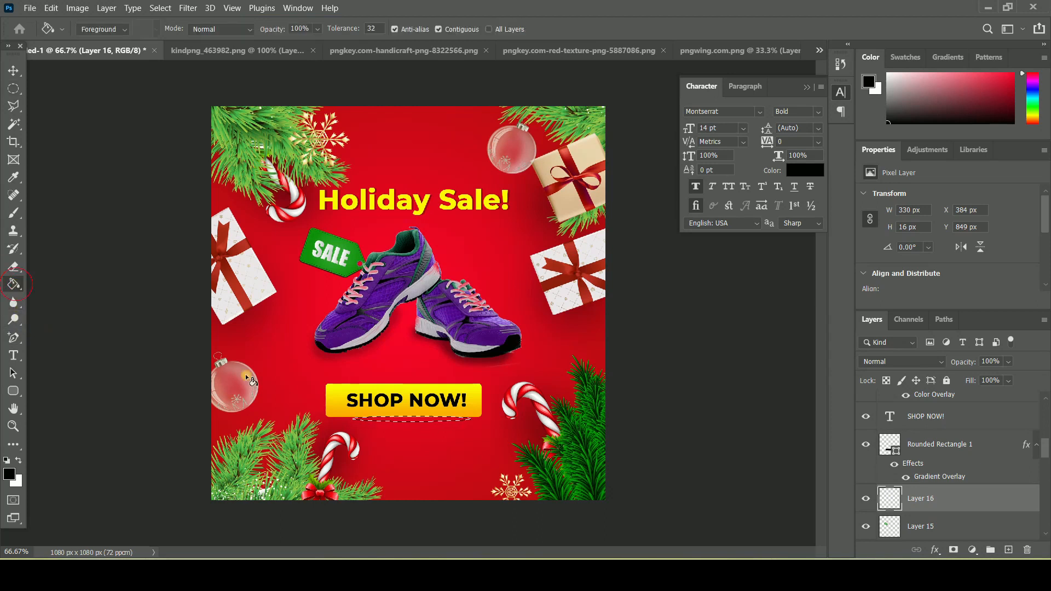
pyautogui.click(398, 422)
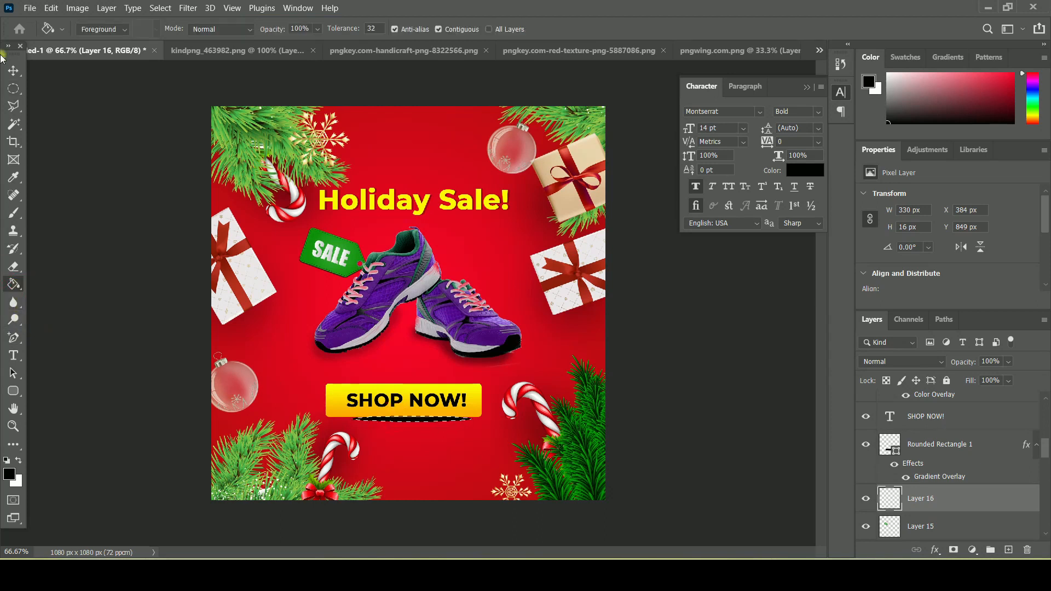
pyautogui.click(14, 71)
pyautogui.hotkey('ctrl', 'd')
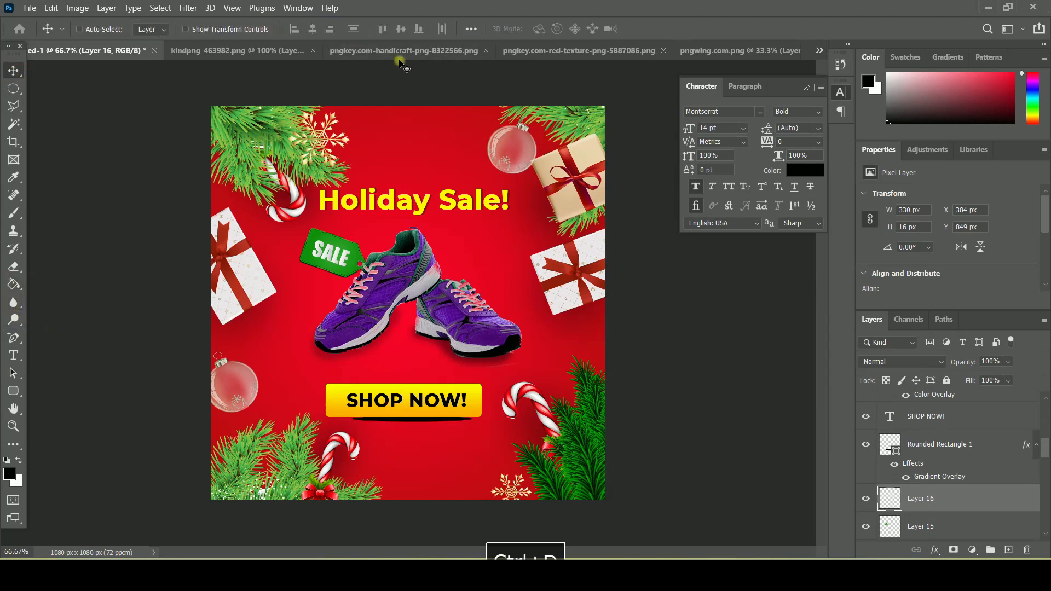
# Reapply the last-used blur filter to the black ellipse layer beneath the SHOP NOW! button
pyautogui.click(188, 7)
pyautogui.click(194, 21)
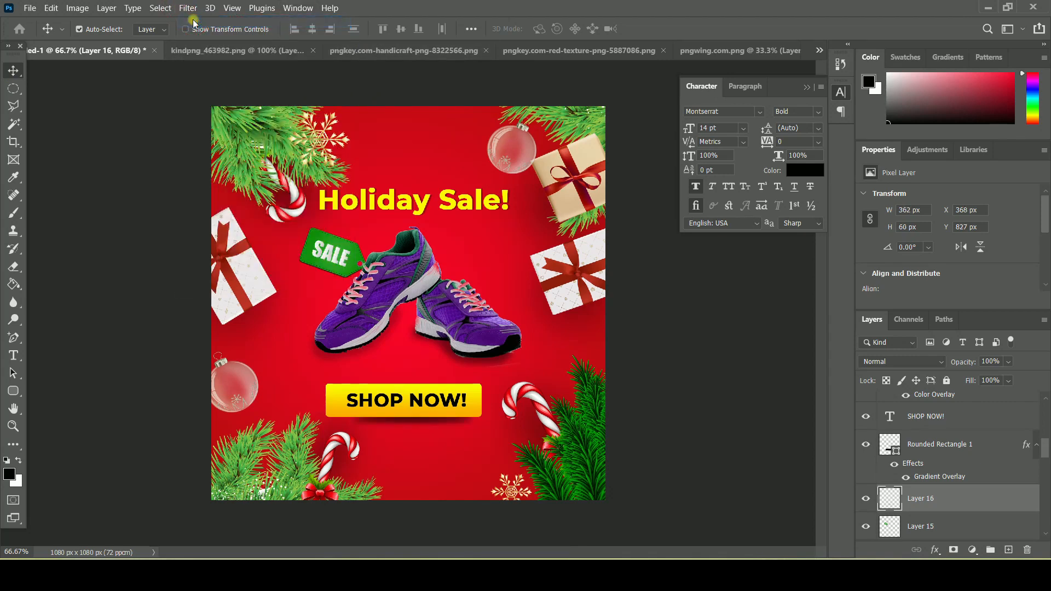
# Offset the blurred button shadow about 14 px left and 3 px up and set its layer opacity to 52%
pyautogui.press('Left')
pyautogui.press('Left')
pyautogui.press('Left')
pyautogui.press('Left')
pyautogui.press('Up')
pyautogui.press('Up')
pyautogui.press('Up')
pyautogui.press('Up')
pyautogui.press('Up')
pyautogui.press('Left')
pyautogui.press('Left')
pyautogui.press('Left')
pyautogui.press('Left')
pyautogui.press('Left')
pyautogui.press('Left')
pyautogui.press('Left')
pyautogui.press('Left')
pyautogui.press('Left')
pyautogui.press('Left')
pyautogui.press('Down')
pyautogui.press('Down')
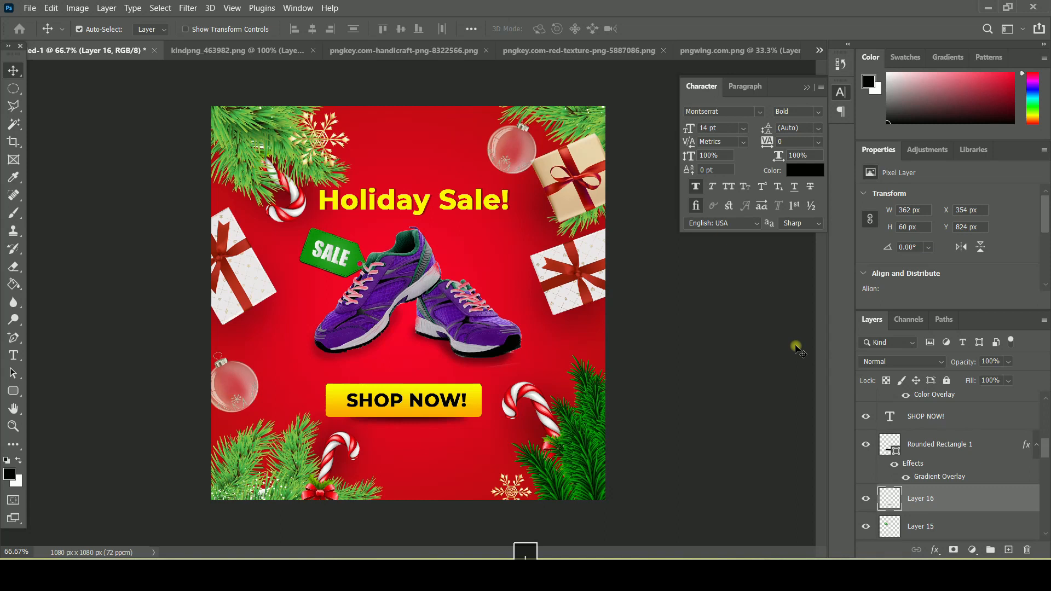
pyautogui.click(1009, 361)
pyautogui.moveTo(1027, 376); pyautogui.dragTo(995, 378)
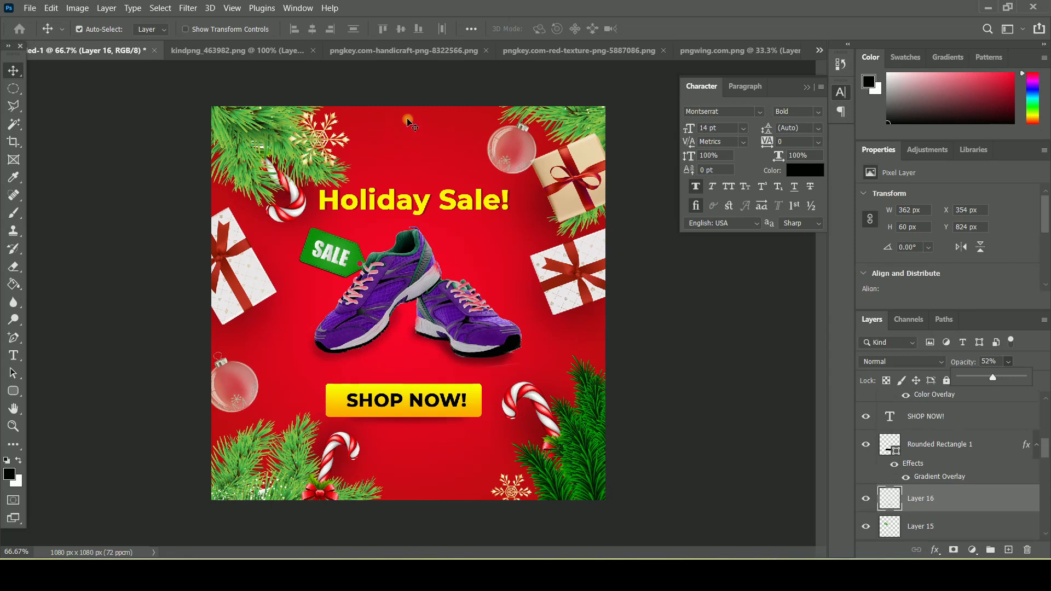
# Save the document in the downloads folder as a Photoshop PSD file named holidaysalebanner, accepting the default format options
pyautogui.click(30, 8)
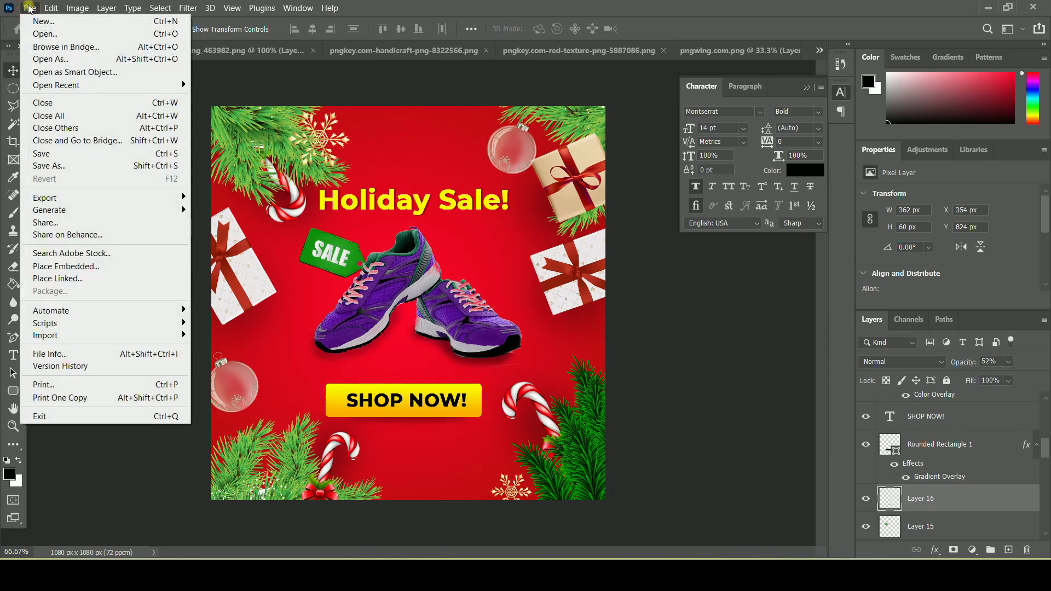
pyautogui.click(84, 165)
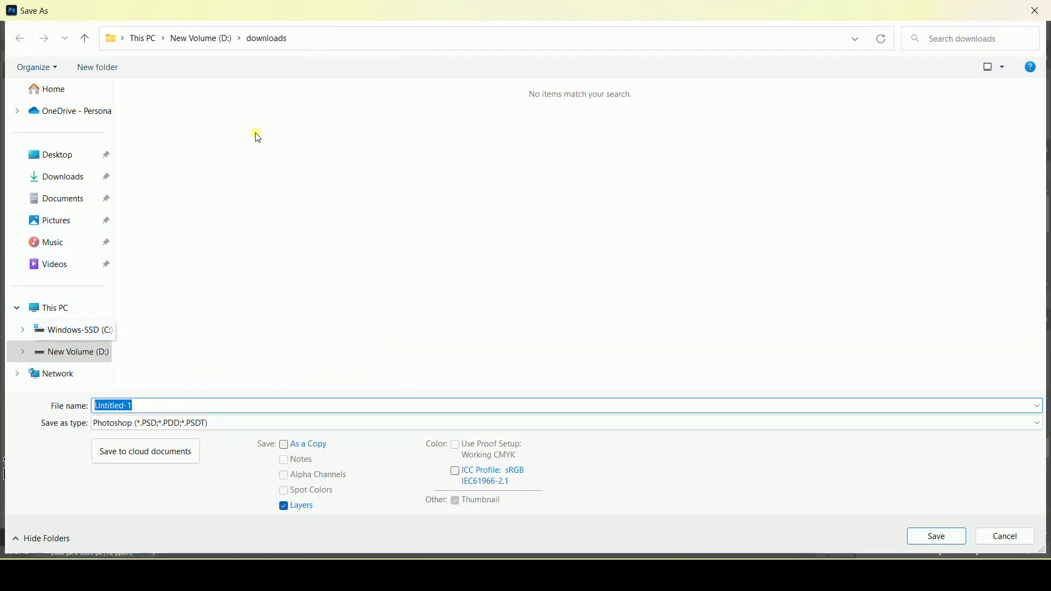
pyautogui.moveTo(180, 405); pyautogui.dragTo(81, 406)
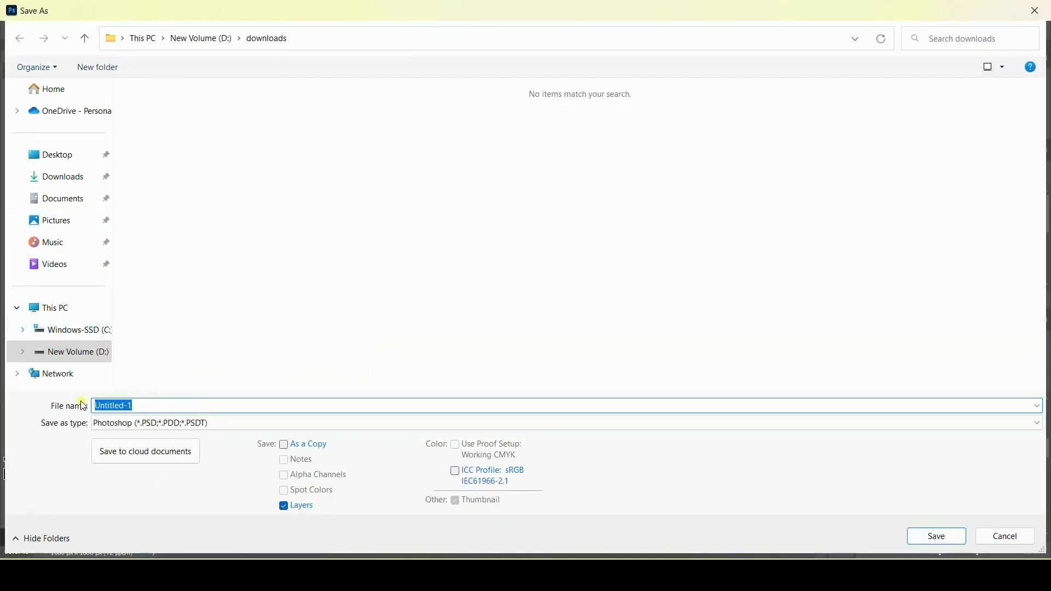
pyautogui.write('holidaysalebanner')
pyautogui.press('Return')
pyautogui.press('Return')
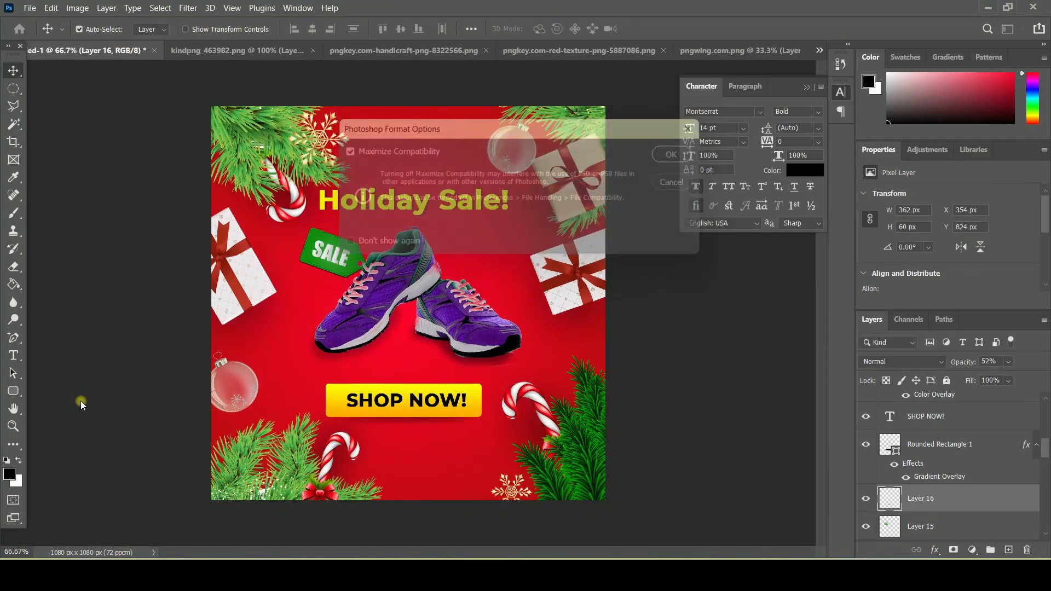
# Export the design for web as a maximum-quality 1080 × 1080 px JPEG named holidaysalebanner.jpg in the downloads folder
pyautogui.click(29, 7)
pyautogui.moveTo(104, 200)
pyautogui.click(288, 248)
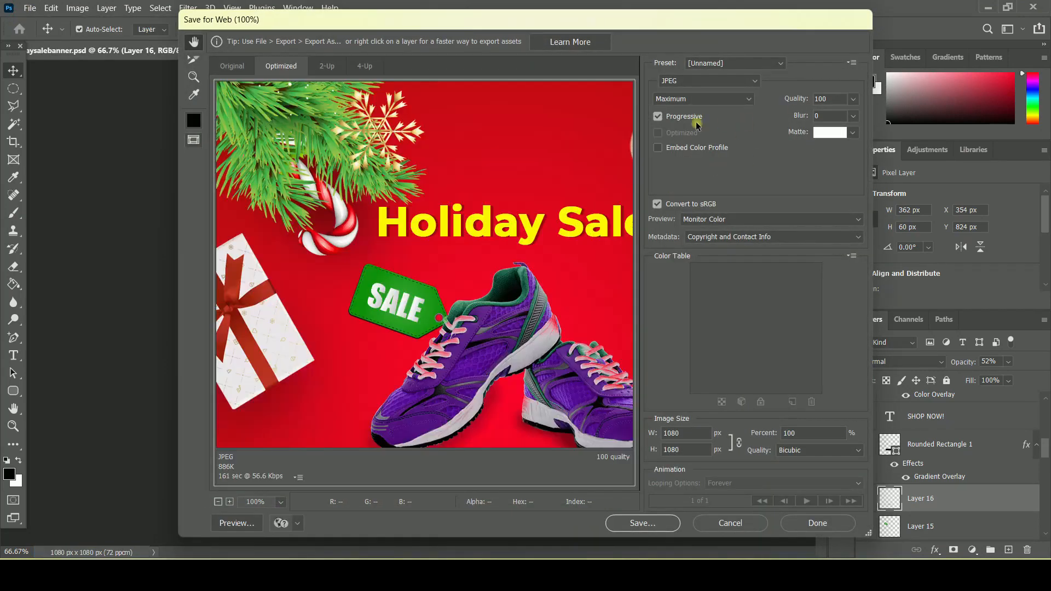
pyautogui.click(639, 523)
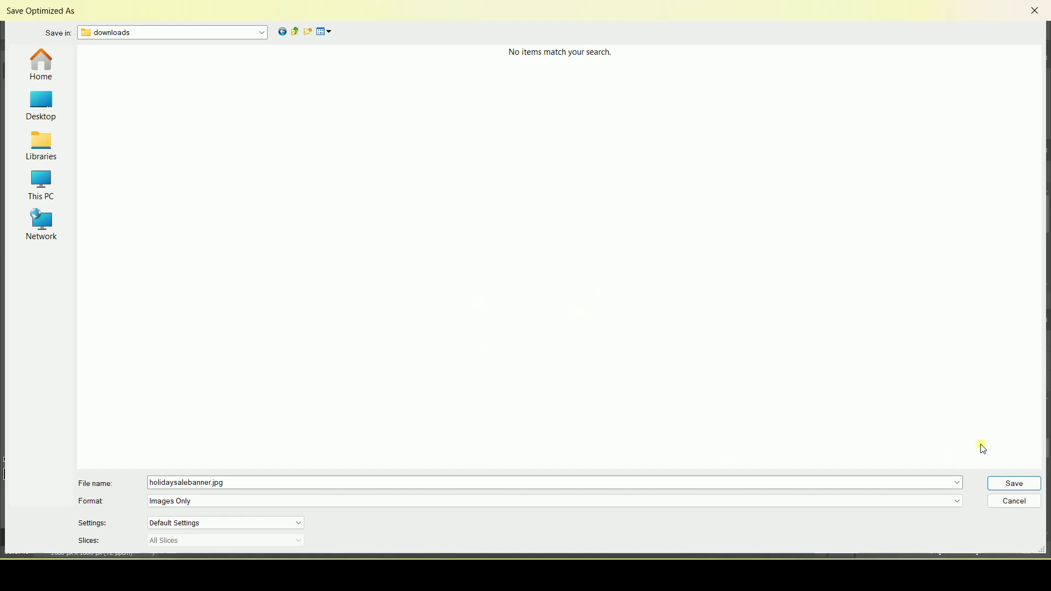
pyautogui.click(998, 489)
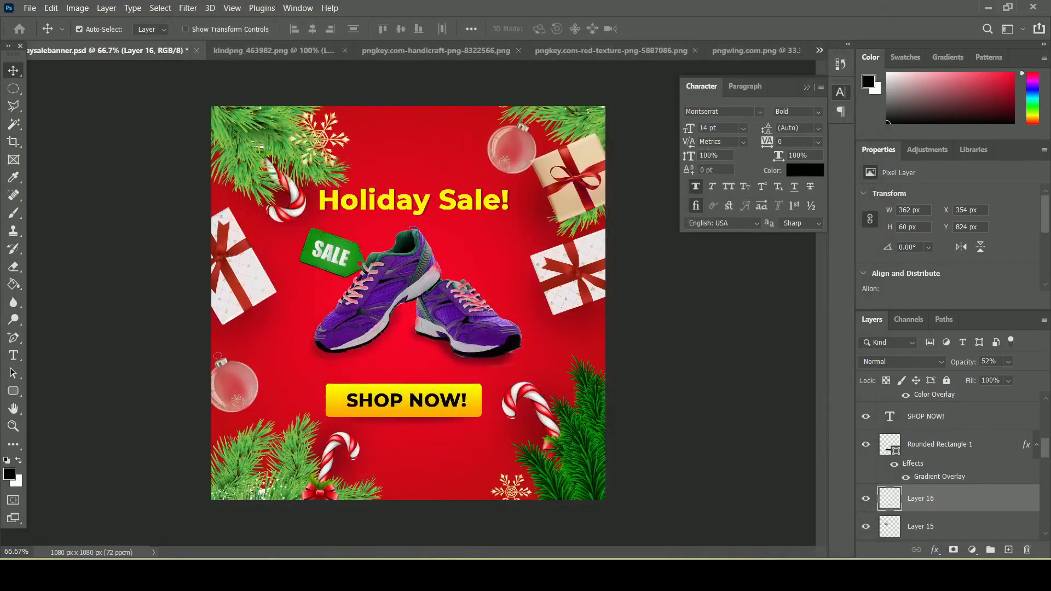
# Switch to the downloads folder in File Explorer and open the exported holidaysalebanner JPEG to view it
pyautogui.click(988, 8)
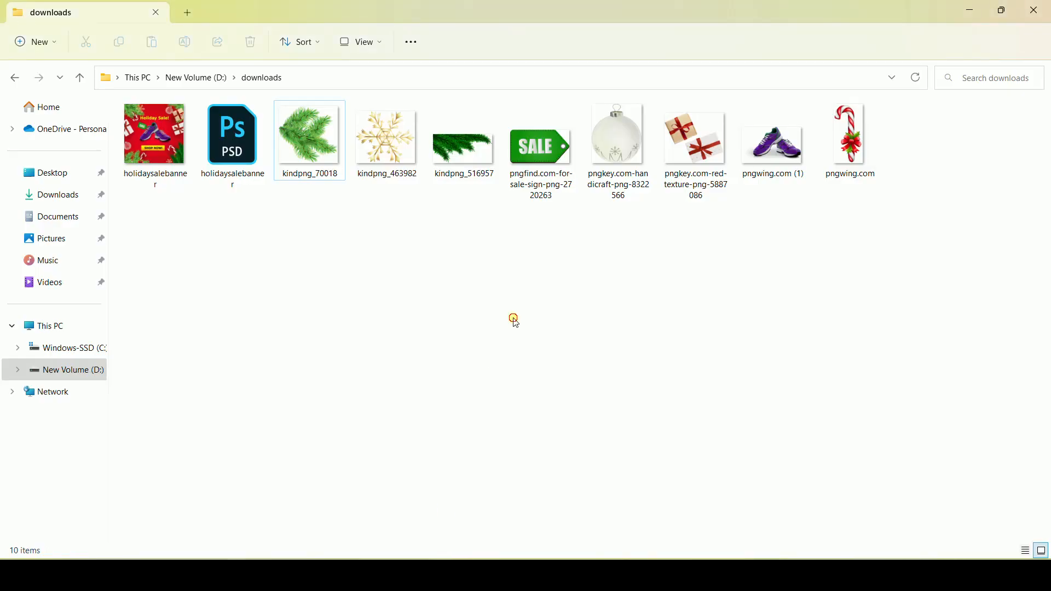
pyautogui.doubleClick(168, 163)
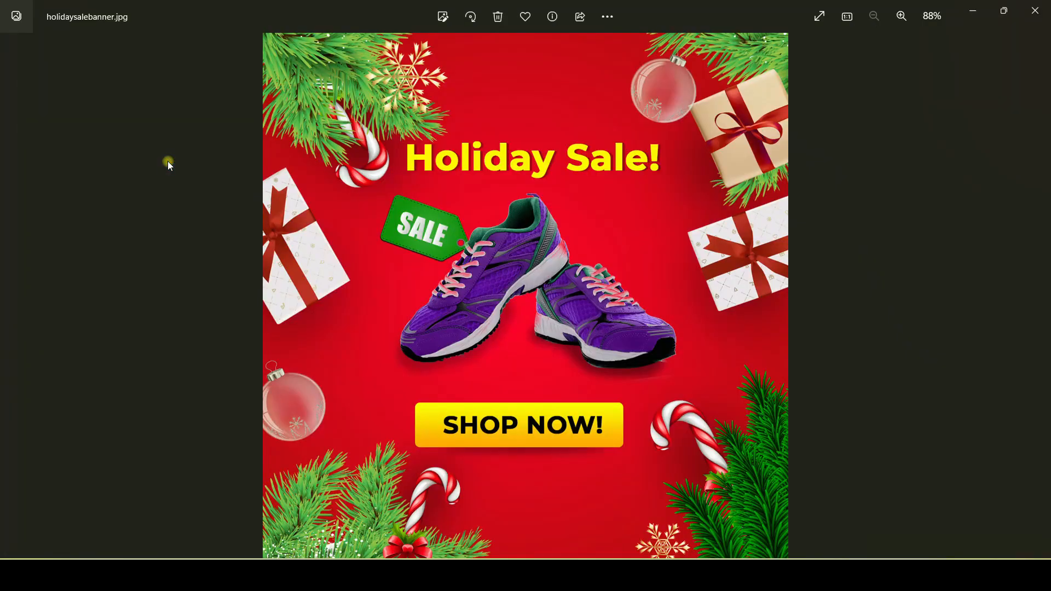